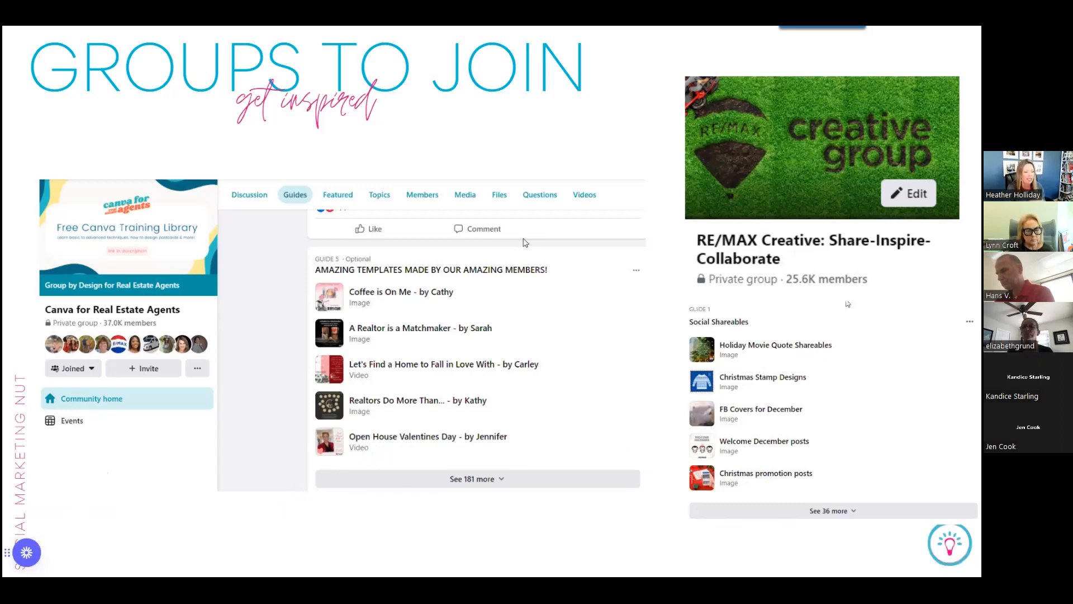
# Step: Advance the slideshow to the "Let's Go Design" slide, exit full-screen presenting and close the Canva - Basic presentation
pyautogui.click(60, 563)
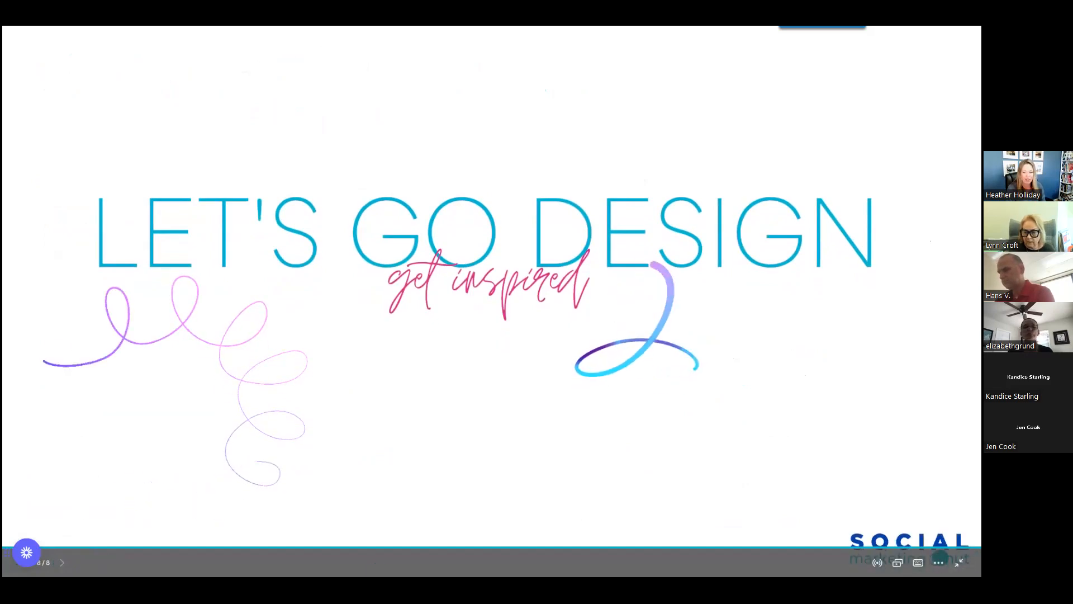
pyautogui.click(959, 562)
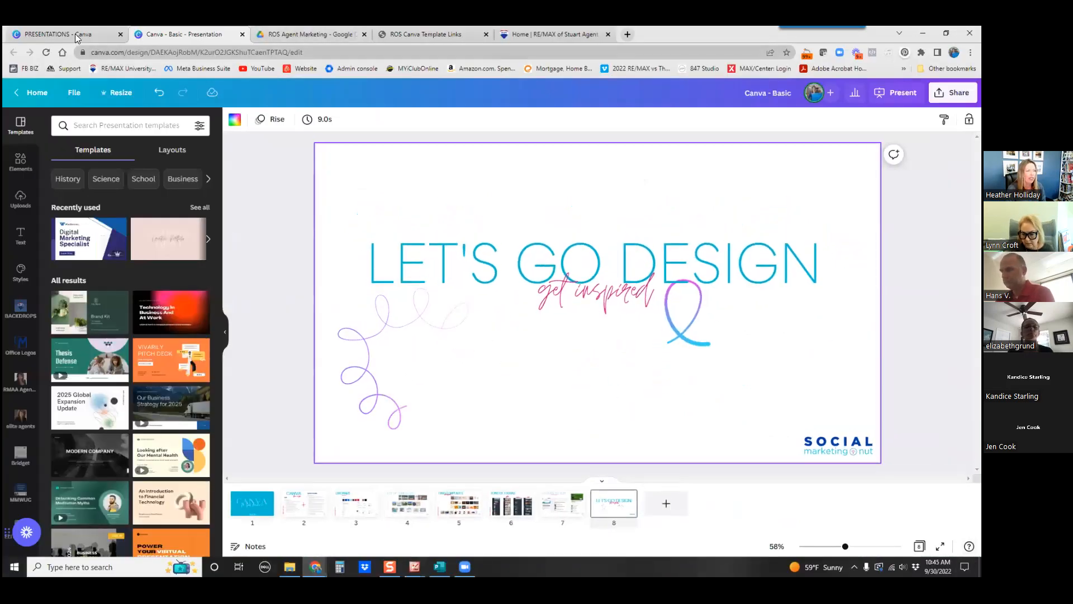
pyautogui.click(242, 34)
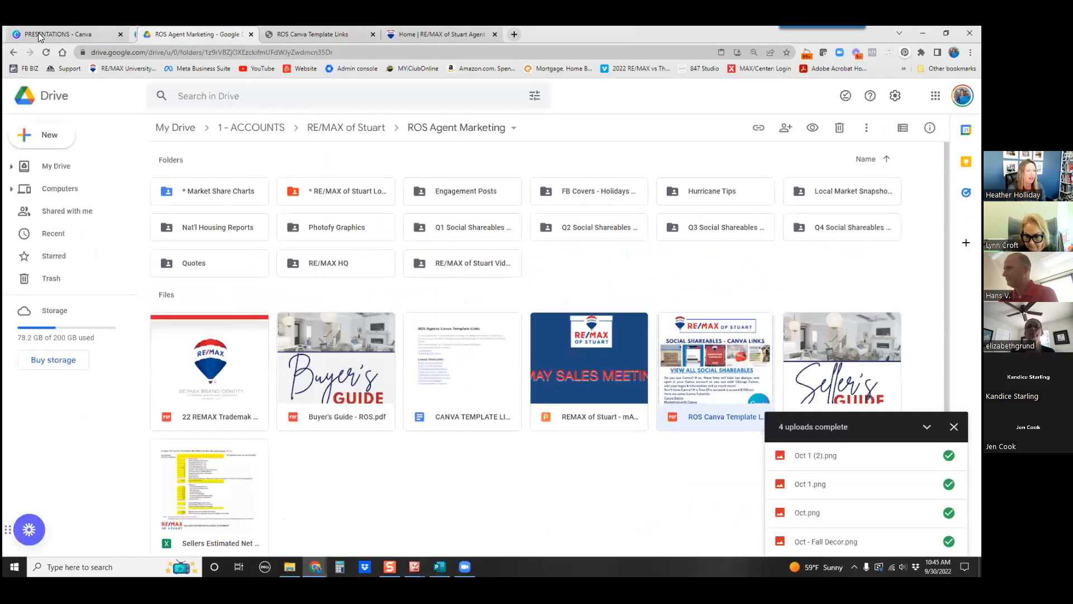
# Step: Switch the Canva account to the team listed just below the current one and collapse the Canva Create 2022 announcements
pyautogui.click(38, 33)
pyautogui.click(956, 96)
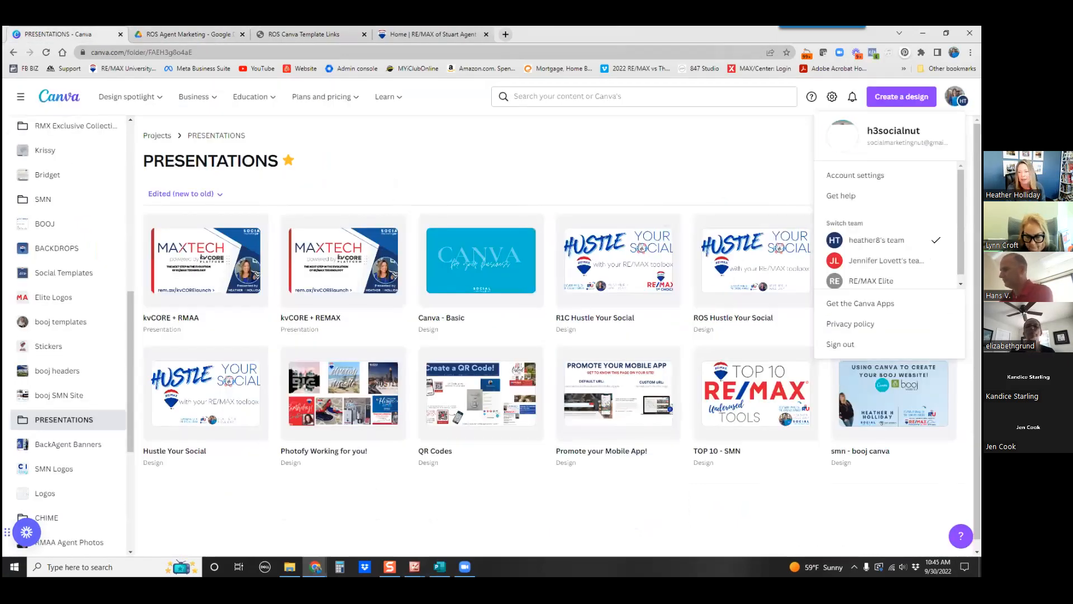
pyautogui.click(872, 263)
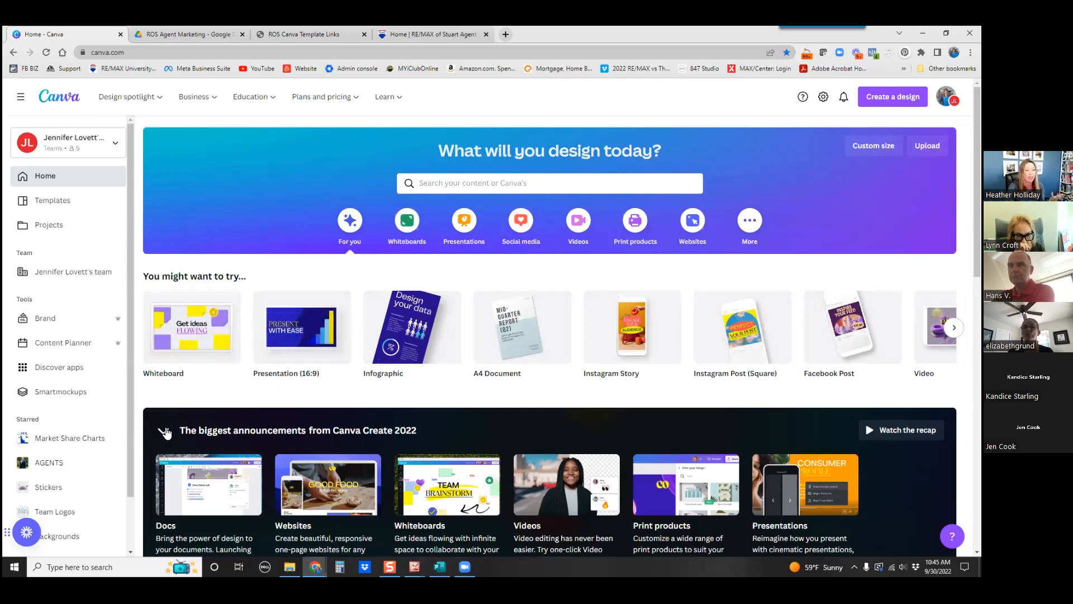
pyautogui.click(164, 430)
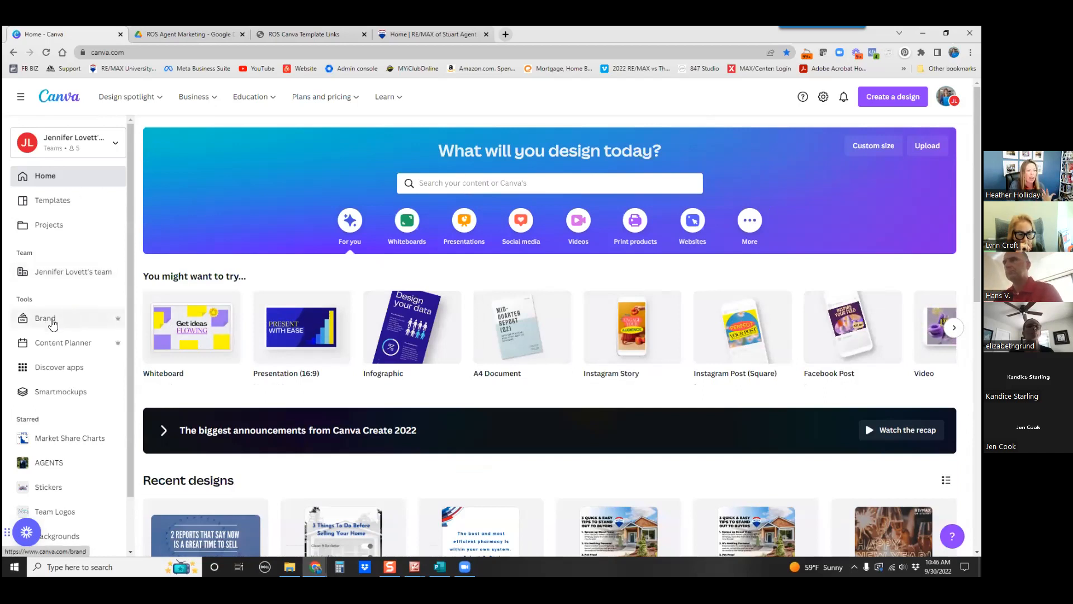
# Step: Open the team's Brand Kit and review its logos, RE/MAX brand colors and brand fonts
pyautogui.click(52, 324)
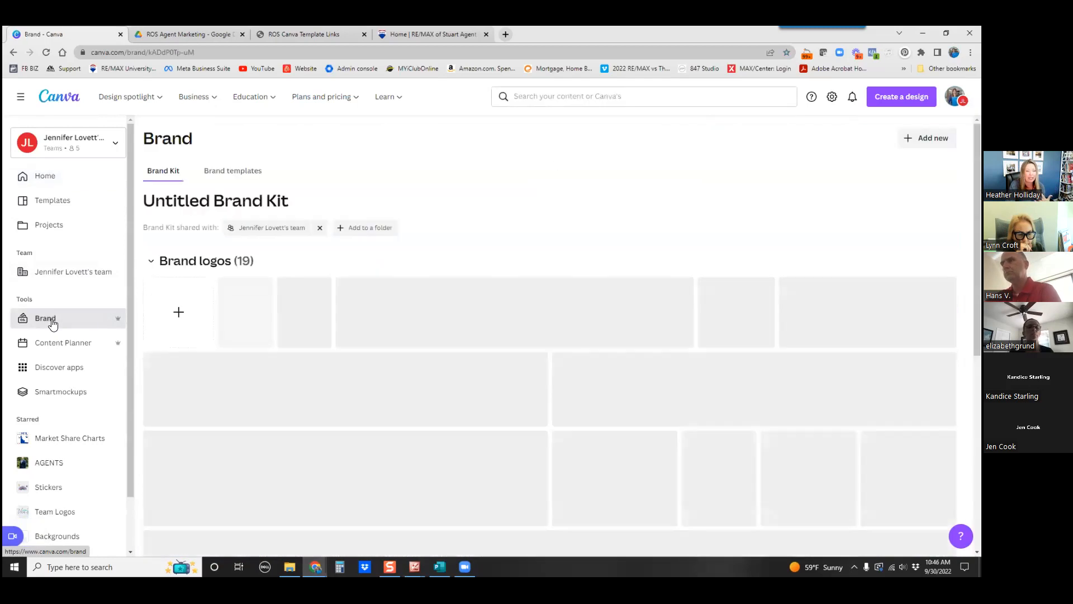
pyautogui.scroll(-6, 356, 276)
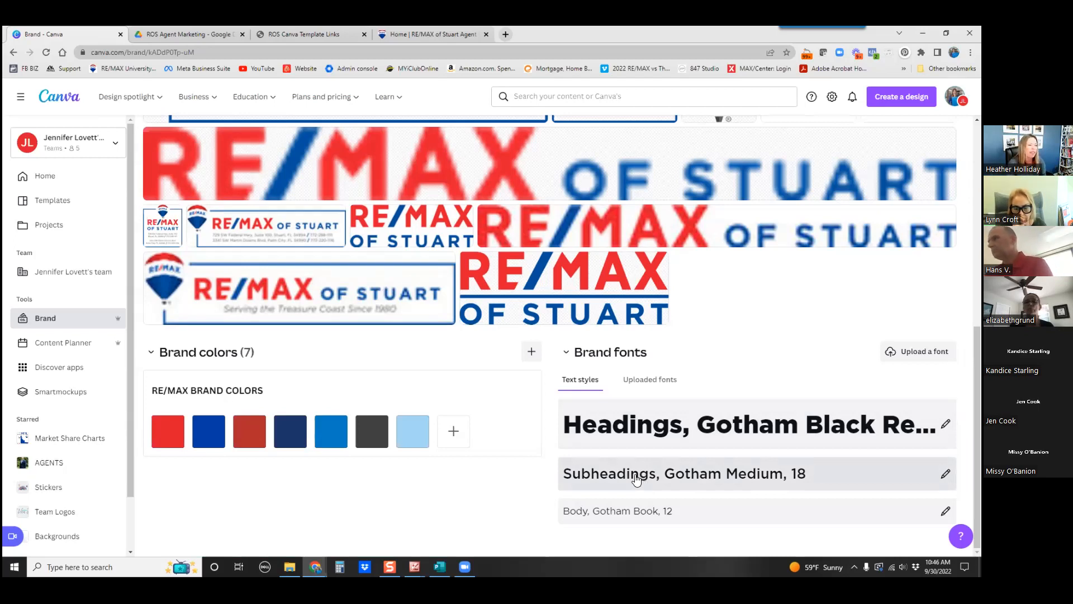
# Step: Open the Generic Engagement Template ROS design from the Social Templates folder in the team's projects
pyautogui.click(49, 231)
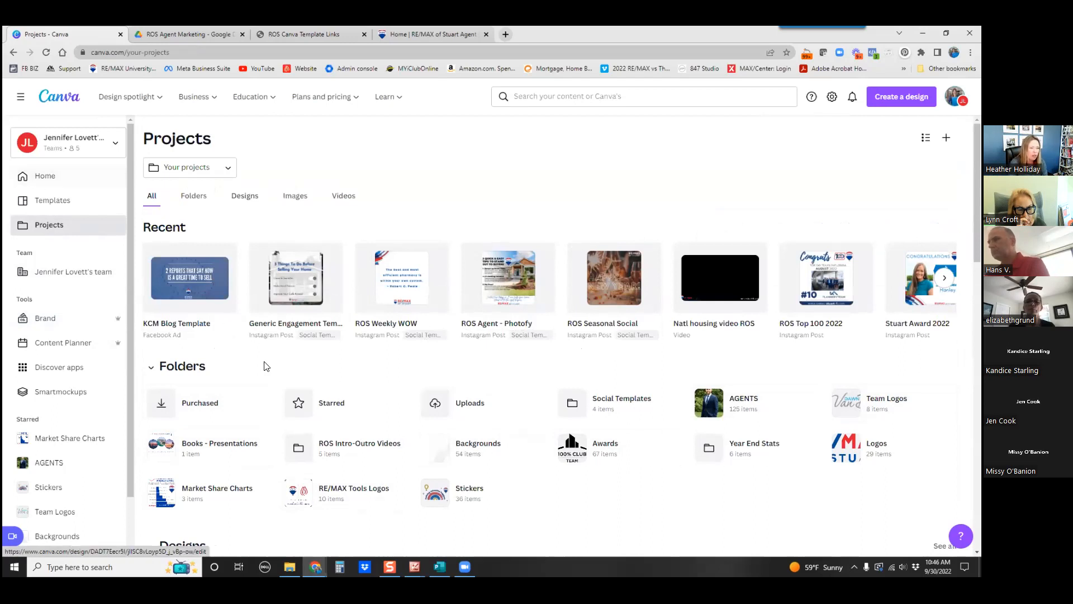
pyautogui.click(192, 196)
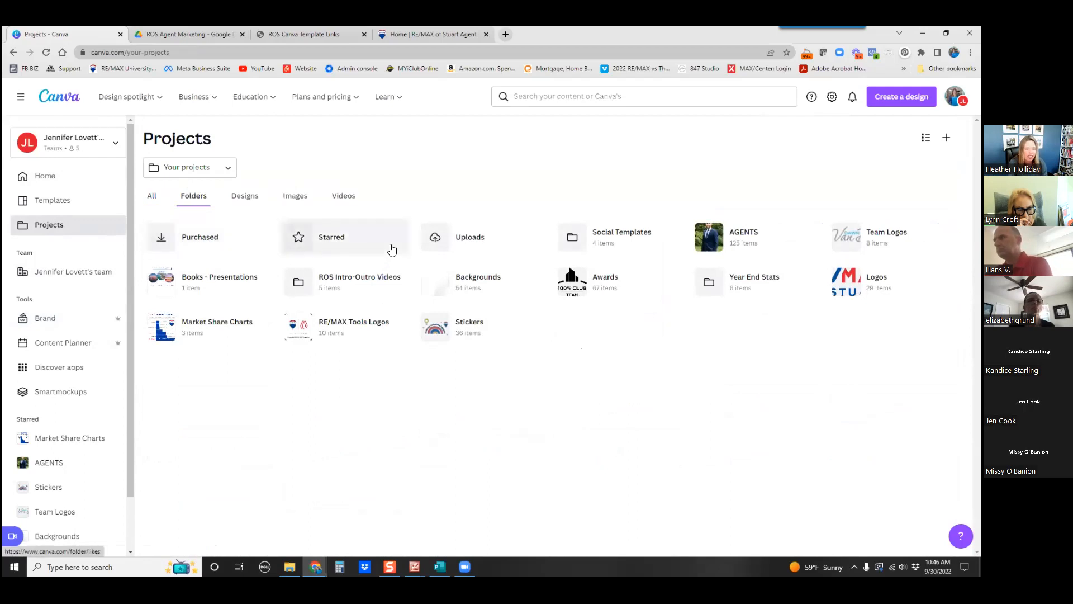
pyautogui.click(610, 235)
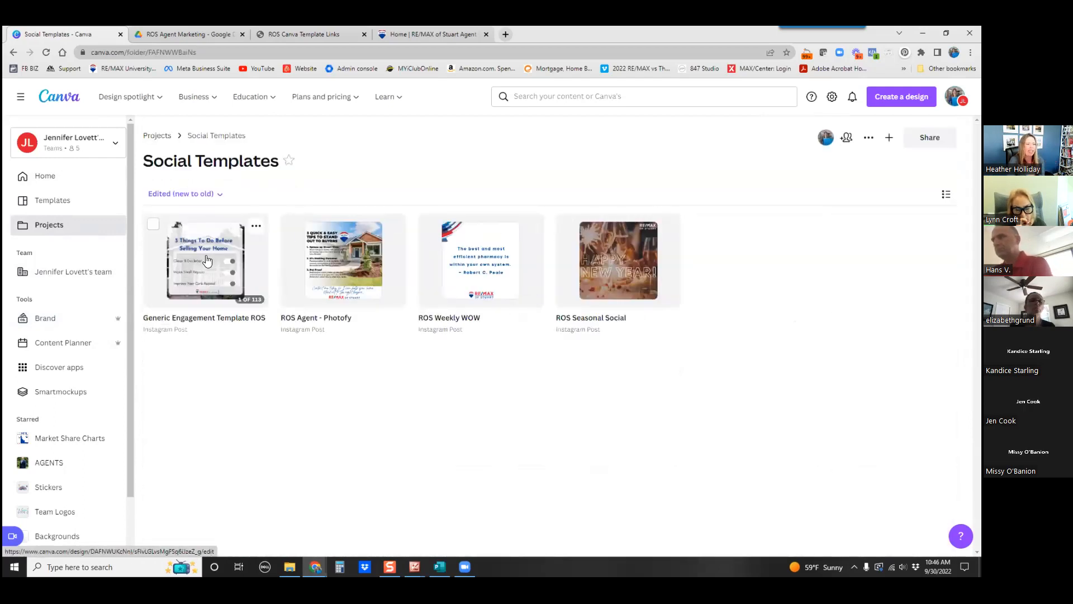
pyautogui.click(207, 260)
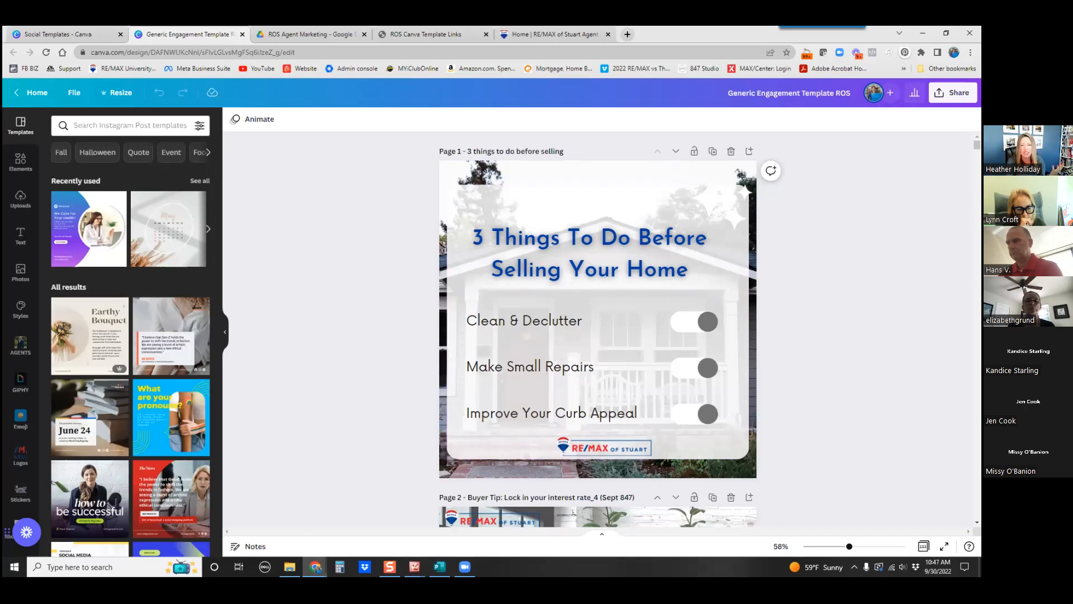
# Step: Look through the engagement post pages of the template down to page 16 and return to the first page
pyautogui.scroll(-15, 598, 330)
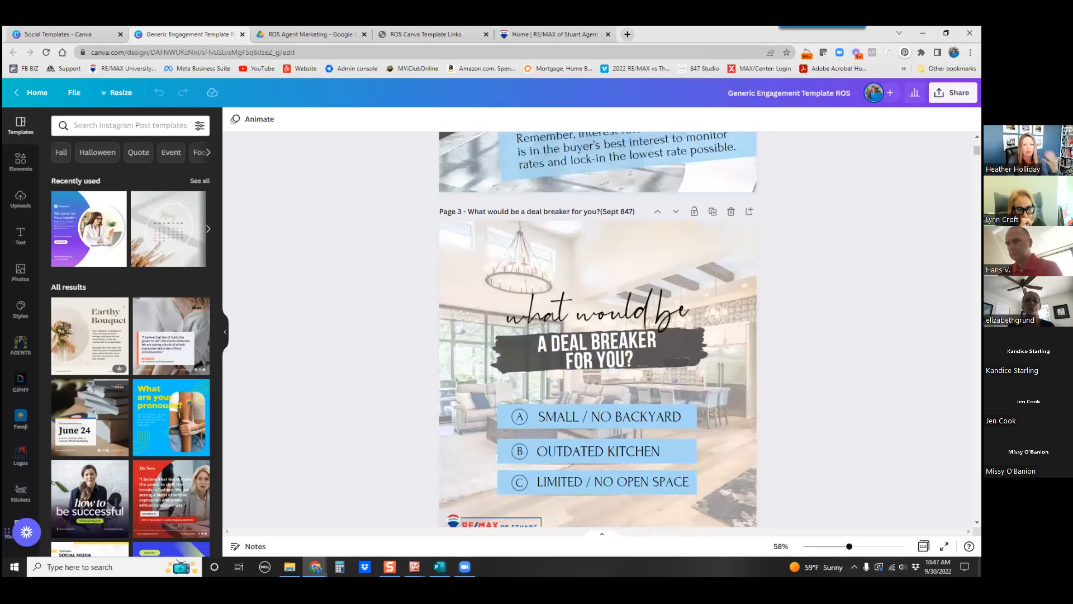
pyautogui.scroll(-15, 598, 329)
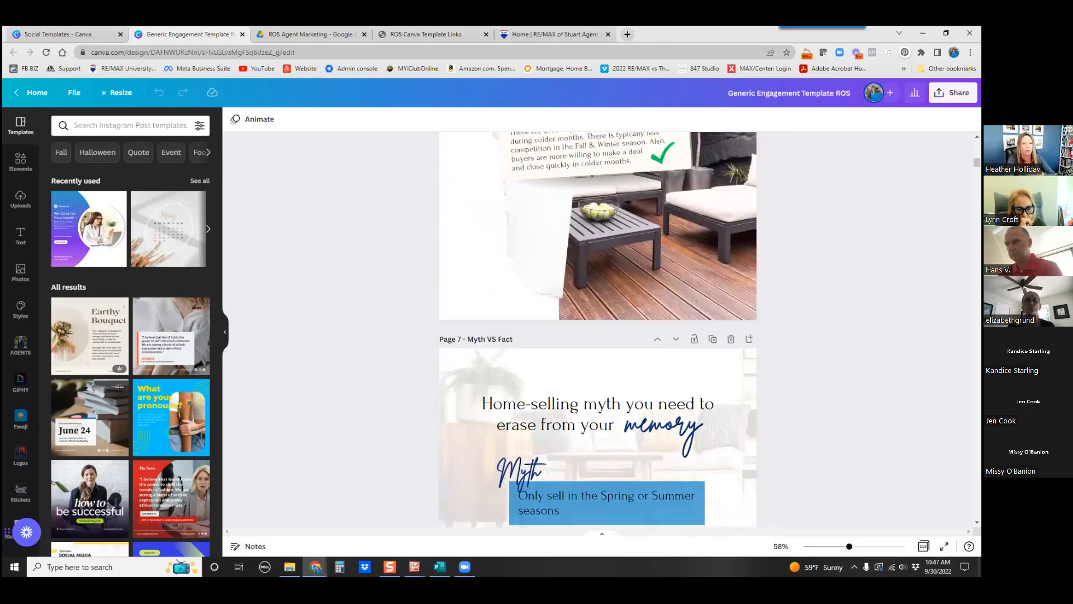
pyautogui.scroll(-15, 598, 330)
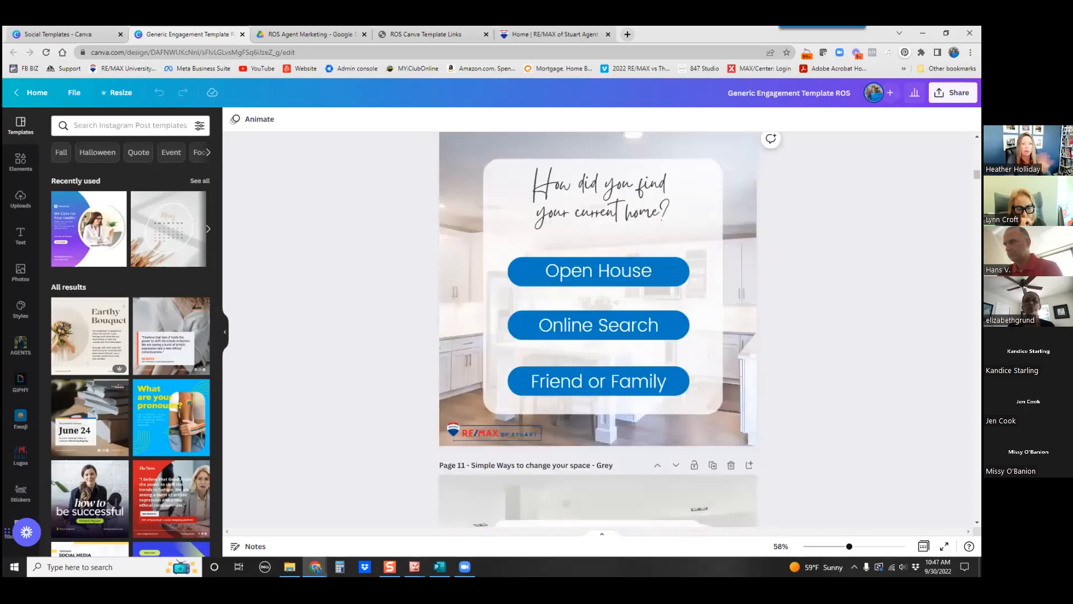
pyautogui.scroll(-5, 598, 330)
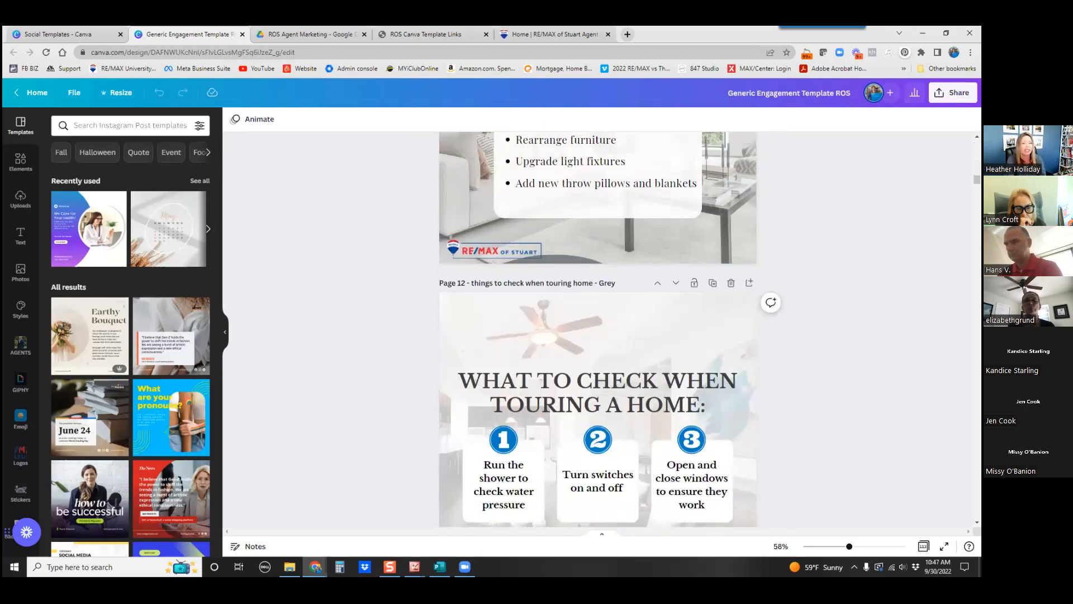
pyautogui.scroll(-1, 598, 329)
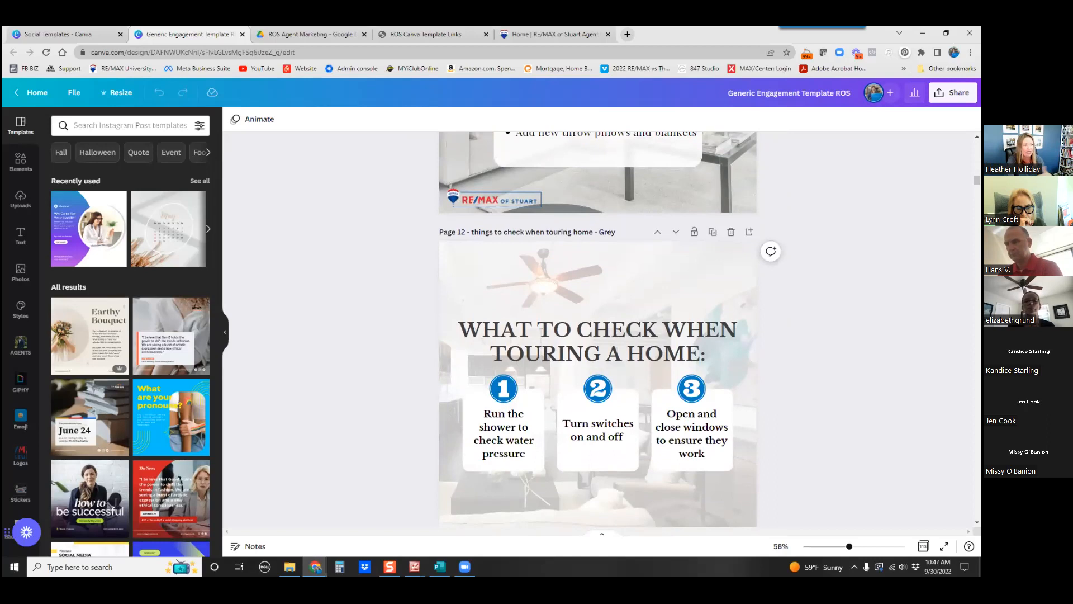
pyautogui.scroll(-14, 598, 330)
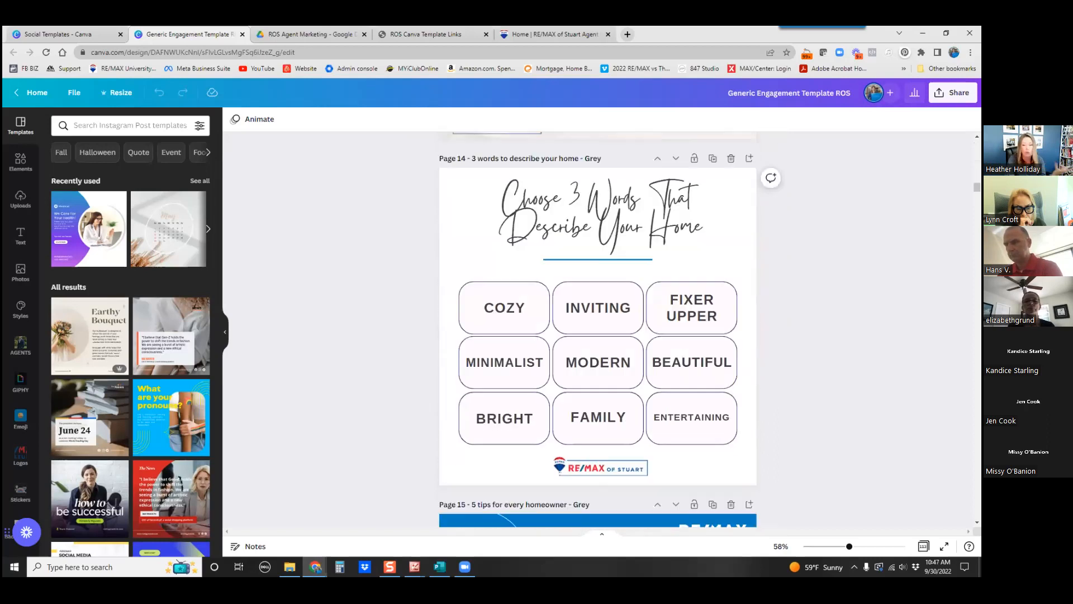
pyautogui.scroll(-13, 598, 330)
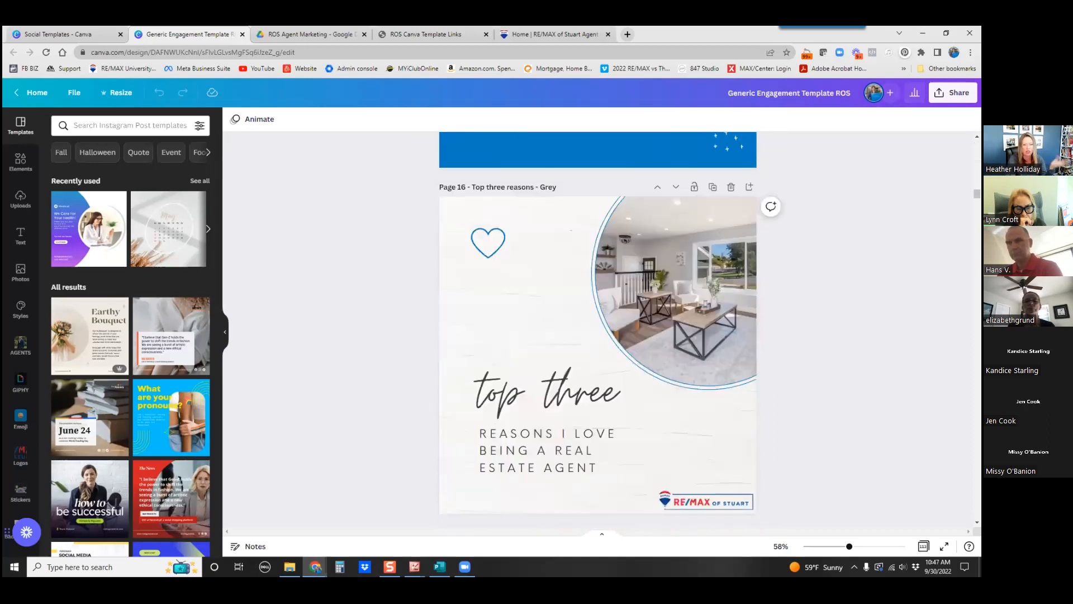
pyautogui.press('Home')
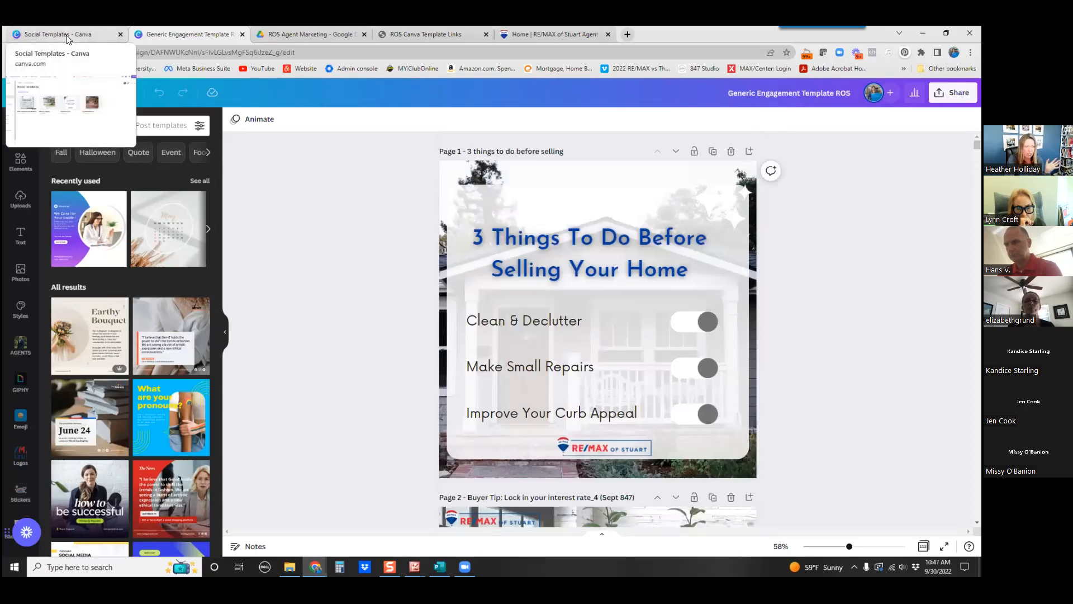
# Step: Return to the Canva home page and search the templates for "real estate flyer"
pyautogui.click(66, 35)
pyautogui.click(47, 175)
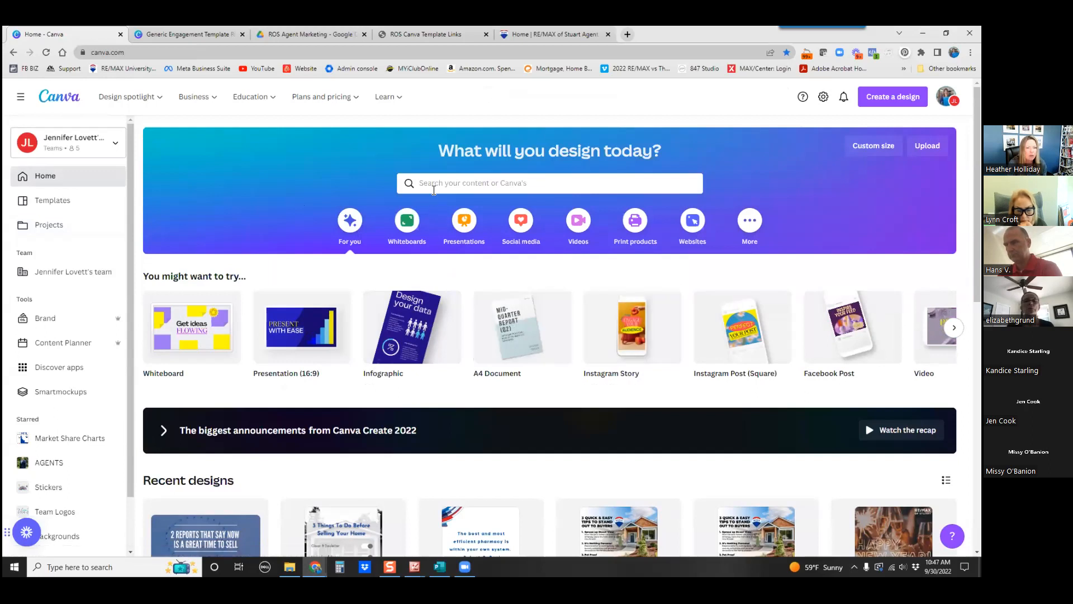
pyautogui.click(434, 190)
pyautogui.write('real estate flyer')
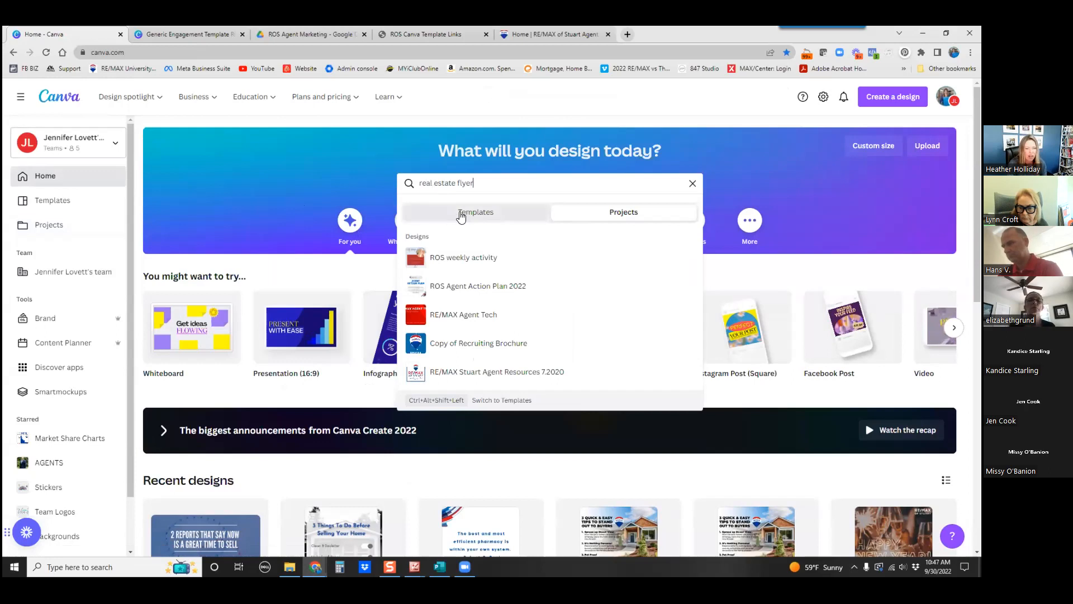
pyautogui.click(461, 215)
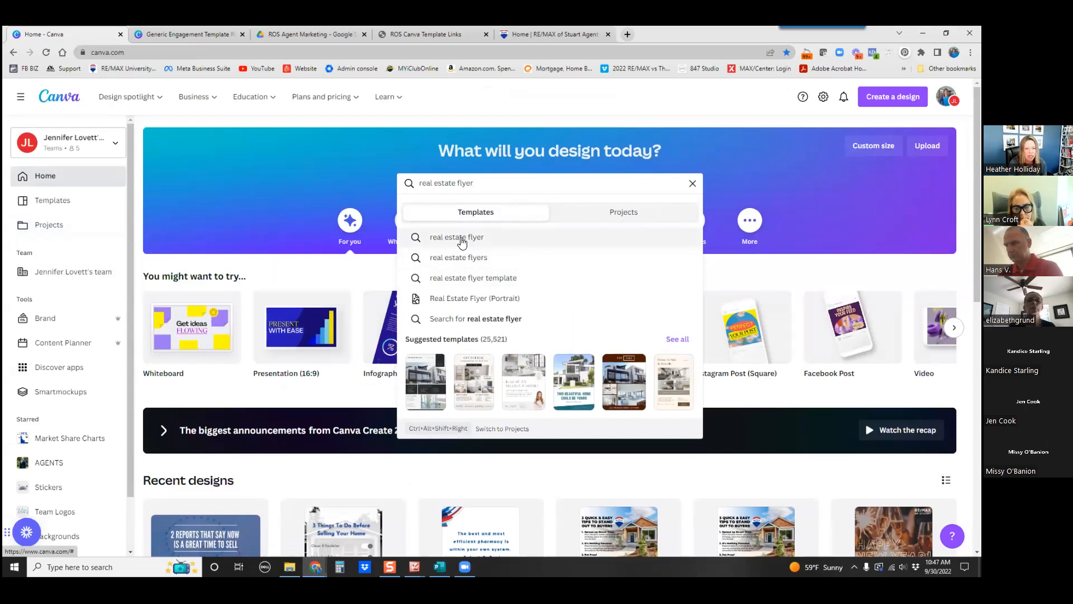
pyautogui.click(457, 237)
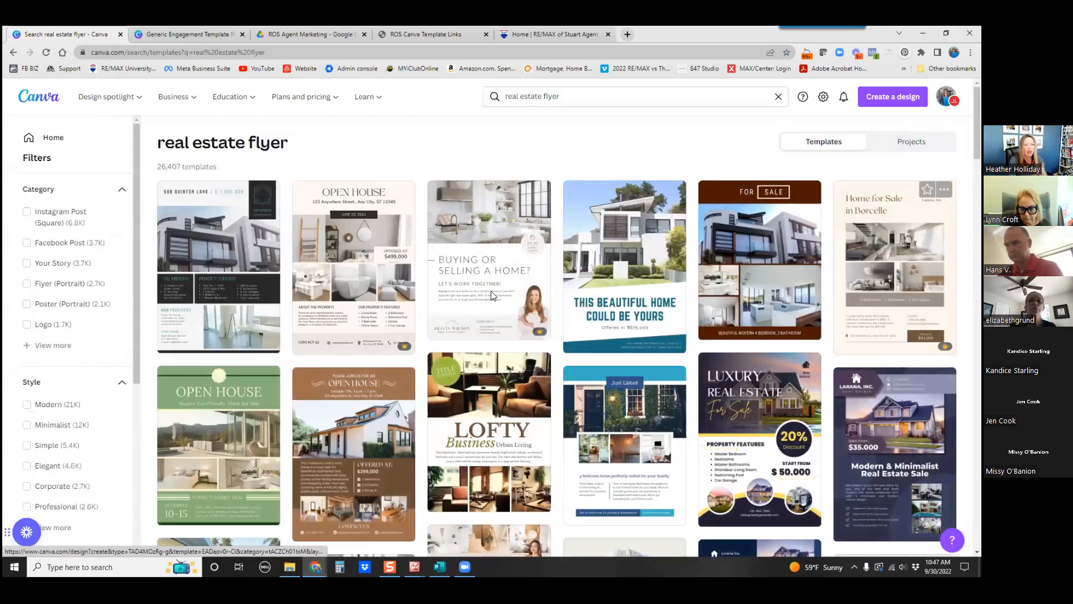
# Step: Browse the flyer results and open the Black Modern Luxury Open House Real Estate Flyer template
pyautogui.scroll(-2, 232, 440)
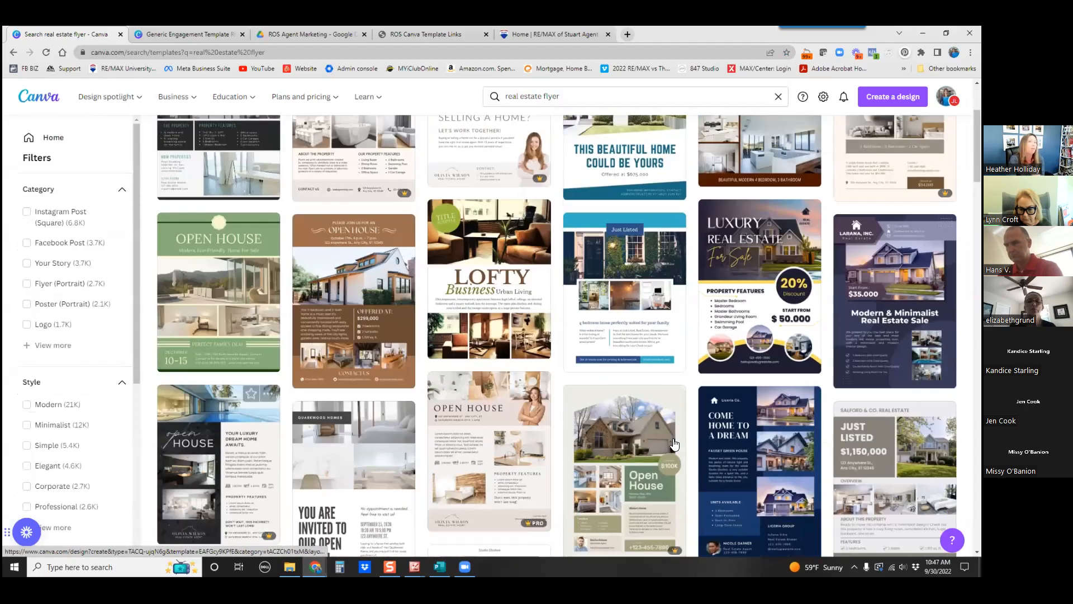
pyautogui.scroll(2, 614, 442)
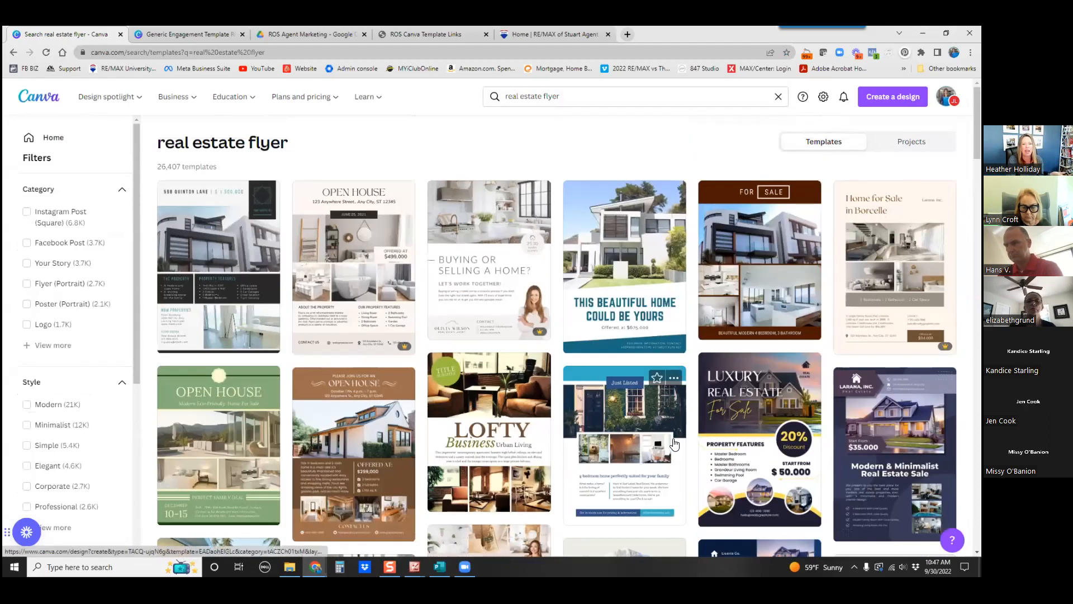
pyautogui.scroll(-3, 676, 425)
pyautogui.scroll(-4, 684, 323)
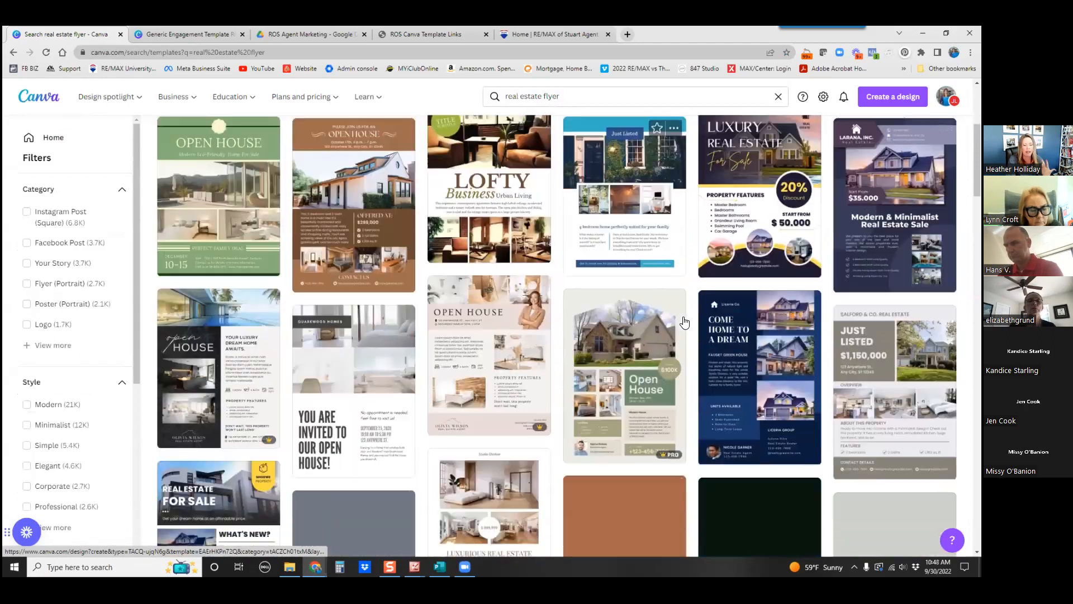
pyautogui.scroll(2, 503, 313)
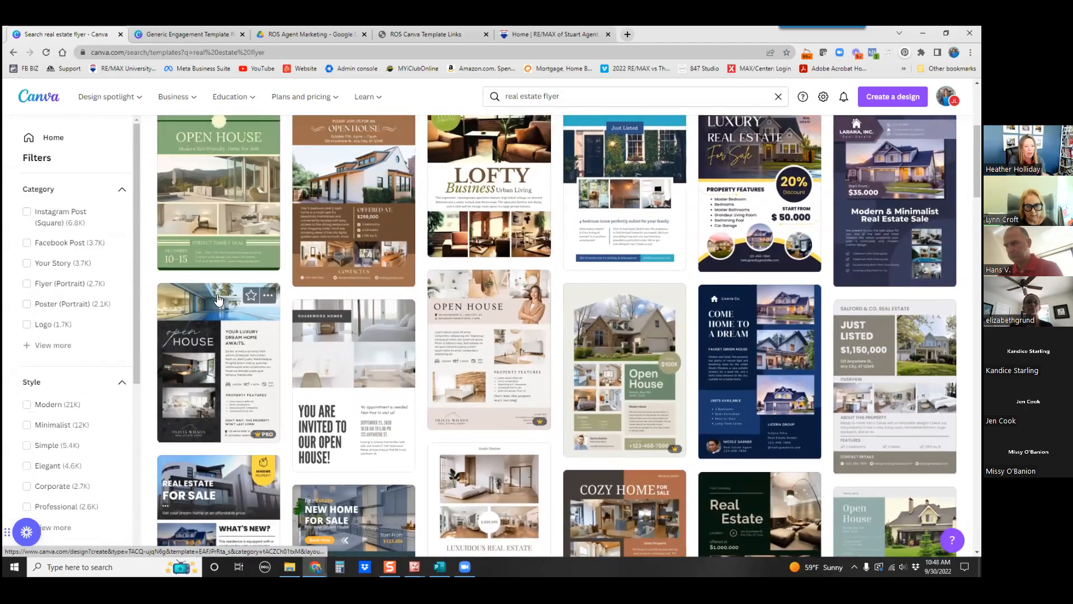
pyautogui.click(217, 297)
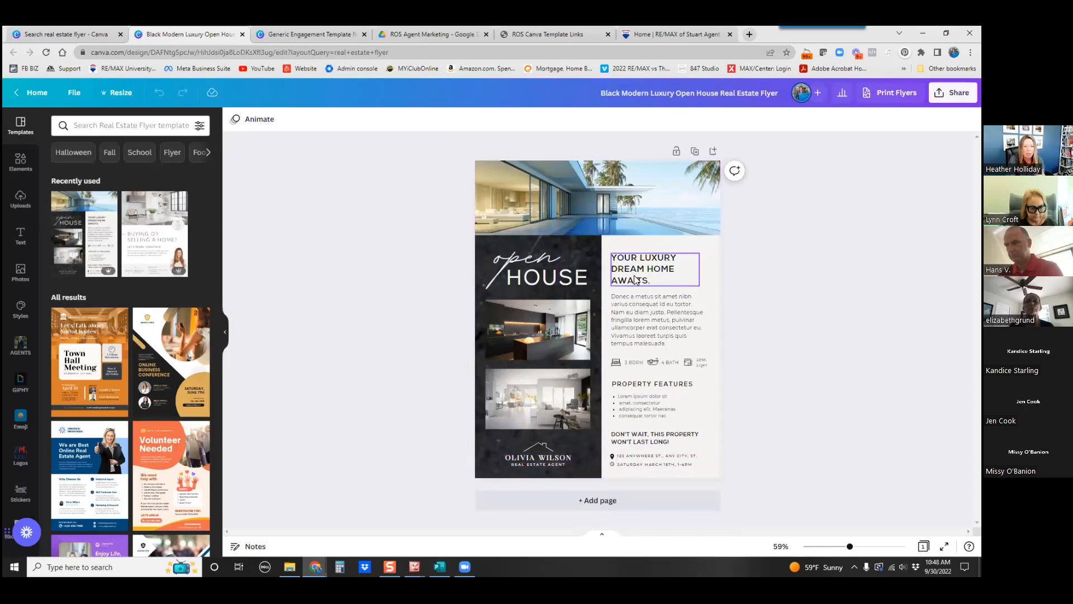
# Step: Recolor the "Your luxury dream home awaits" heading with the dark navy RE/MAX brand color and apply the change to all matching elements
pyautogui.click(596, 271)
pyautogui.click(595, 251)
pyautogui.click(628, 261)
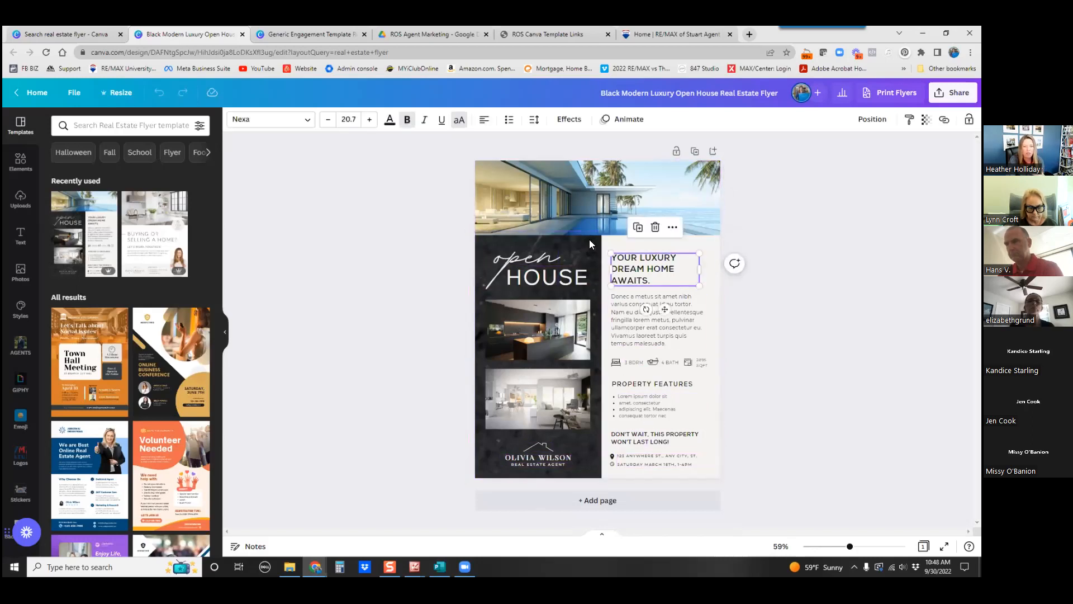
pyautogui.click(388, 119)
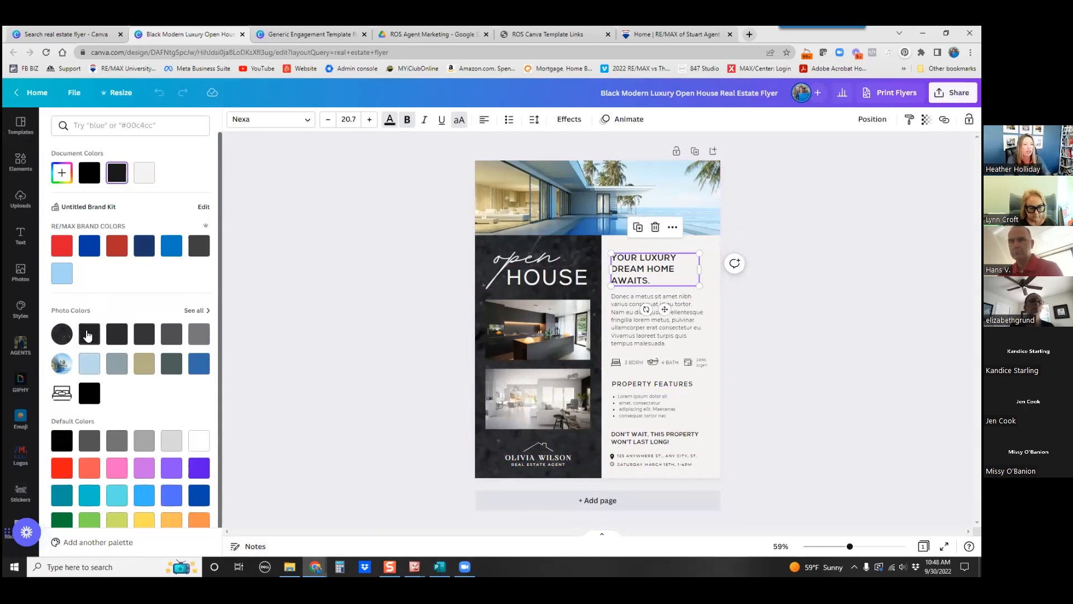
pyautogui.click(144, 248)
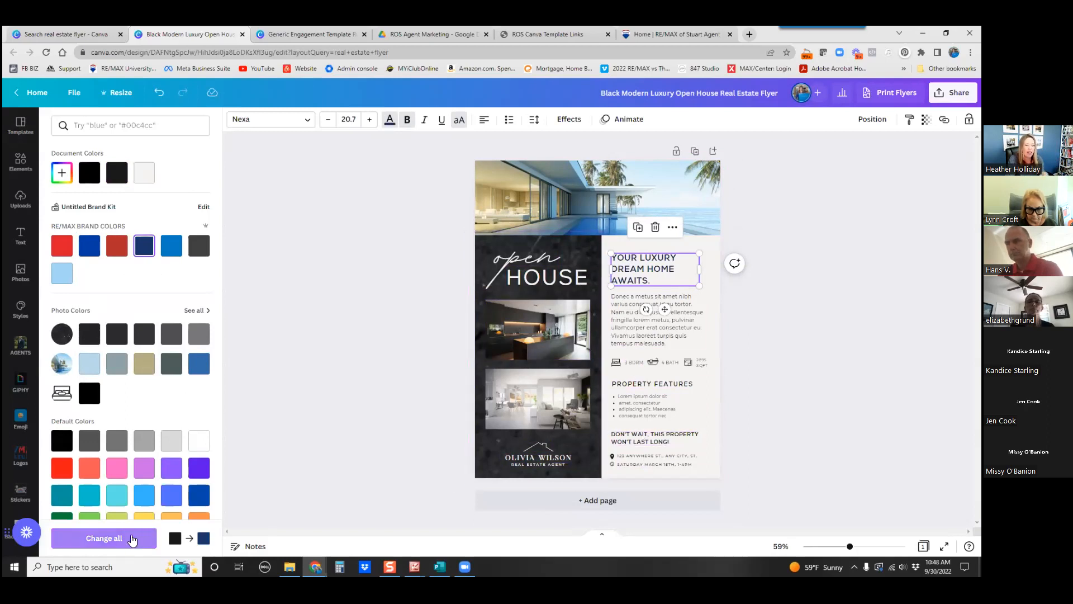
pyautogui.click(133, 538)
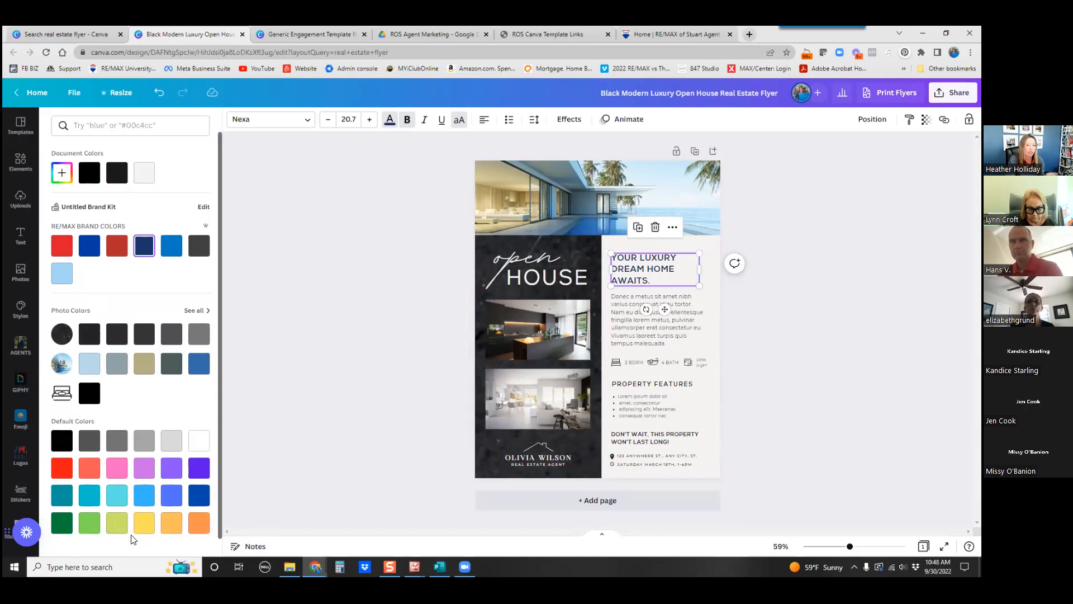
# Step: Select the flyer's header image, search the photo library for "florida house" and browse the results for a replacement
pyautogui.click(21, 125)
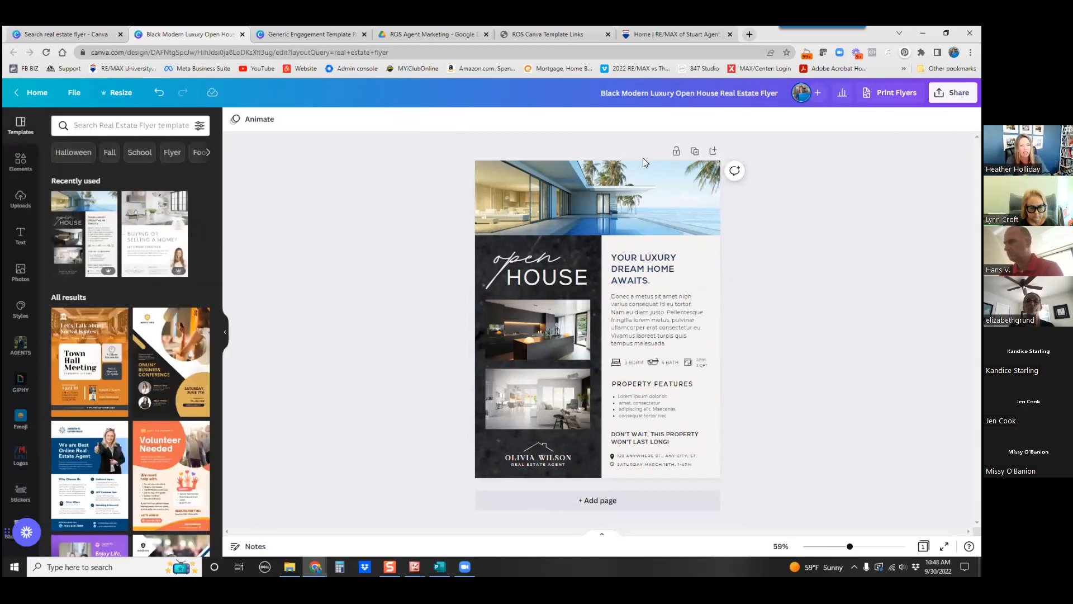
pyautogui.click(643, 177)
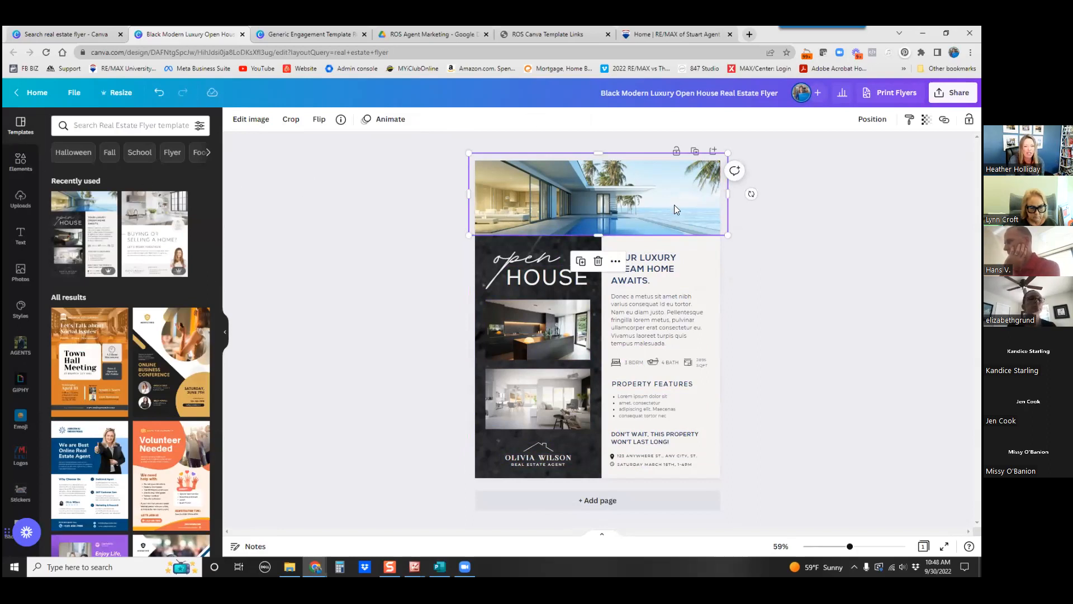
pyautogui.click(18, 162)
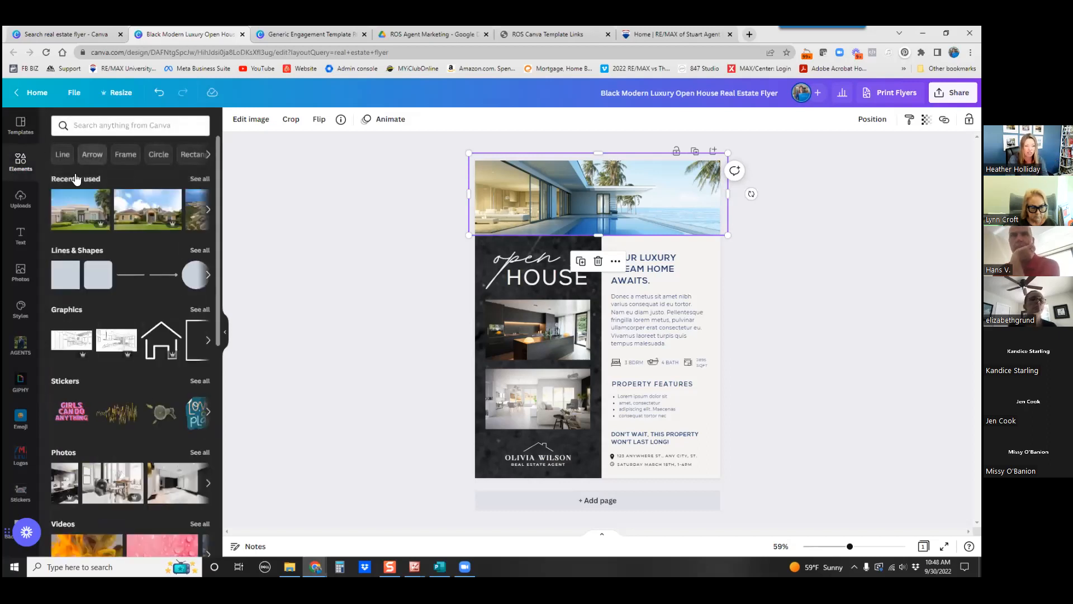
pyautogui.click(63, 452)
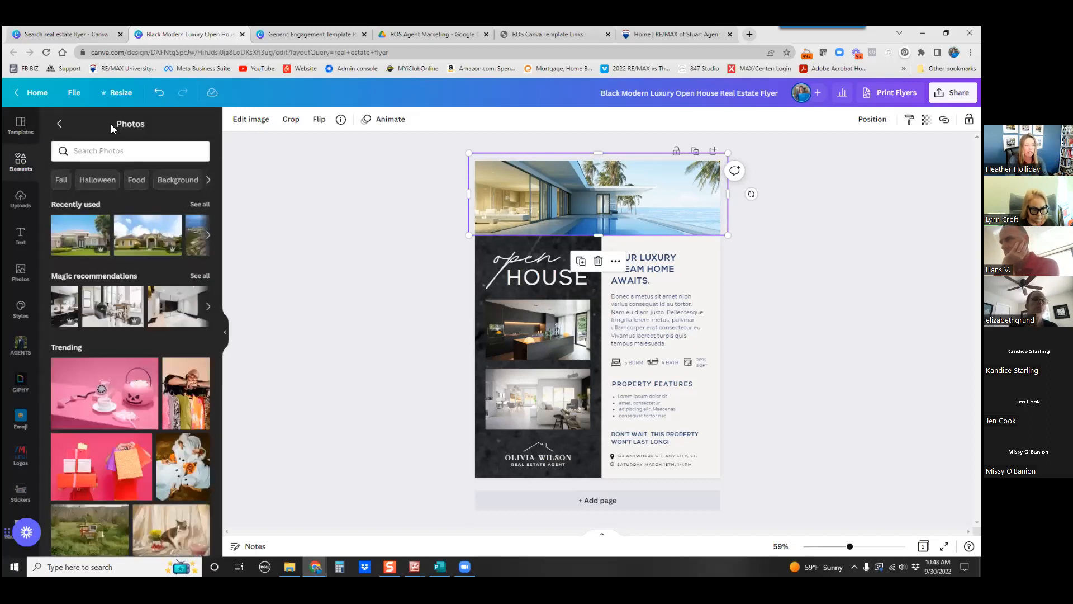
pyautogui.click(109, 149)
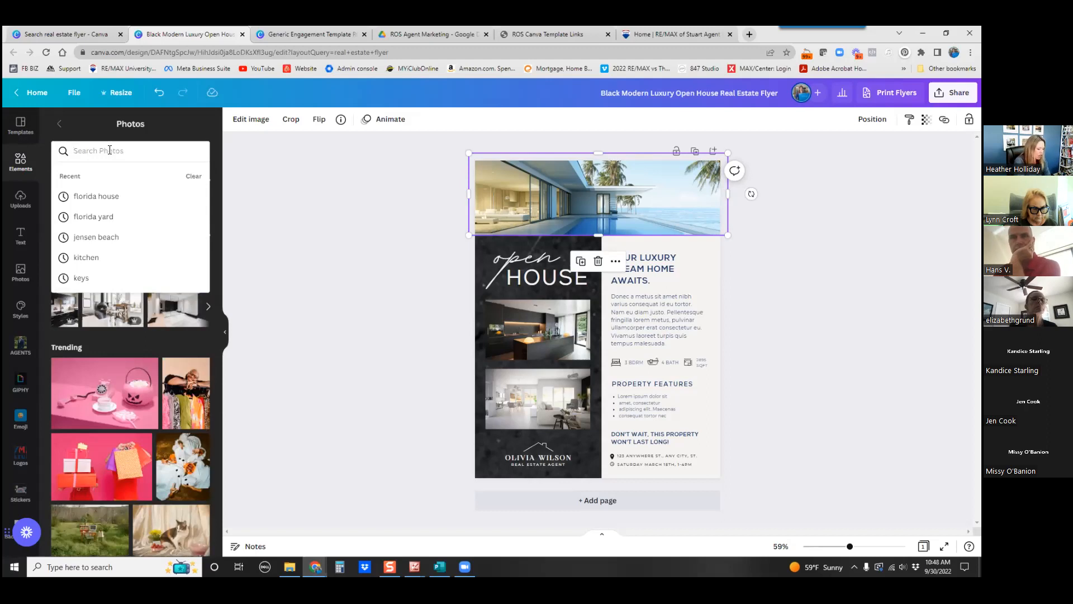
pyautogui.write('florida')
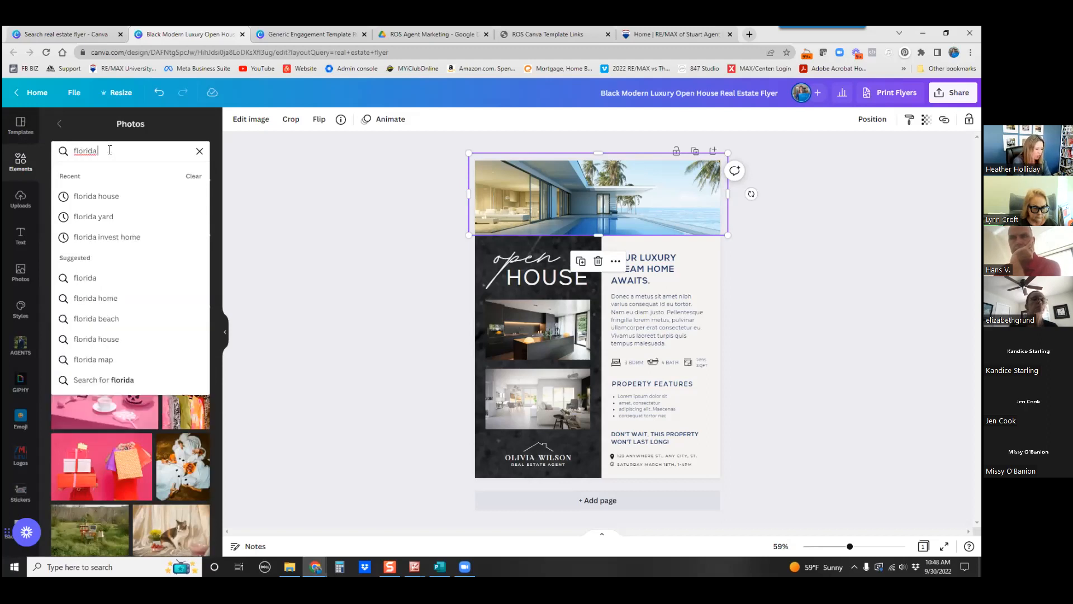
pyautogui.write(' house')
pyautogui.press('Return')
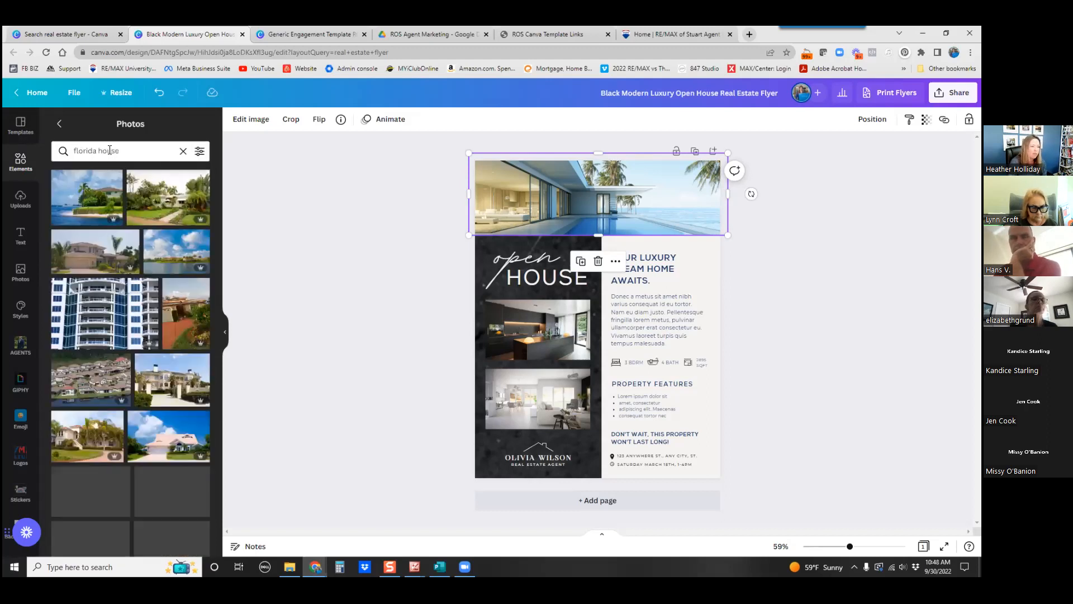
pyautogui.scroll(-1, 106, 288)
pyautogui.scroll(-5, 105, 288)
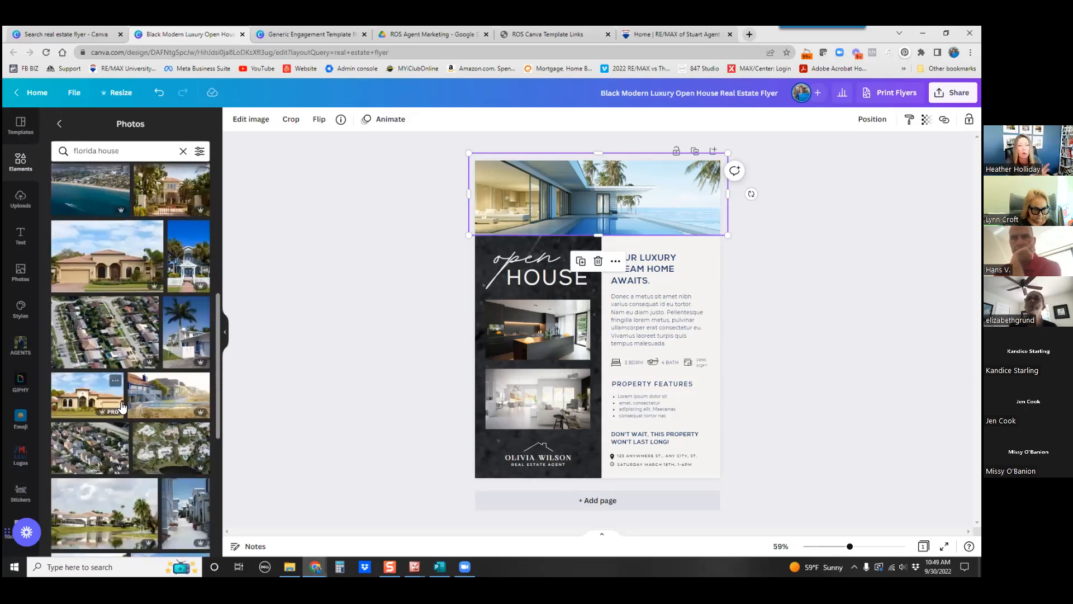
pyautogui.scroll(-8, 121, 406)
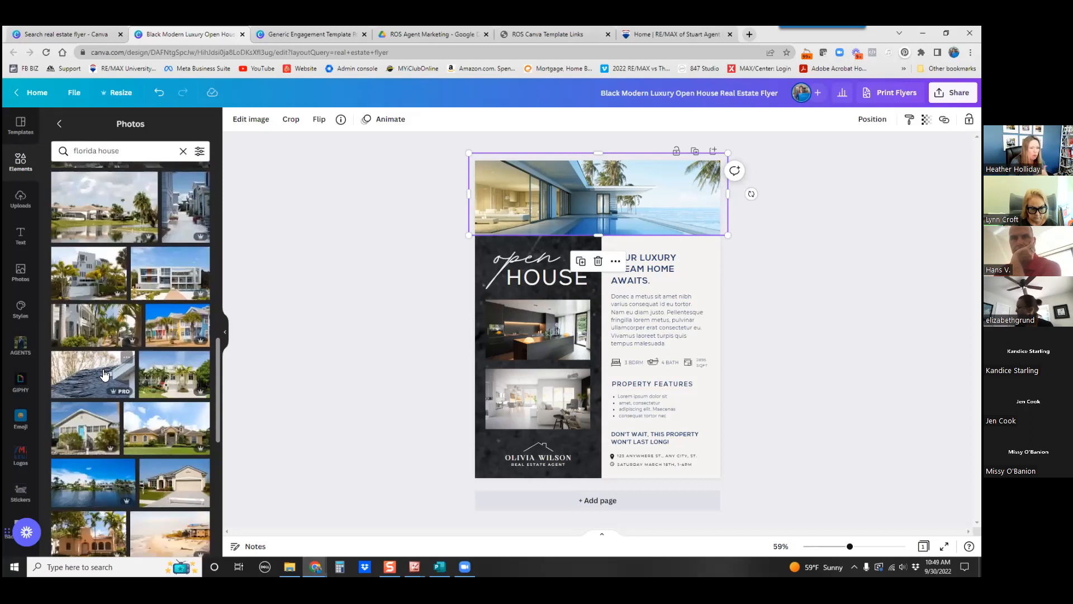
pyautogui.scroll(-2, 104, 376)
# Step: Search the photo library for "stuart fl" and look through the results
pyautogui.click(112, 151)
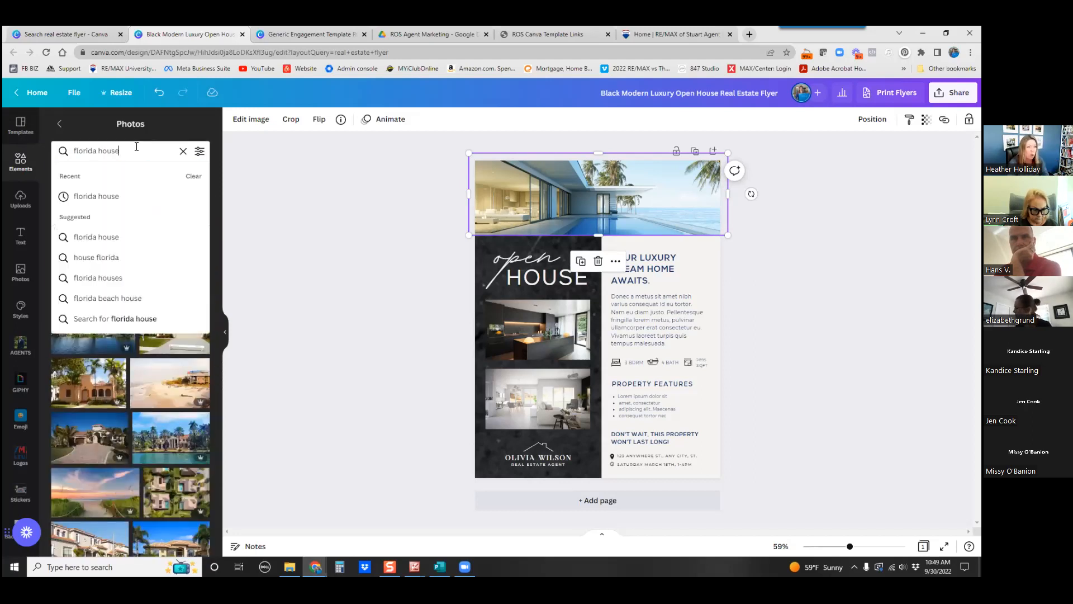
pyautogui.write('stuart fl')
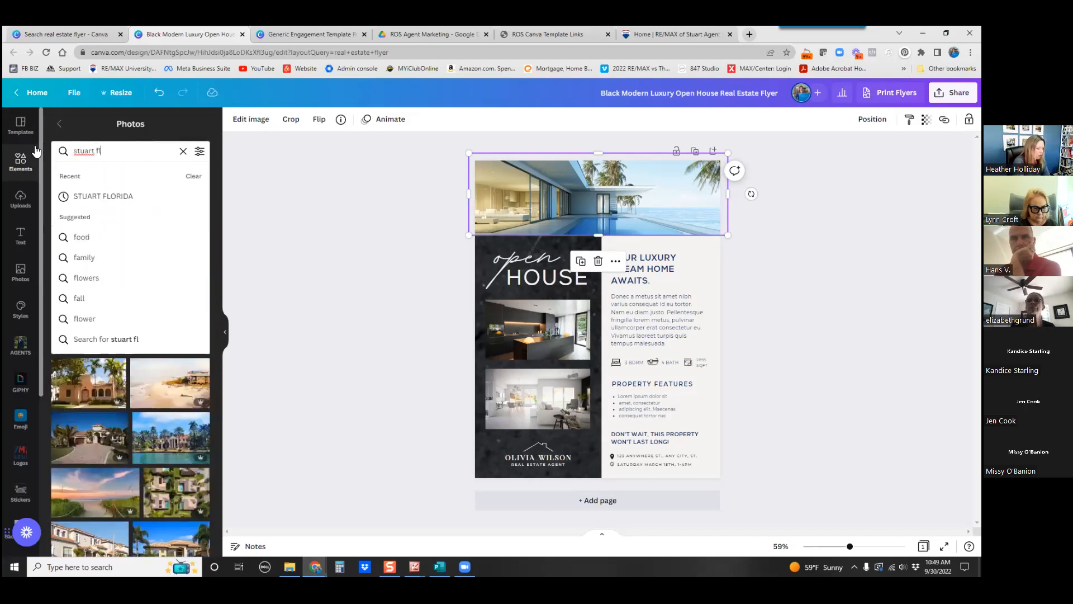
pyautogui.press('Return')
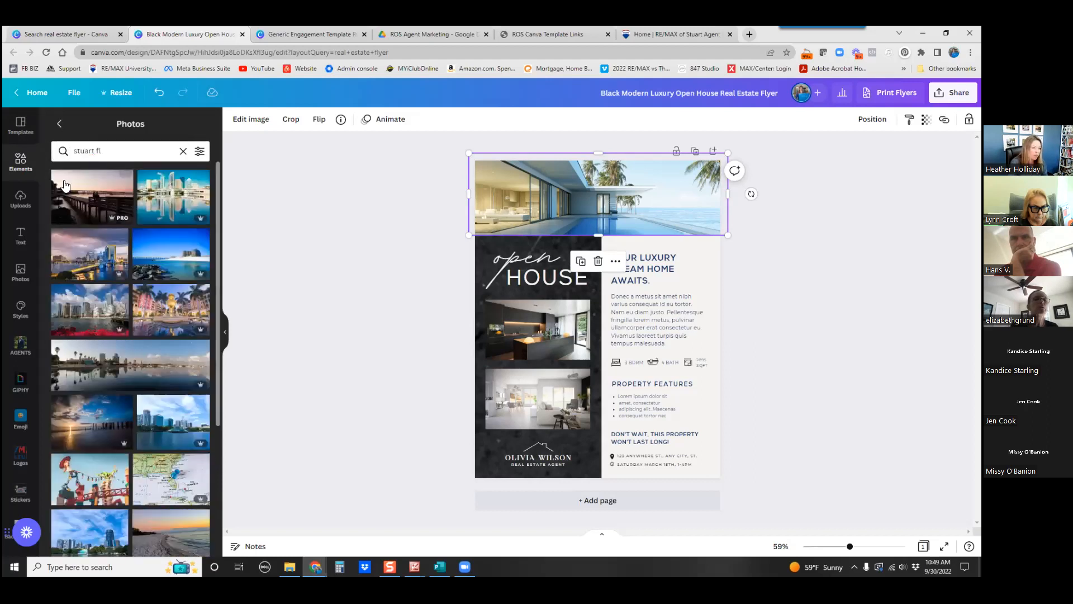
pyautogui.scroll(-3, 109, 284)
pyautogui.scroll(-3, 107, 313)
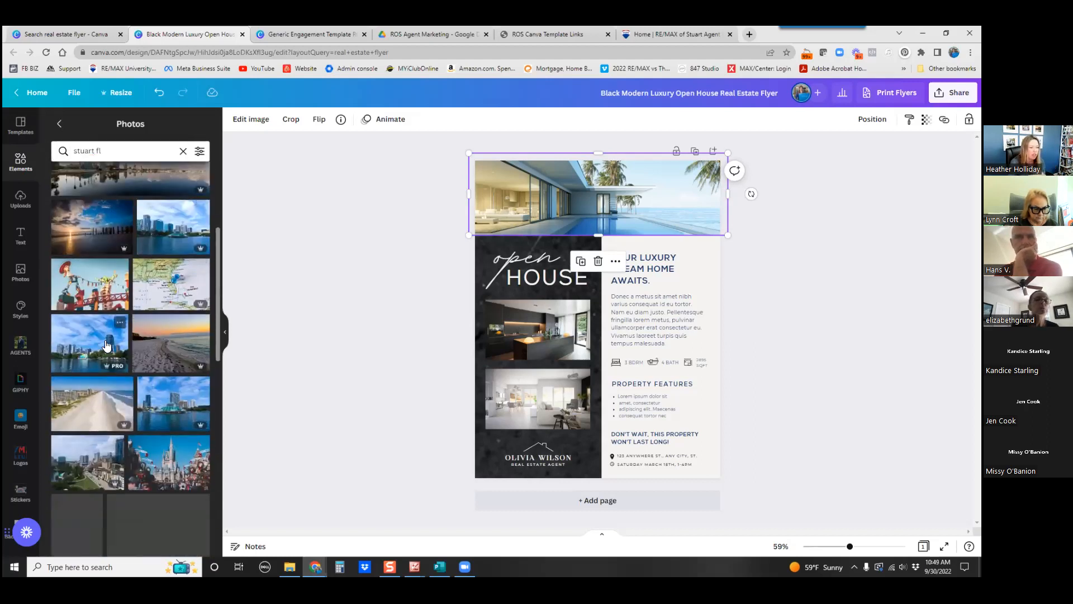
pyautogui.scroll(-5, 100, 368)
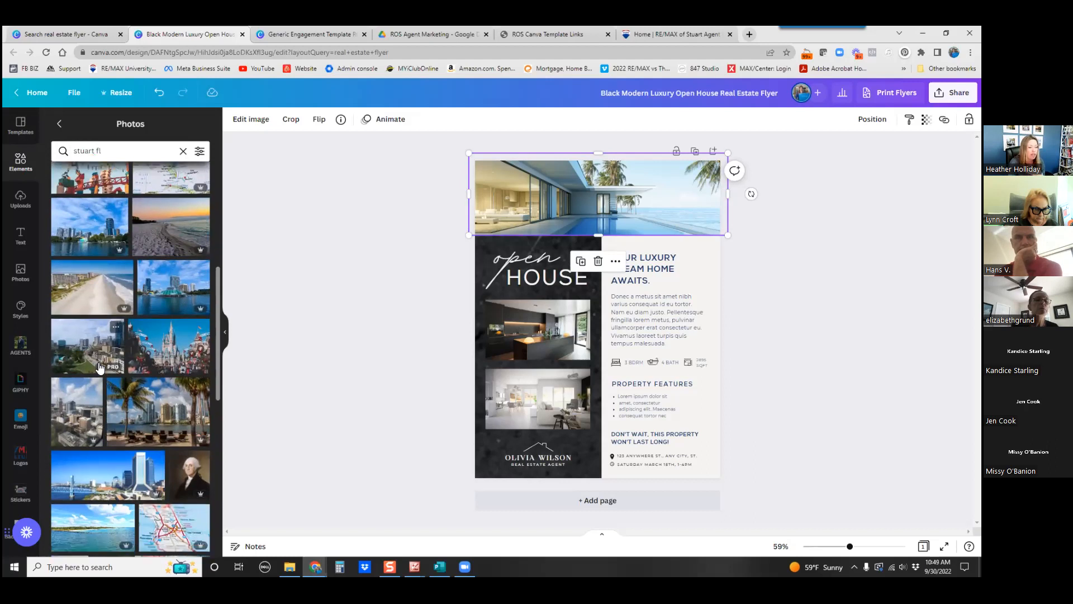
pyautogui.scroll(10, 99, 367)
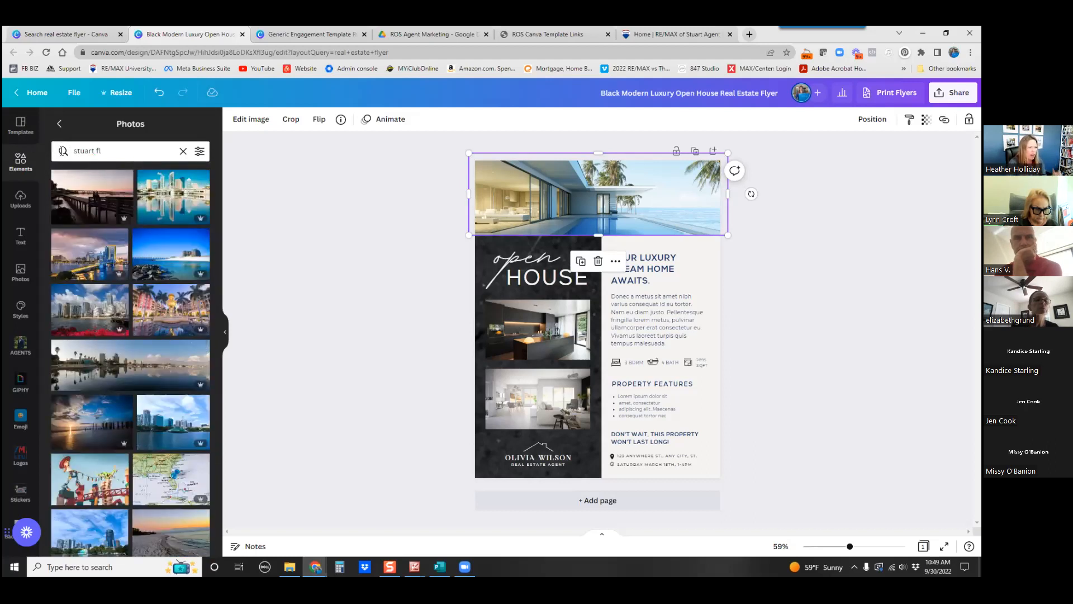
# Step: Search the photo library for "jensen beach fl" and replace the flyer's header image with the sunset beach photo
pyautogui.moveTo(95, 152); pyautogui.dragTo(55, 150)
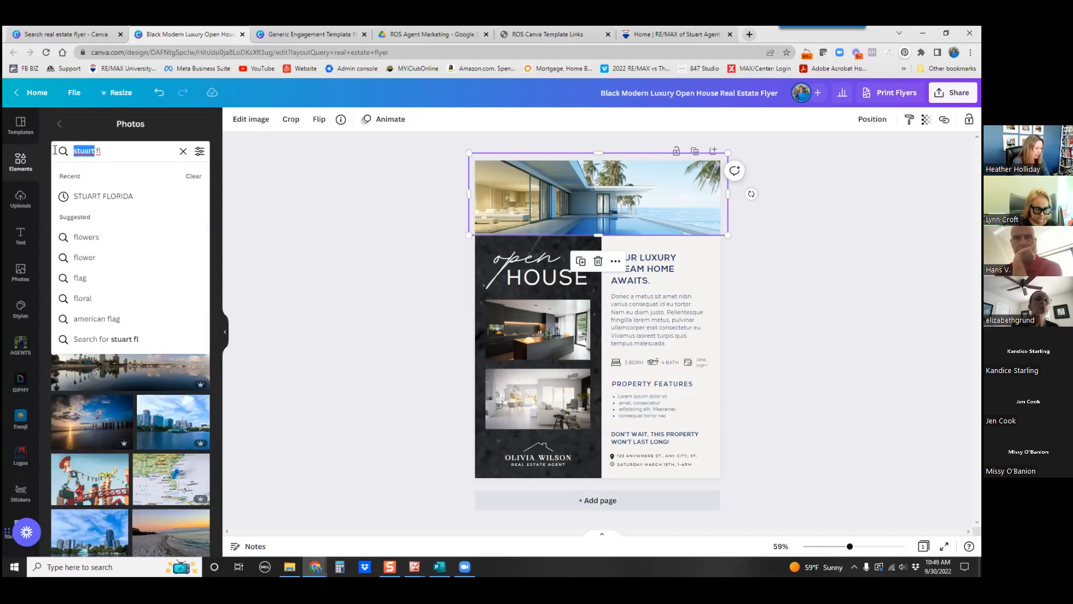
pyautogui.write('jensen beach')
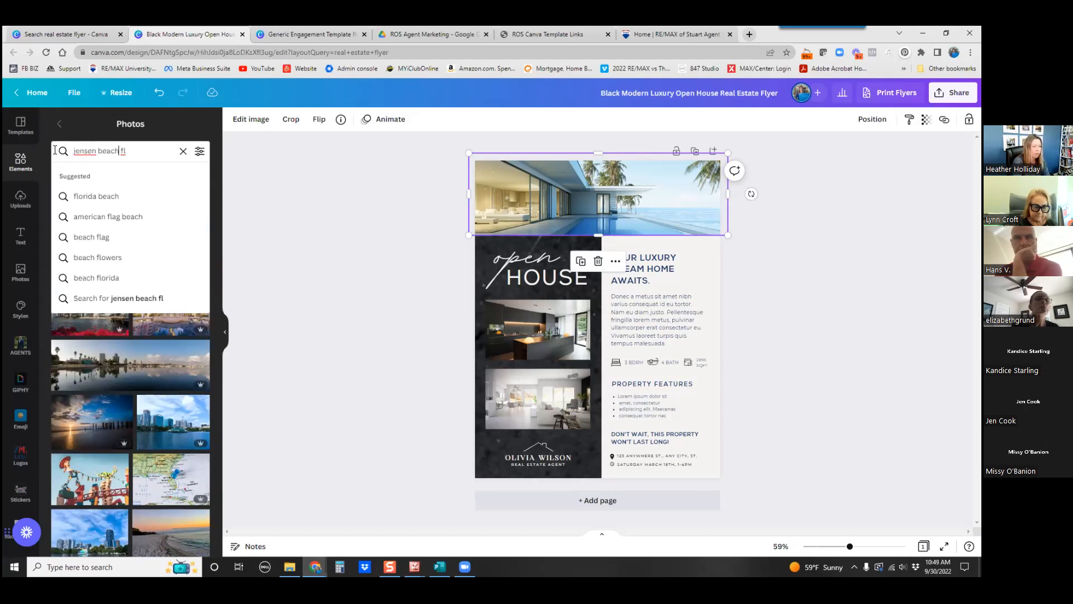
pyautogui.press('Return')
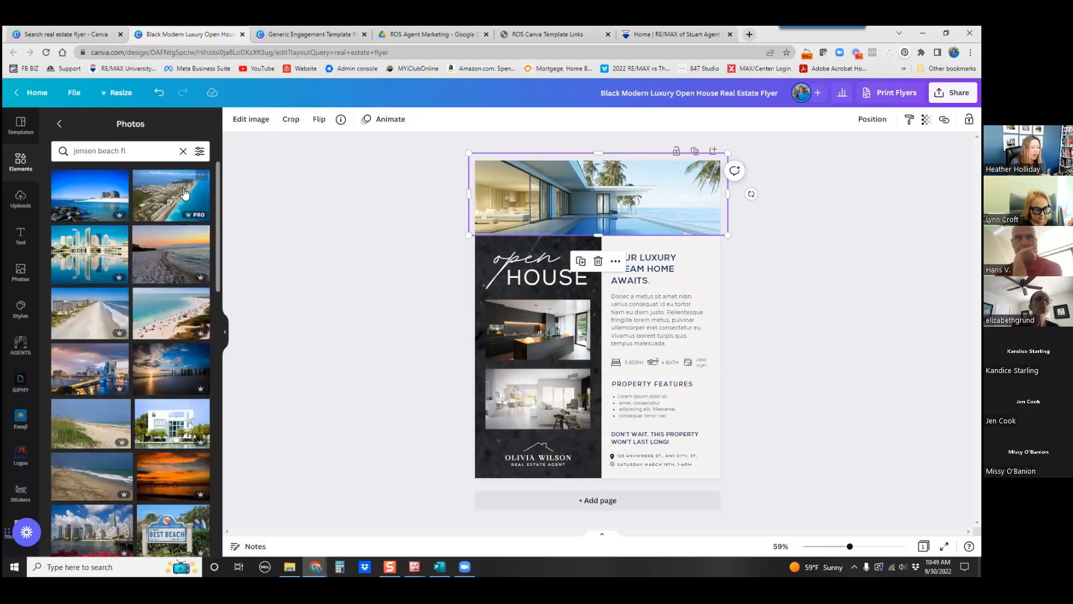
pyautogui.moveTo(162, 256); pyautogui.dragTo(509, 192)
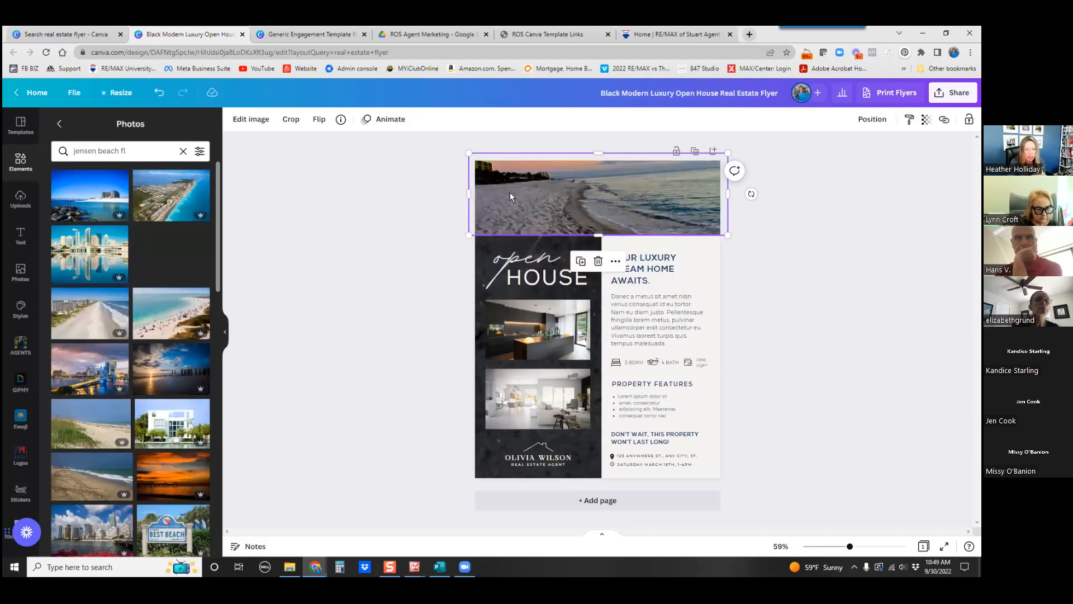
pyautogui.doubleClick(581, 182)
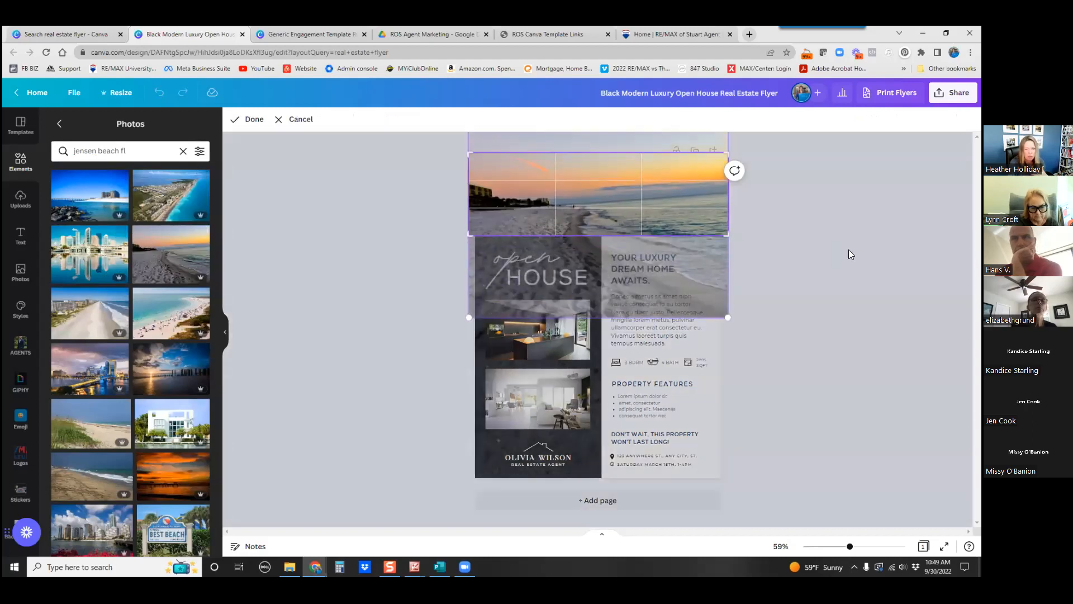
pyautogui.click(850, 254)
# Step: Try the crowded beach photo in the flyer's header, then replace it with the shoreline photo of beachfront high-rises
pyautogui.moveTo(171, 313); pyautogui.dragTo(614, 188)
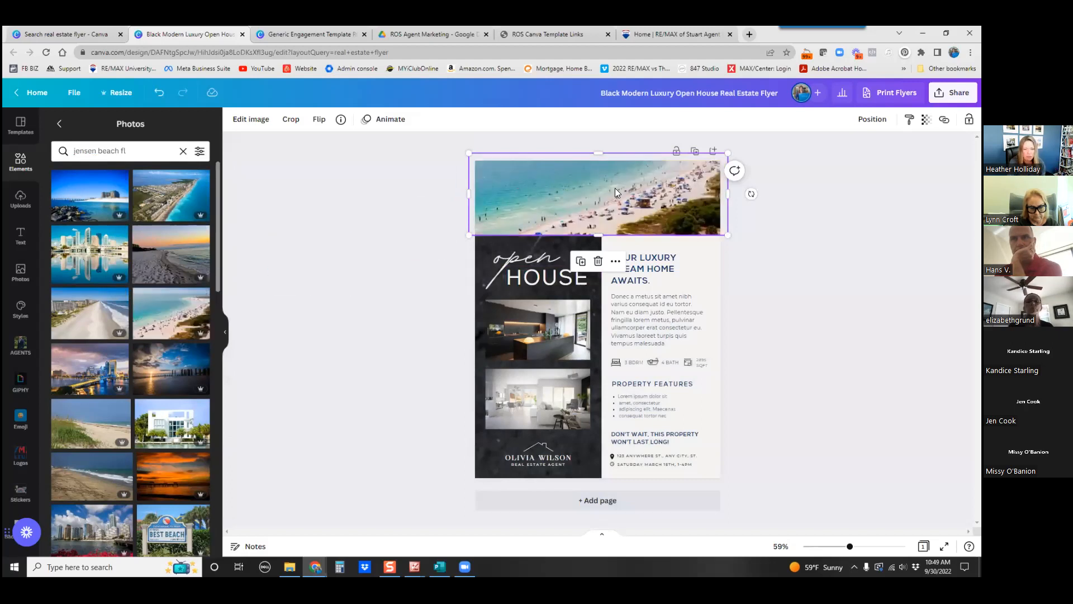
pyautogui.moveTo(91, 312); pyautogui.dragTo(620, 226)
pyautogui.doubleClick(609, 193)
pyautogui.click(861, 268)
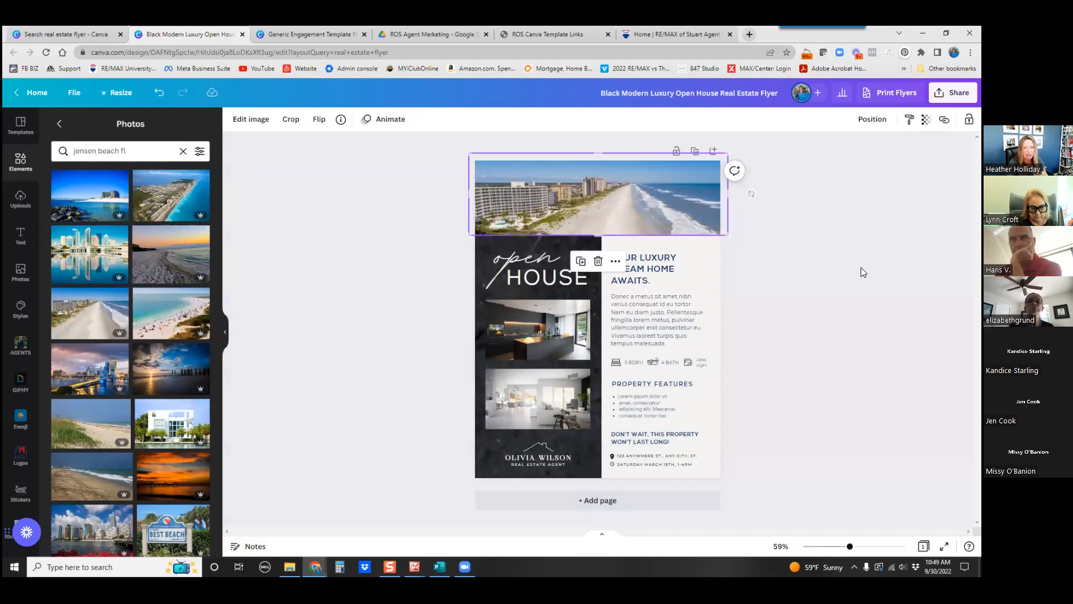
pyautogui.click(815, 289)
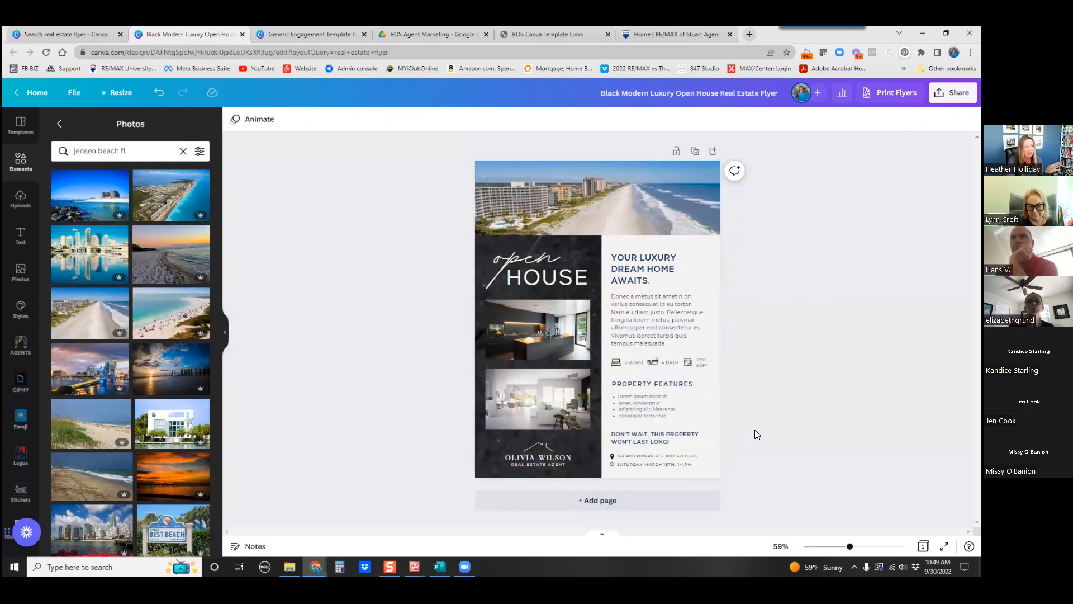
# Step: Search the video library for "jensen beach fl" and replace the flyer's header photo with a 29-second aerial coastline video
pyautogui.click(594, 214)
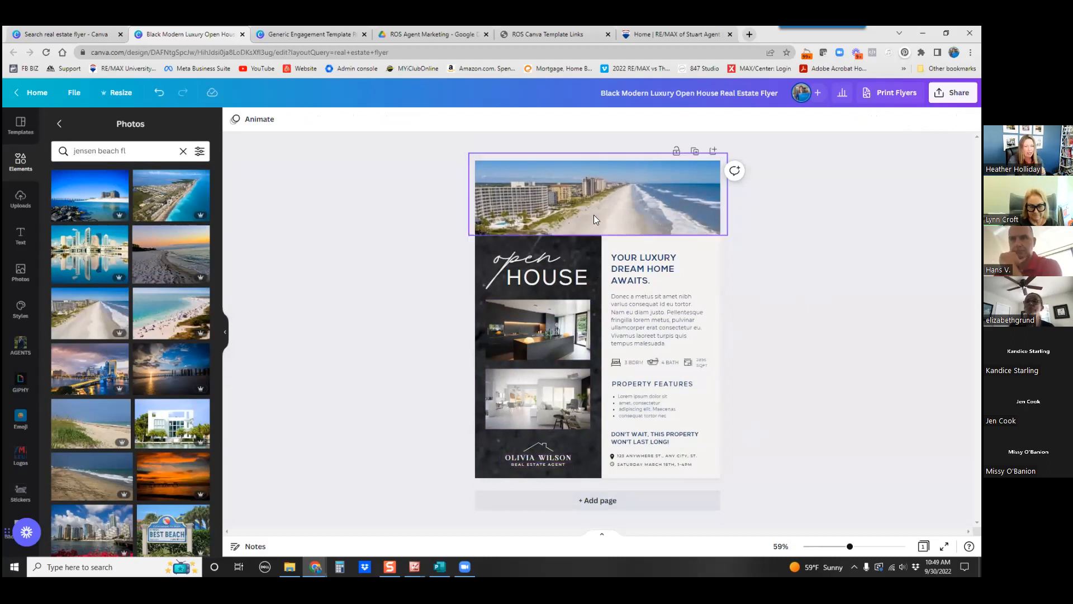
pyautogui.click(54, 126)
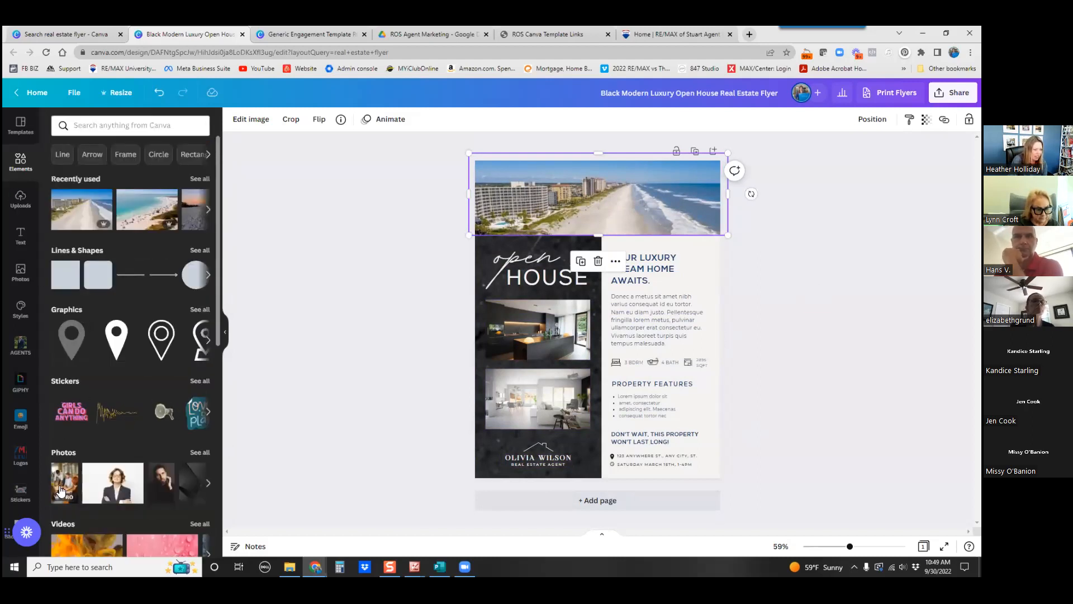
pyautogui.click(60, 526)
pyautogui.click(88, 150)
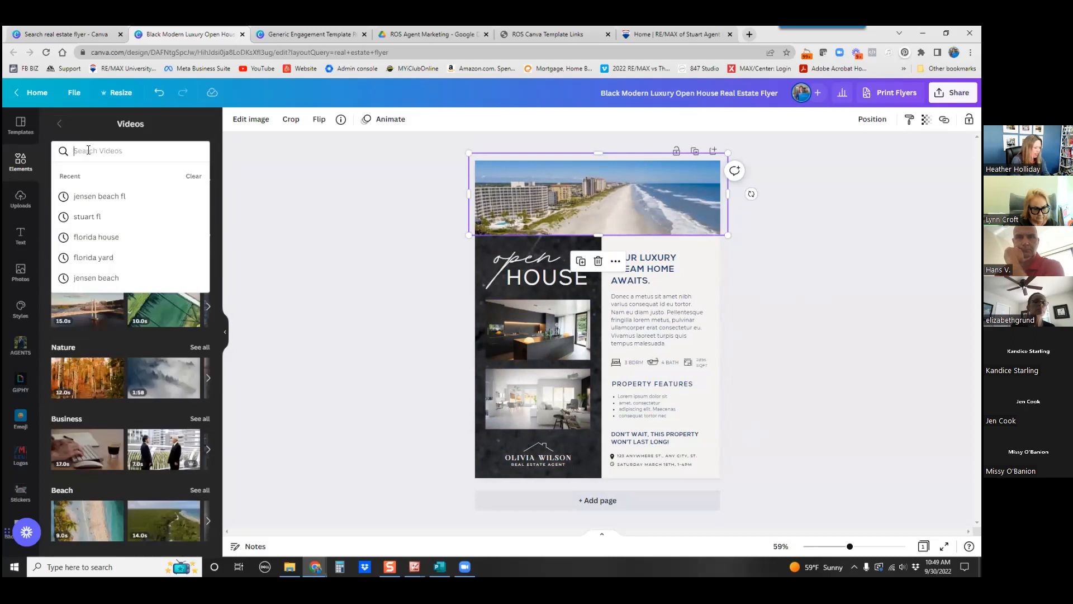
pyautogui.write('jensen beach')
pyautogui.click(86, 196)
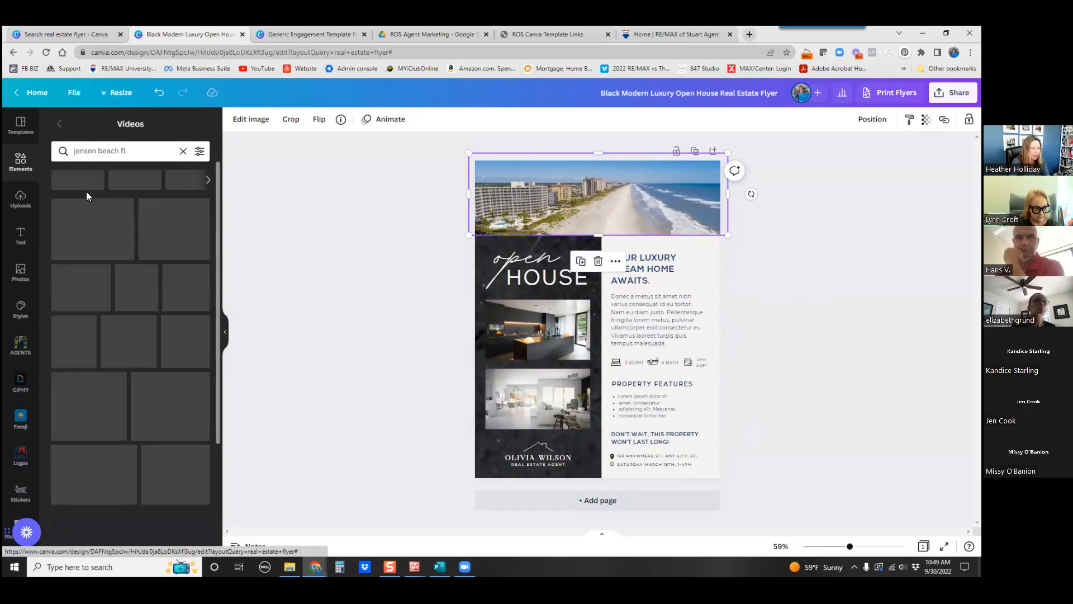
pyautogui.click(155, 194)
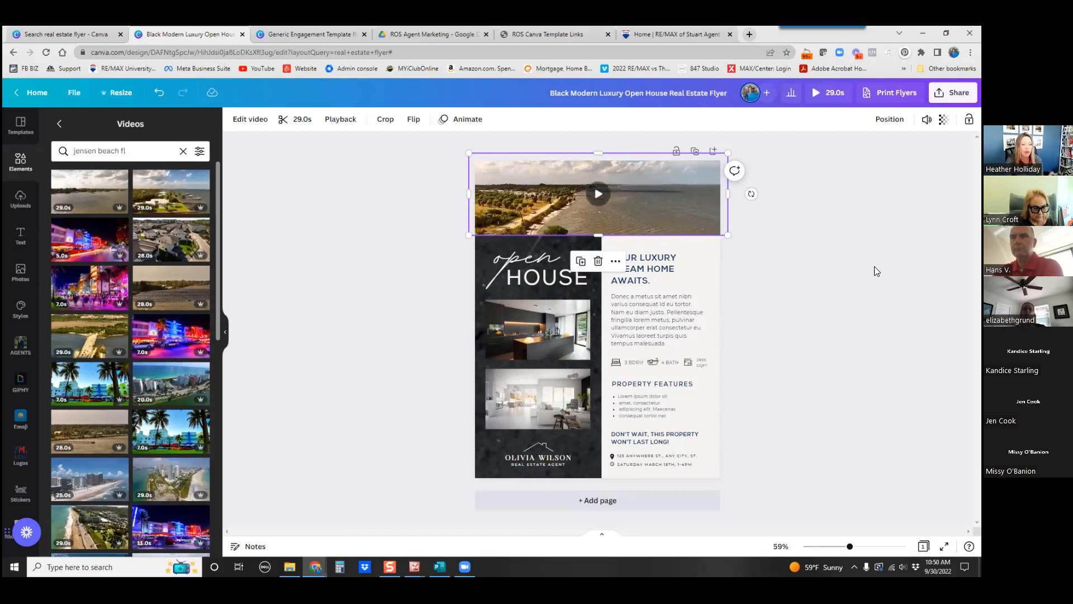
# Step: Replace the header's coastline video with the 29-second aerial video of the high-rise city and beach
pyautogui.moveTo(171, 478); pyautogui.dragTo(598, 196)
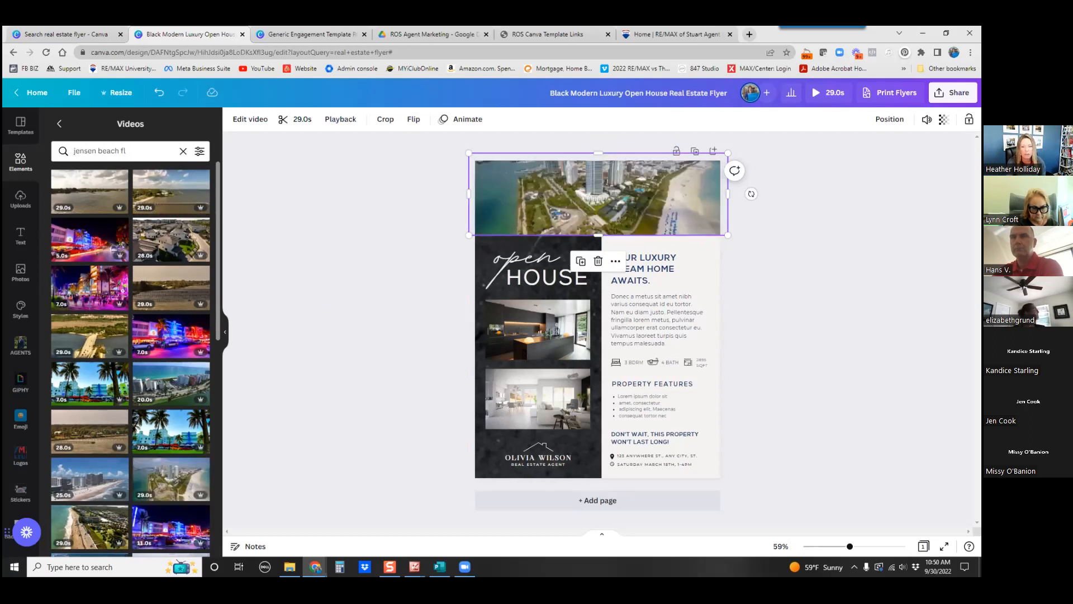
pyautogui.click(599, 196)
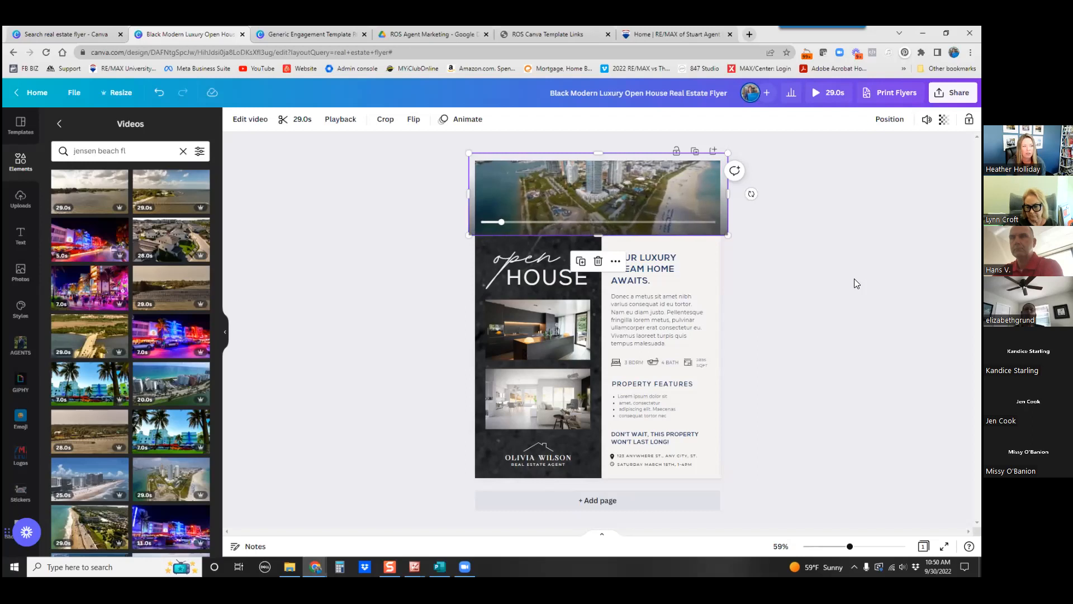
pyautogui.click(854, 279)
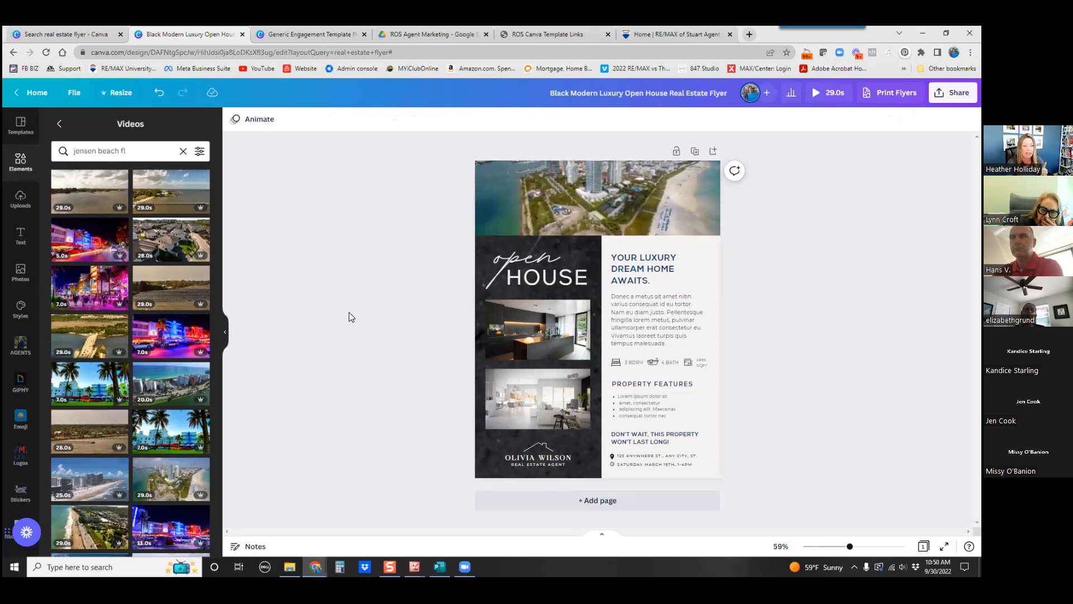
# Step: Return to the template search page and search the templates for "halloween"
pyautogui.click(45, 33)
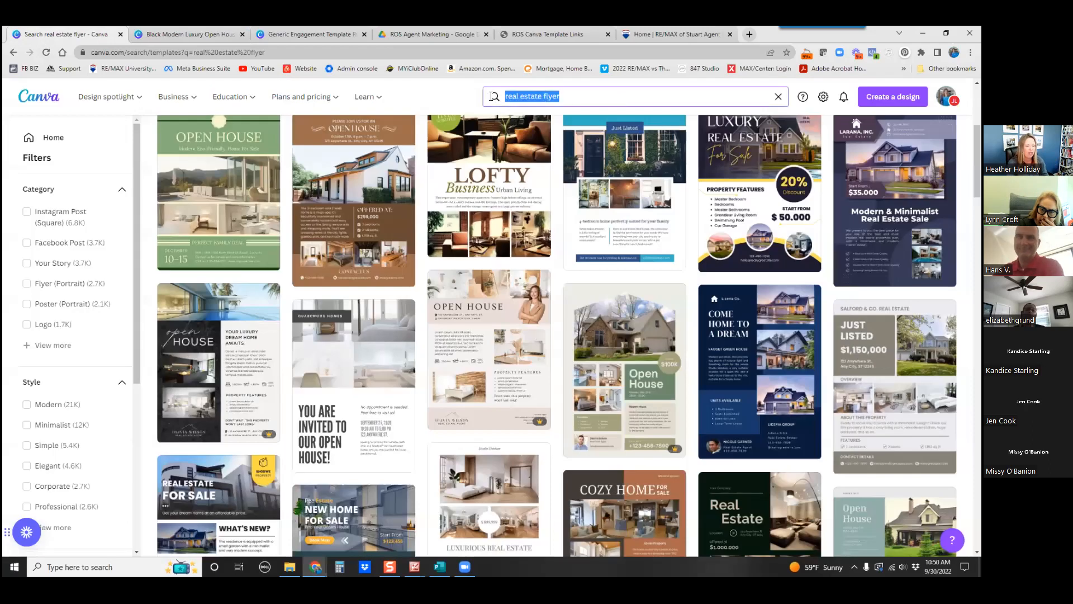
pyautogui.click(624, 95)
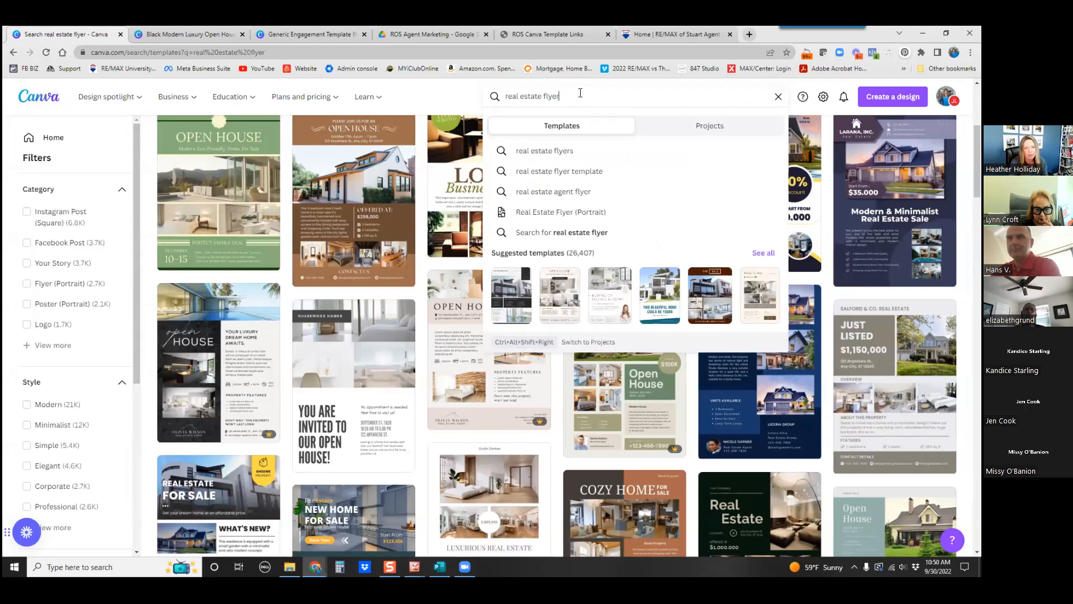
pyautogui.write('hal')
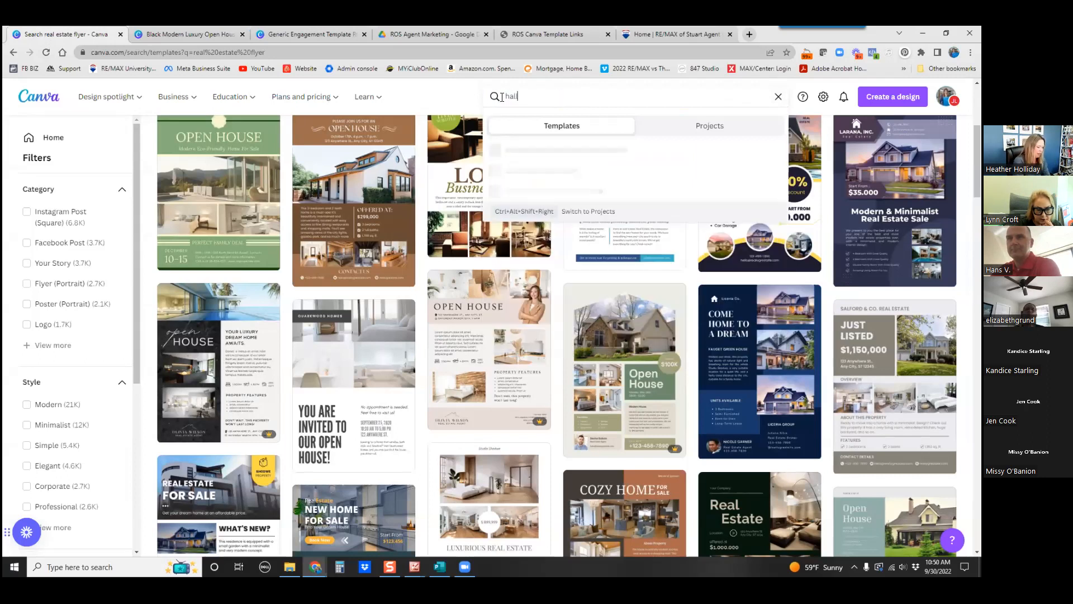
pyautogui.write('loween')
pyautogui.press('Return')
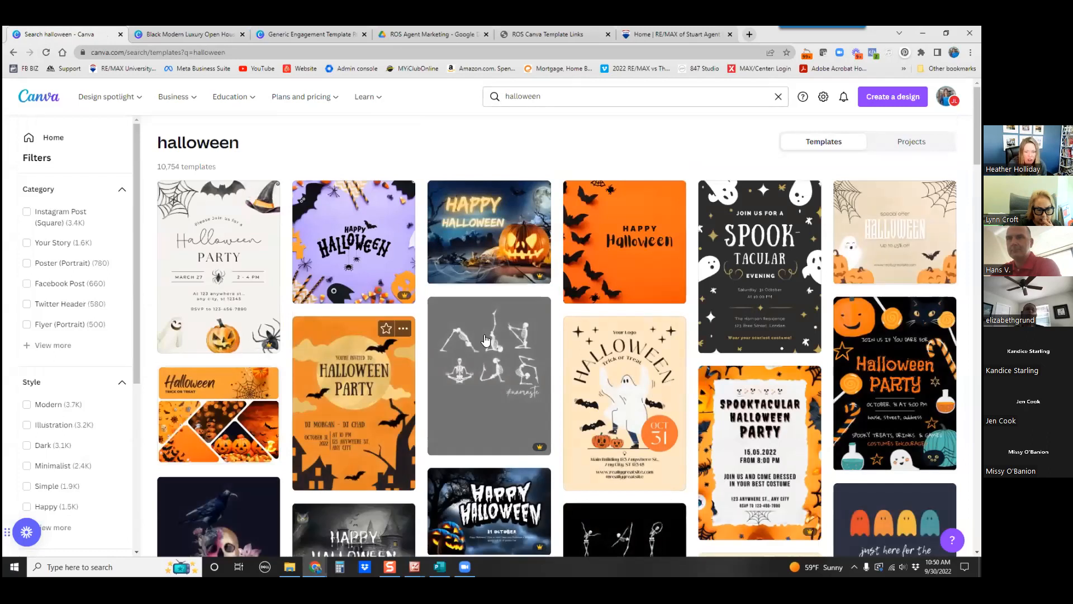
# Step: Browse the Halloween template results for seasonal post, poster and party invitation designs
pyautogui.scroll(-3, 536, 436)
pyautogui.scroll(-3, 537, 436)
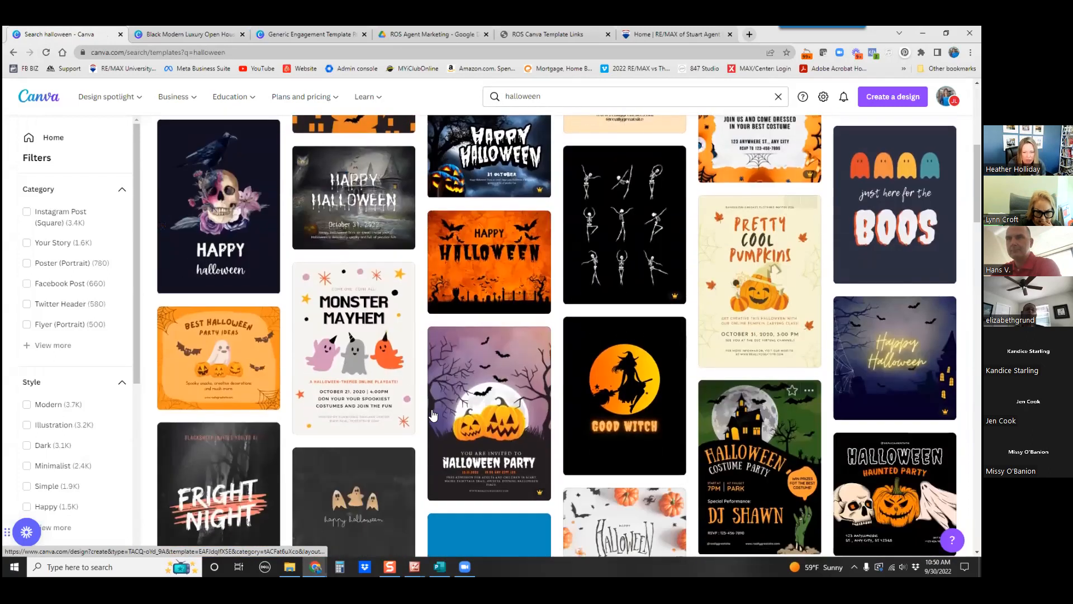
pyautogui.scroll(-2, 490, 403)
pyautogui.scroll(-6, 490, 402)
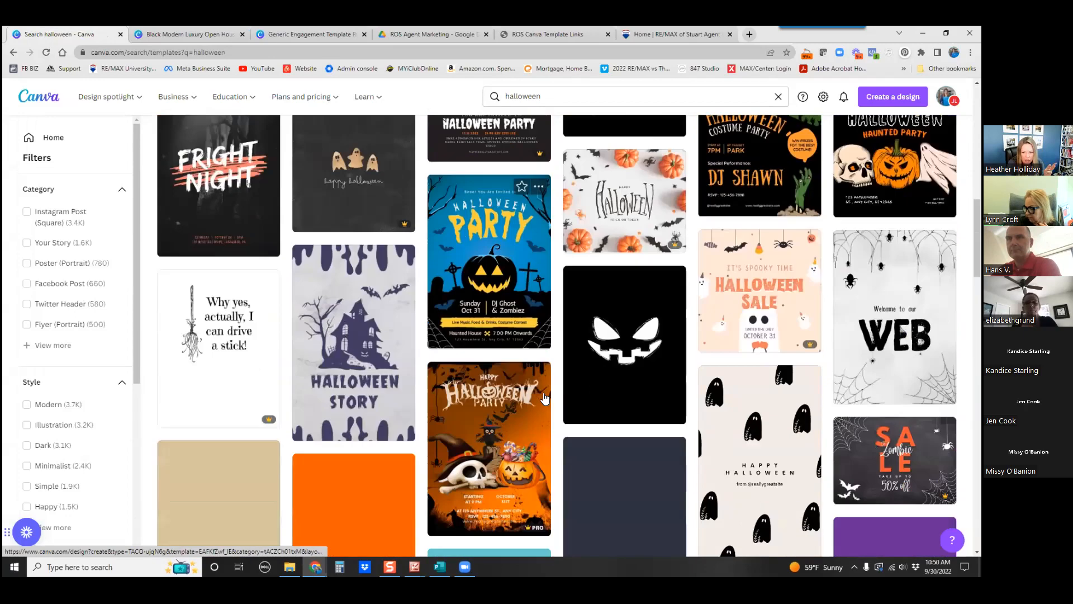
pyautogui.scroll(-5, 380, 386)
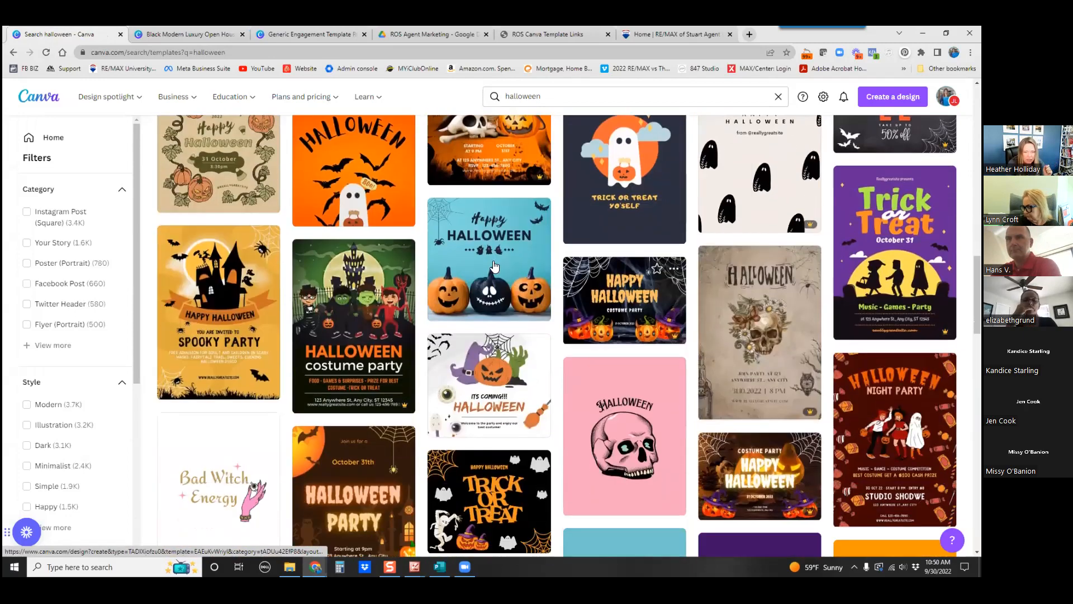
pyautogui.scroll(-5, 567, 315)
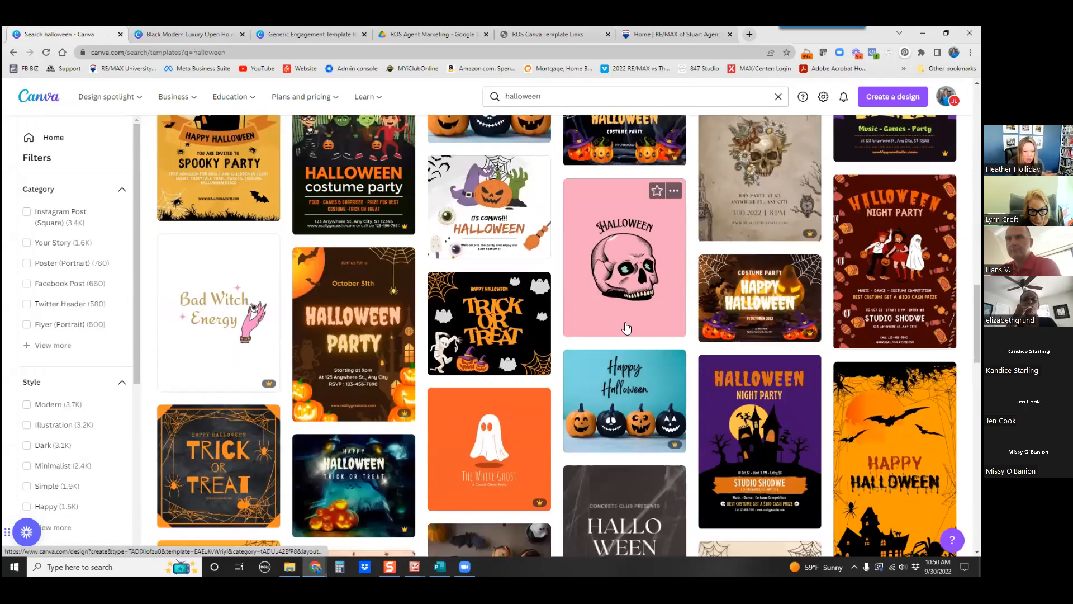
pyautogui.scroll(6, 492, 212)
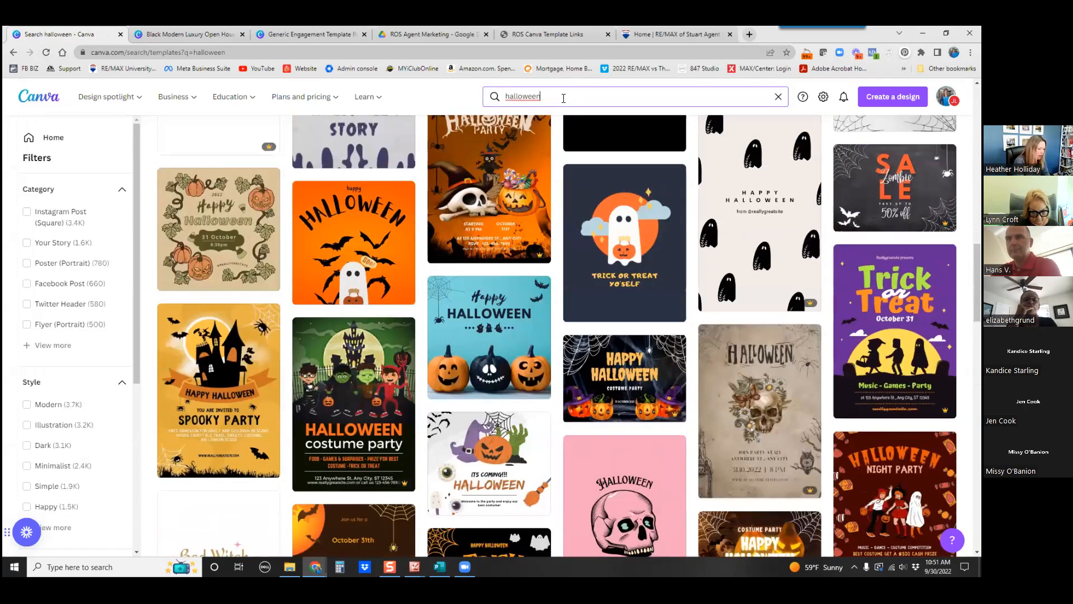
# Step: Search the templates for "halloween video", then open and play the wooden-background Happy Halloween video template
pyautogui.click(563, 97)
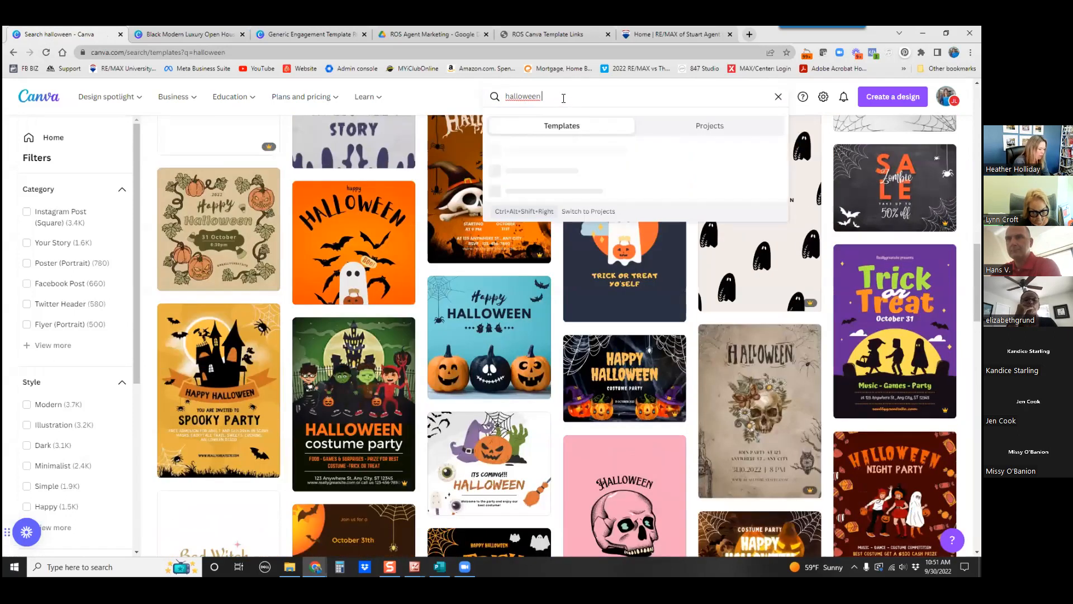
pyautogui.press('Return')
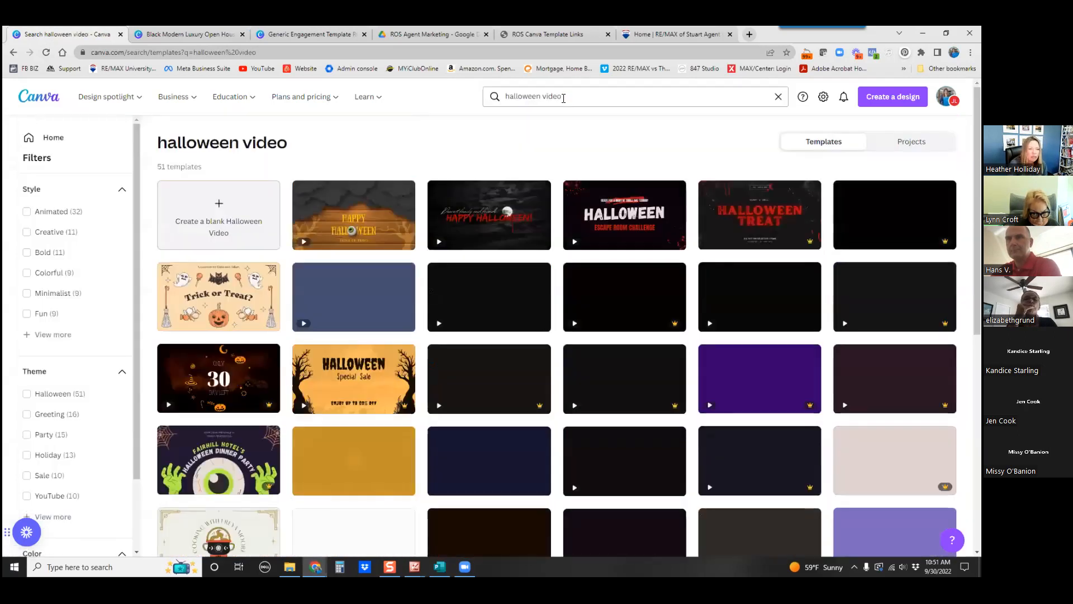
pyautogui.click(361, 211)
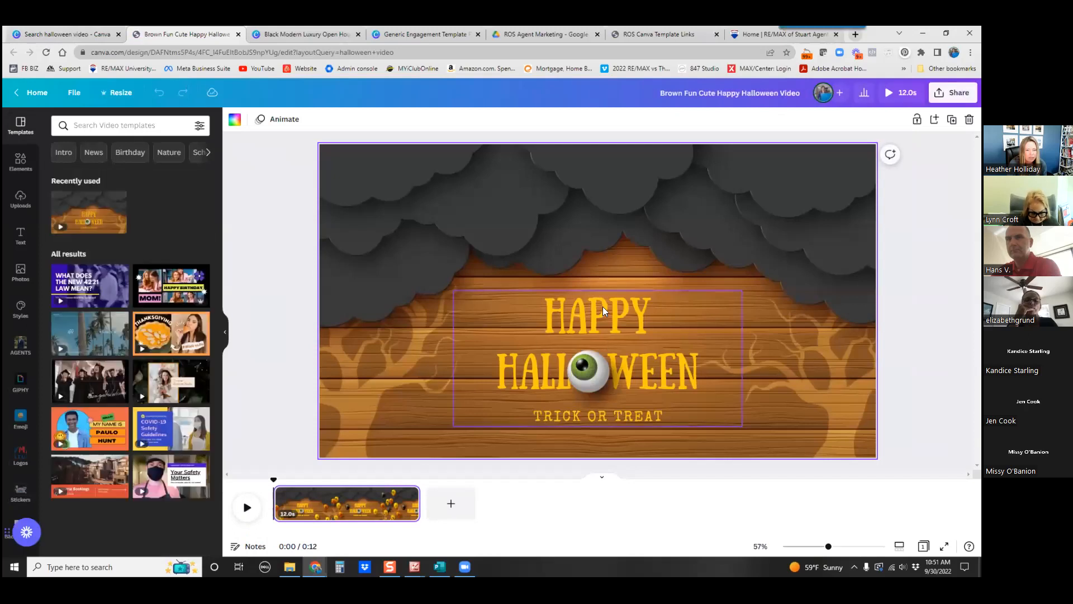
pyautogui.click(245, 507)
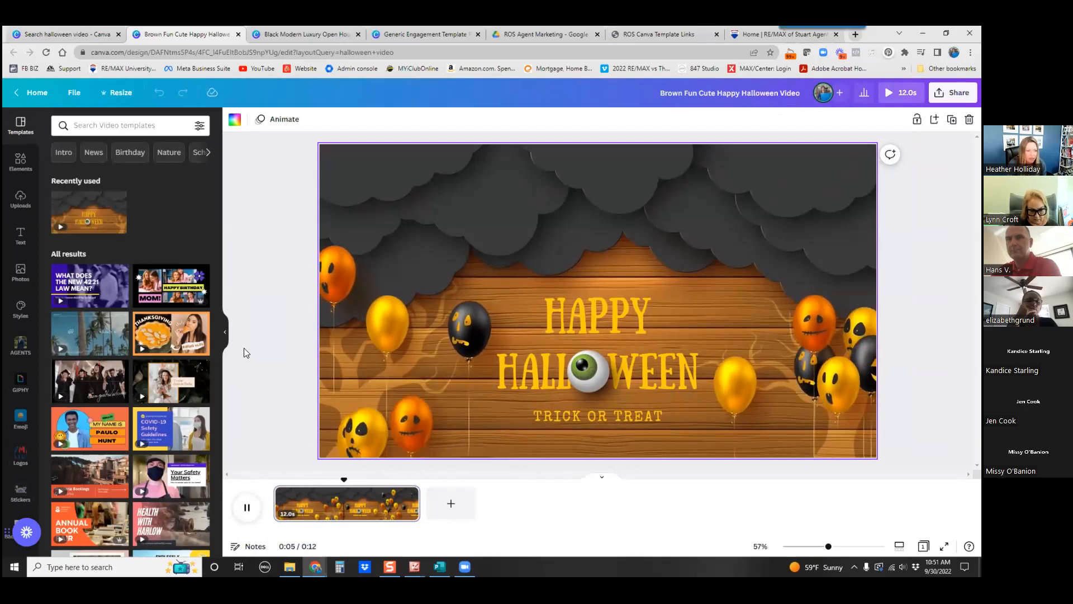
# Step: Search the audio elements for "halloween"
pyautogui.click(20, 167)
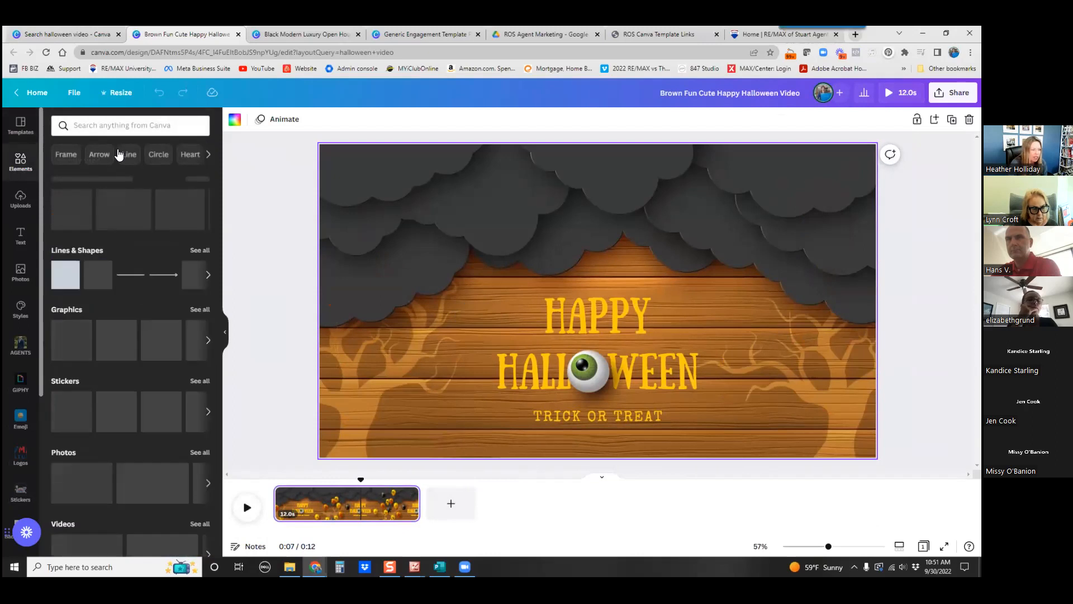
pyautogui.scroll(-4, 68, 389)
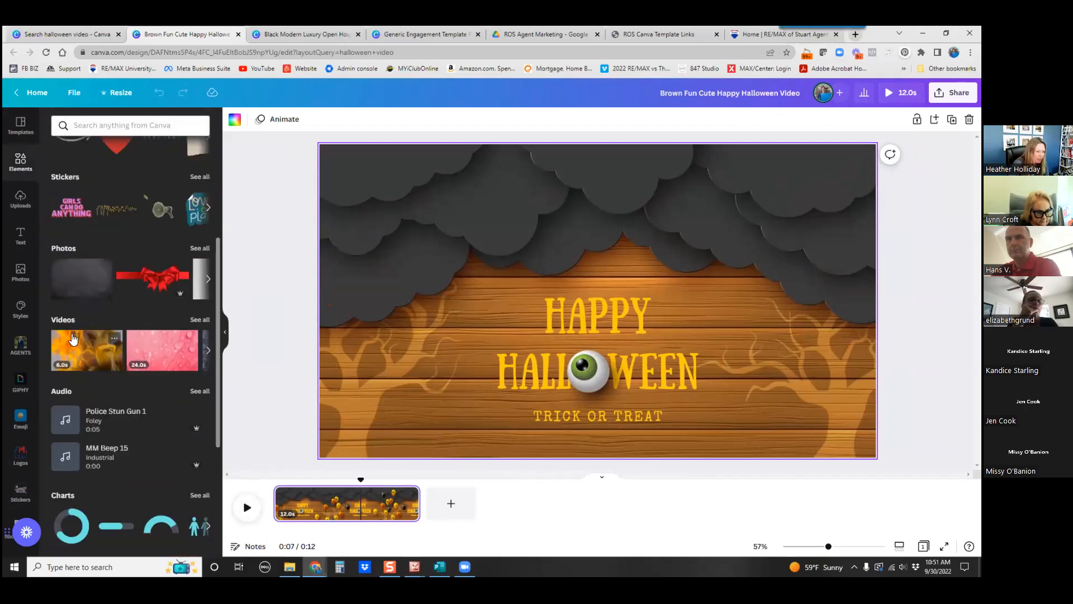
pyautogui.click(65, 392)
pyautogui.click(107, 150)
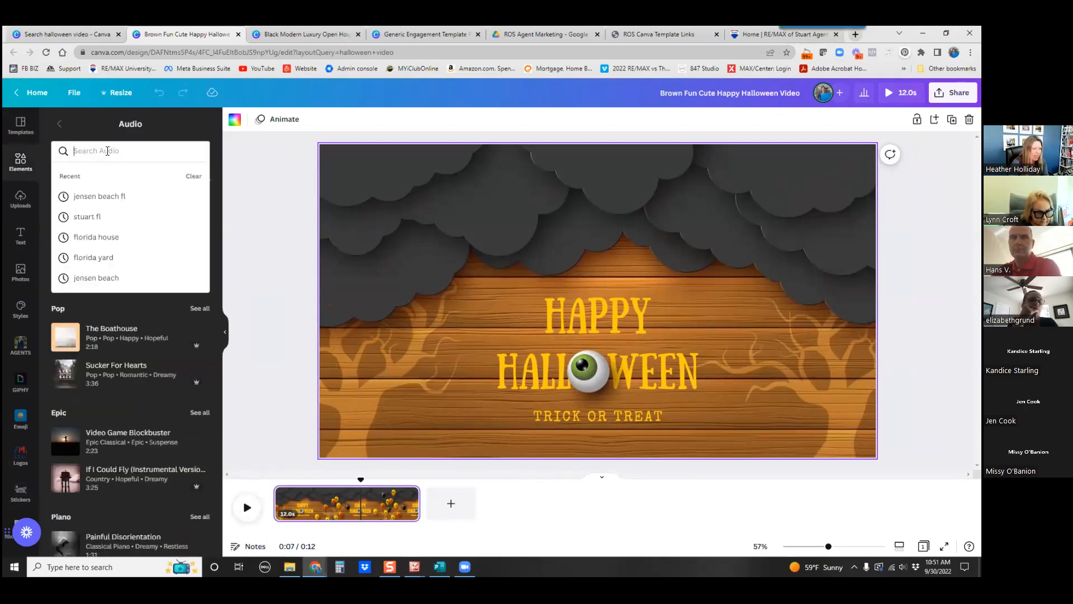
pyautogui.write('hallowee')
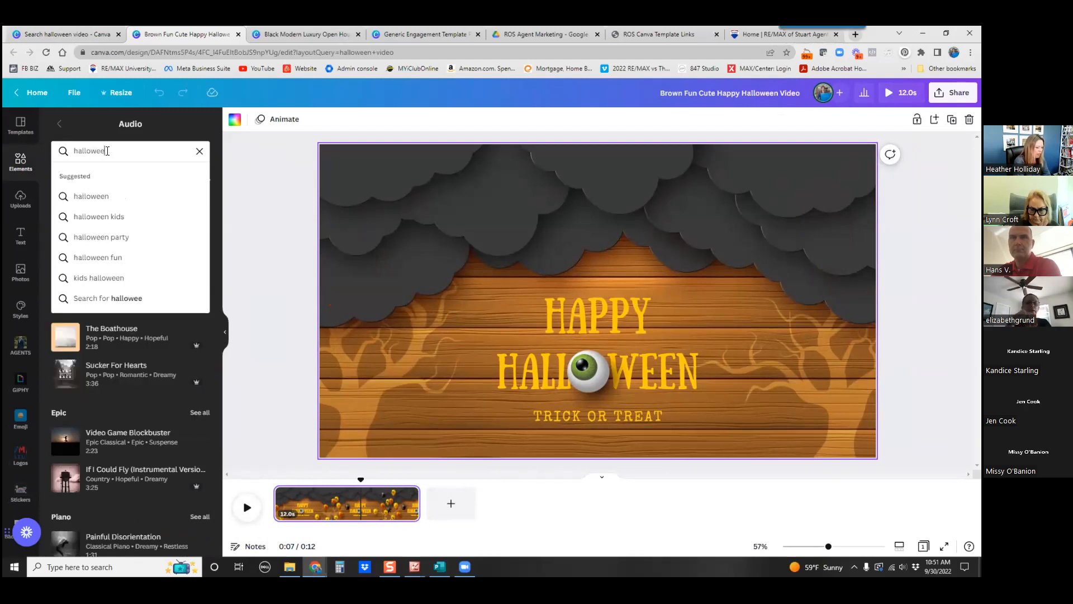
pyautogui.write('n')
pyautogui.press('Return')
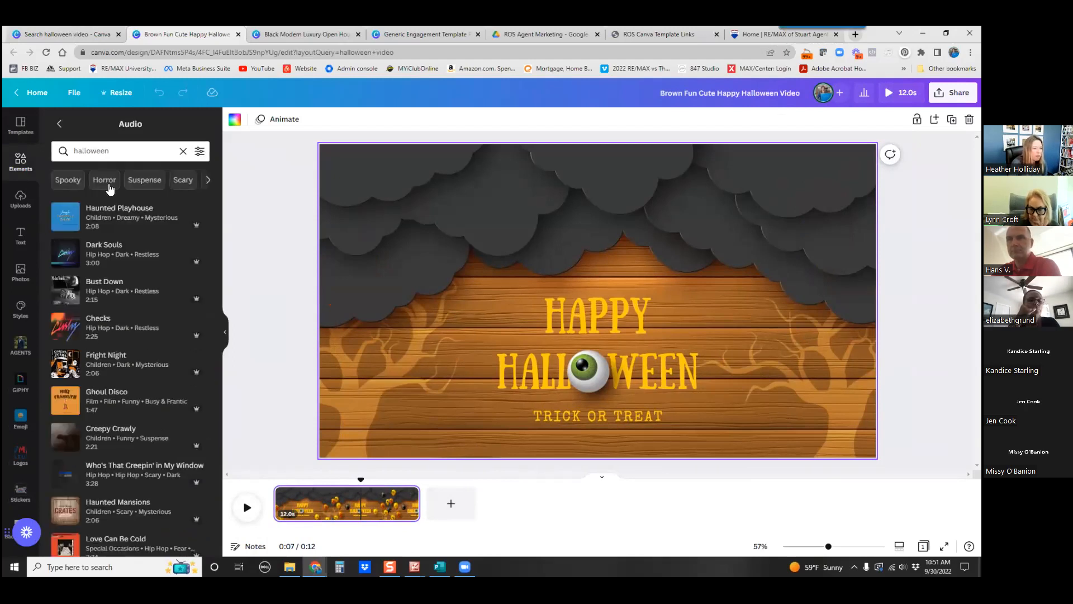
# Step: Preview the Haunted Playhouse track, add it to the timeline beneath the Halloween clip, and play the video with the music
pyautogui.click(67, 217)
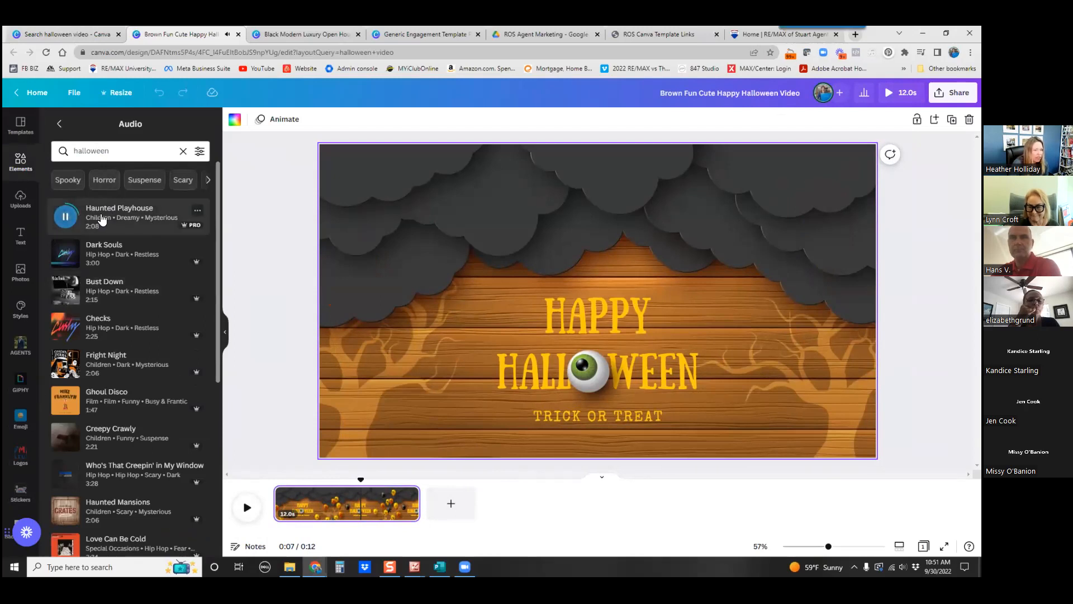
pyautogui.moveTo(101, 219); pyautogui.dragTo(284, 512)
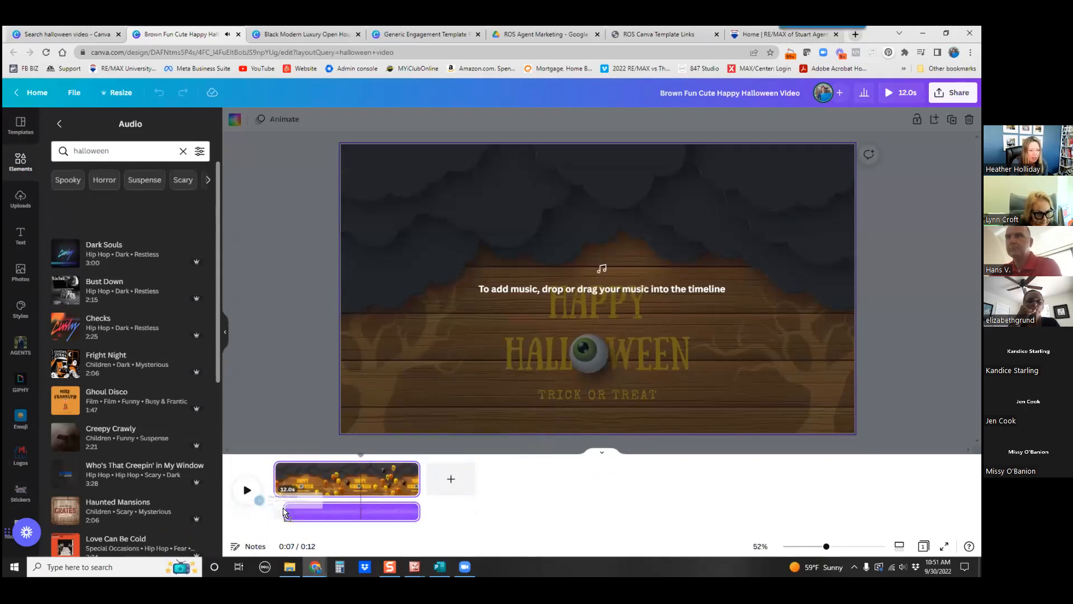
pyautogui.moveTo(353, 494); pyautogui.dragTo(353, 494)
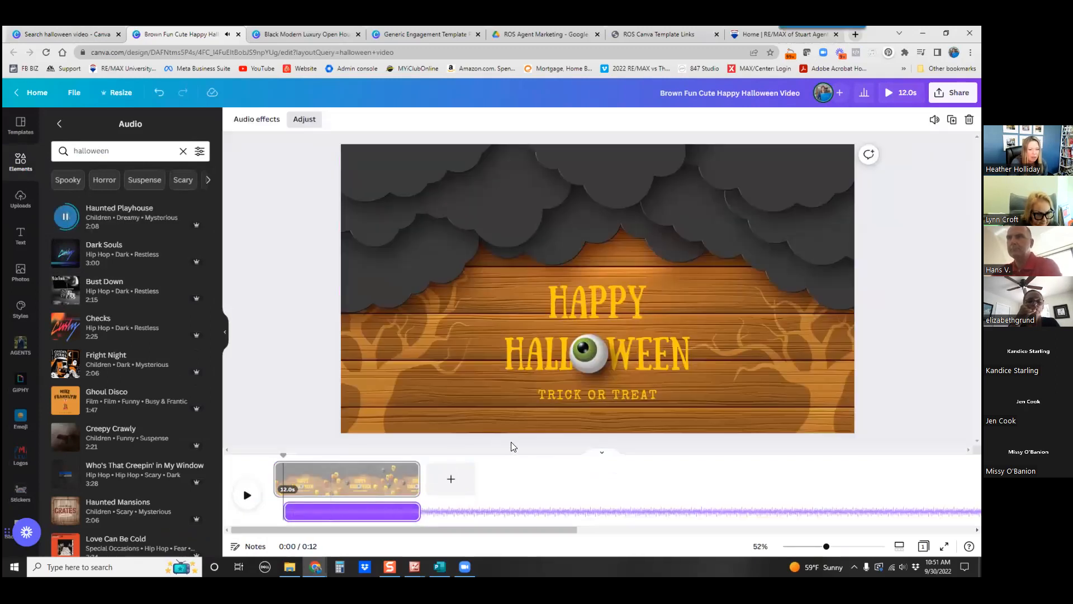
pyautogui.click(245, 496)
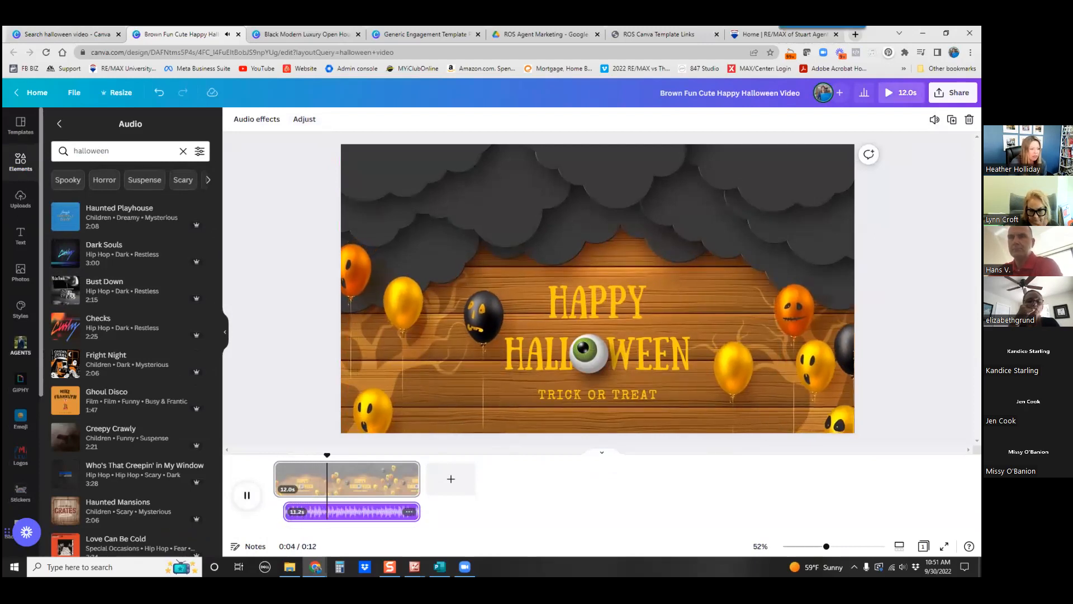
# Step: Add the white RE/MAX of Stuart logo to the upper-right corner of the Halloween video
pyautogui.scroll(-1, 17, 391)
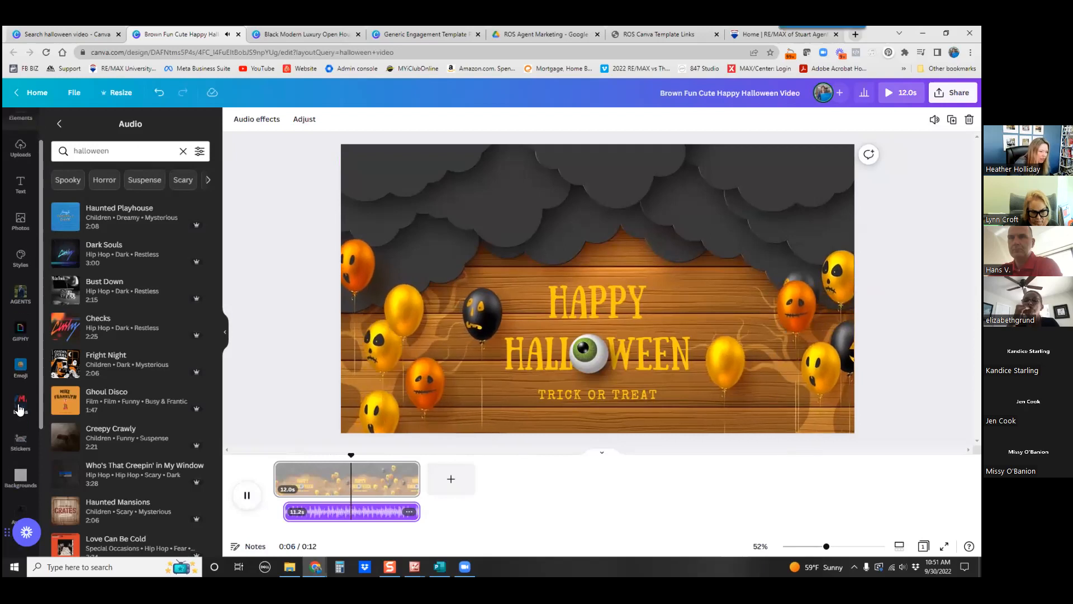
pyautogui.click(20, 406)
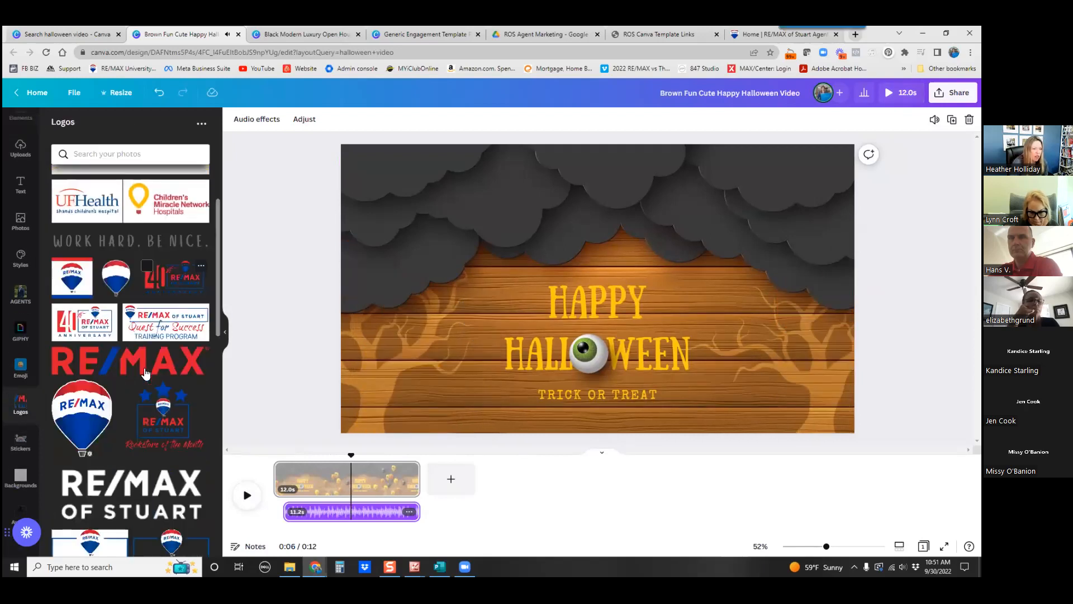
pyautogui.scroll(-3, 145, 374)
pyautogui.click(145, 355)
pyautogui.moveTo(473, 340); pyautogui.dragTo(818, 173)
# Step: Place a small RE/MAX balloon logo in the upper-left corner of the Halloween video and check the playback
pyautogui.click(89, 271)
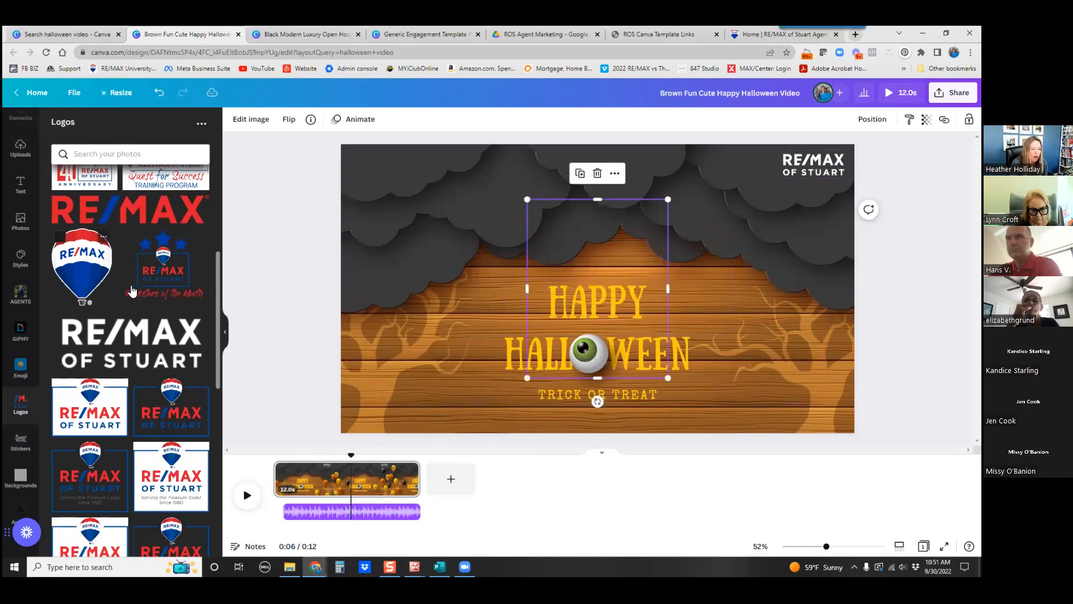
pyautogui.moveTo(667, 376); pyautogui.dragTo(364, 178)
pyautogui.click(247, 494)
pyautogui.click(248, 494)
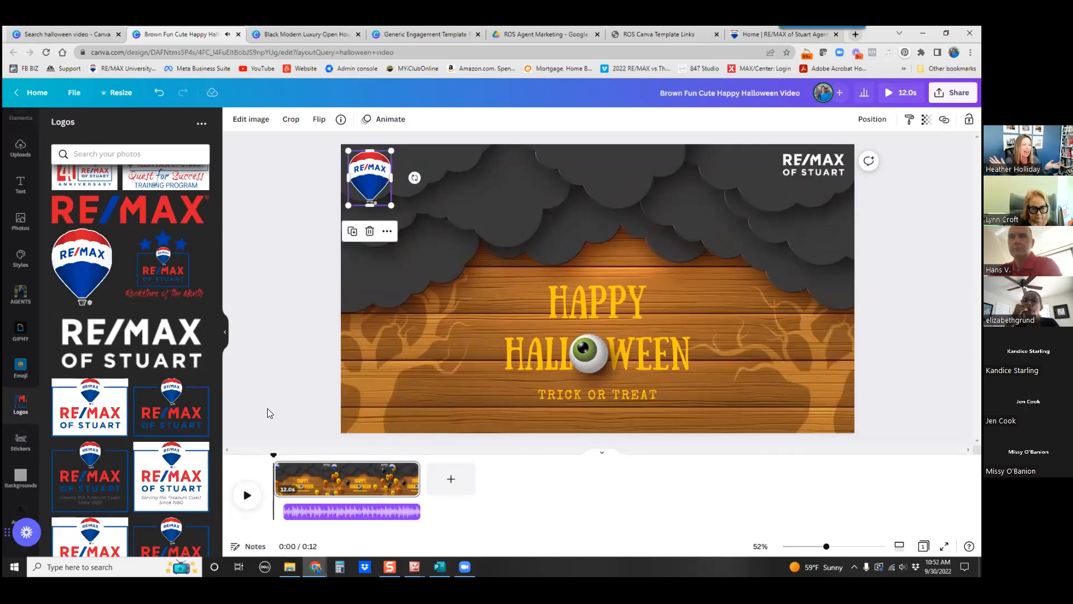
# Step: Examine all sharing, social publishing and saving options available for the Halloween video
pyautogui.click(953, 92)
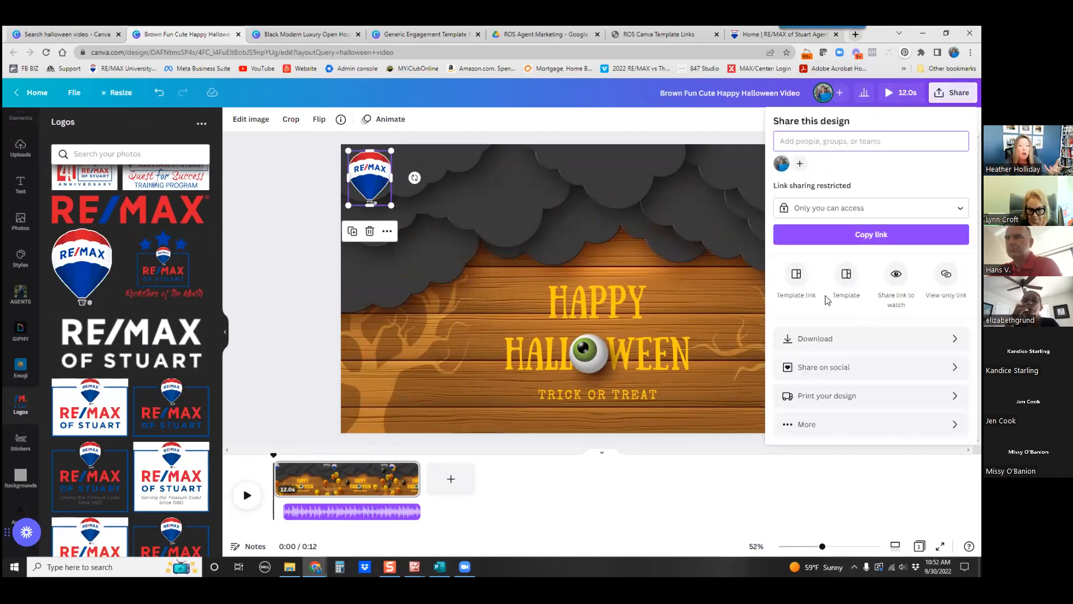
pyautogui.click(785, 424)
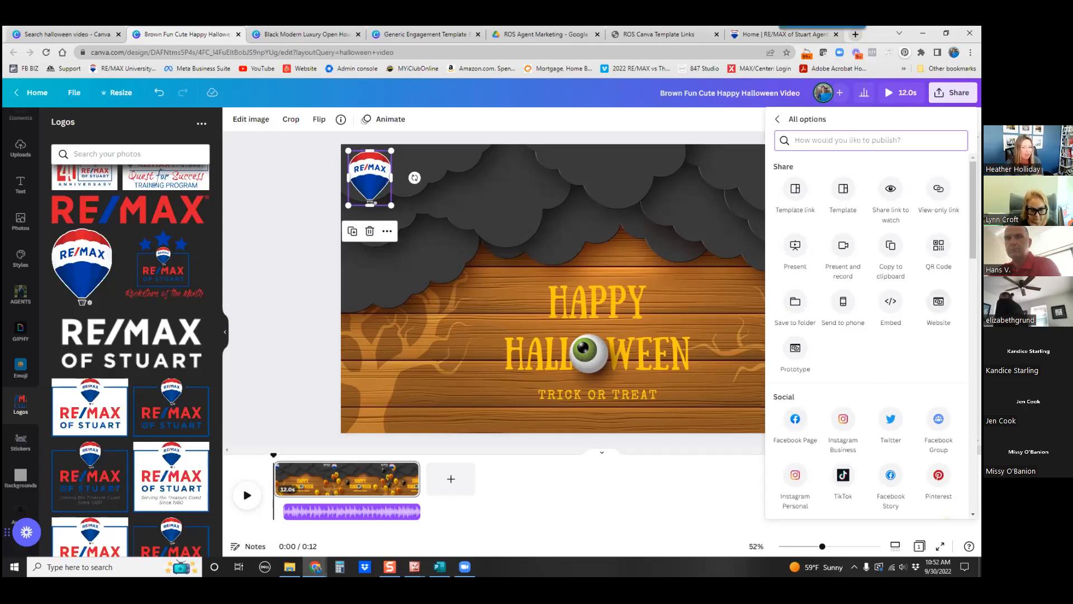
pyautogui.scroll(-3, 871, 335)
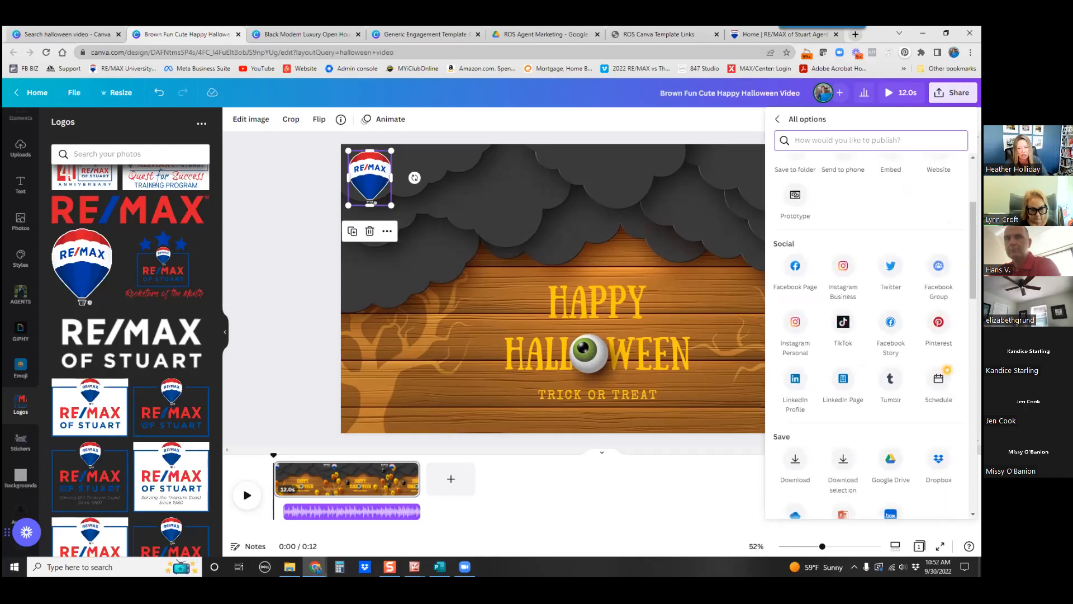
pyautogui.scroll(-2, 815, 394)
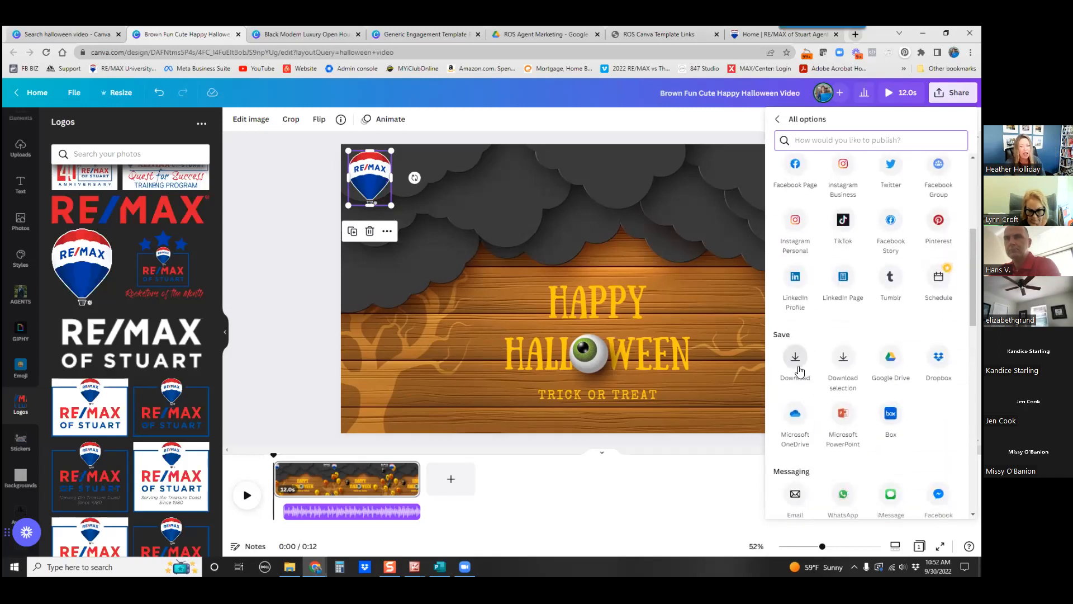
pyautogui.scroll(5, 801, 371)
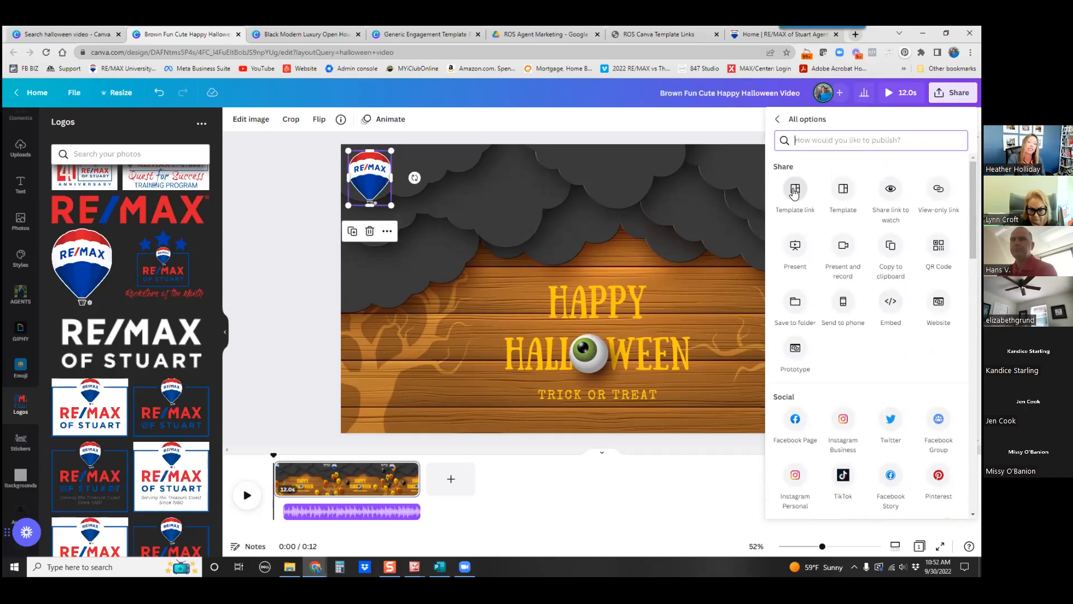
# Step: Copy the Halloween video's template link and open it in a new browser tab to demonstrate the shared template page
pyautogui.click(793, 191)
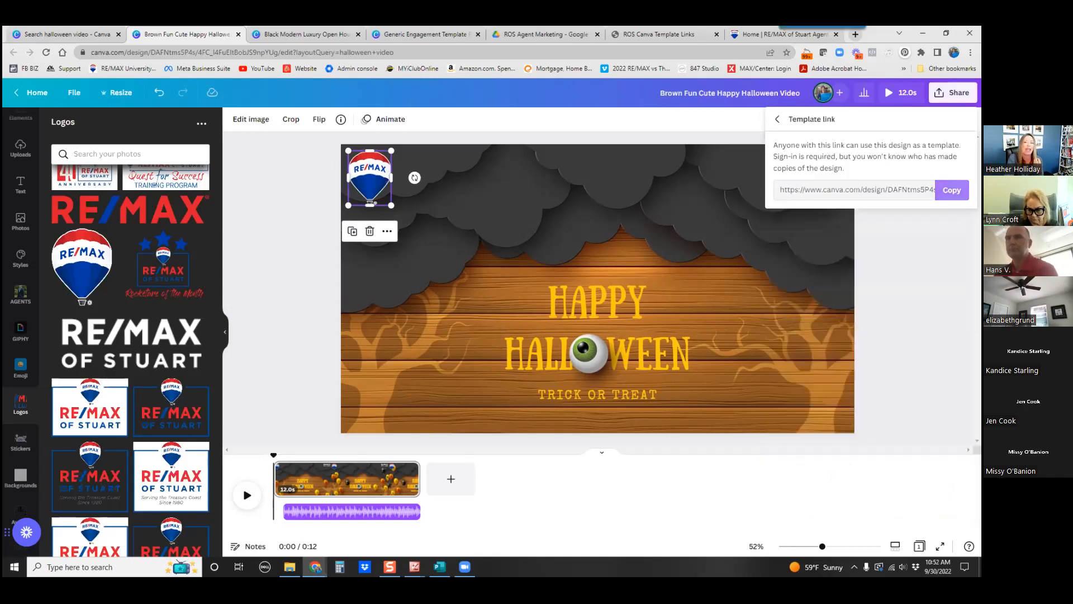
pyautogui.click(855, 34)
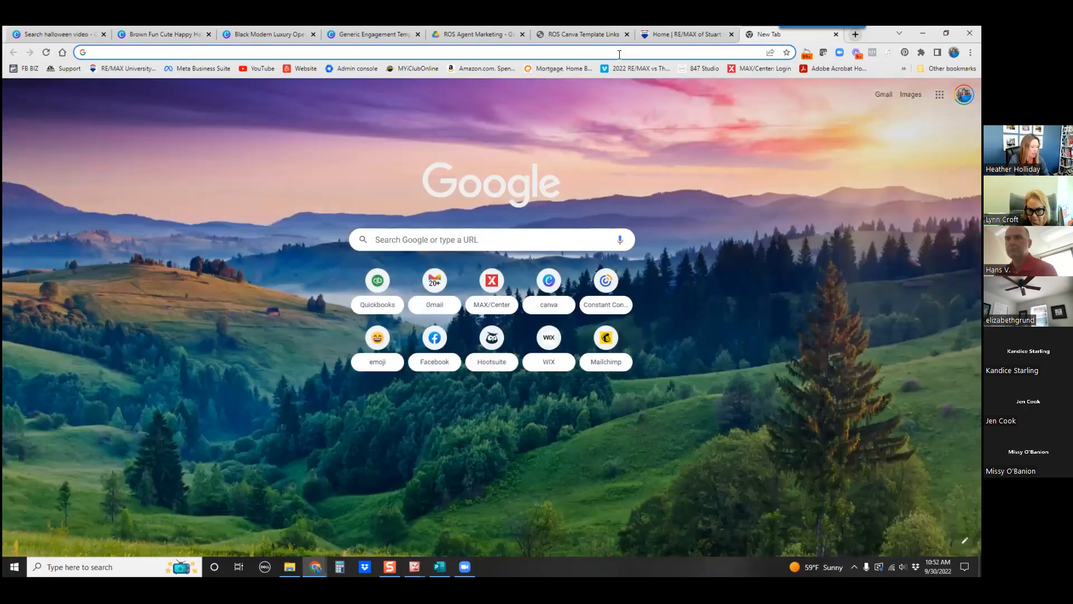
pyautogui.hotkey('ctrl', 'v')
pyautogui.press('Return')
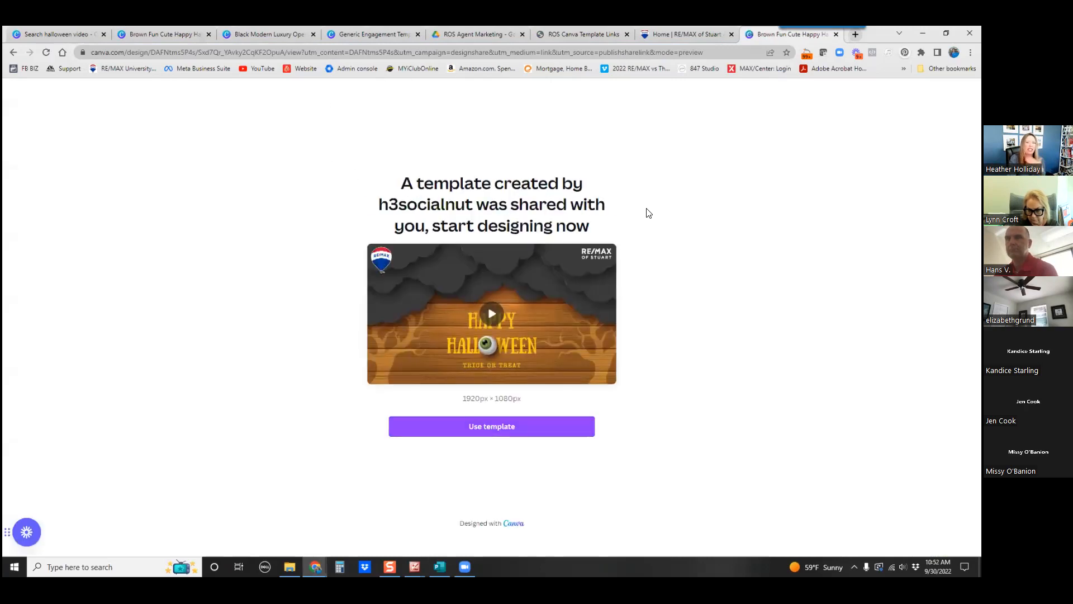
pyautogui.click(471, 431)
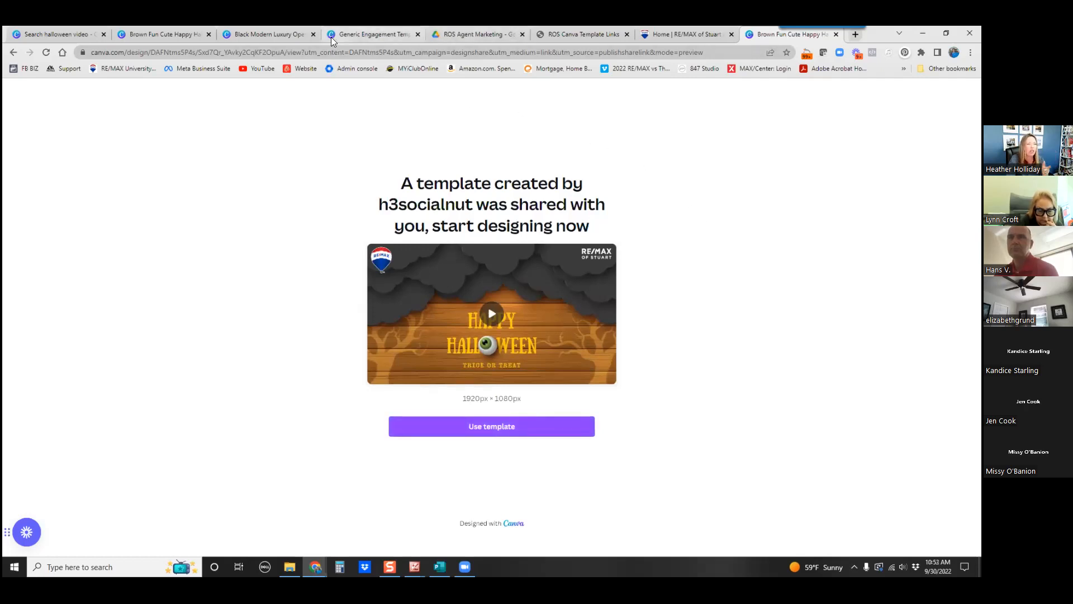
# Step: Open the Social Shareables page through the RE/MAX of Stuart website's Agent Hub and look through its quarterly graphics
pyautogui.click(590, 35)
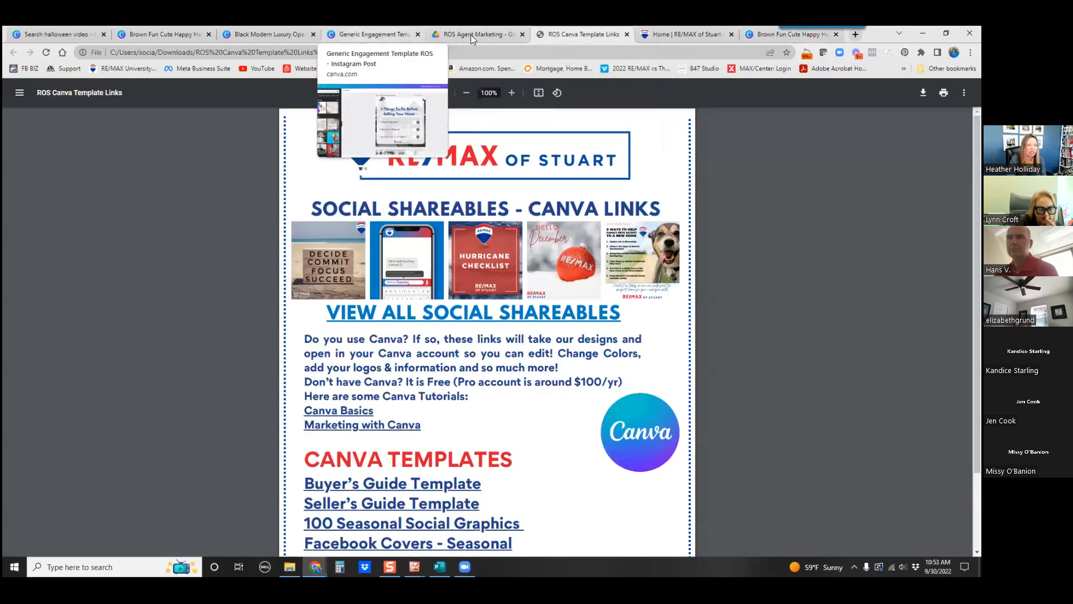
pyautogui.click(658, 40)
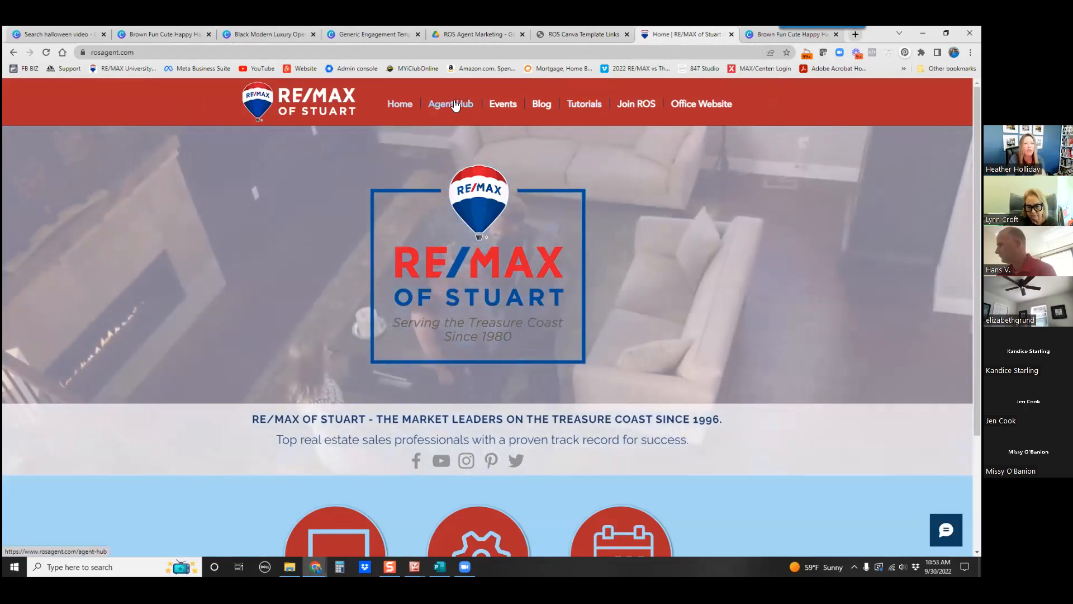
pyautogui.click(456, 105)
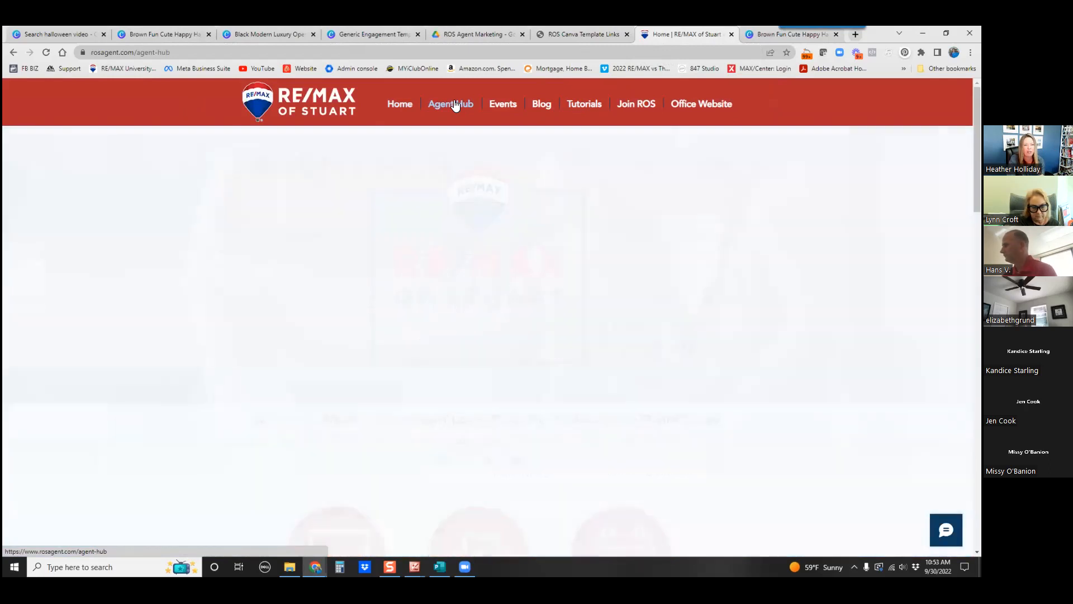
pyautogui.scroll(-3, 405, 319)
pyautogui.scroll(-5, 404, 323)
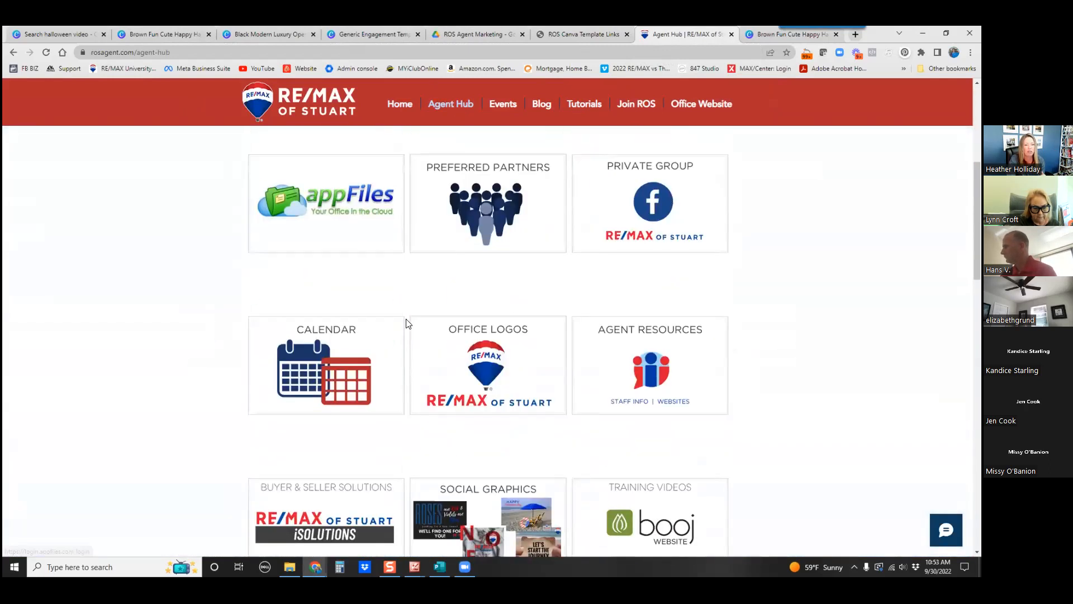
pyautogui.click(499, 371)
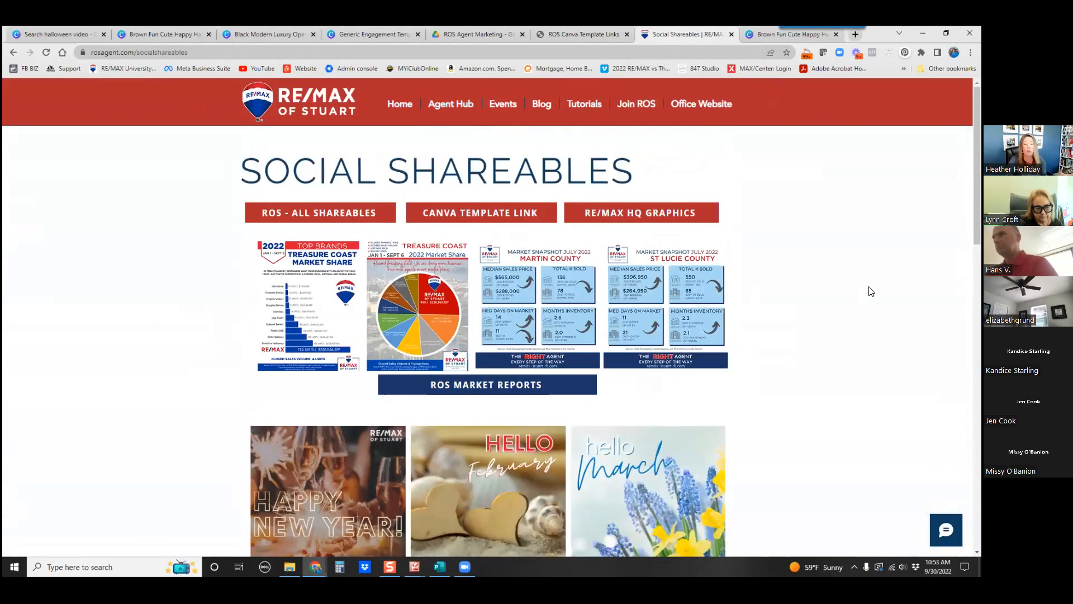
pyautogui.scroll(-5, 869, 292)
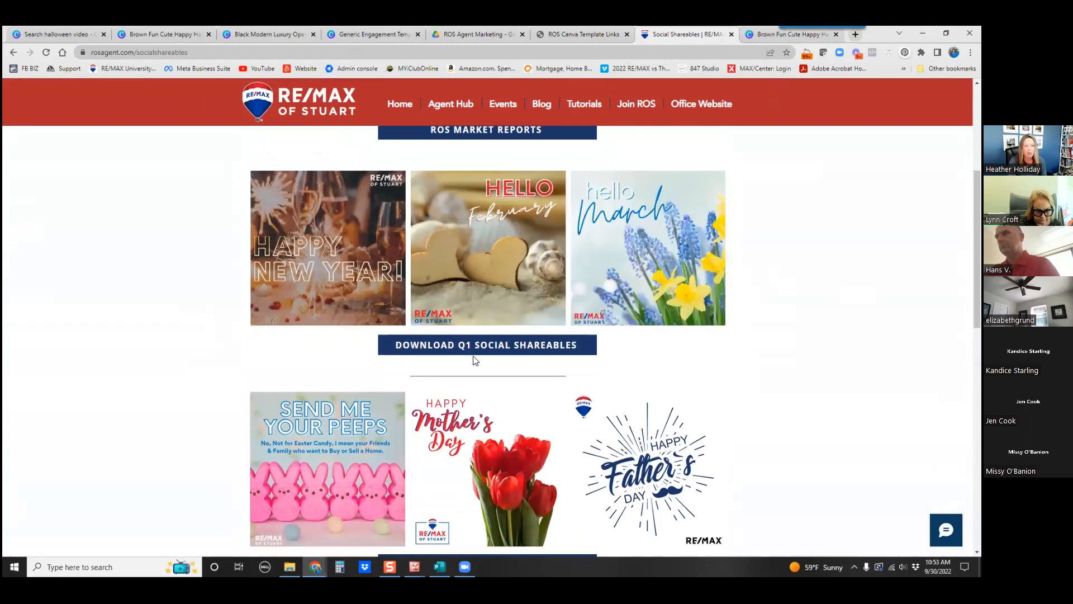
pyautogui.scroll(-12, 468, 379)
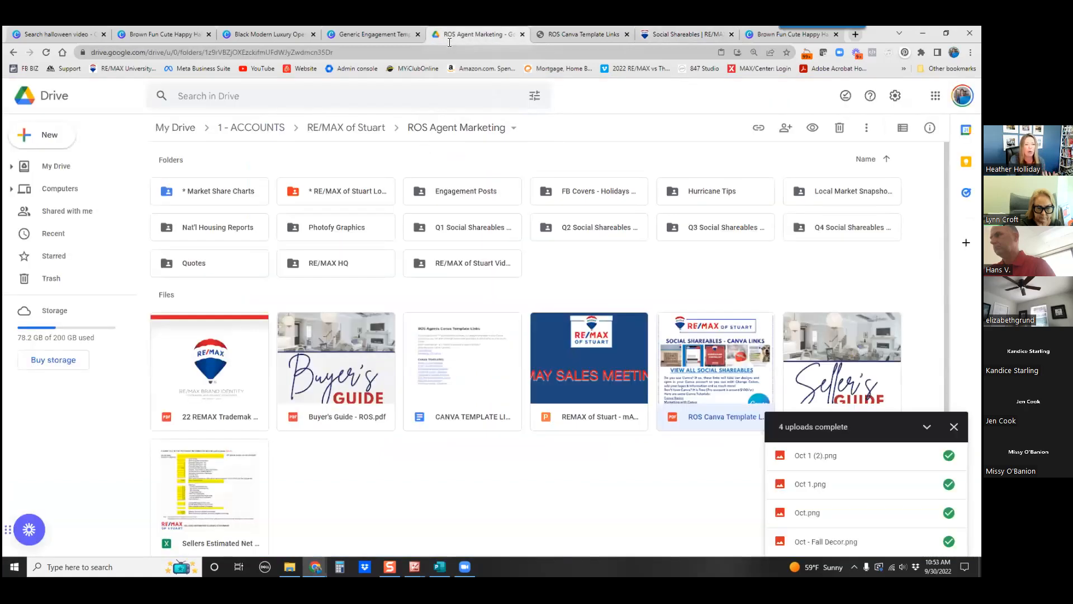
# Step: Switch to Google Drive and open the Halloween folder within October in Q4 Social Shareables Oct-Nov-Dec
pyautogui.click(927, 427)
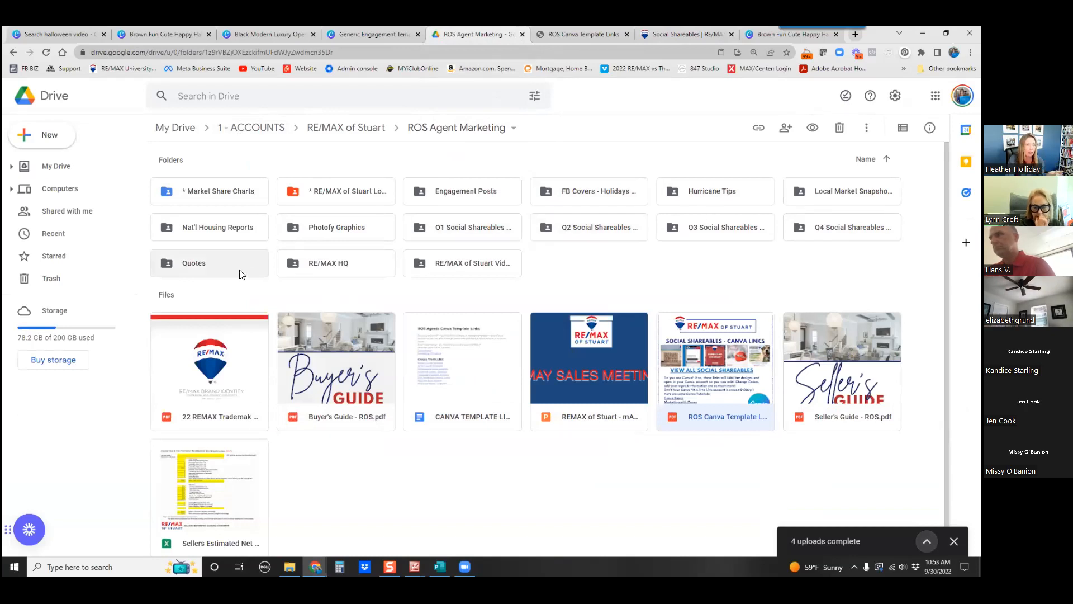
pyautogui.doubleClick(836, 233)
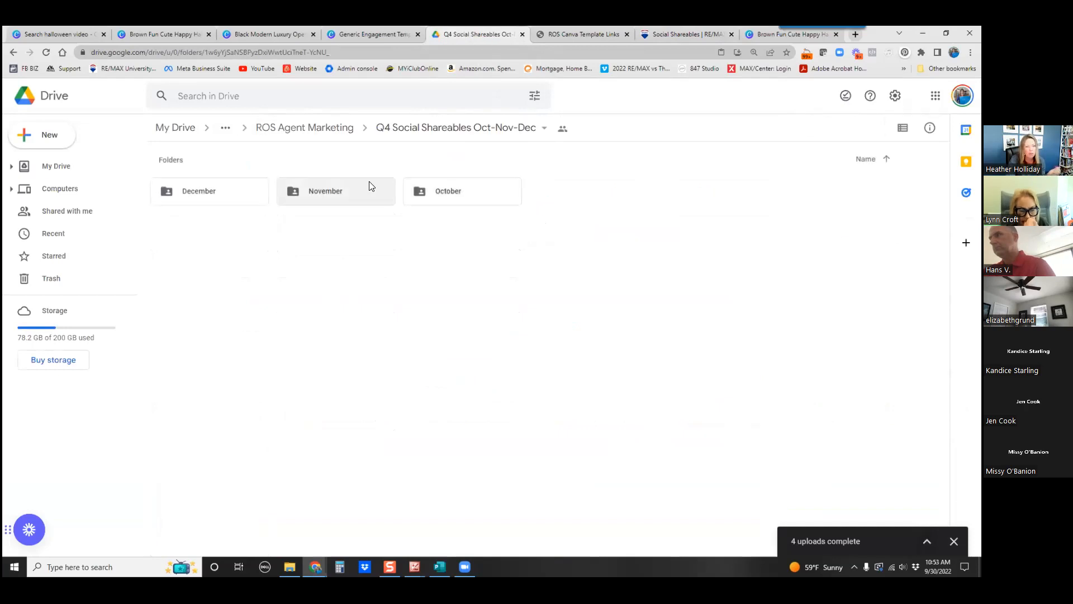
pyautogui.doubleClick(460, 196)
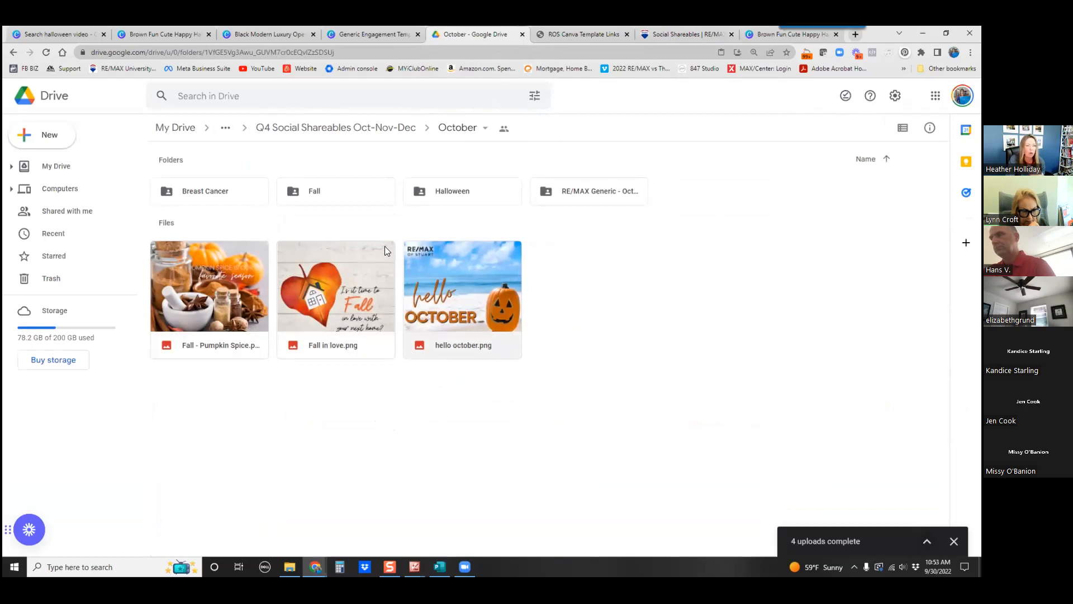
pyautogui.doubleClick(465, 194)
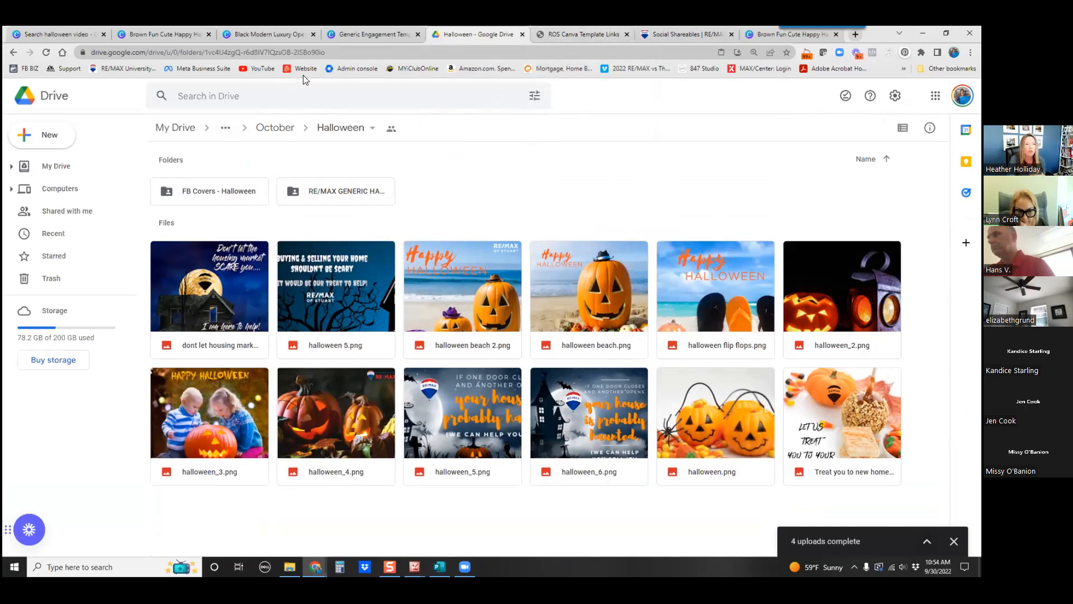
# Step: Look through the Canva template list in the ROS Canva Template Links PDF and open the shared Buyer's Guide template page
pyautogui.click(555, 35)
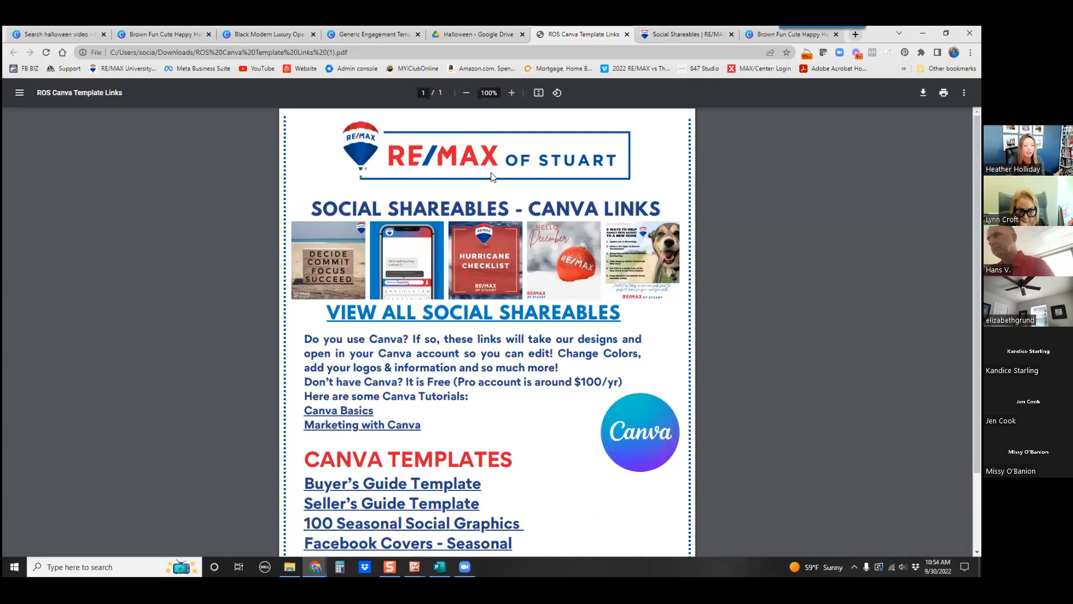
pyautogui.scroll(-2, 489, 311)
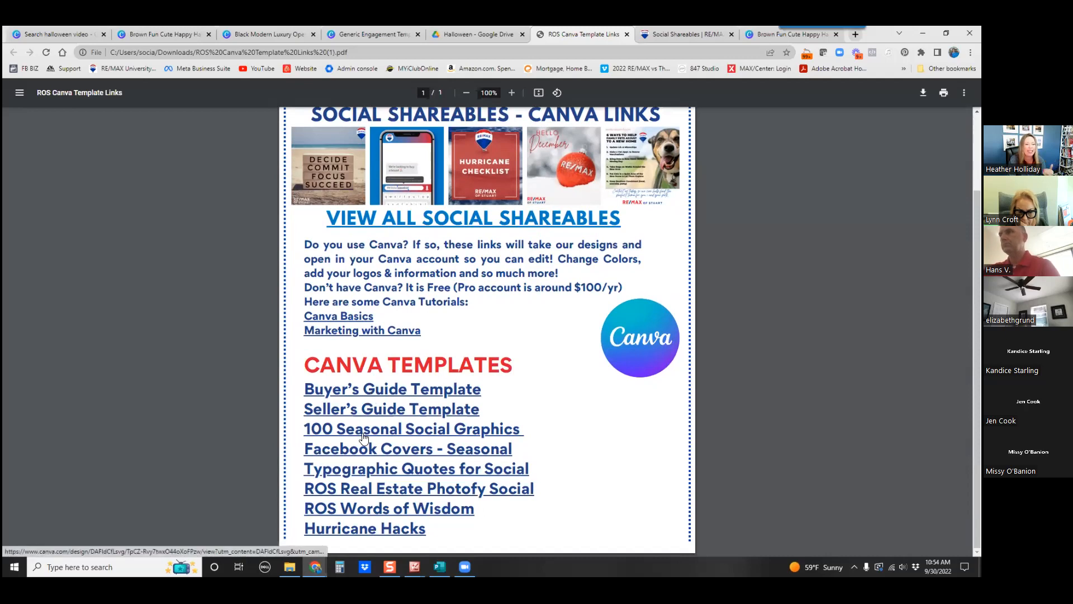
pyautogui.click(413, 436)
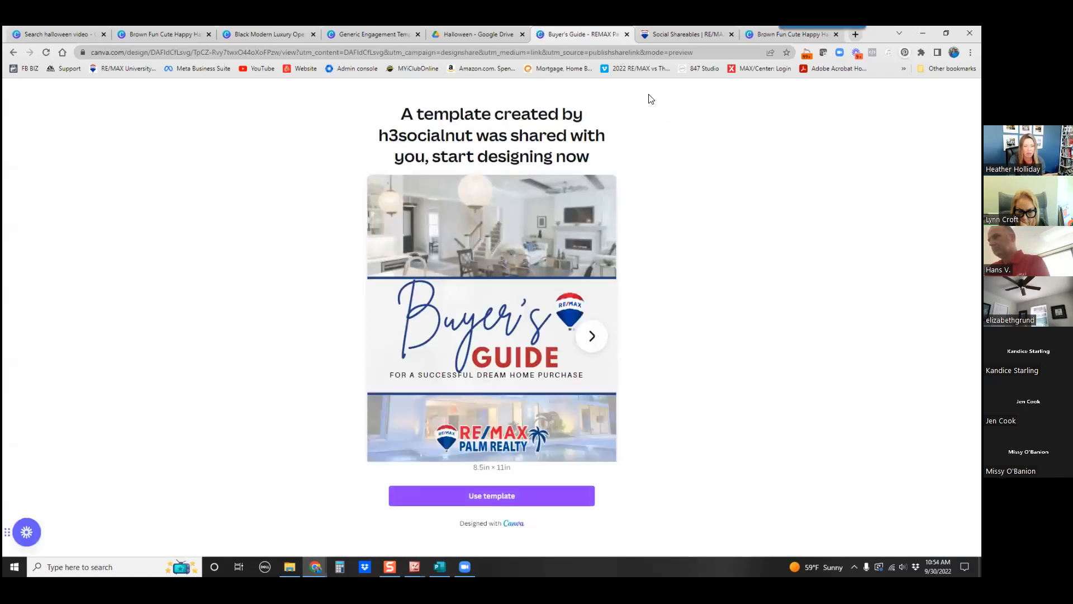
pyautogui.click(472, 34)
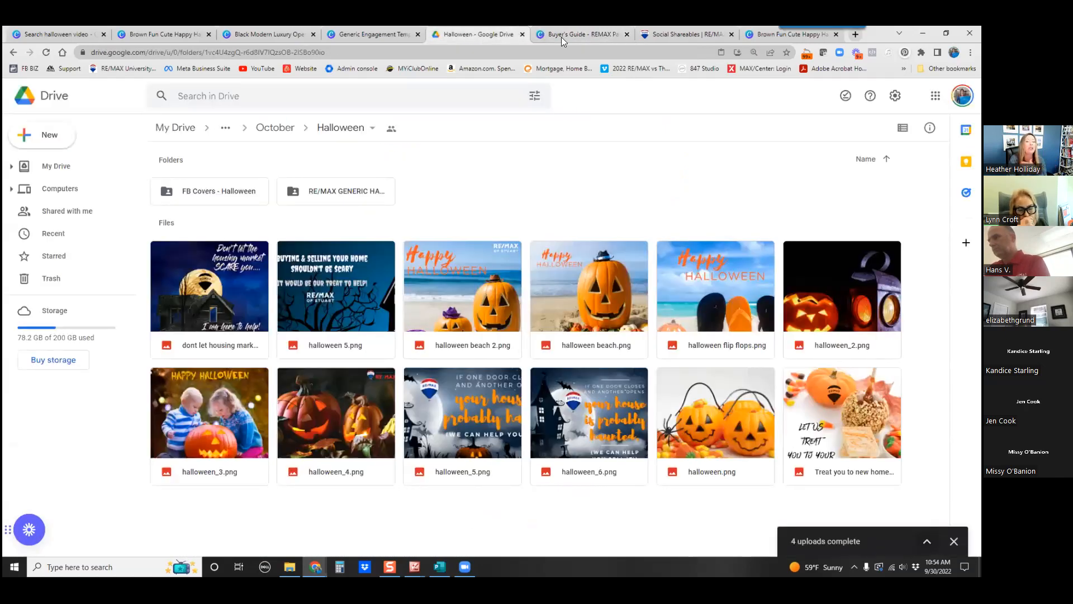
pyautogui.click(680, 37)
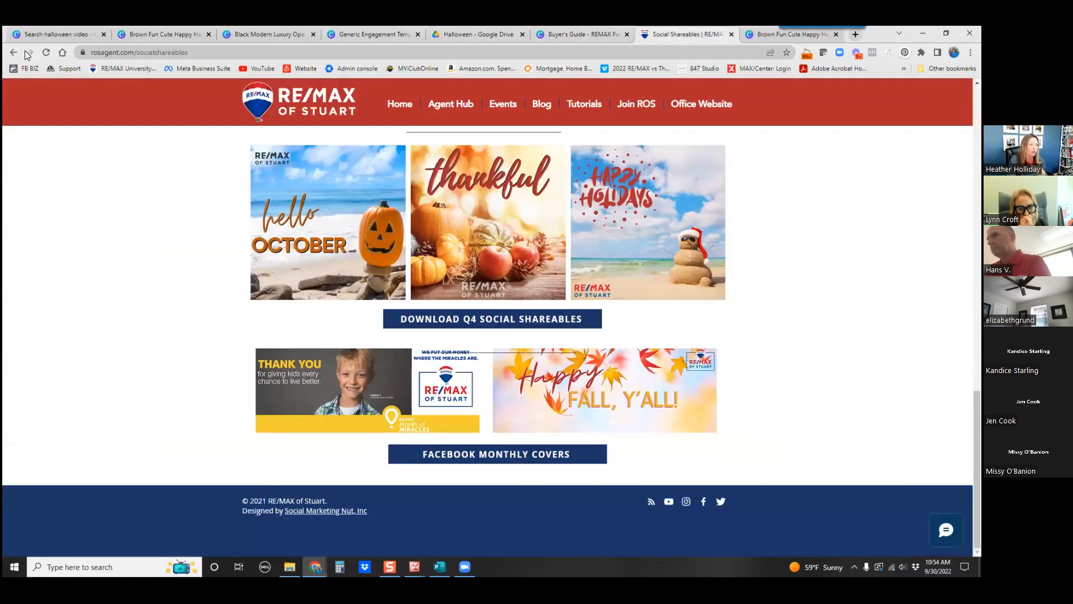
pyautogui.click(597, 36)
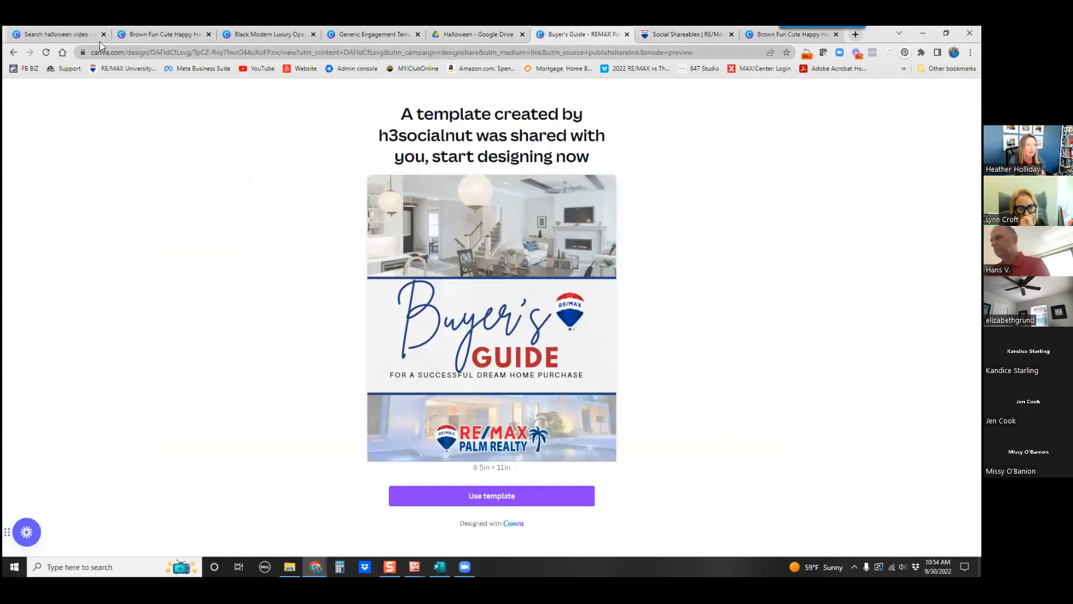
pyautogui.click(15, 50)
pyautogui.scroll(-2, 571, 231)
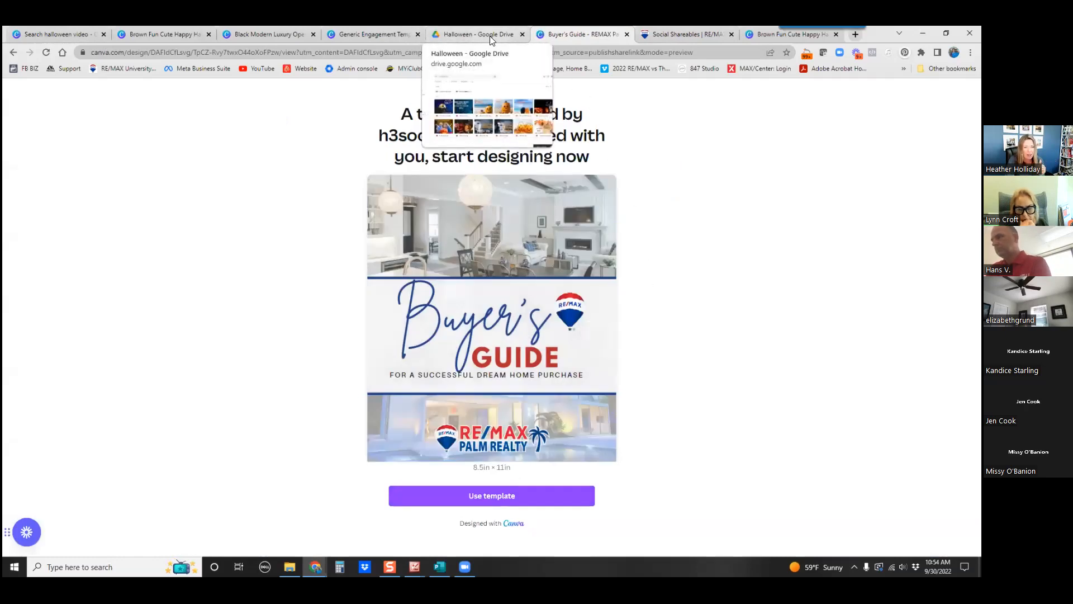
# Step: Return to the ROS Agent Marketing folder in Google Drive and open the CANVA TEMPLATE LINKS document
pyautogui.click(473, 34)
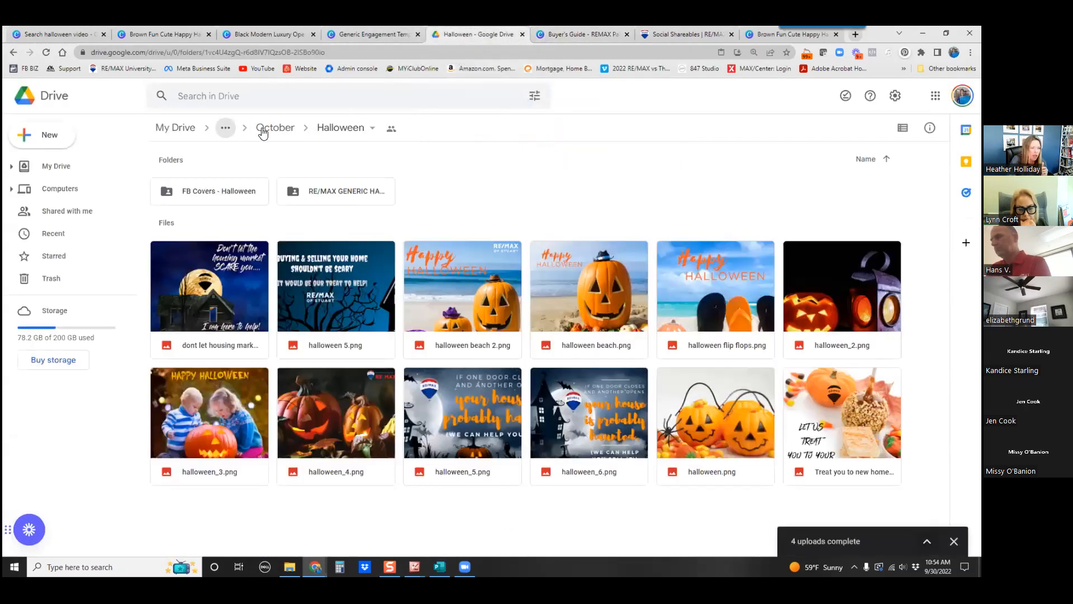
pyautogui.click(225, 127)
pyautogui.click(250, 191)
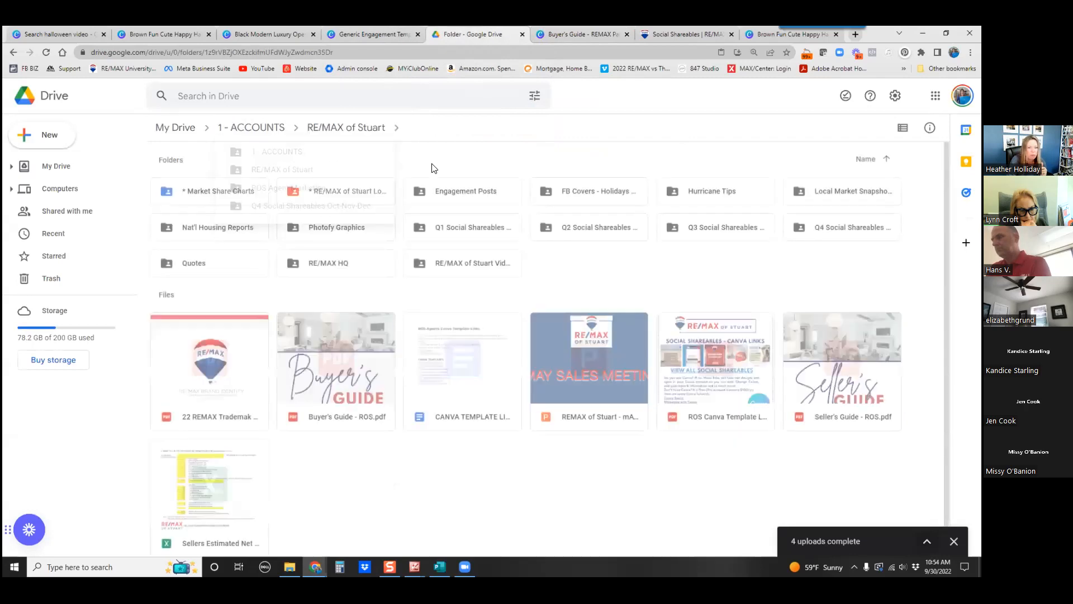
pyautogui.doubleClick(459, 348)
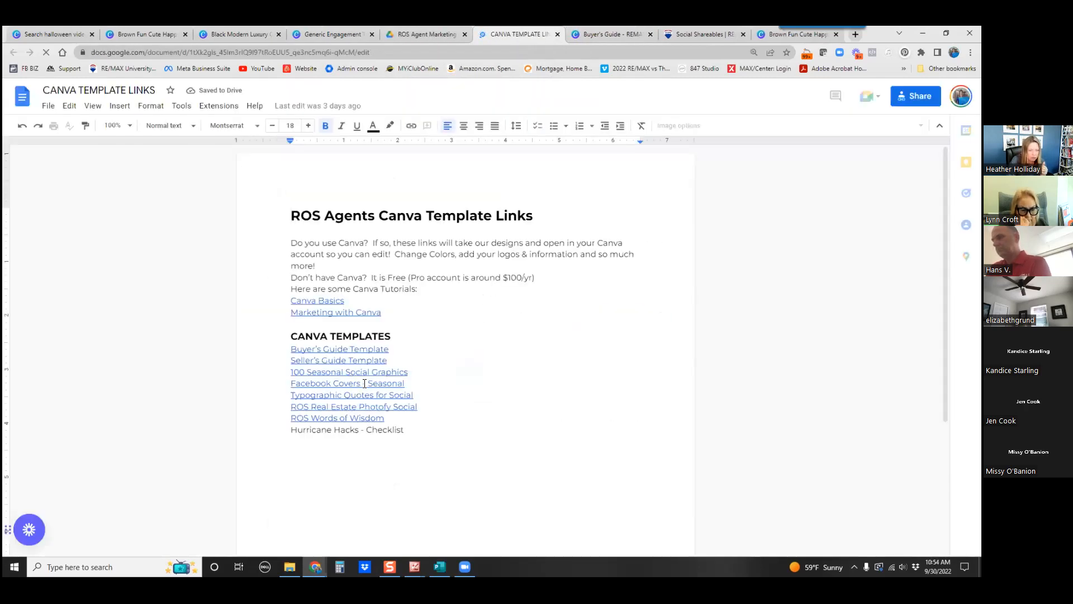
# Step: Follow the 100 Seasonal Social Graphics link and create an editable Canva copy from the shared template
pyautogui.click(392, 372)
pyautogui.click(358, 389)
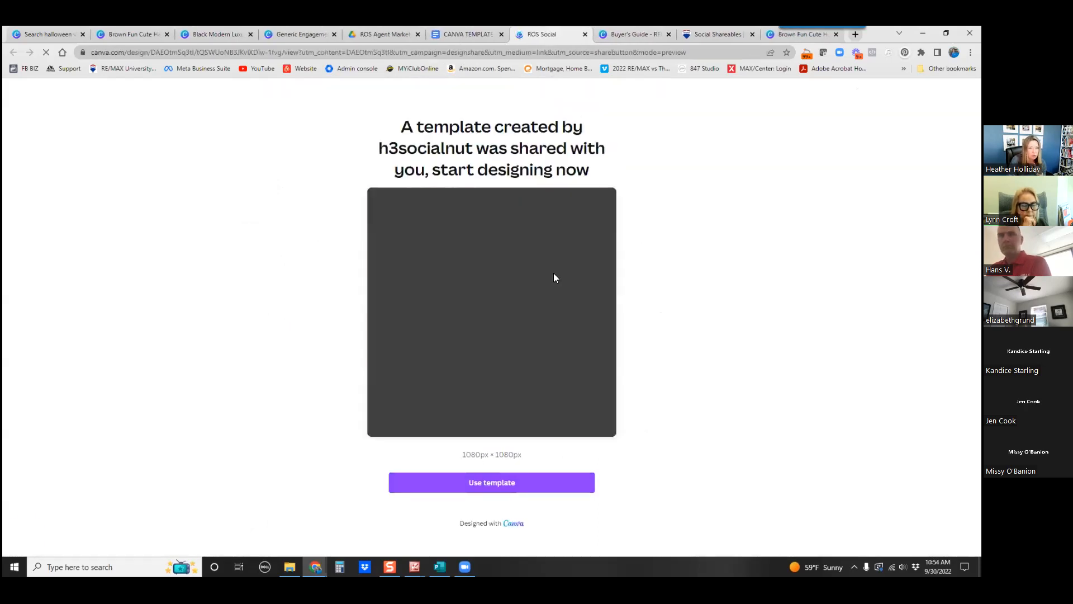
pyautogui.click(474, 485)
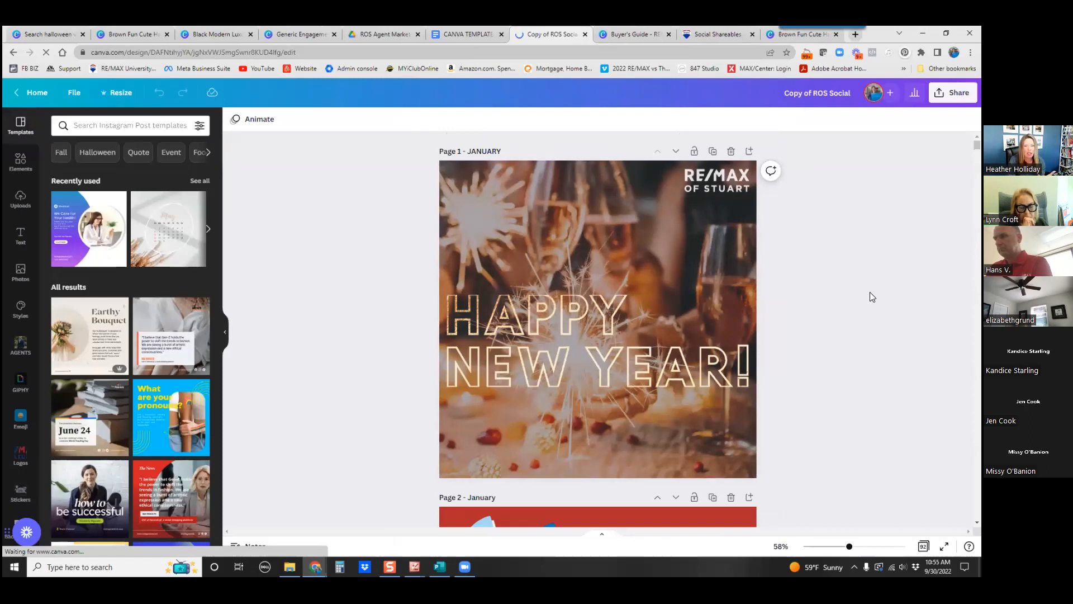
# Step: Browse the seasonal graphics from January to mid-April in the copied design and view its sharing options
pyautogui.scroll(-20, 598, 330)
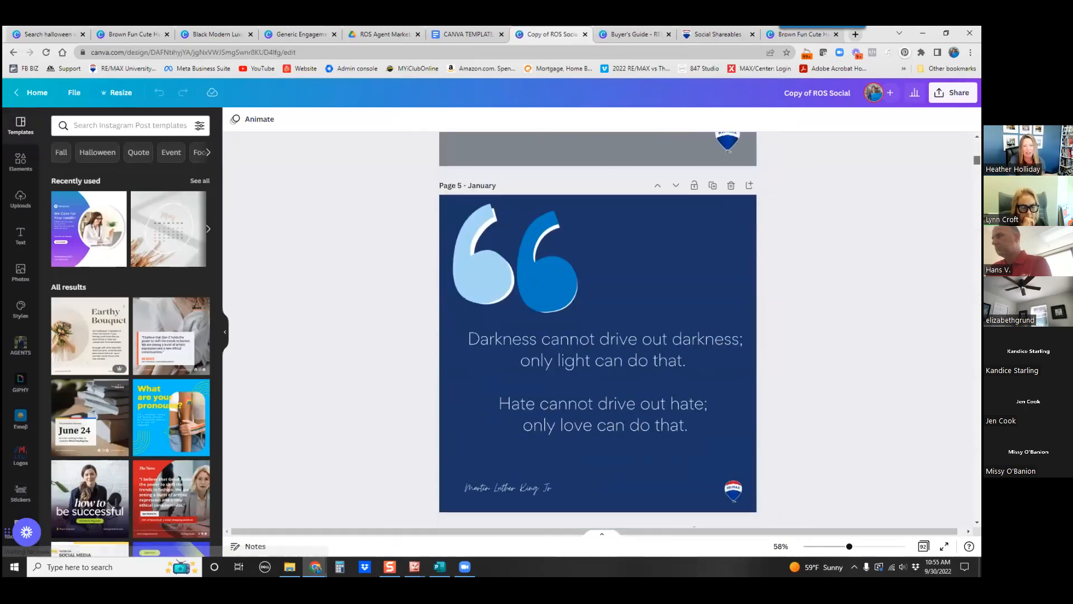
pyautogui.scroll(-8, 598, 330)
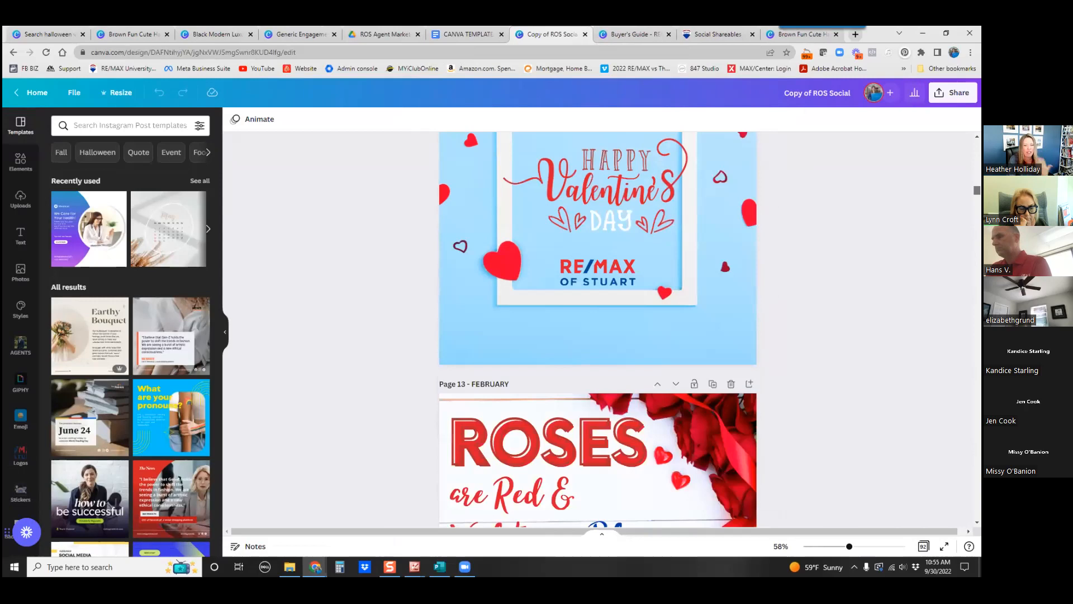
pyautogui.scroll(-18, 598, 330)
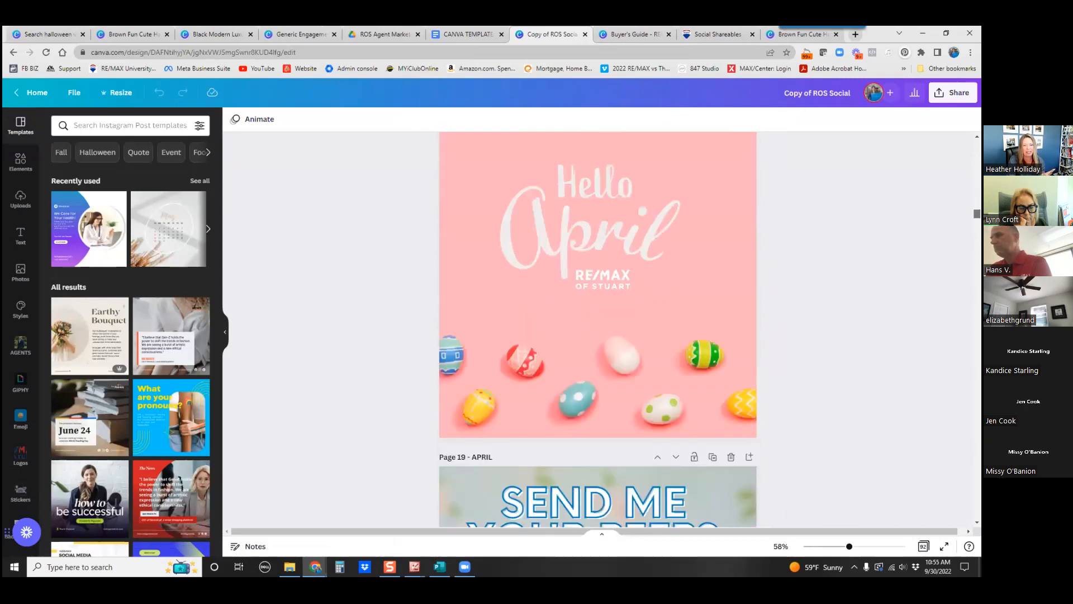
pyautogui.scroll(-7, 598, 329)
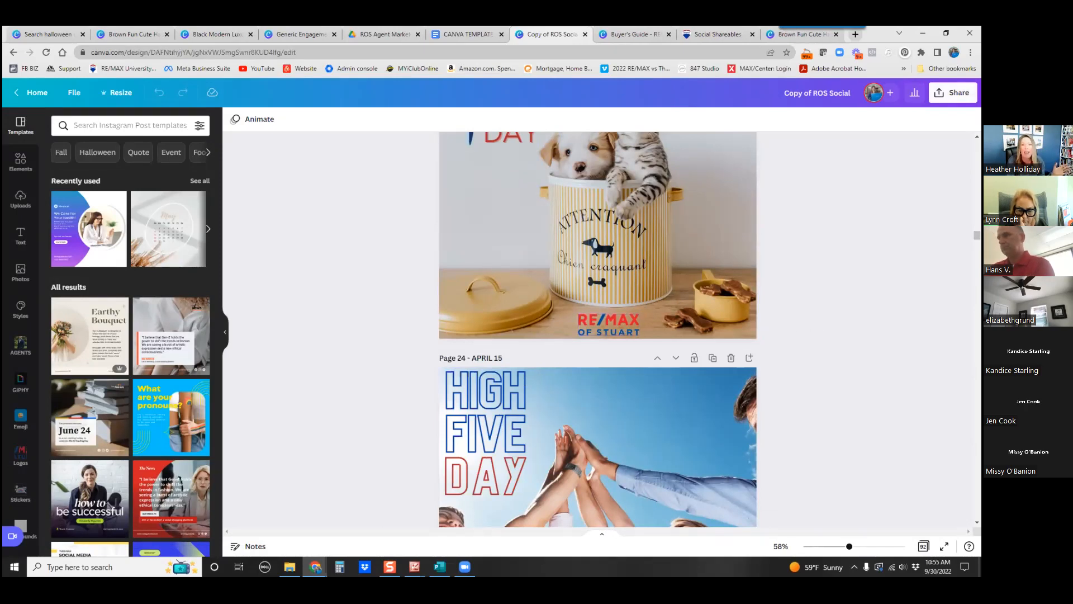
pyautogui.click(953, 92)
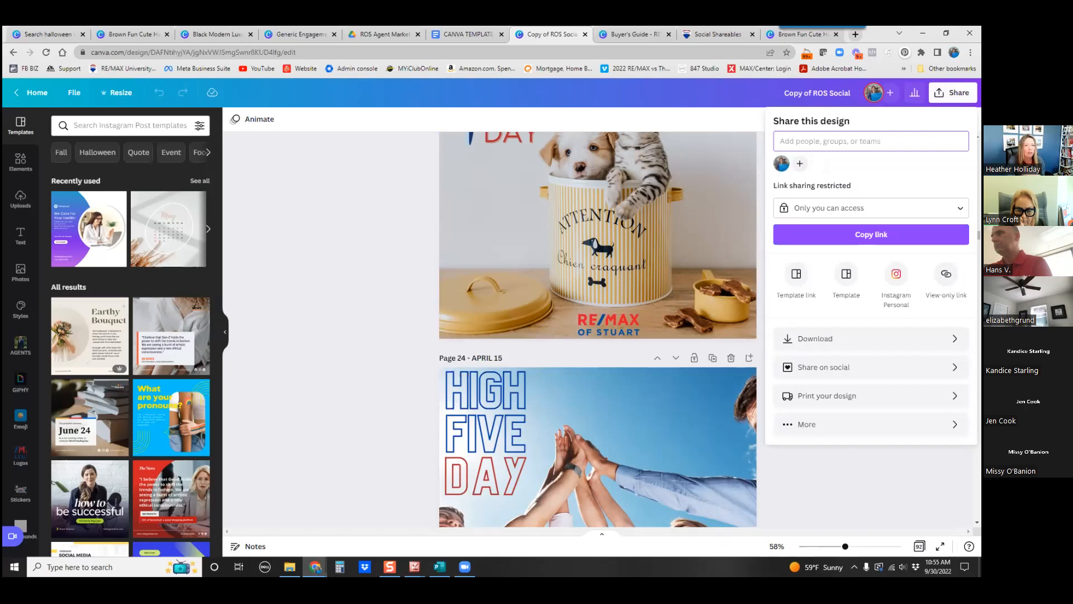
pyautogui.click(318, 202)
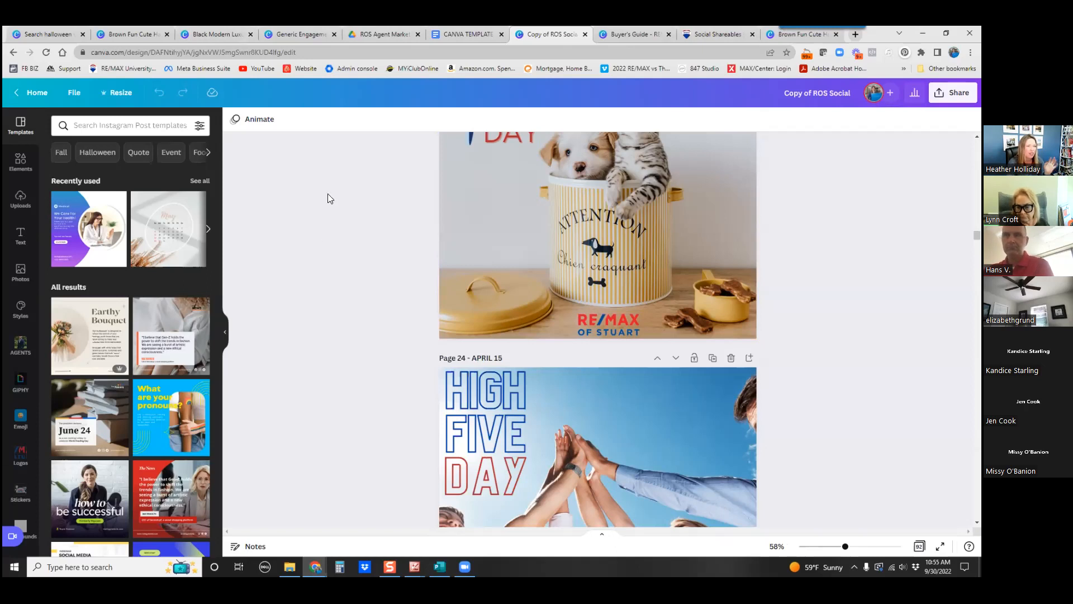
# Step: Return to the Halloween video design, dismiss its template link and browse the uploaded images
pyautogui.click(295, 39)
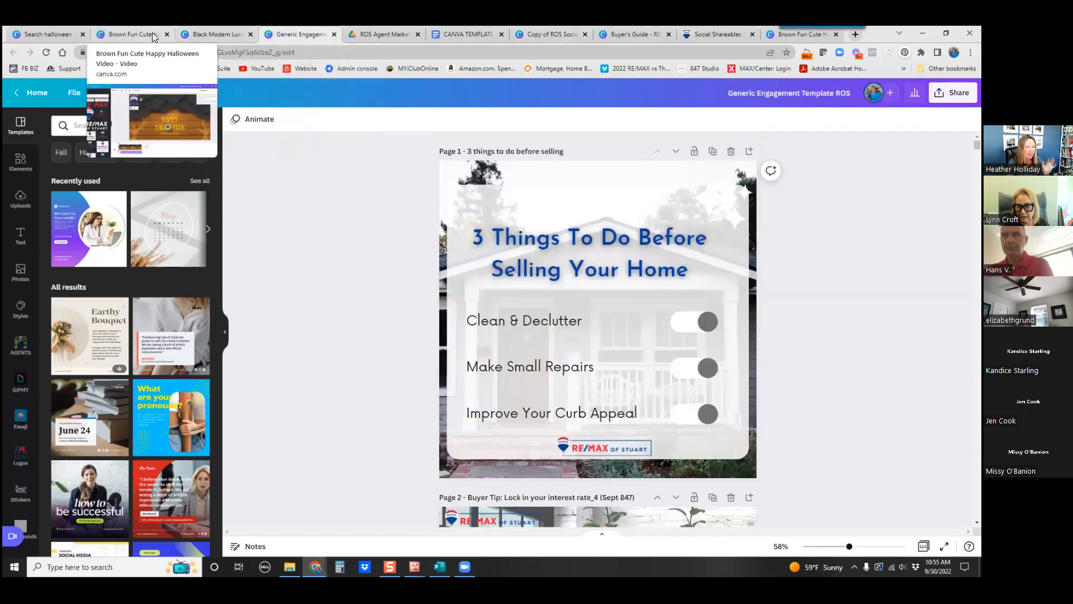
pyautogui.click(201, 39)
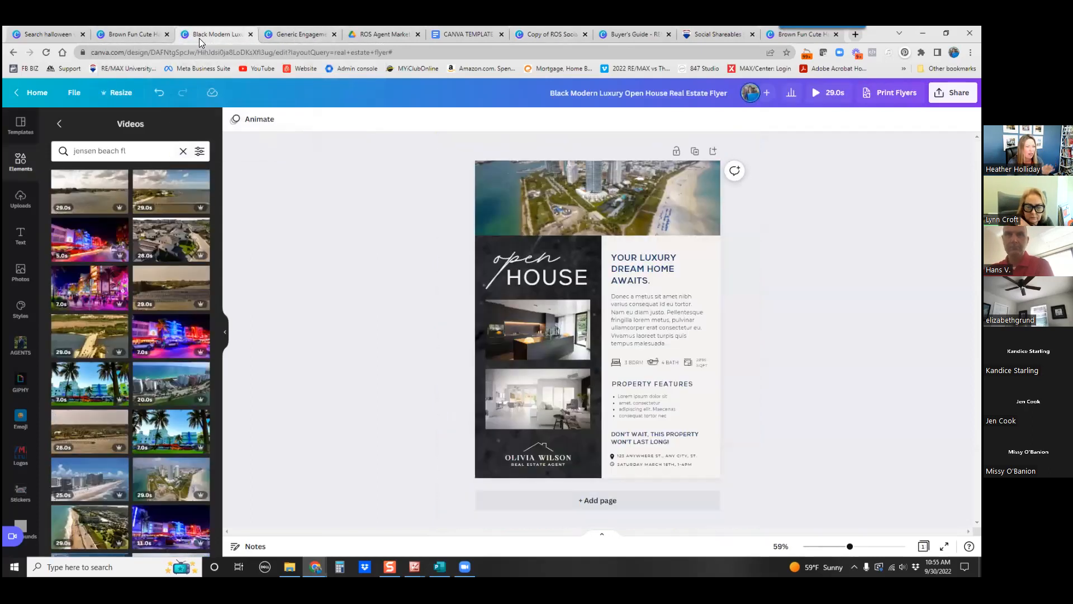
pyautogui.click(126, 36)
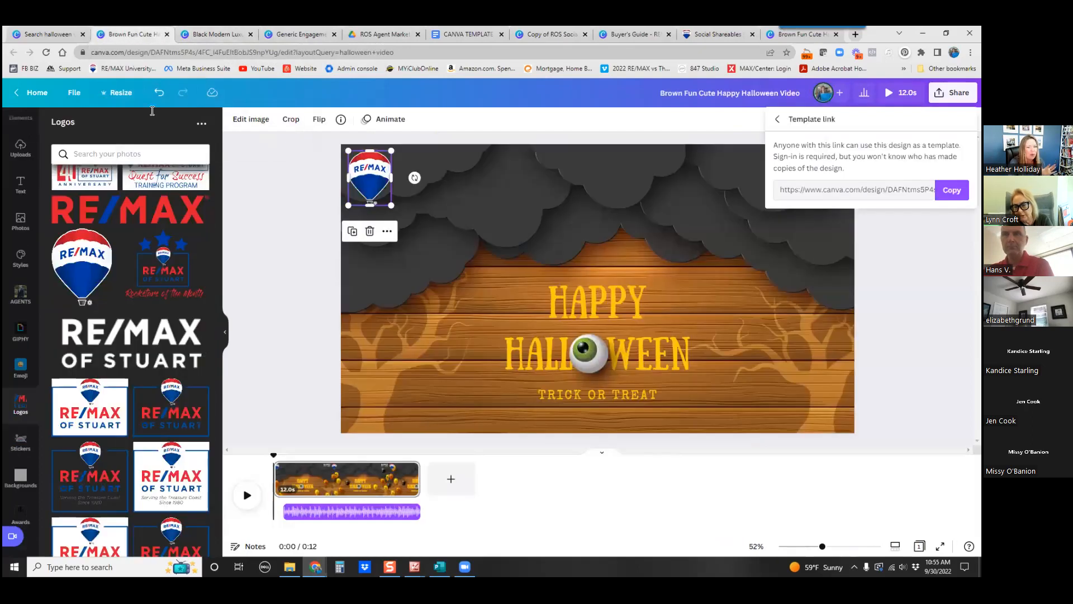
pyautogui.click(325, 289)
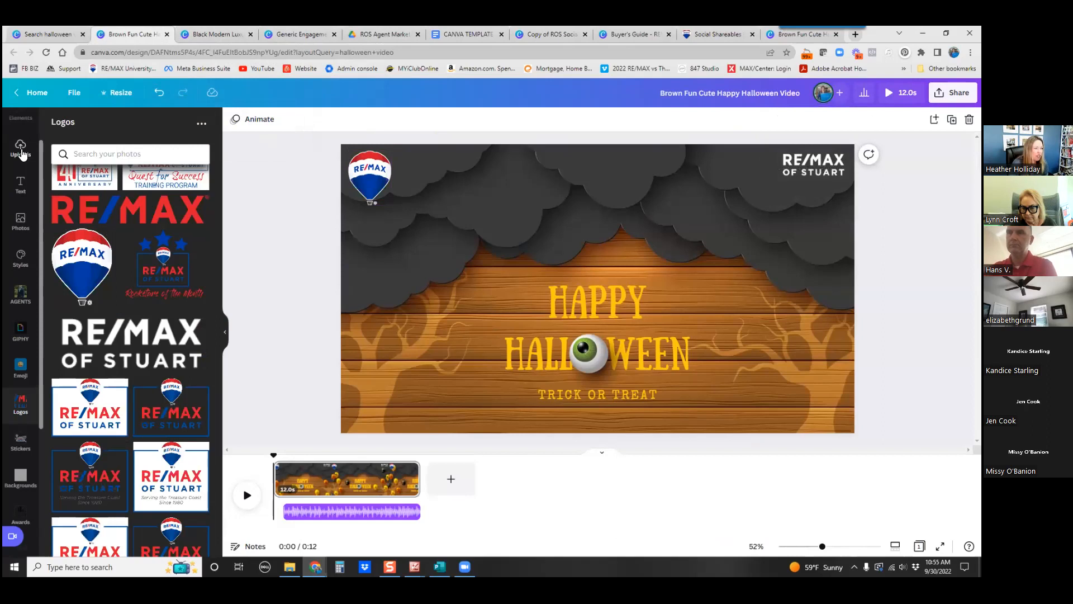
pyautogui.click(21, 149)
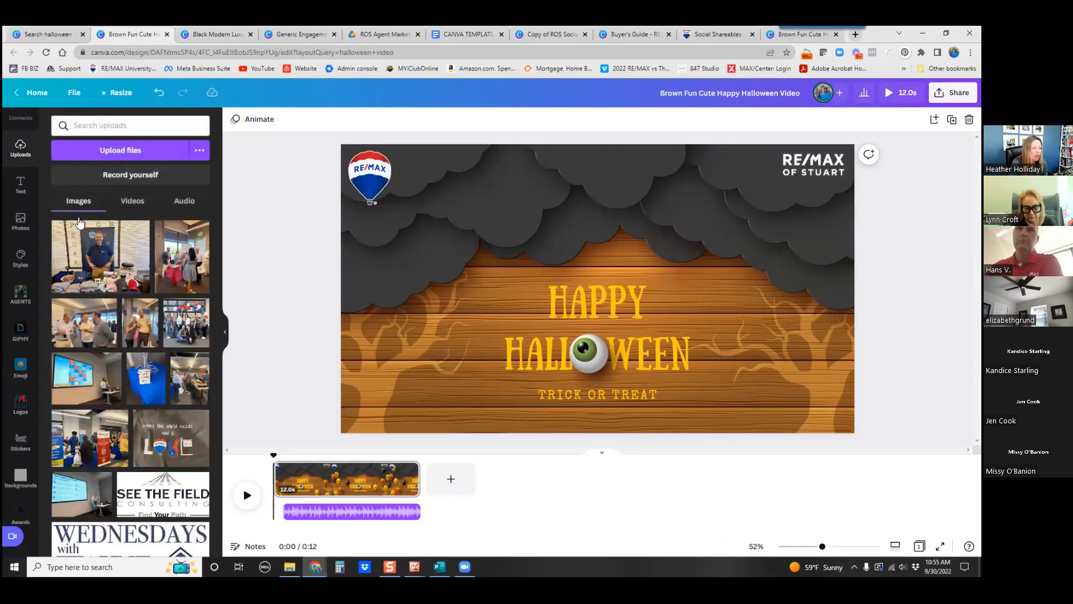
pyautogui.scroll(-10, 127, 299)
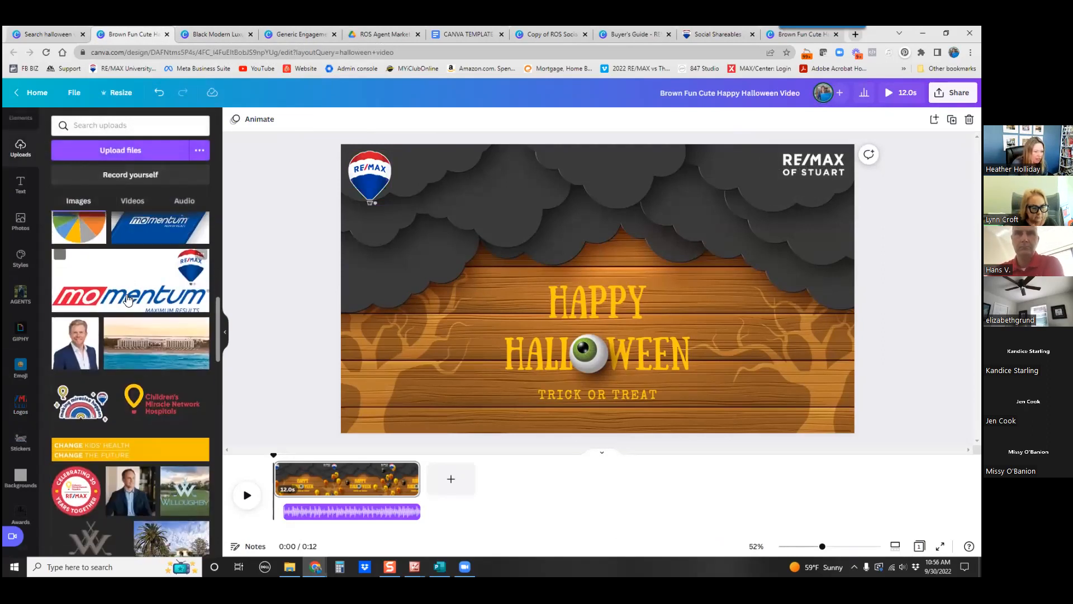
pyautogui.scroll(-5, 127, 299)
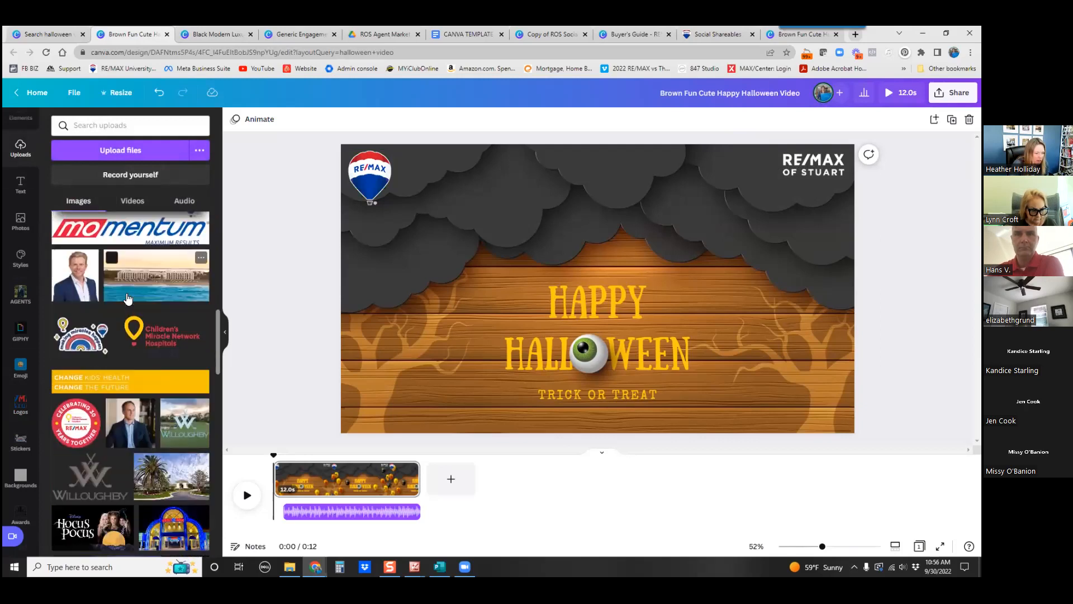
pyautogui.scroll(-8, 127, 299)
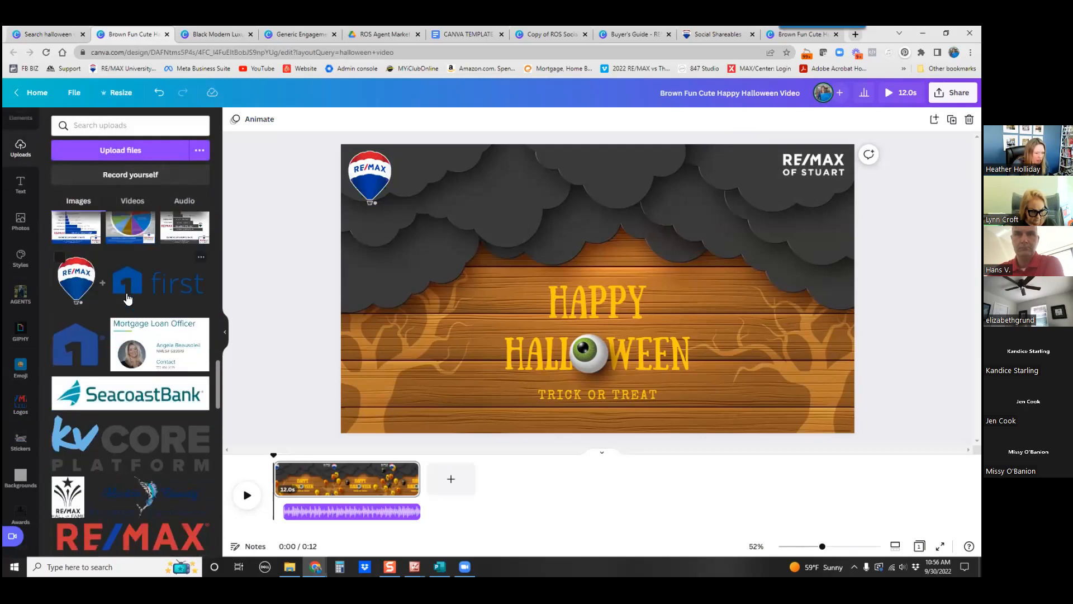
pyautogui.scroll(13, 127, 299)
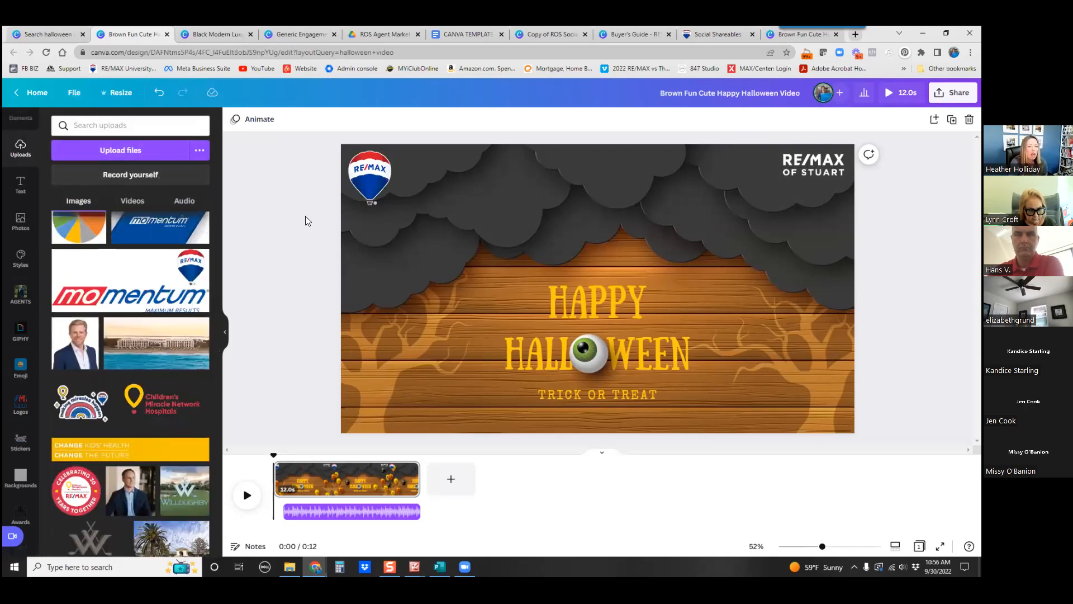
# Step: Return to the Canva home page and search the templates for "youtube thumbnail"
pyautogui.click(36, 95)
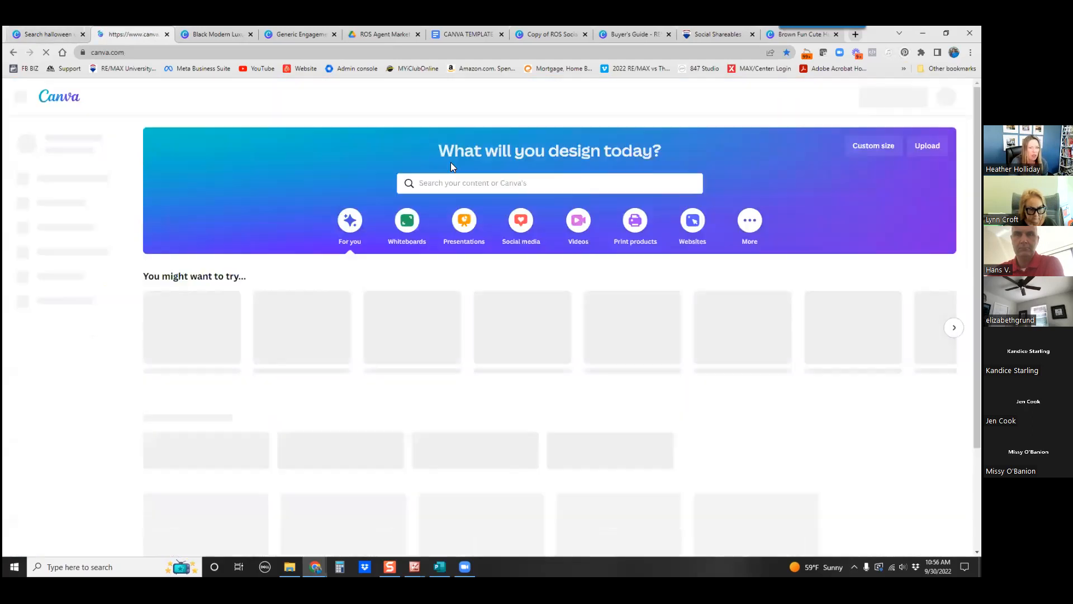
pyautogui.click(626, 181)
pyautogui.write('y')
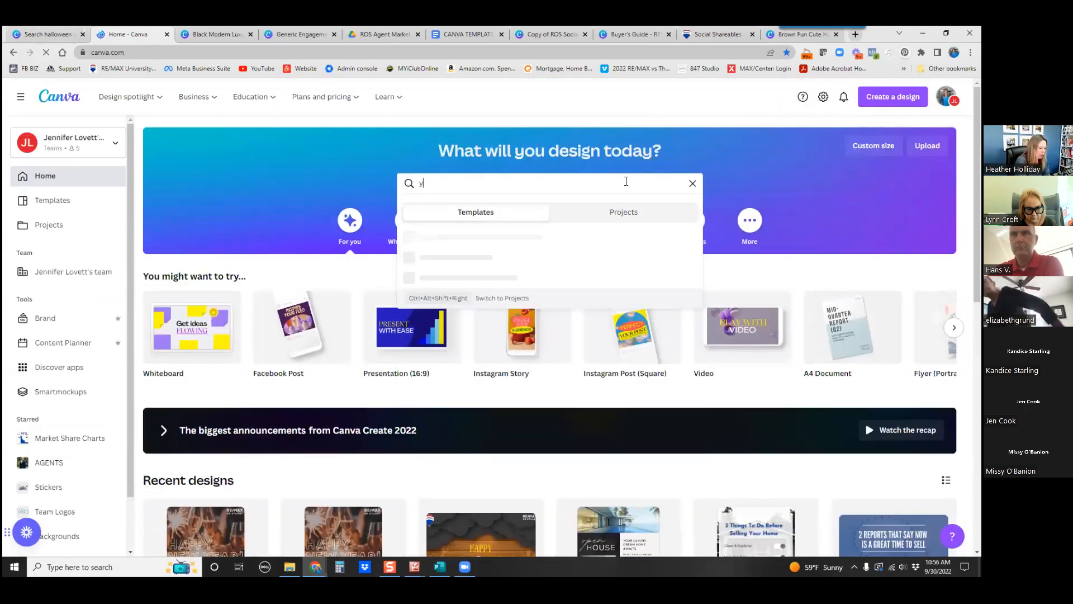
pyautogui.write('outbe')
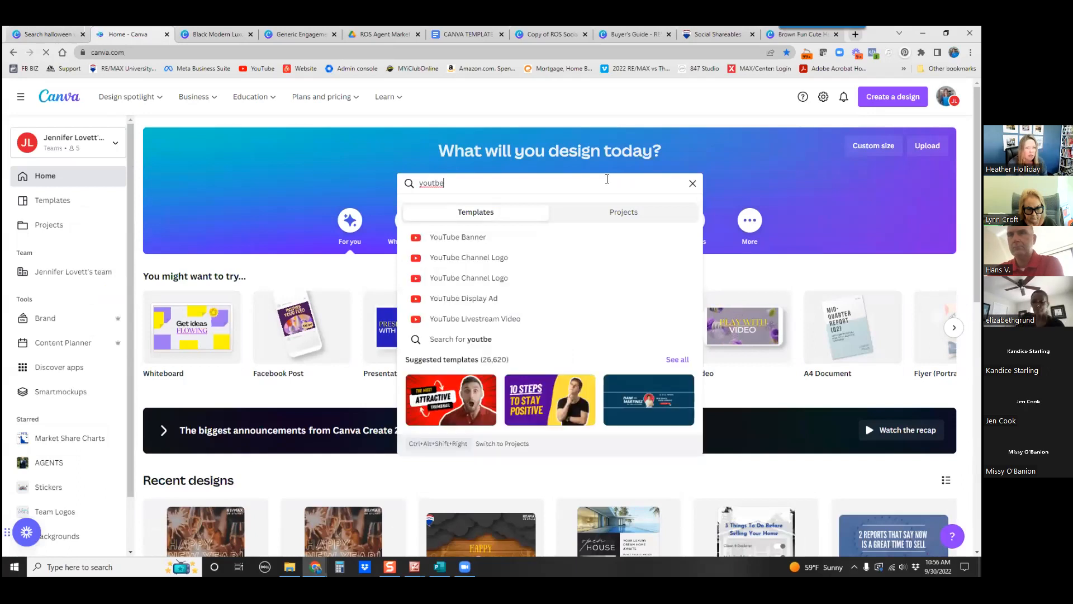
pyautogui.press('BackSpace')
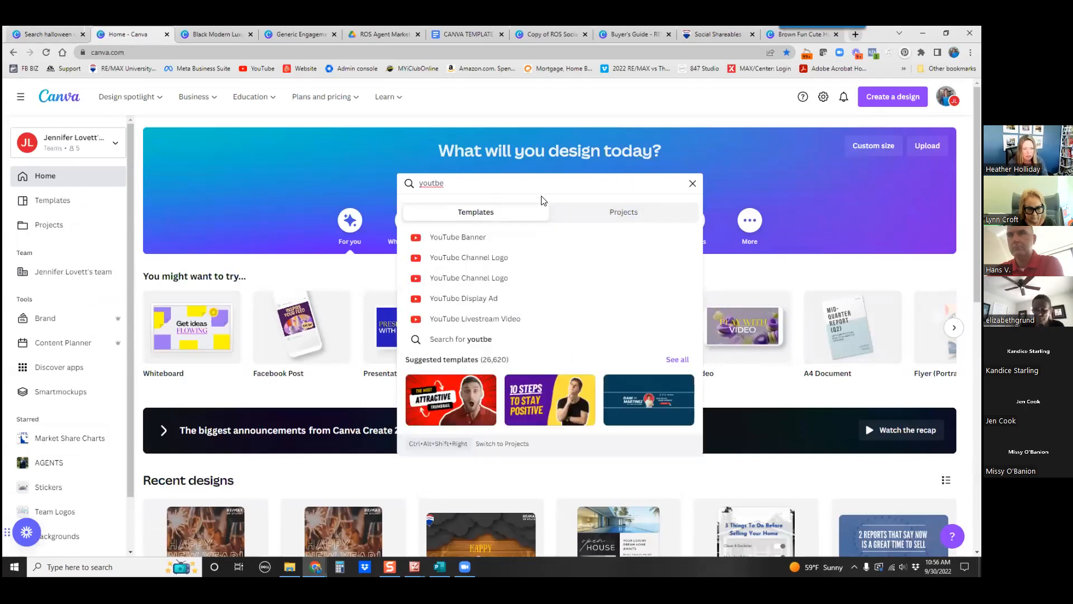
pyautogui.press('BackSpace')
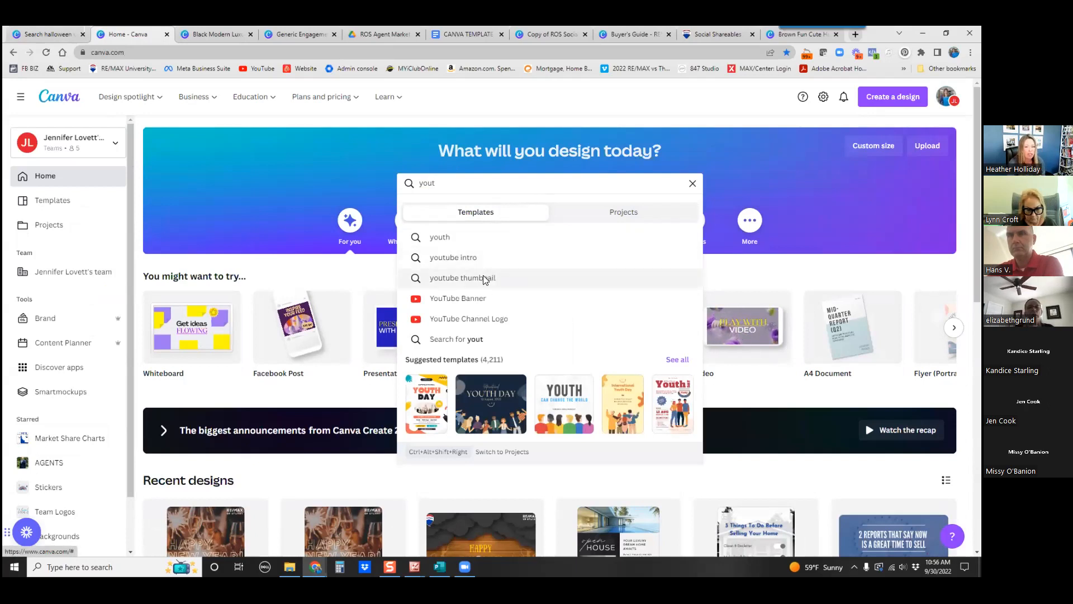
pyautogui.click(486, 278)
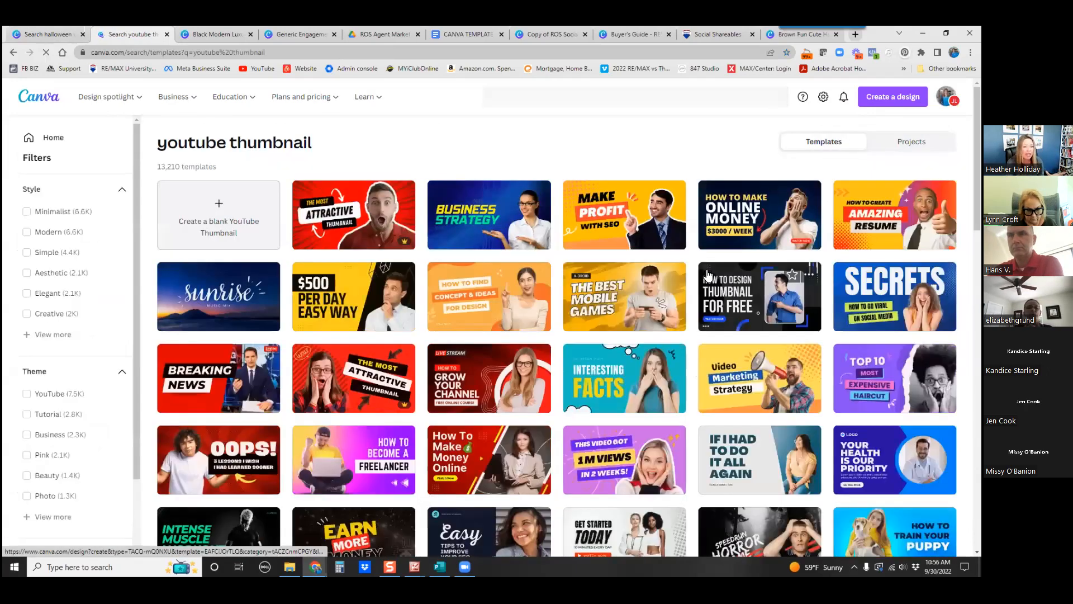
# Step: Look over the YouTube thumbnail templates and create a blank YouTube thumbnail design
pyautogui.scroll(-5, 270, 382)
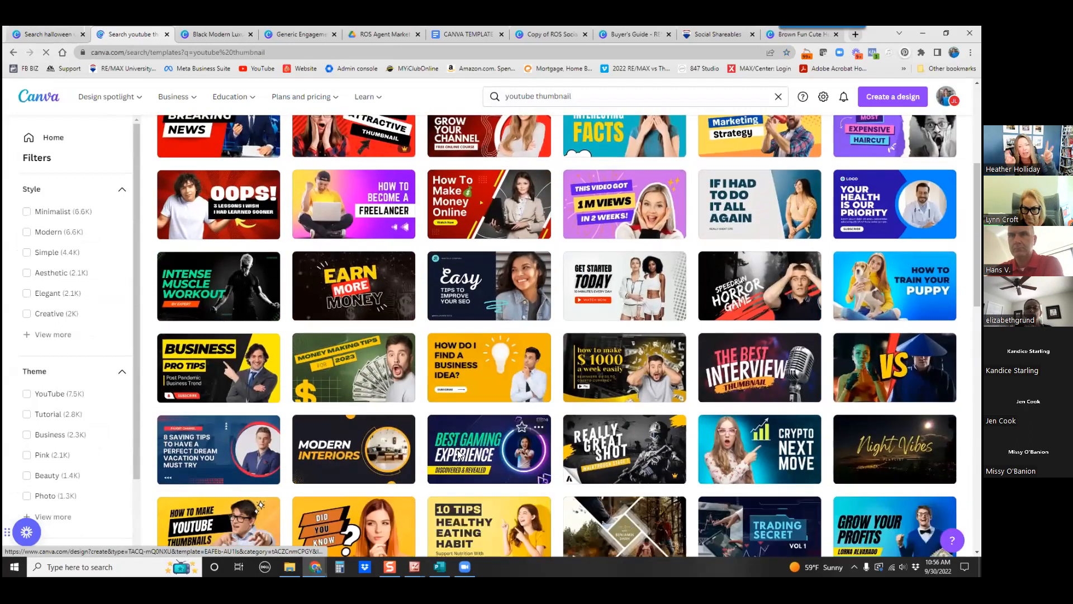
pyautogui.scroll(5, 204, 218)
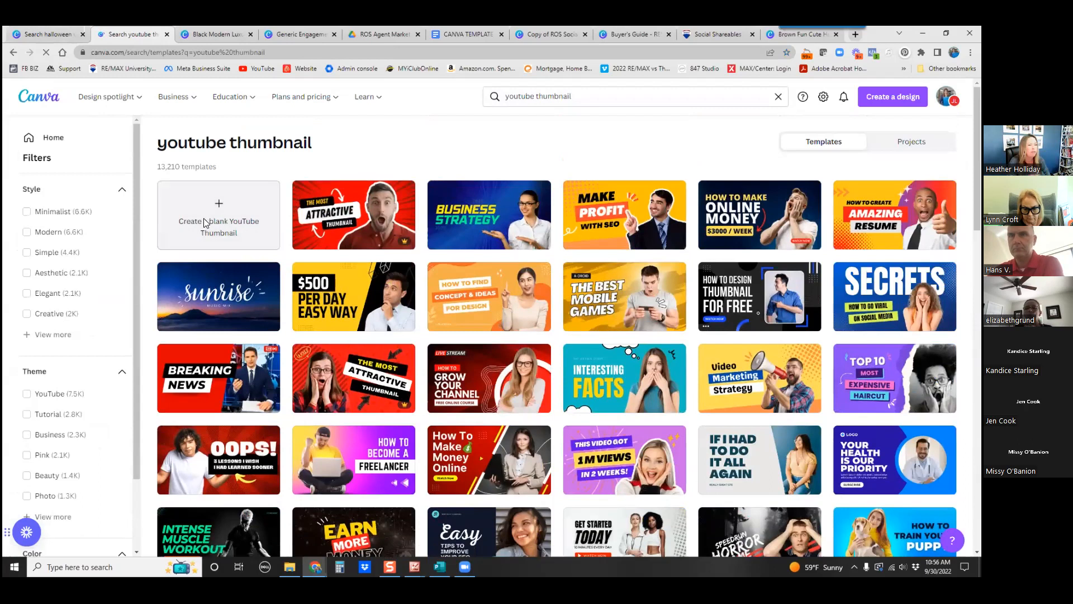
pyautogui.click(203, 220)
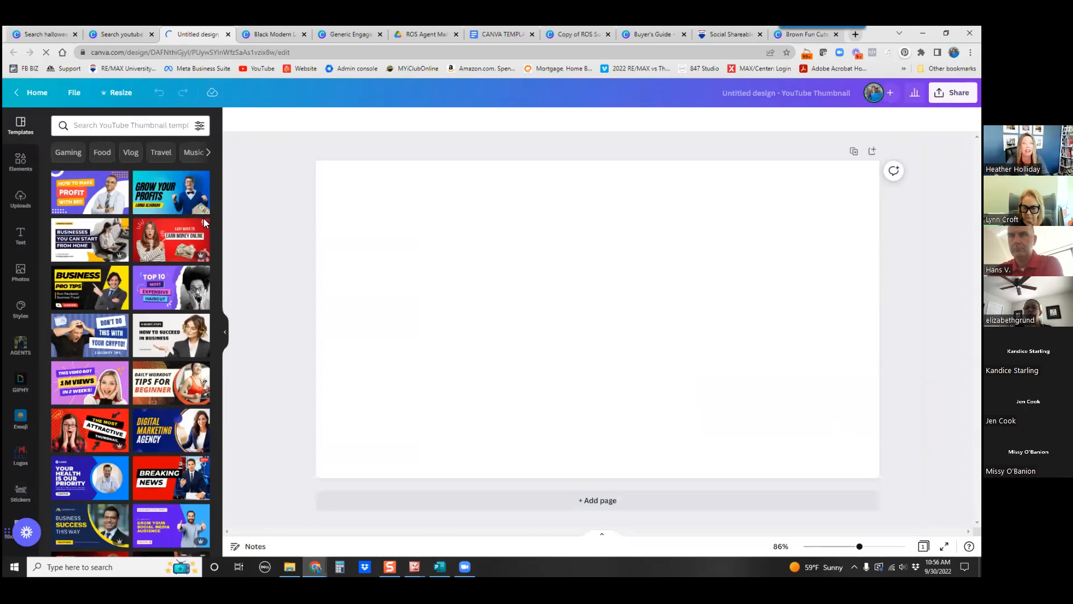
# Step: Fill the blank page with the recently used Miami Beach aerial video and duplicate the page
pyautogui.click(19, 163)
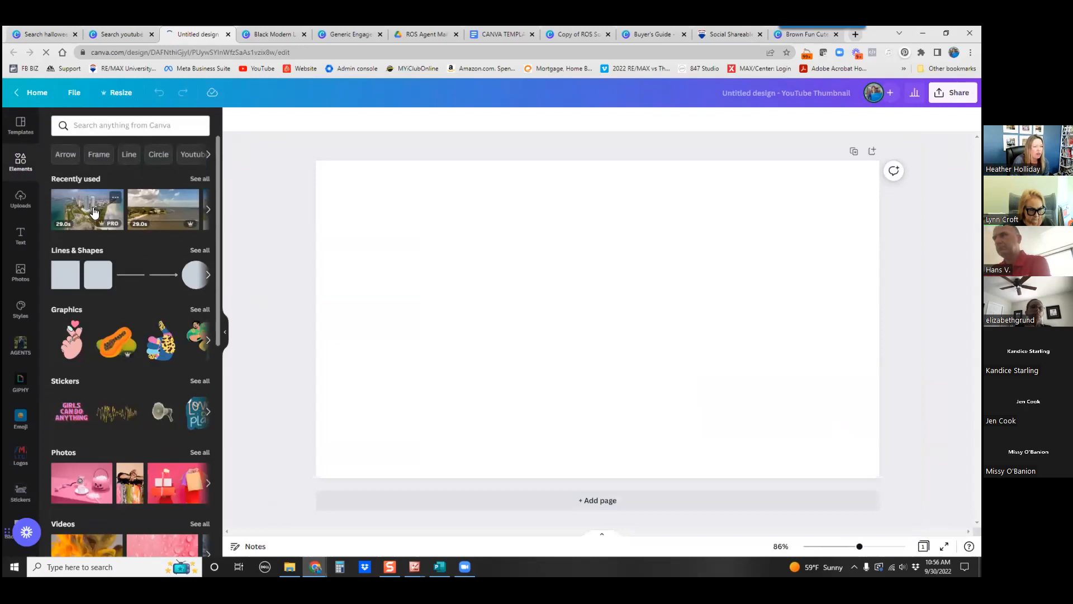
pyautogui.moveTo(93, 212); pyautogui.dragTo(541, 338)
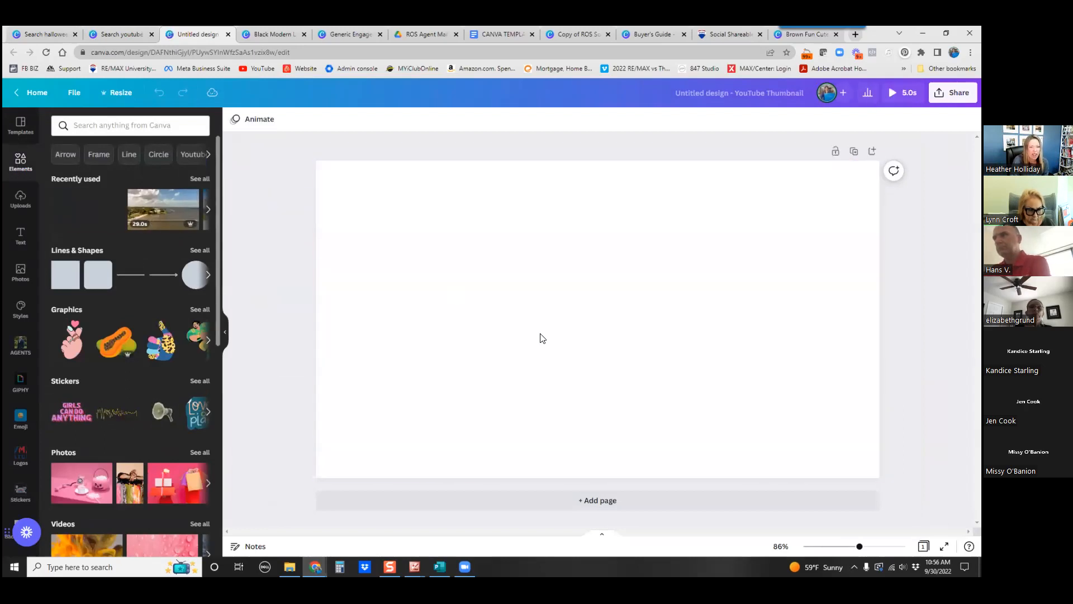
pyautogui.click(854, 156)
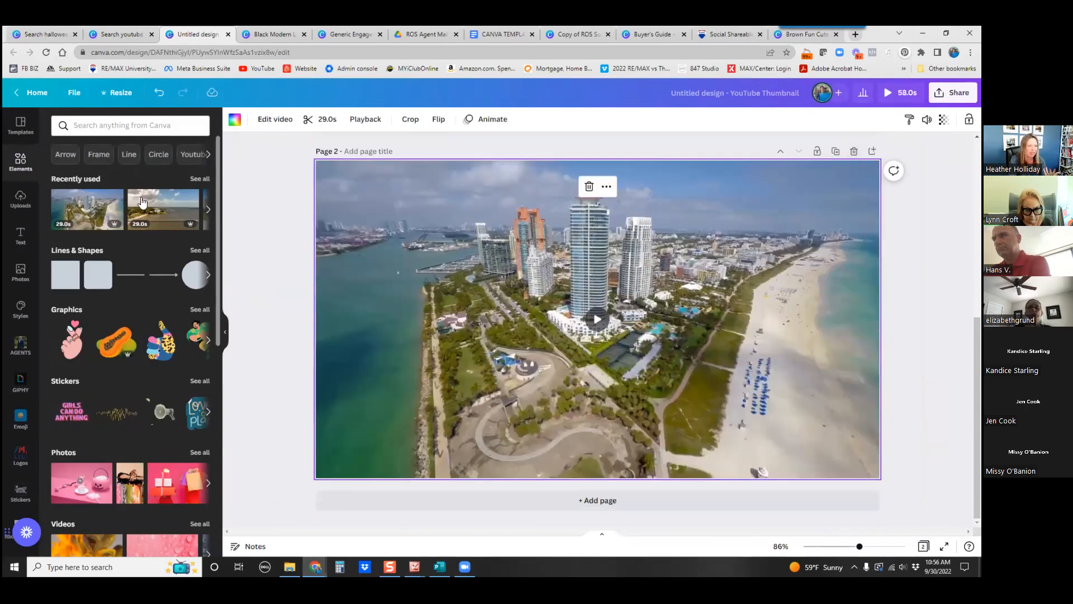
# Step: Check the details of the recently used Miami Beach clip and open the full video elements library
pyautogui.moveTo(117, 201)
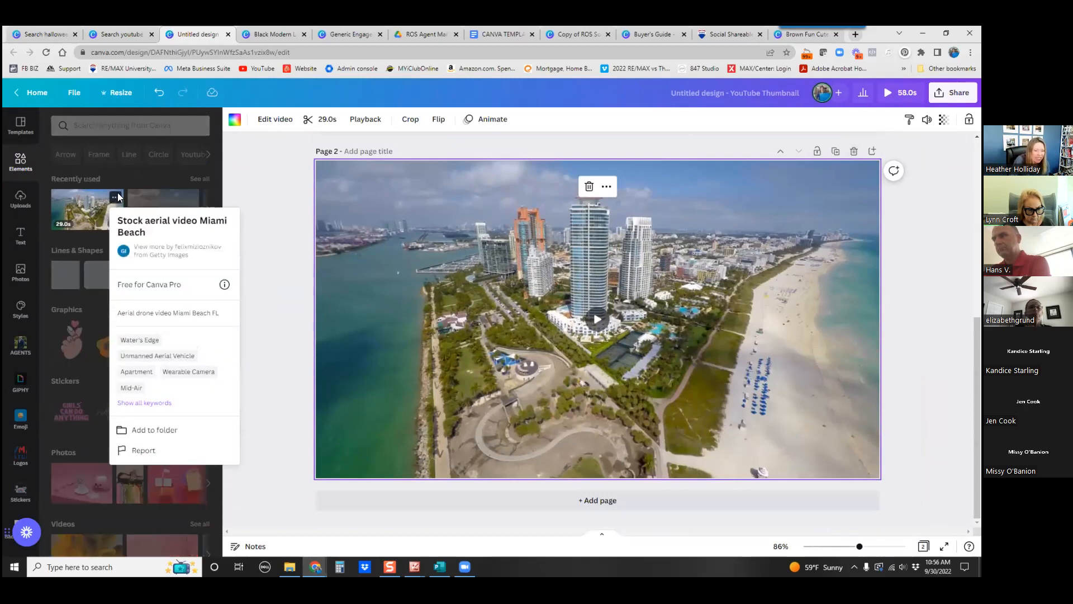
pyautogui.click(107, 125)
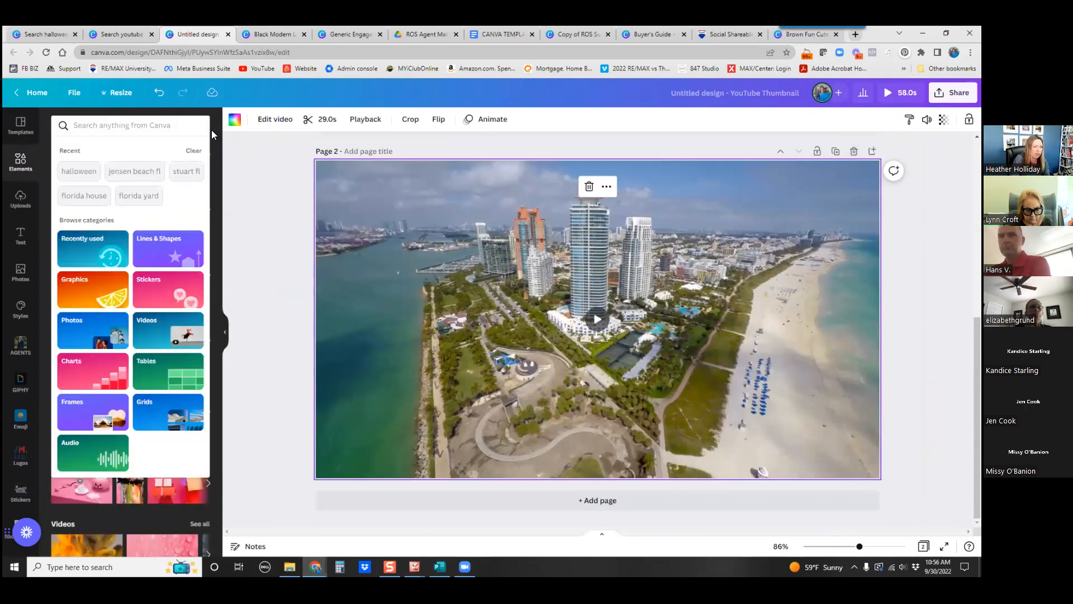
pyautogui.click(212, 131)
pyautogui.scroll(-3, 70, 441)
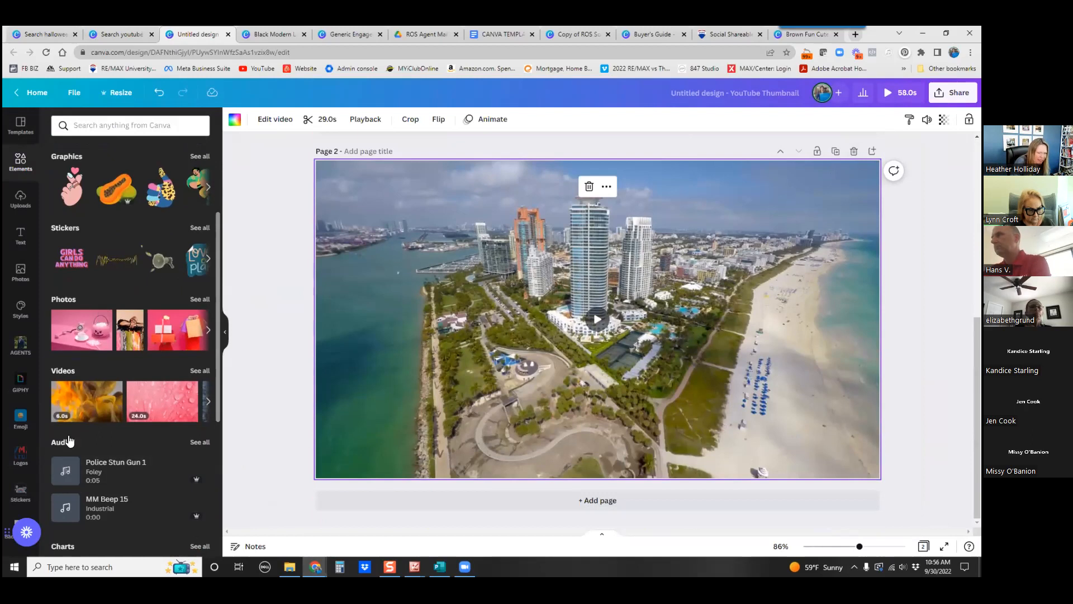
pyautogui.click(61, 373)
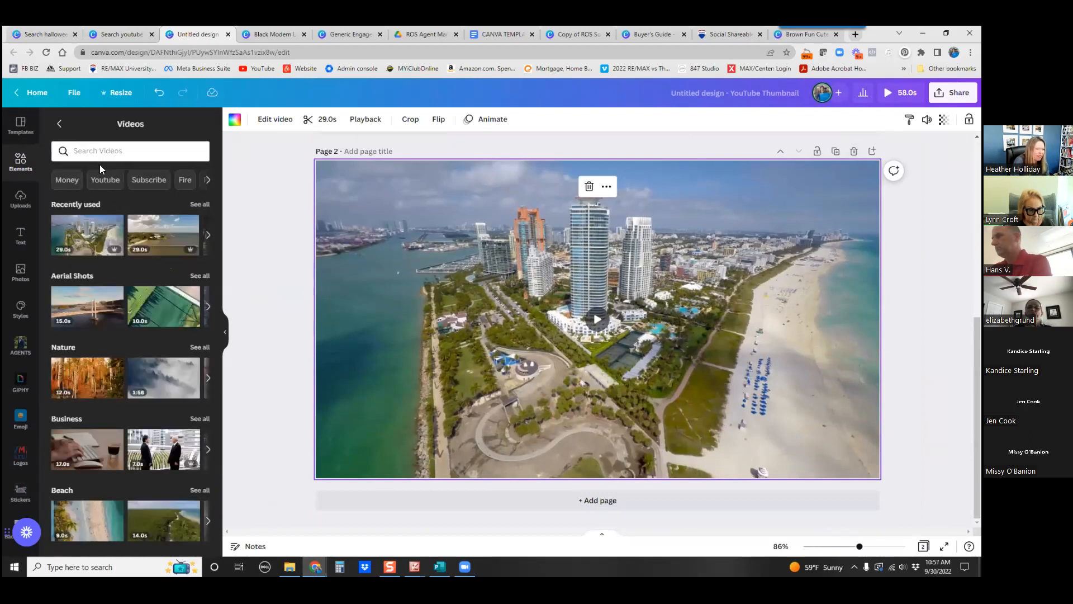
# Step: Search the video elements for "stuart fl" and check the location details of a neon-lit night street clip
pyautogui.write('t')
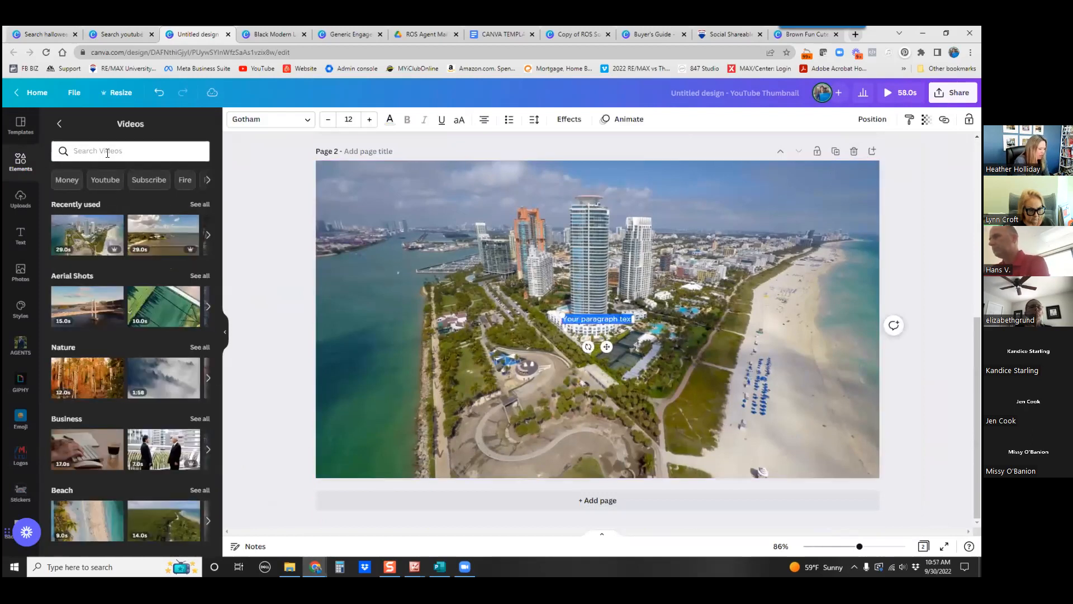
pyautogui.write('uart florida')
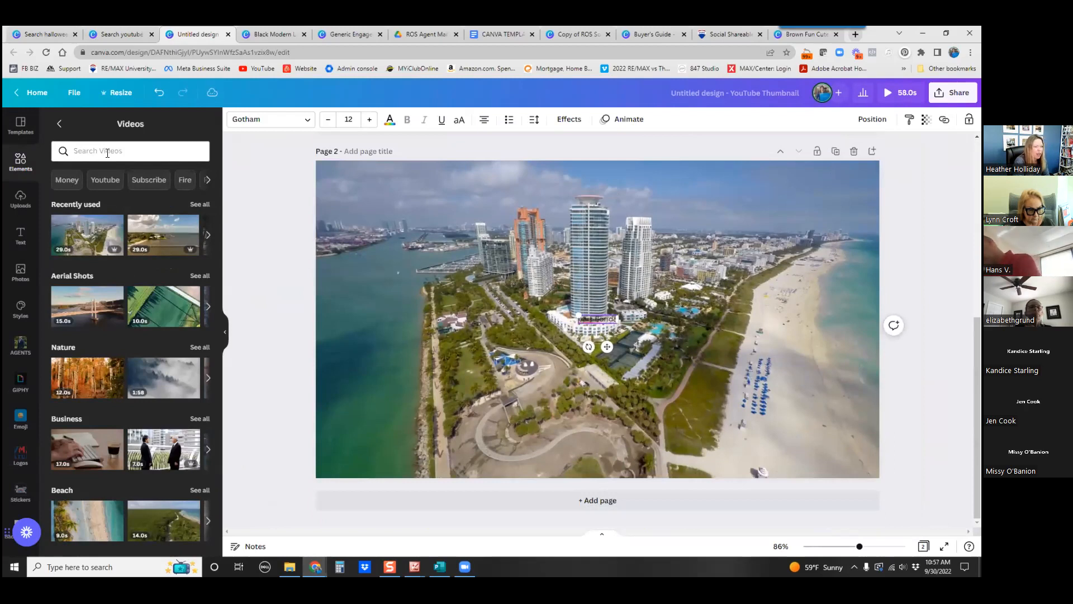
pyautogui.click(108, 152)
pyautogui.write('st')
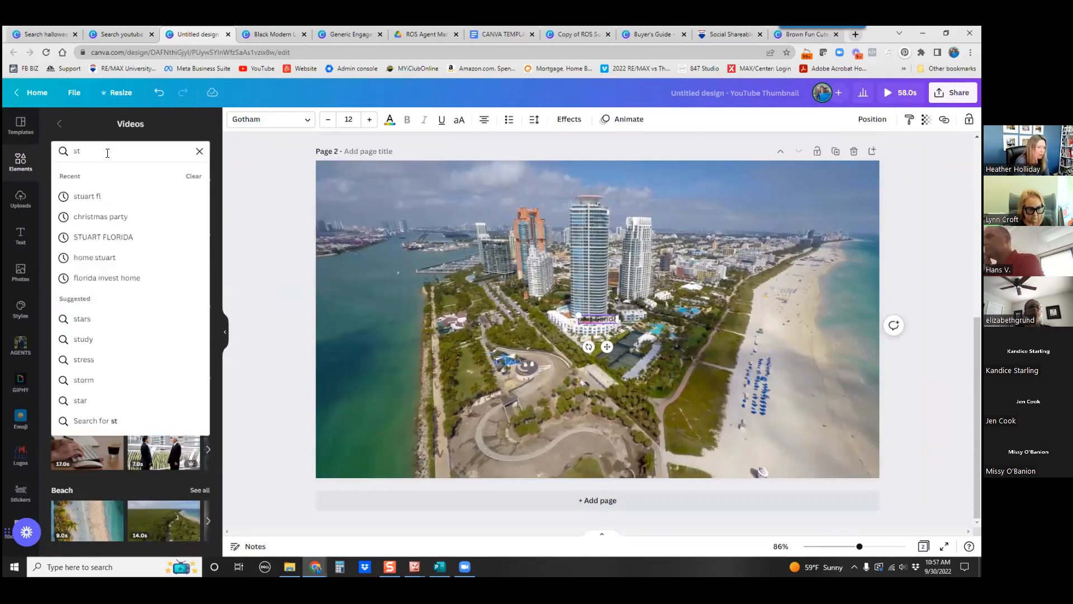
pyautogui.click(85, 196)
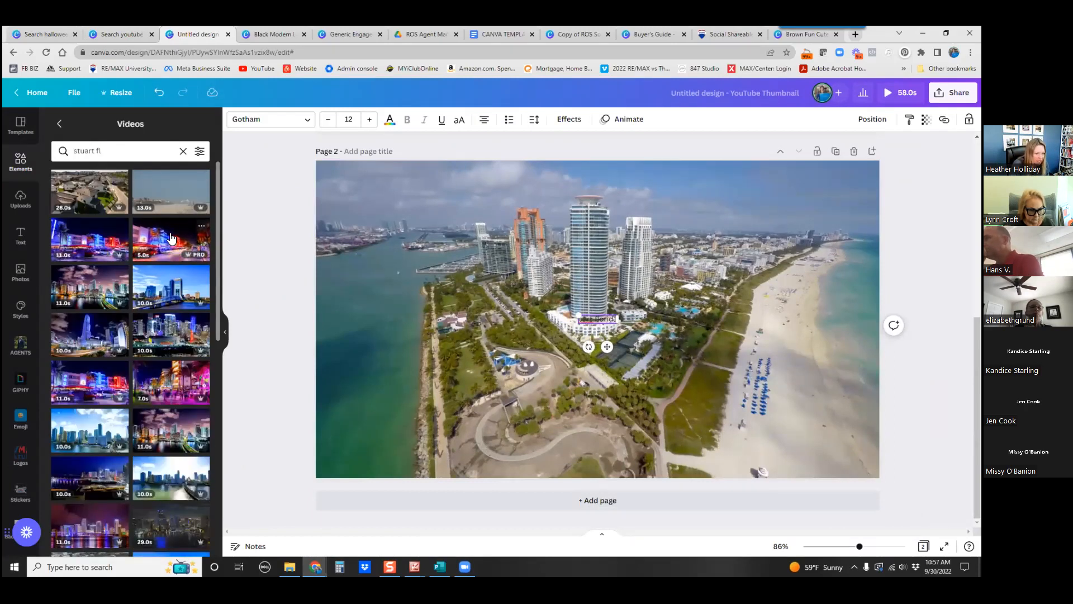
pyautogui.click(202, 227)
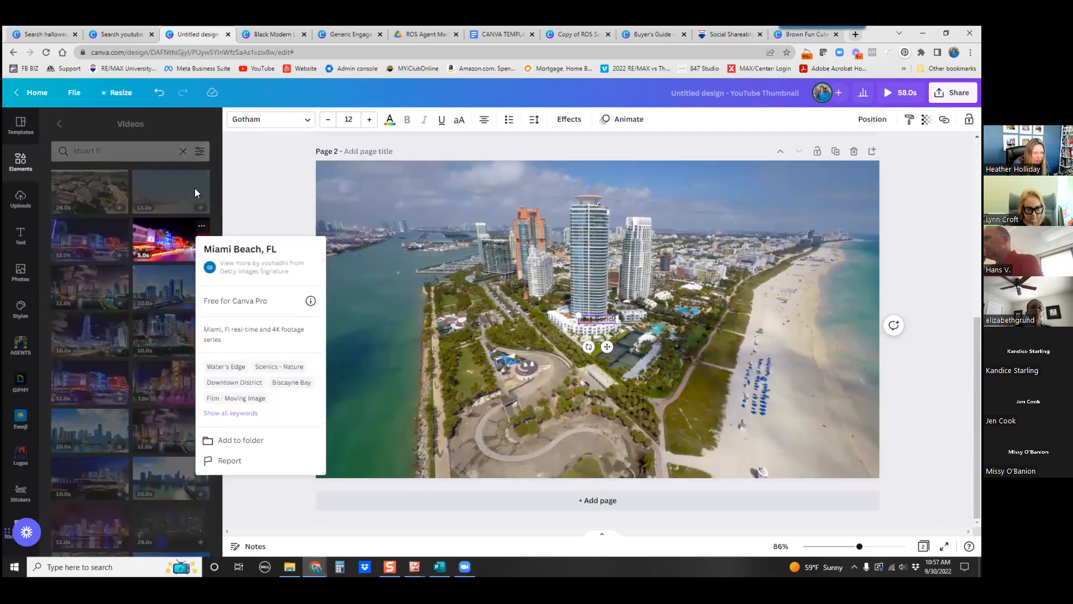
pyautogui.click(213, 192)
# Step: Search the video elements for "stuart florida" and check the location details of three coastal clips
pyautogui.click(104, 152)
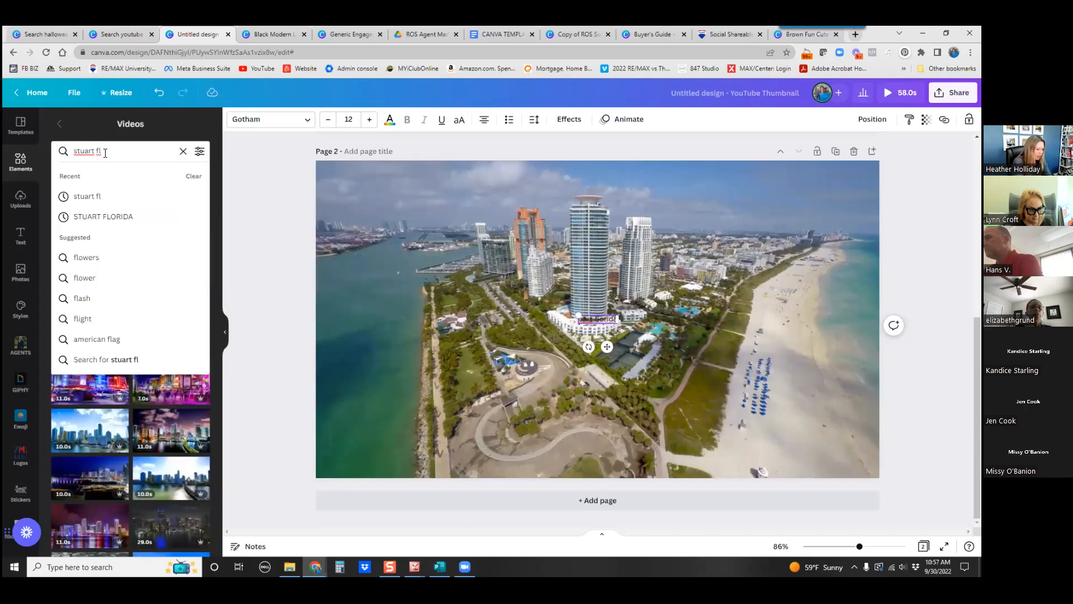
pyautogui.write('orida')
pyautogui.press('Return')
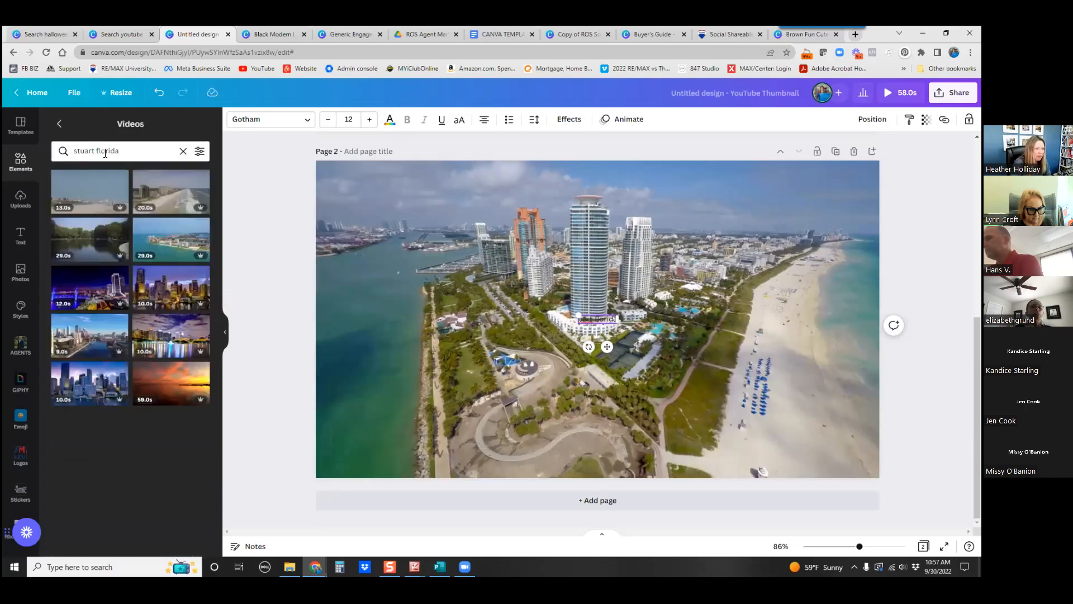
pyautogui.click(199, 228)
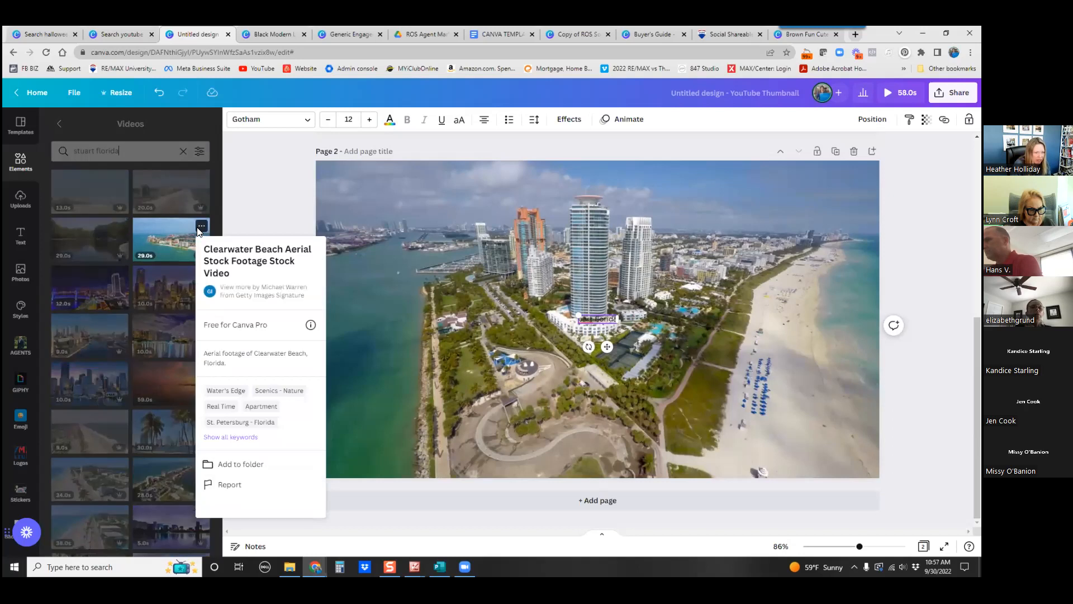
pyautogui.click(190, 190)
pyautogui.click(201, 179)
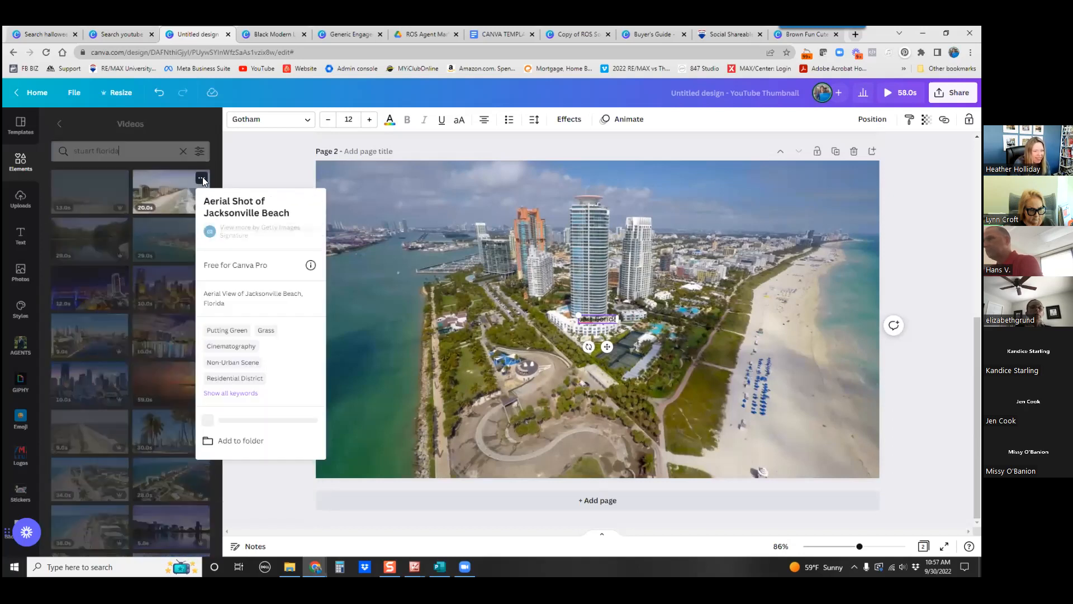
pyautogui.click(59, 185)
pyautogui.click(120, 178)
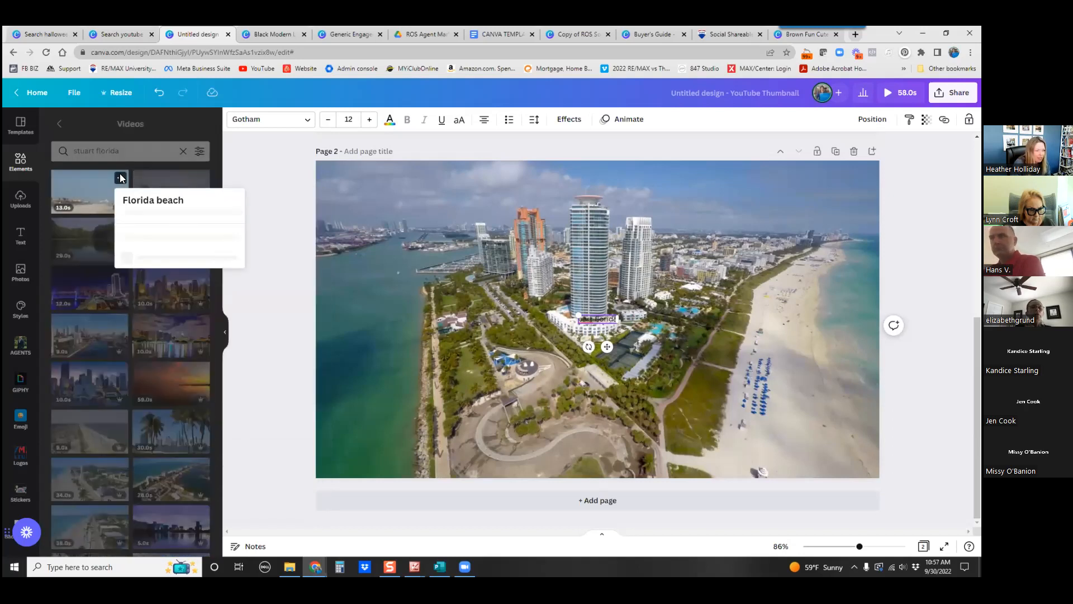
# Step: Search the video elements for "jensen beach fl" in place of the Stuart search
pyautogui.click(140, 148)
pyautogui.click(140, 148)
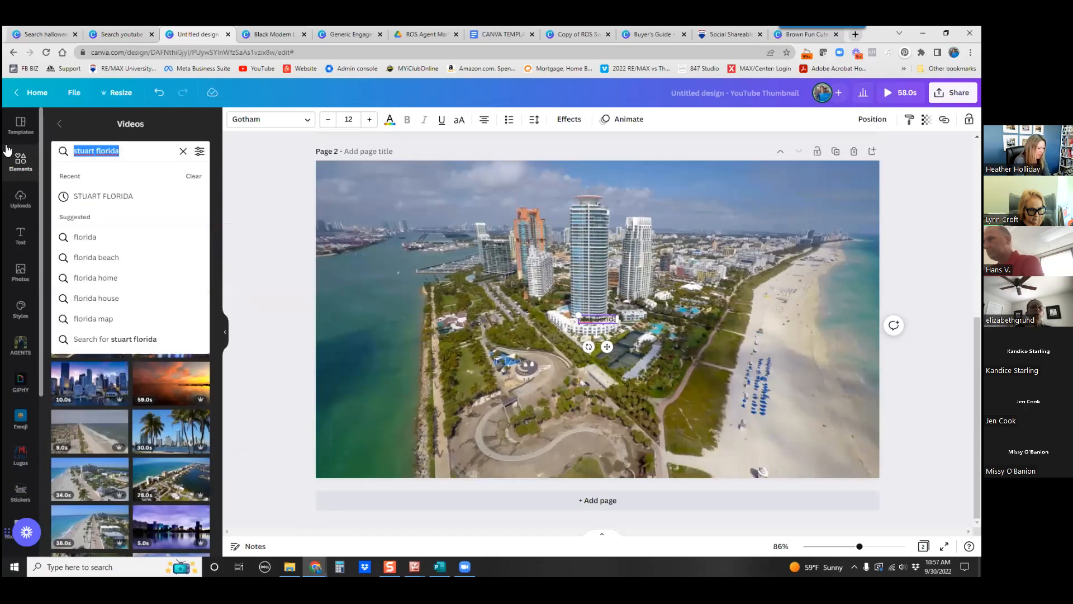
pyautogui.write('jensen bea')
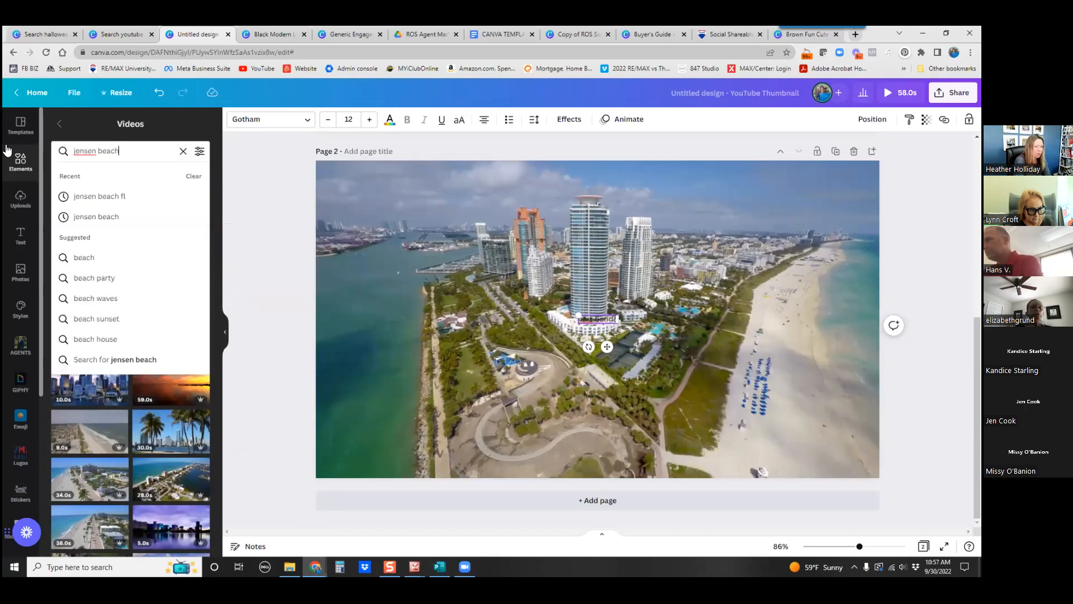
pyautogui.write('ch')
pyautogui.click(89, 196)
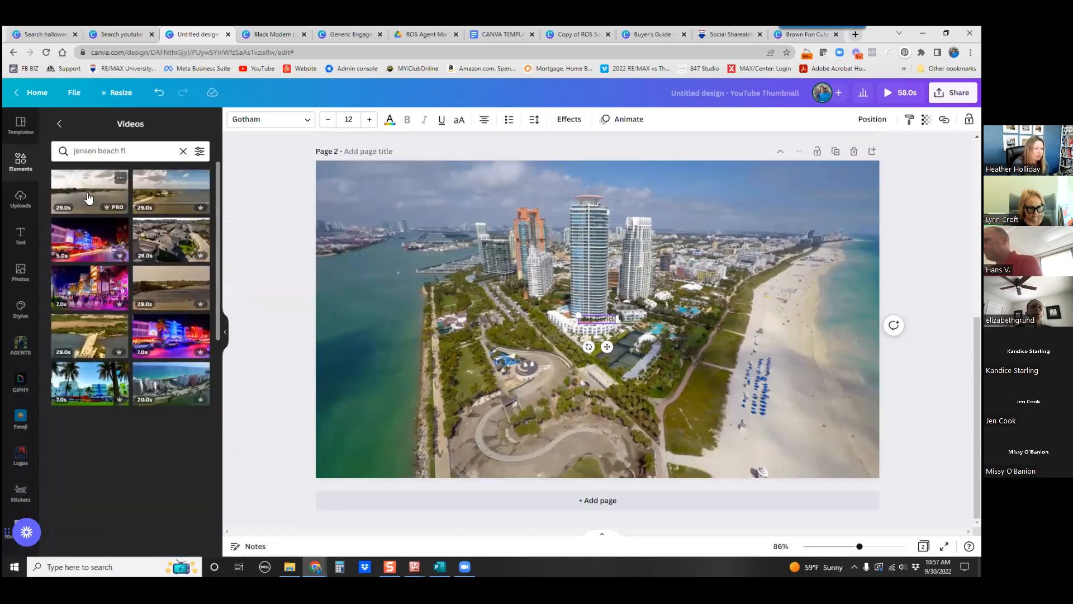
# Step: Replace the page 2 background with the Jensen Beach pier video and add a third page filled with the pier video
pyautogui.click(185, 205)
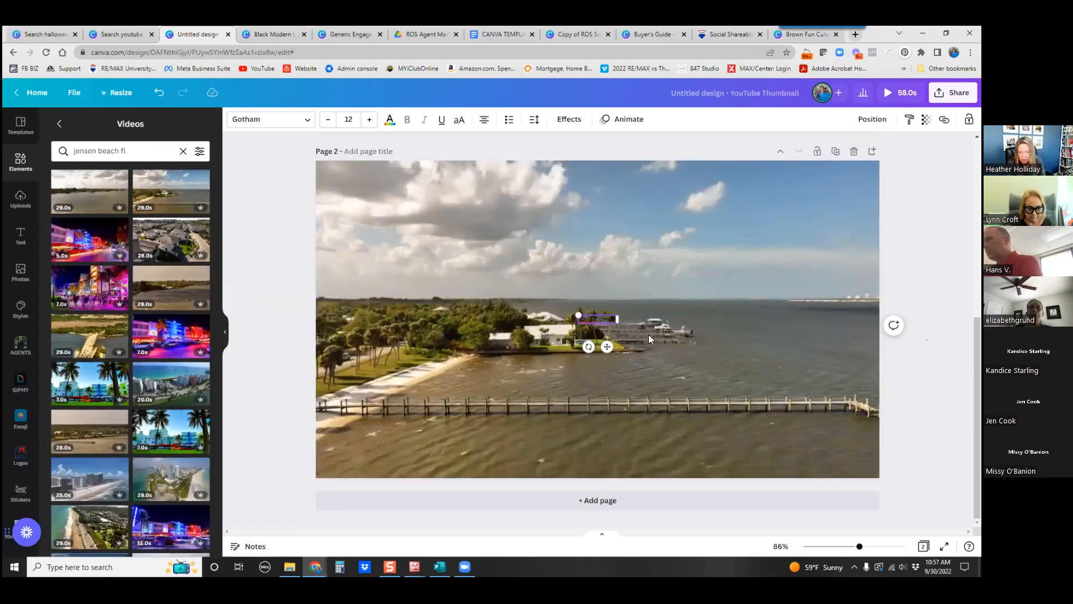
pyautogui.click(591, 320)
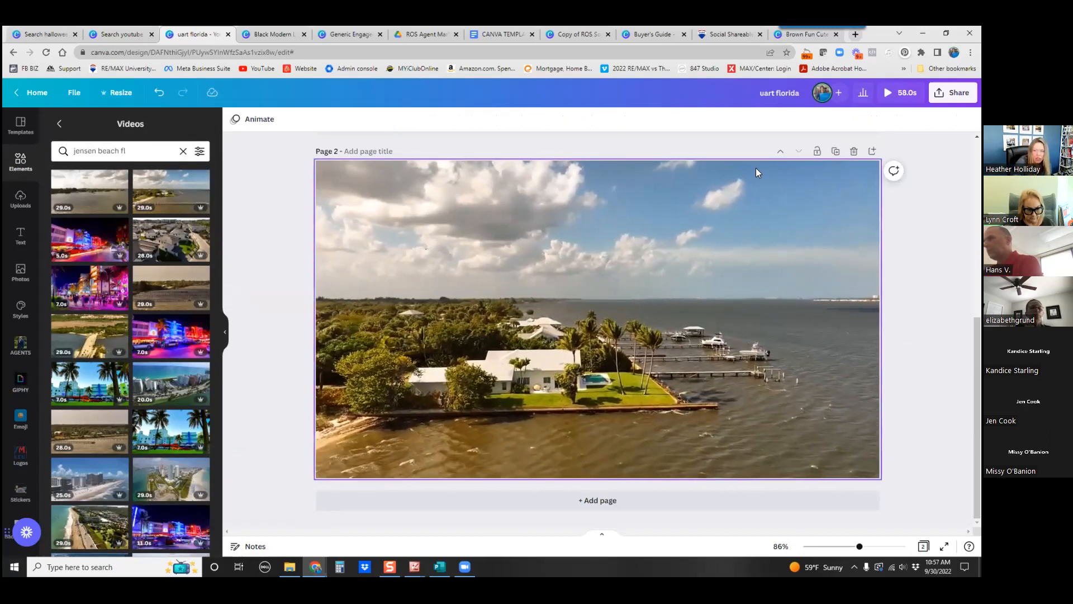
pyautogui.click(89, 190)
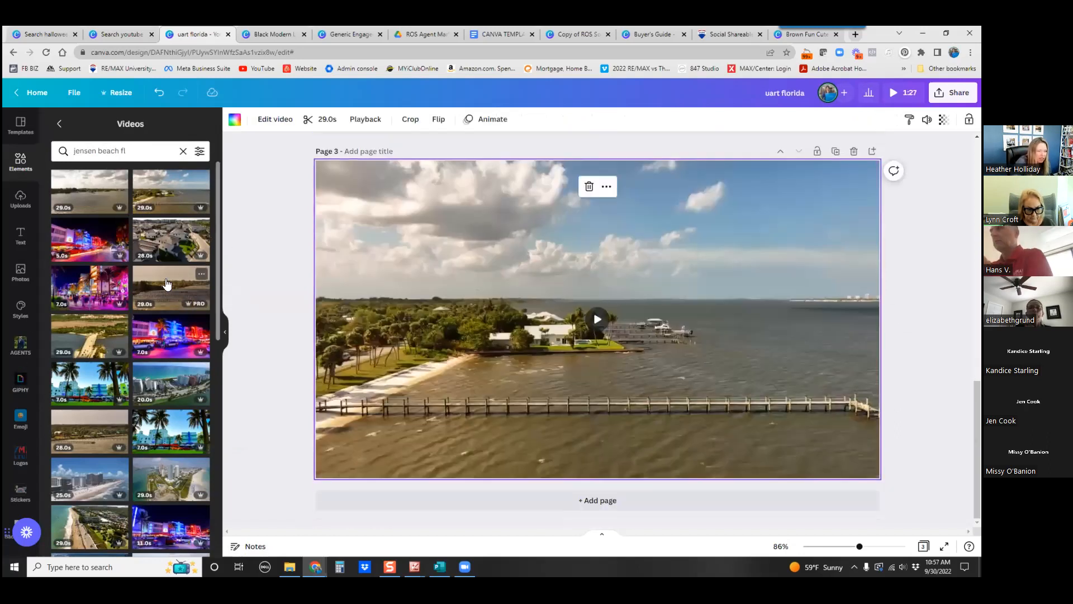
# Step: Replace page 3's video with the aerial clip of white houses and search the video elements for "family home sold"
pyautogui.click(179, 244)
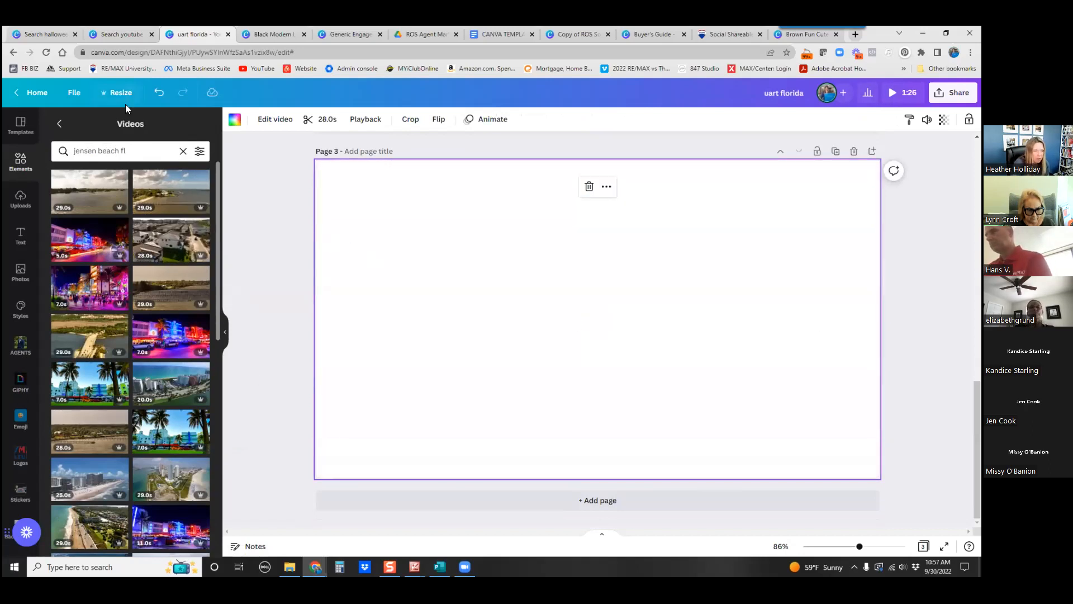
pyautogui.click(72, 155)
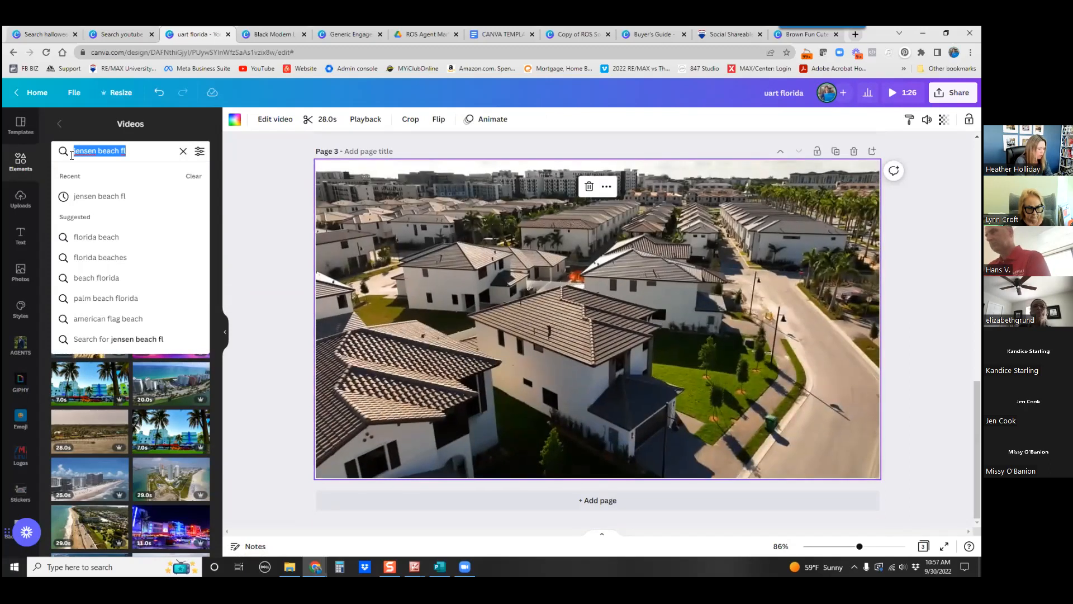
pyautogui.write('rea')
pyautogui.press('BackSpace')
pyautogui.press('BackSpace')
pyautogui.press('BackSpace')
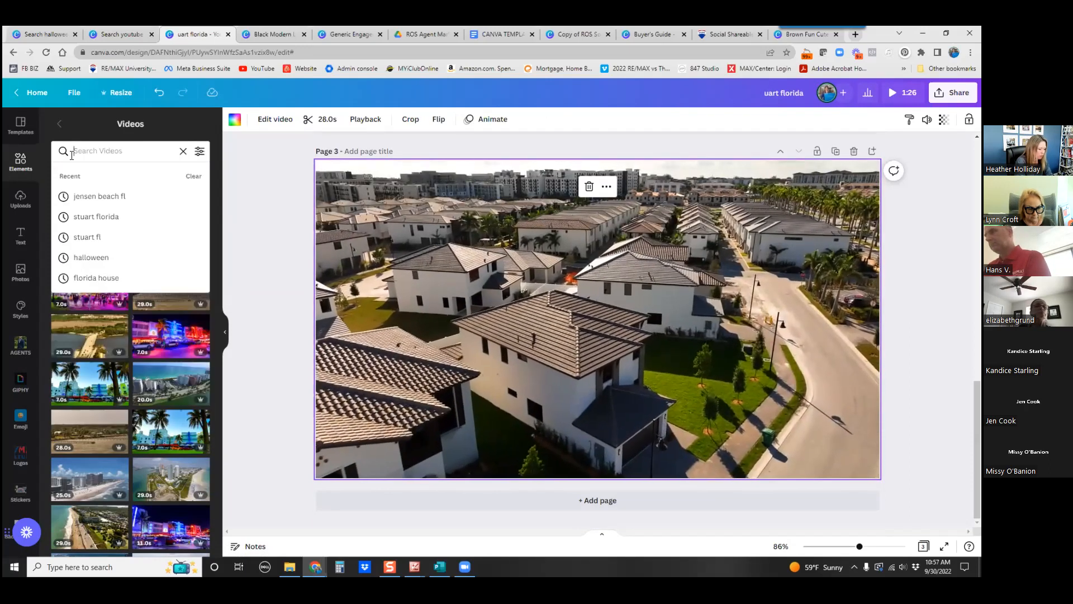
pyautogui.write('family home')
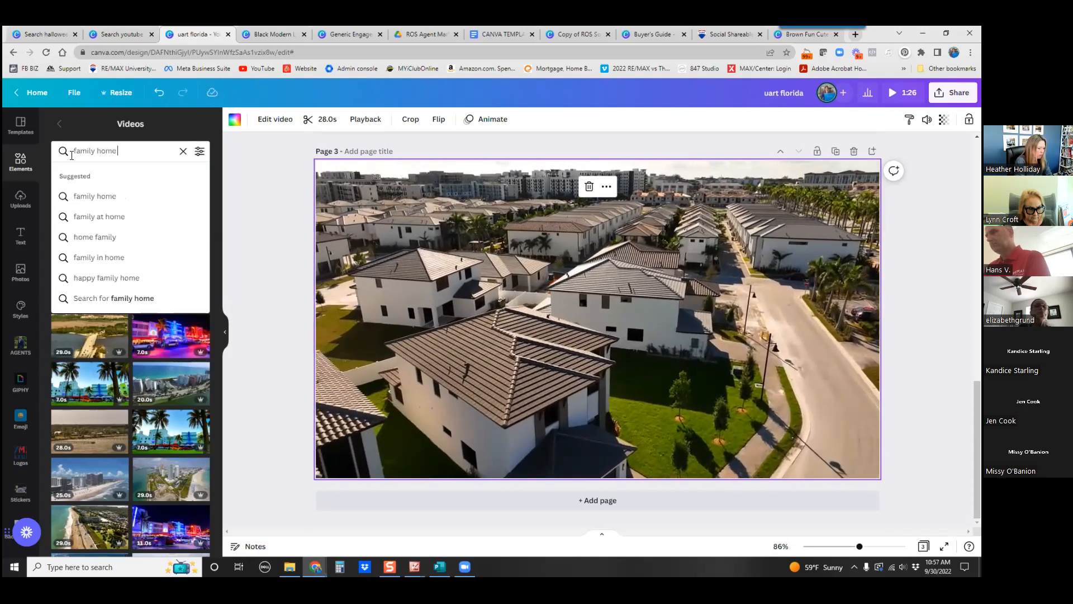
pyautogui.write(' sold')
pyautogui.press('Return')
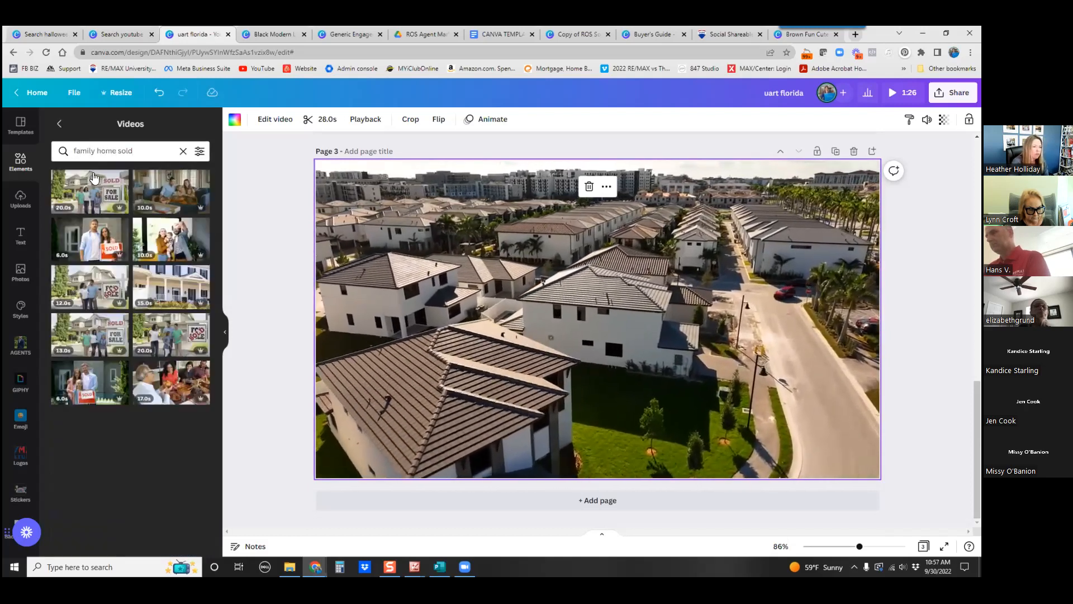
# Step: Duplicate page 3 as page 4 and fill it with the 20-second video of a family beside a SOLD sign
pyautogui.click(836, 151)
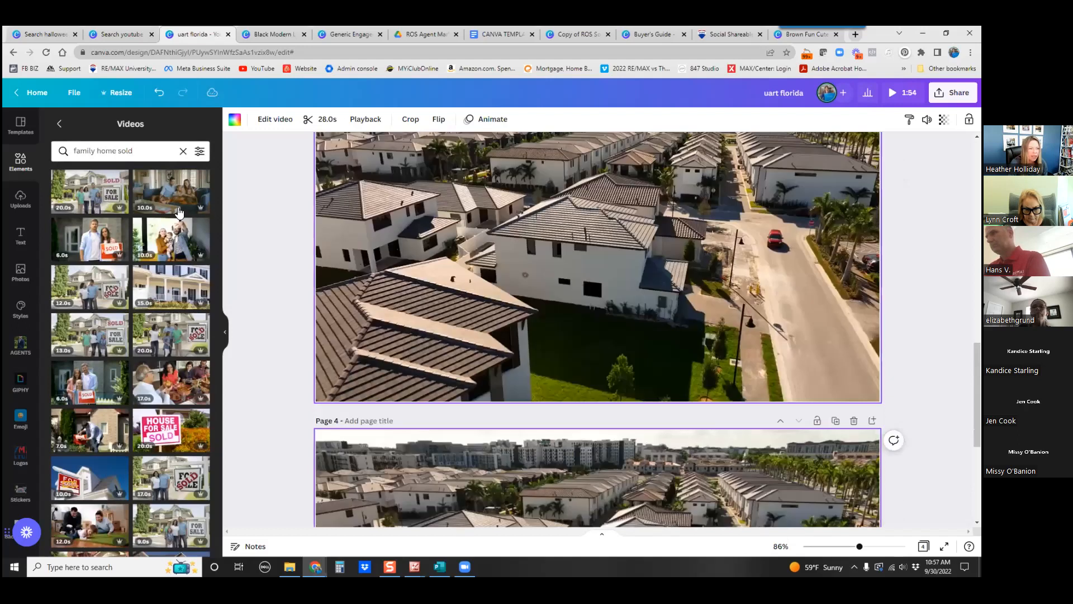
pyautogui.moveTo(168, 189); pyautogui.dragTo(470, 300)
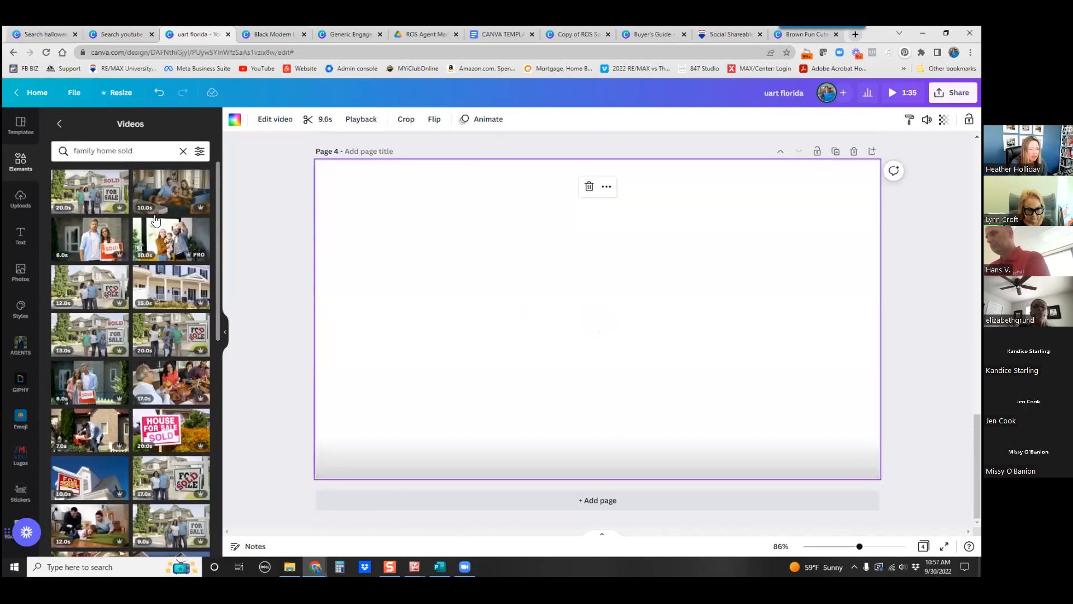
pyautogui.moveTo(85, 239); pyautogui.dragTo(814, 323)
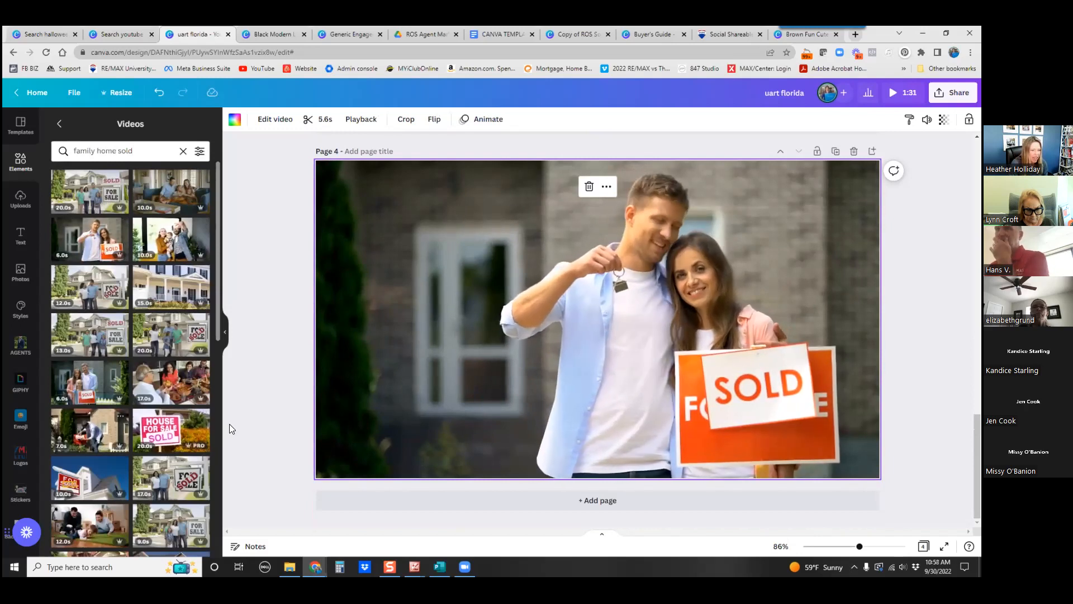
pyautogui.moveTo(89, 190); pyautogui.dragTo(329, 229)
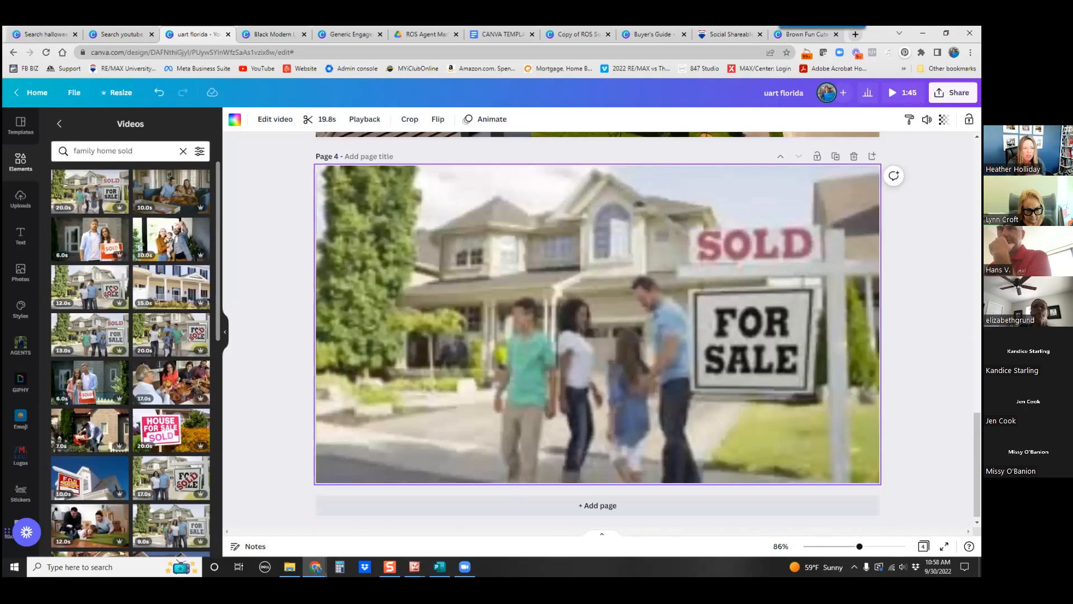
# Step: Delete page 1 with the aerial city and beach video
pyautogui.scroll(2, 662, 399)
pyautogui.scroll(12, 663, 399)
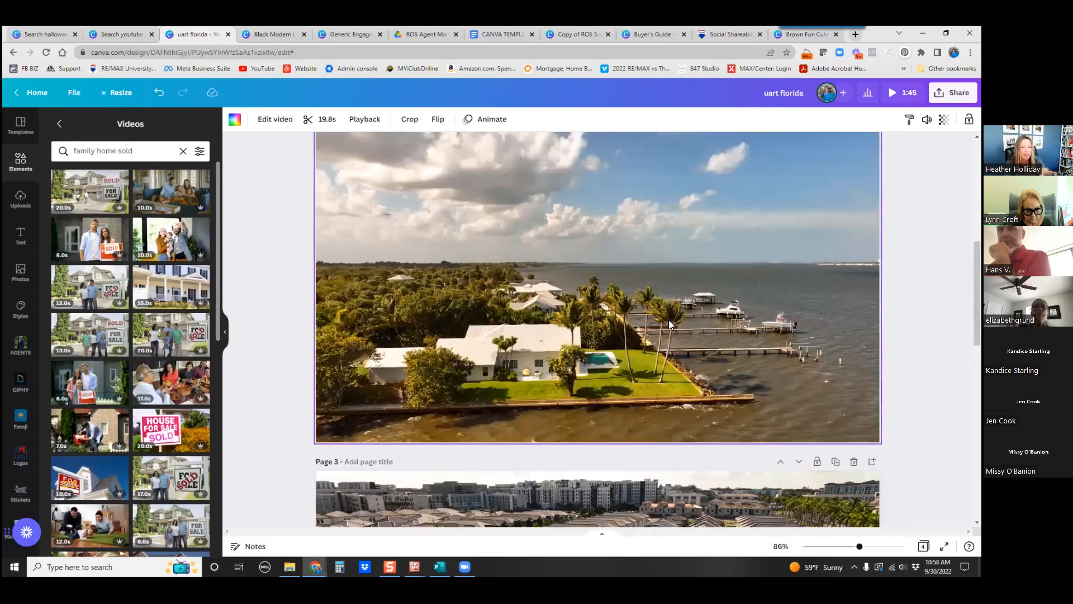
pyautogui.scroll(4, 655, 339)
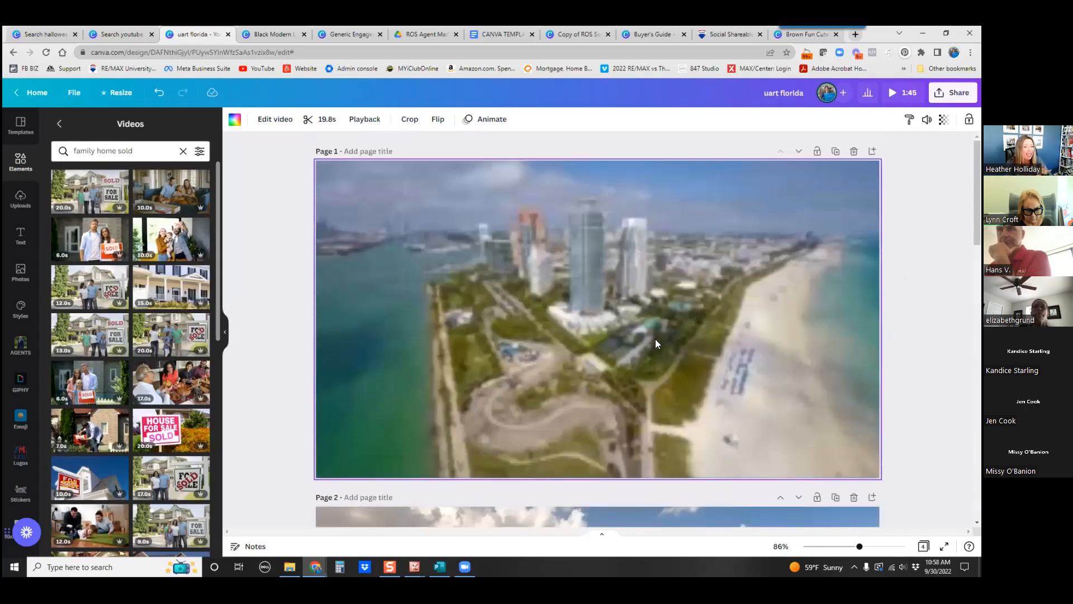
pyautogui.click(854, 155)
# Step: Trim the pier video on page 1 to 6.0 seconds
pyautogui.click(589, 291)
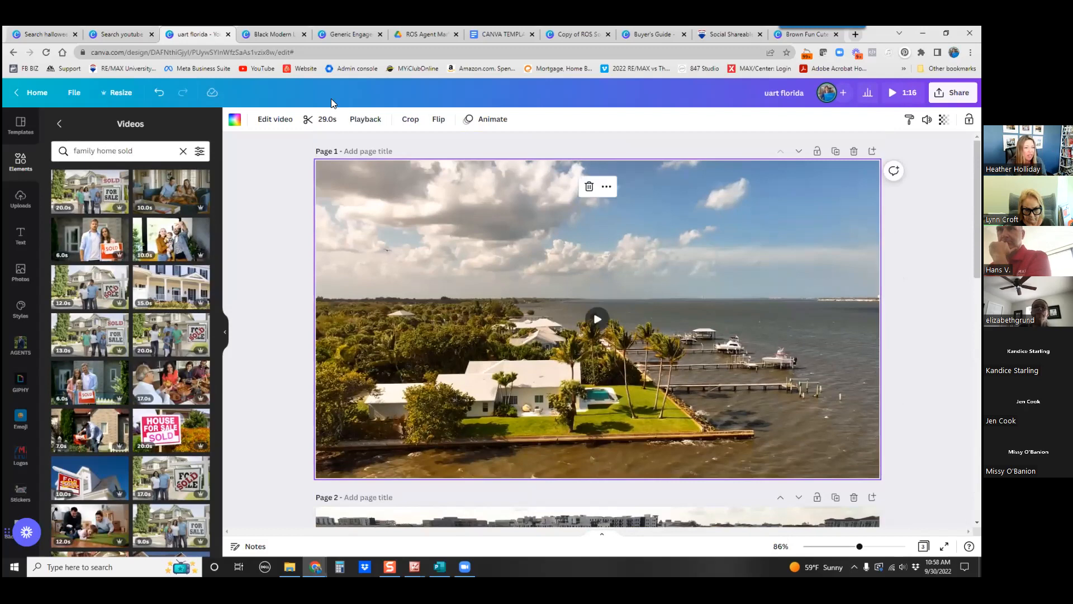
pyautogui.click(310, 121)
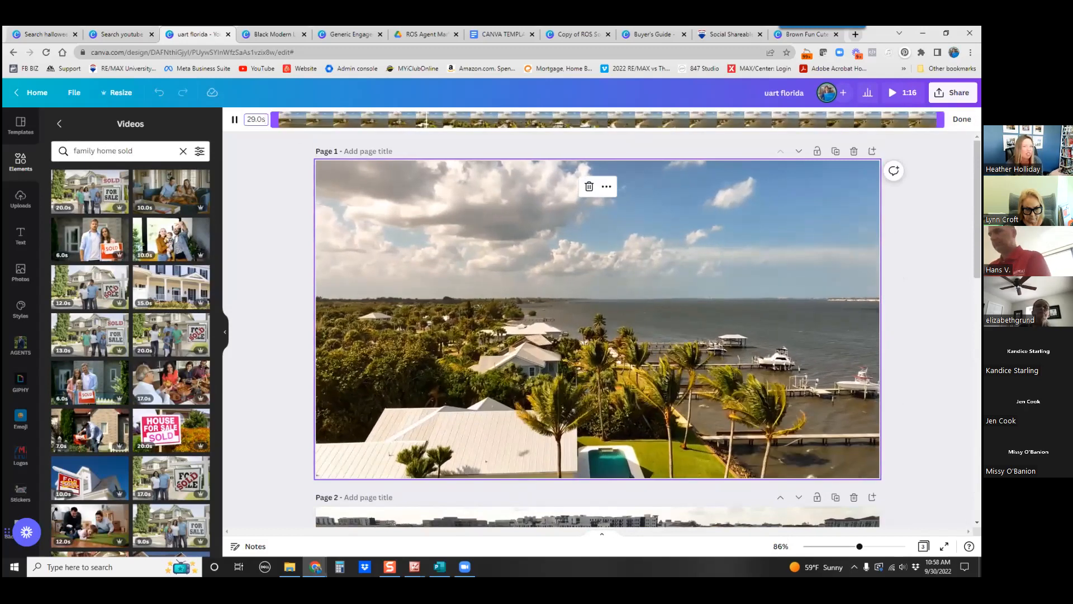
pyautogui.moveTo(941, 119); pyautogui.dragTo(420, 125)
pyautogui.click(433, 210)
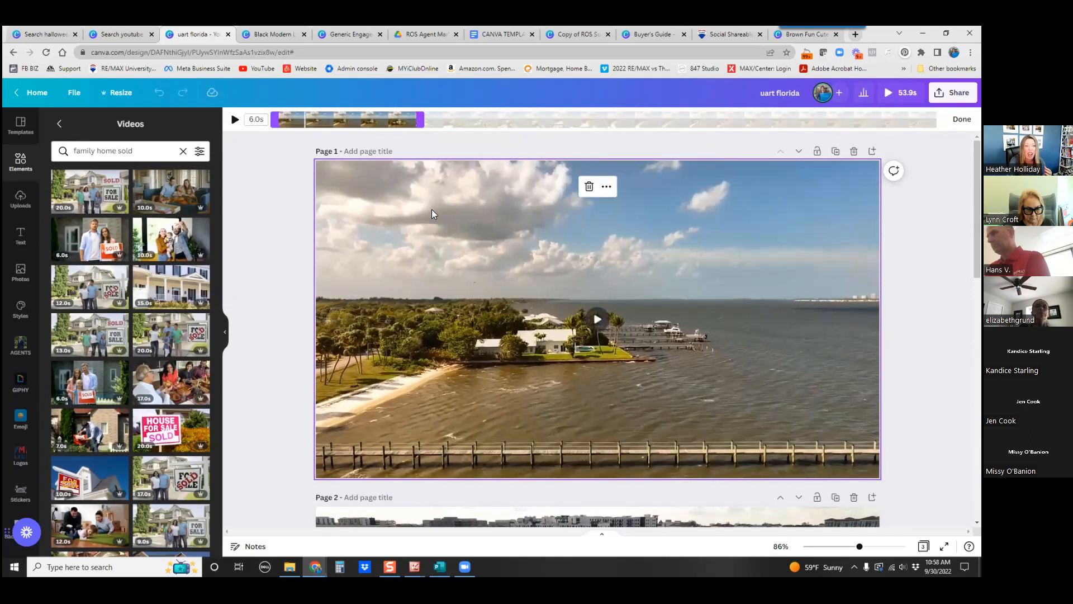
pyautogui.click(625, 207)
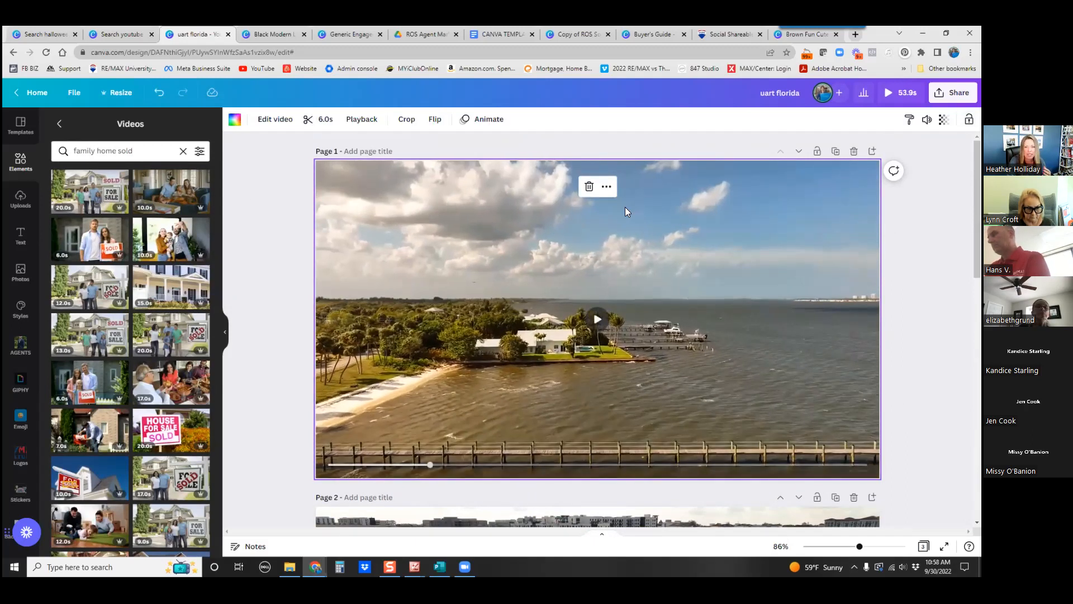
# Step: Mute the pier video on page 1
pyautogui.click(926, 119)
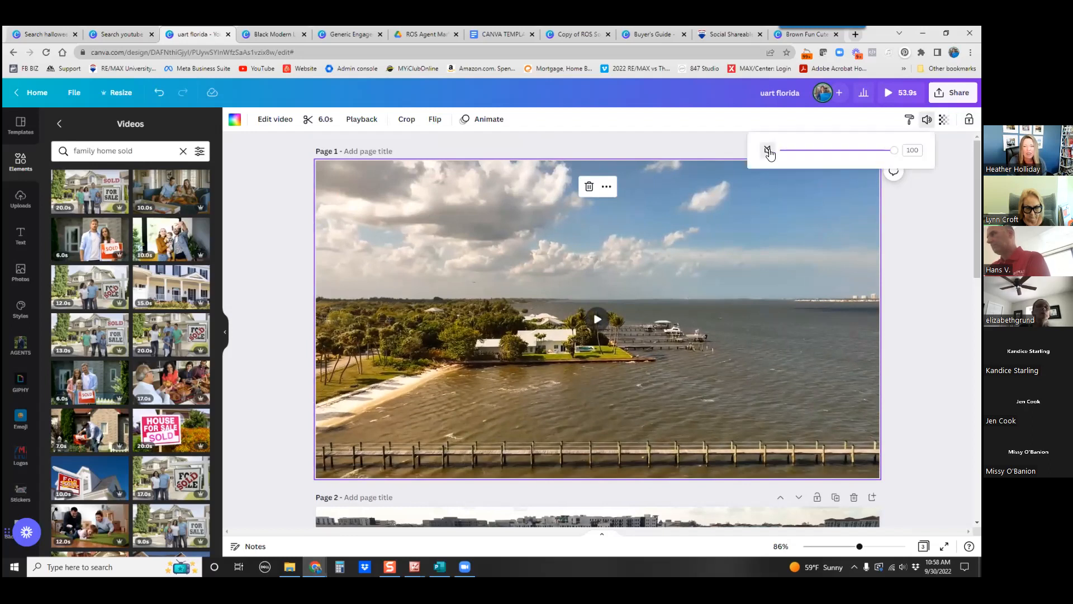
pyautogui.click(586, 262)
pyautogui.doubleClick(585, 261)
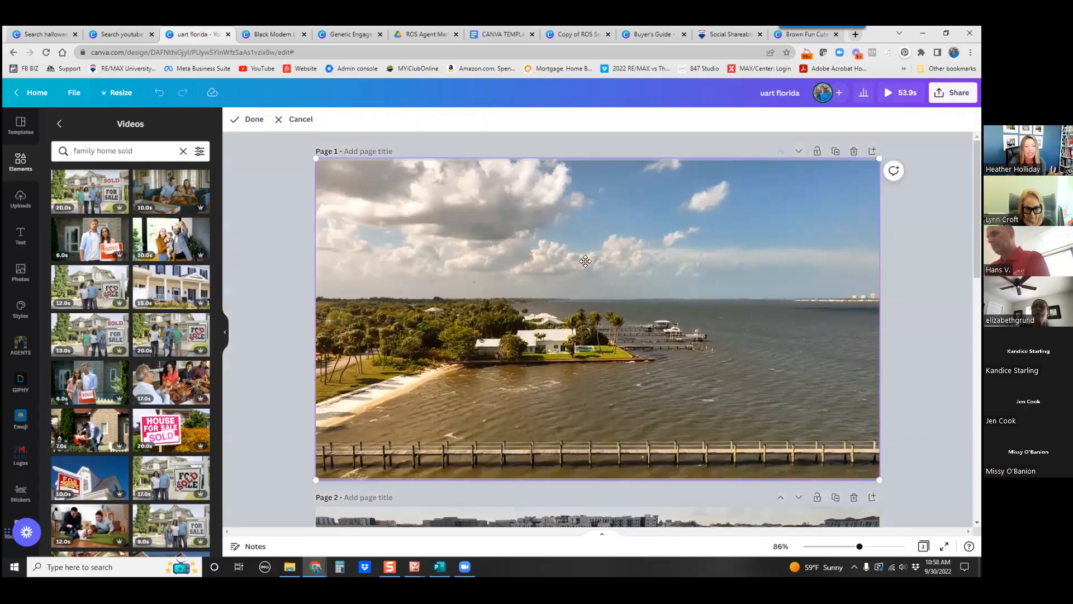
pyautogui.click(256, 275)
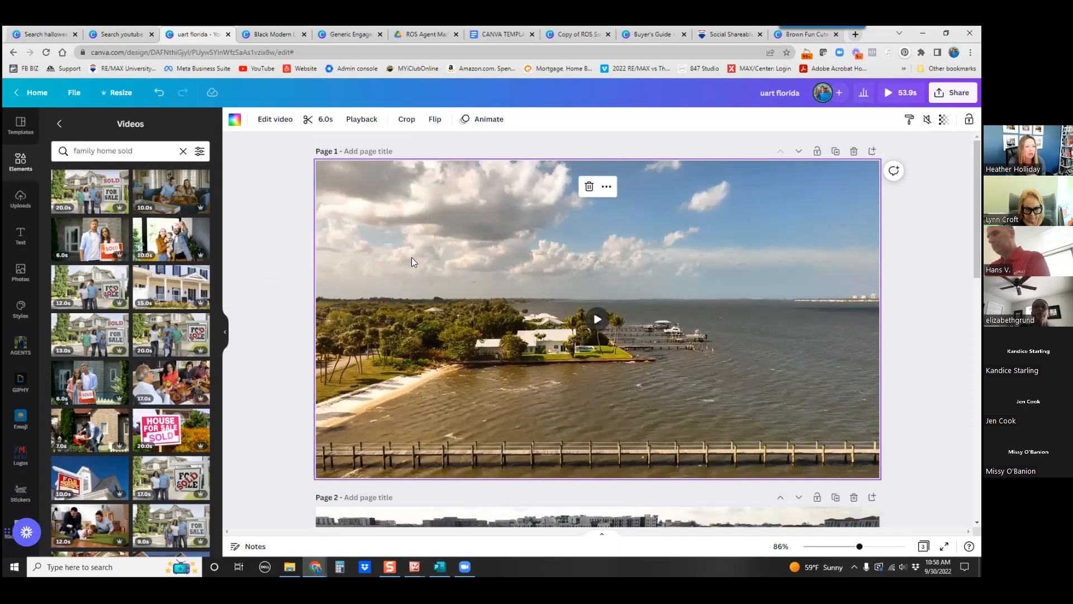
# Step: Trim the aerial housing video on page 2 to about 6 seconds
pyautogui.scroll(-5, 469, 360)
pyautogui.click(449, 343)
pyautogui.doubleClick(450, 342)
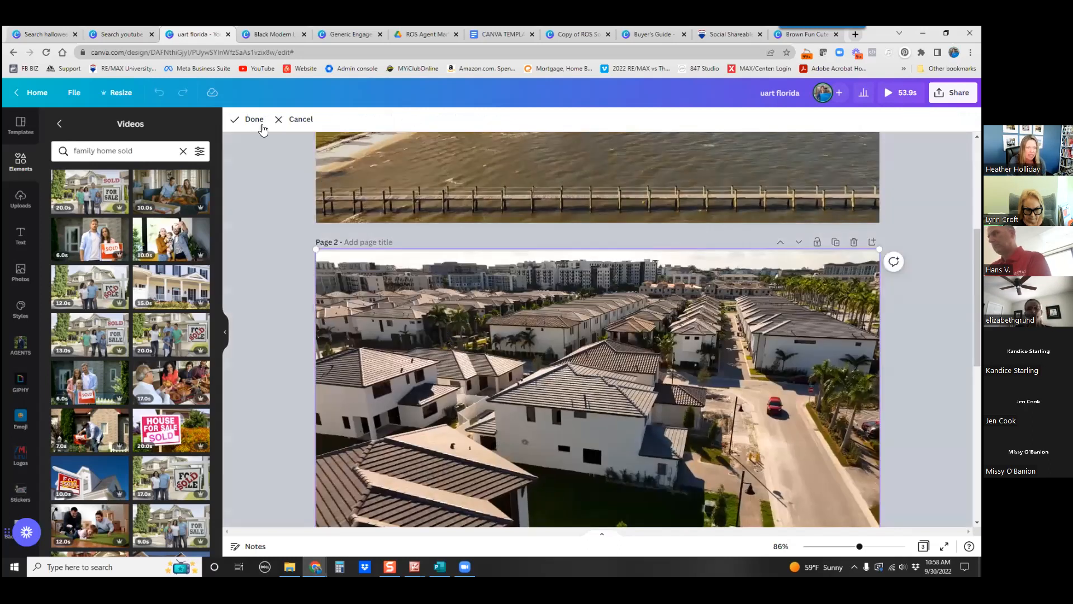
pyautogui.click(271, 141)
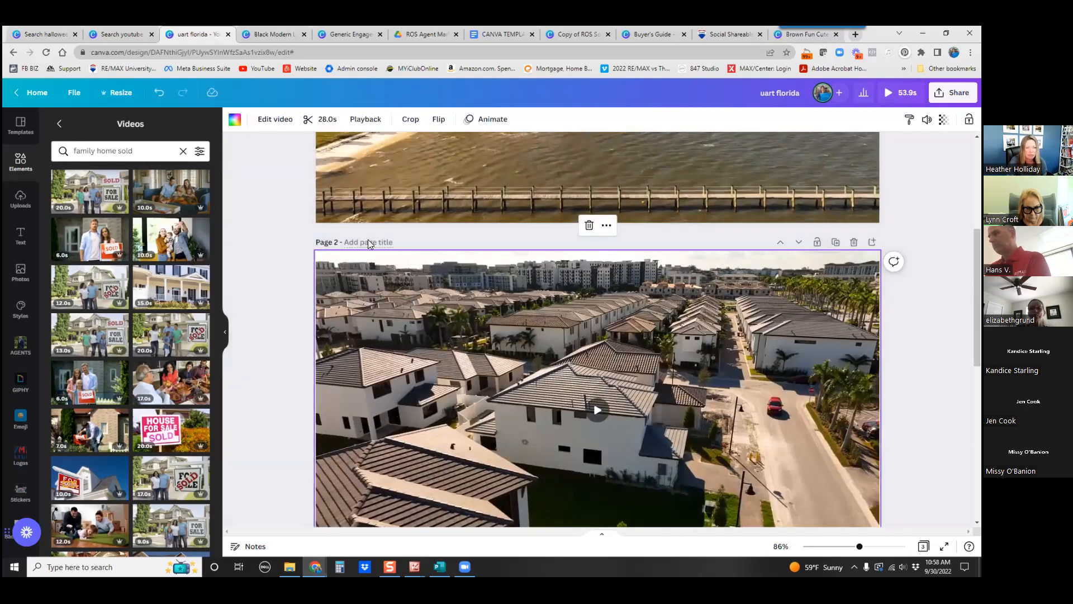
pyautogui.click(327, 119)
pyautogui.moveTo(934, 119); pyautogui.dragTo(424, 113)
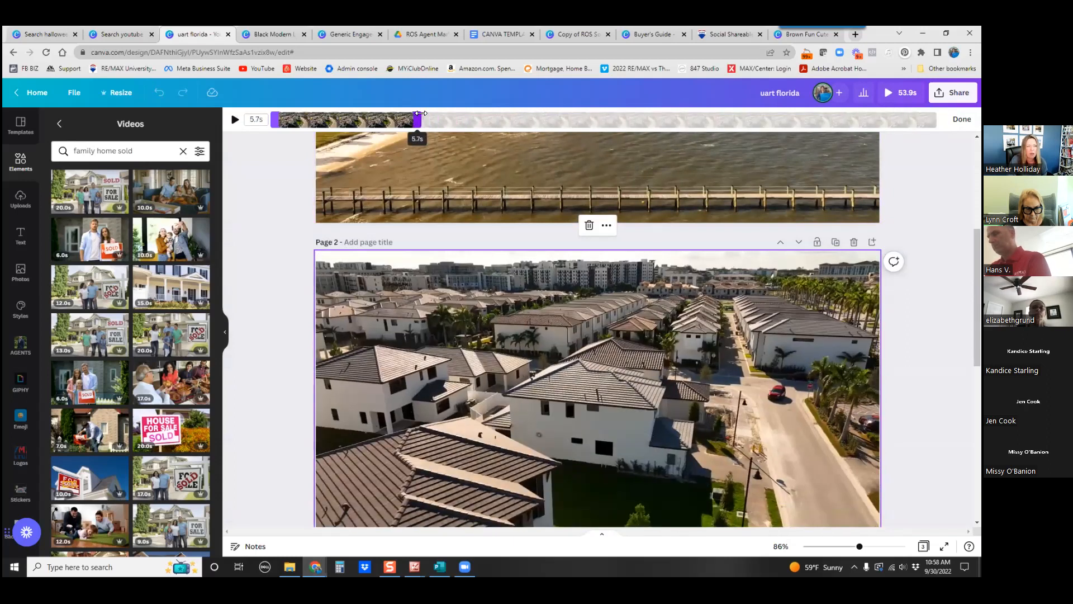
pyautogui.click(265, 225)
# Step: Trim the video of the family with the SOLD sign on page 3 to 6.0 seconds
pyautogui.scroll(-8, 604, 387)
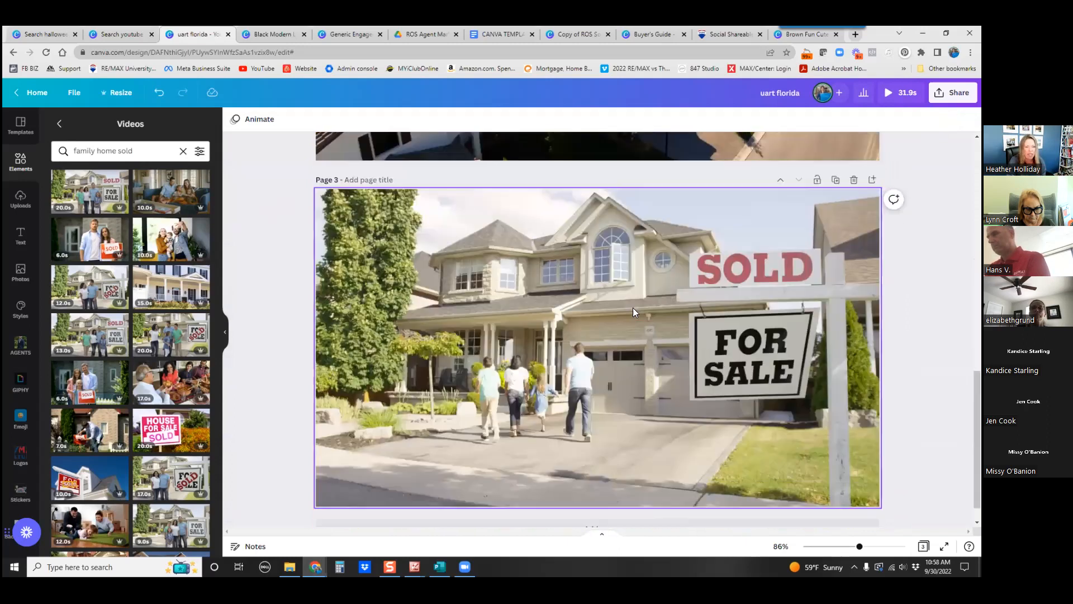
pyautogui.click(632, 309)
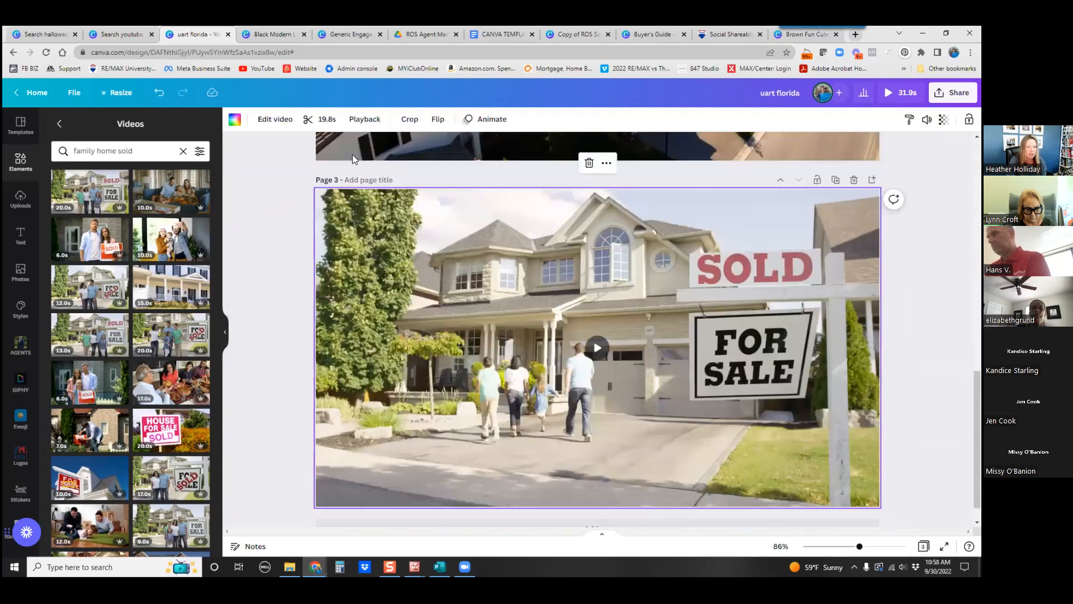
pyautogui.click(309, 118)
pyautogui.moveTo(778, 119); pyautogui.dragTo(484, 123)
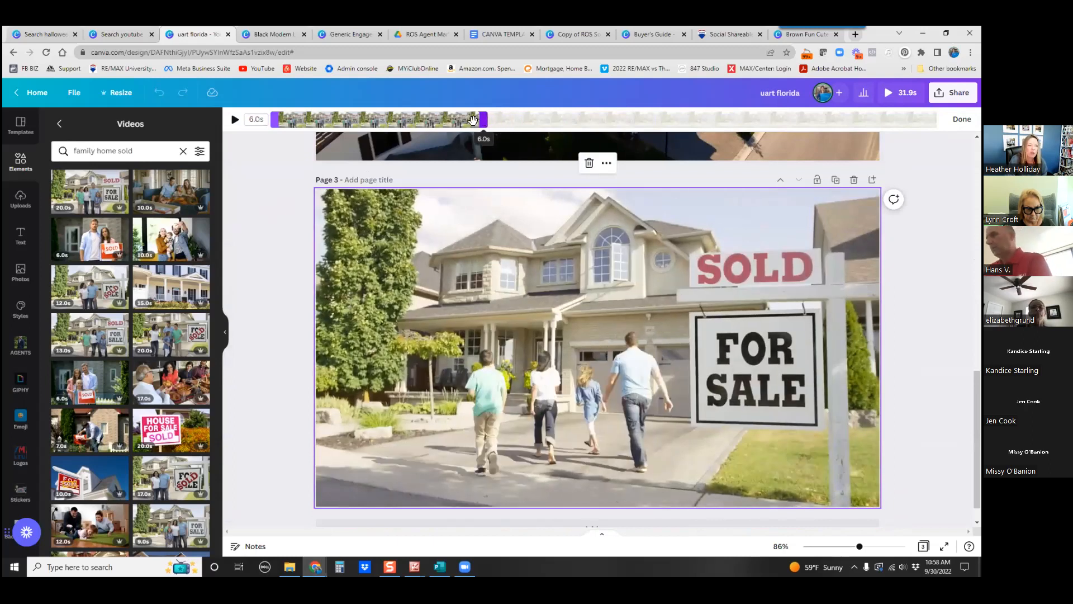
pyautogui.click(286, 191)
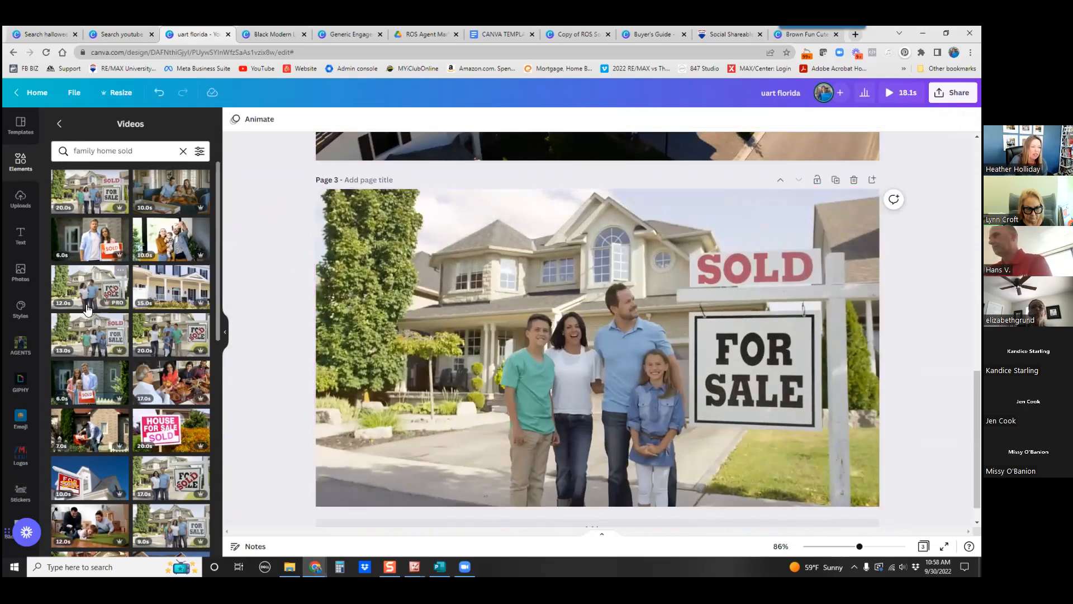
# Step: Add the framed RE/MAX of Stuart balloon logo to page 3, shrink it and place it in the page's lower-left corner
pyautogui.click(26, 465)
pyautogui.scroll(-5, 129, 400)
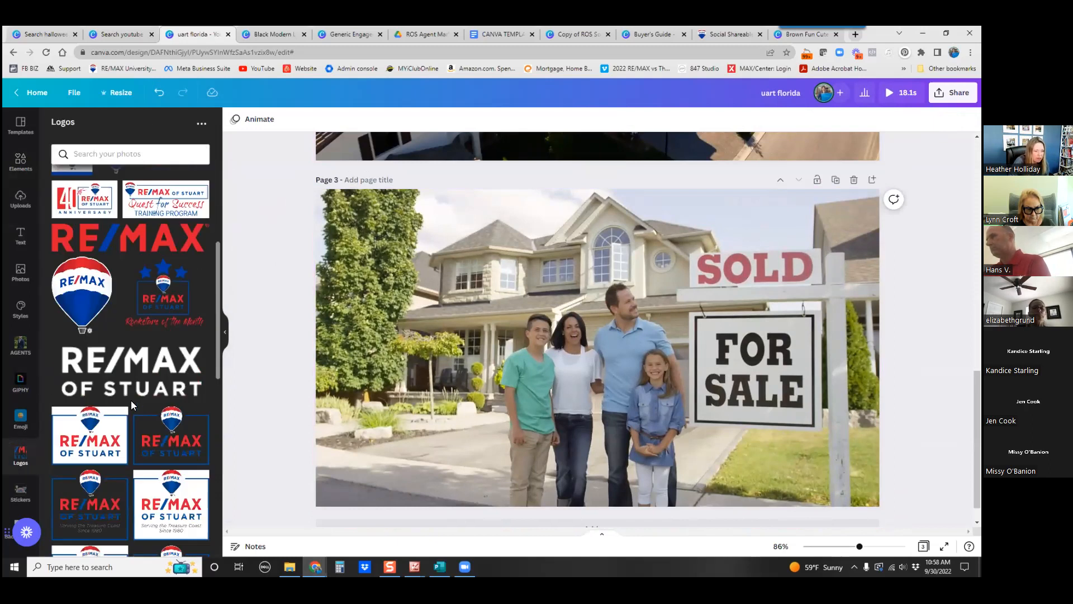
pyautogui.click(169, 424)
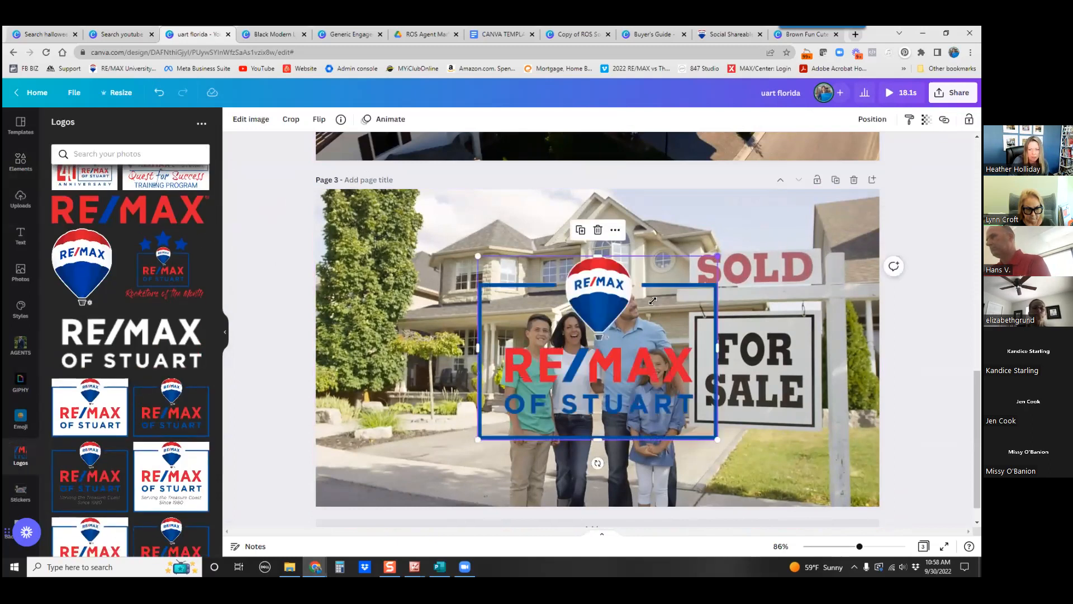
pyautogui.moveTo(653, 301); pyautogui.dragTo(538, 393)
pyautogui.moveTo(493, 425); pyautogui.dragTo(340, 492)
# Step: Paste copies of the logo into the lower-right corner of page 2 and the lower-left corner of page 1
pyautogui.scroll(5, 797, 305)
pyautogui.hotkey('ctrl', 'v')
pyautogui.moveTo(355, 437); pyautogui.dragTo(871, 438)
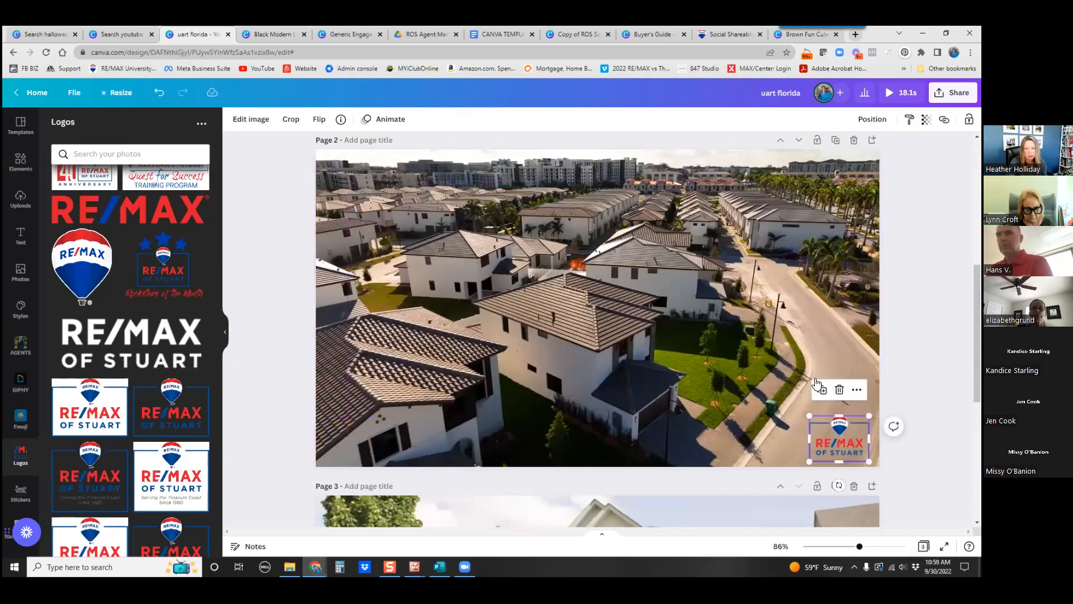
pyautogui.scroll(5, 731, 312)
pyautogui.click(731, 312)
pyautogui.hotkey('ctrl', 'v')
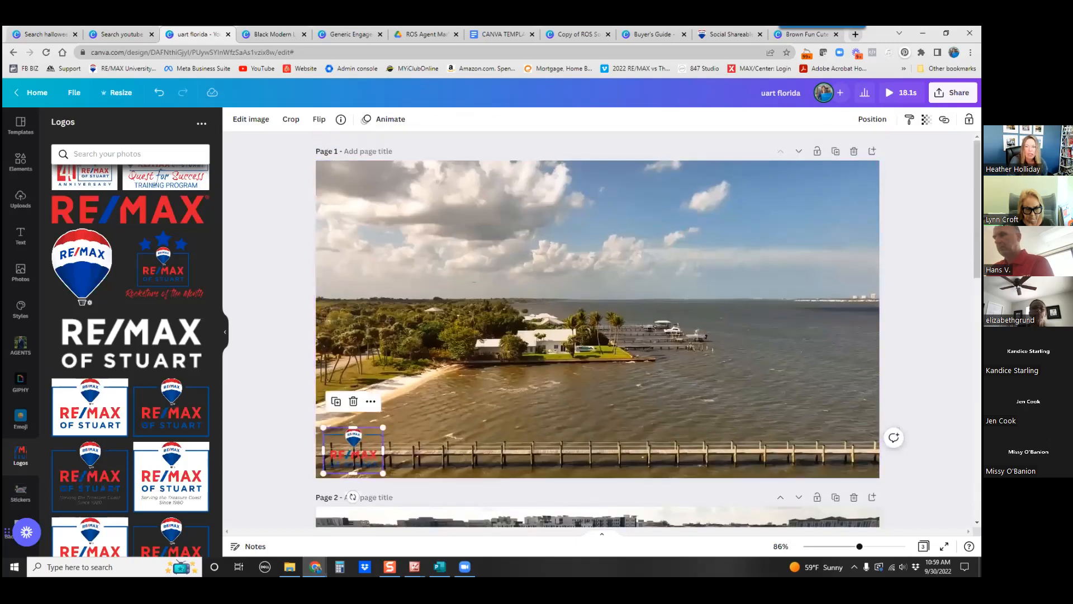
pyautogui.click(352, 497)
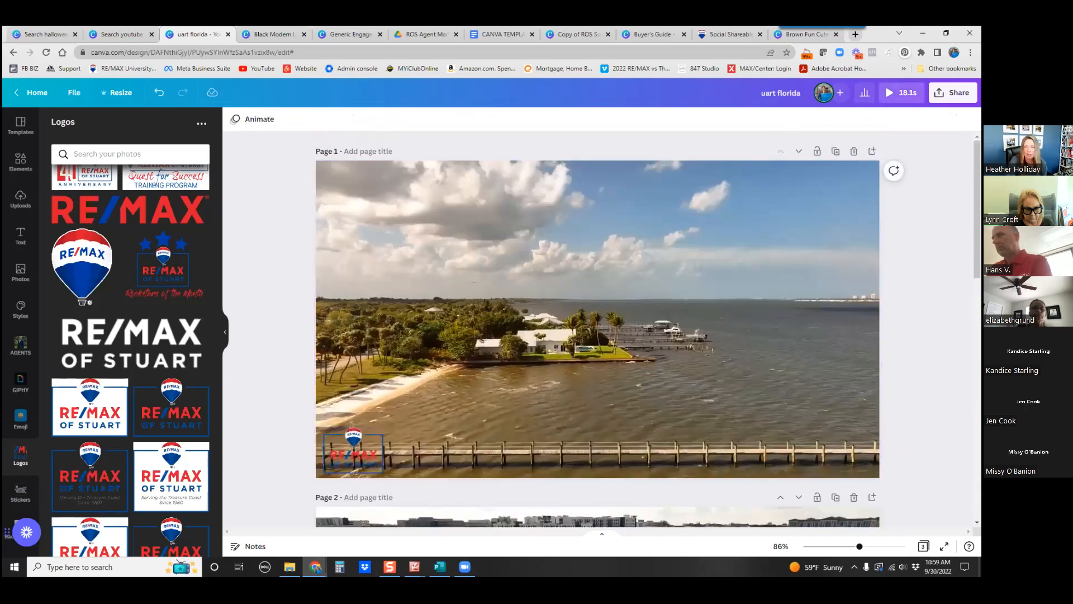
# Step: Preview the assembled video, then close the preview and look over pages 1 and 2
pyautogui.click(901, 93)
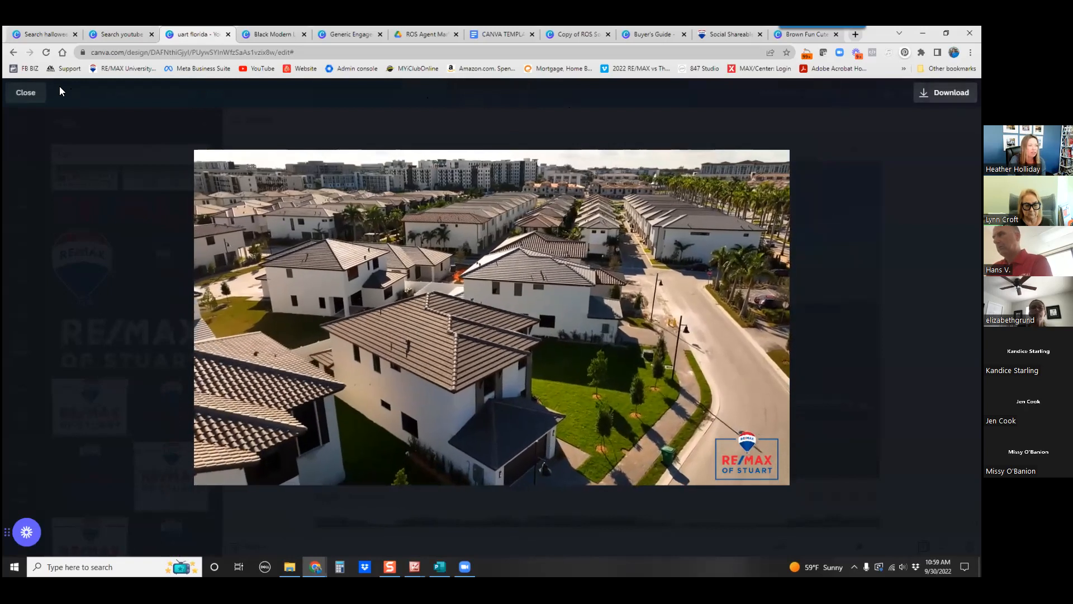
pyautogui.click(29, 92)
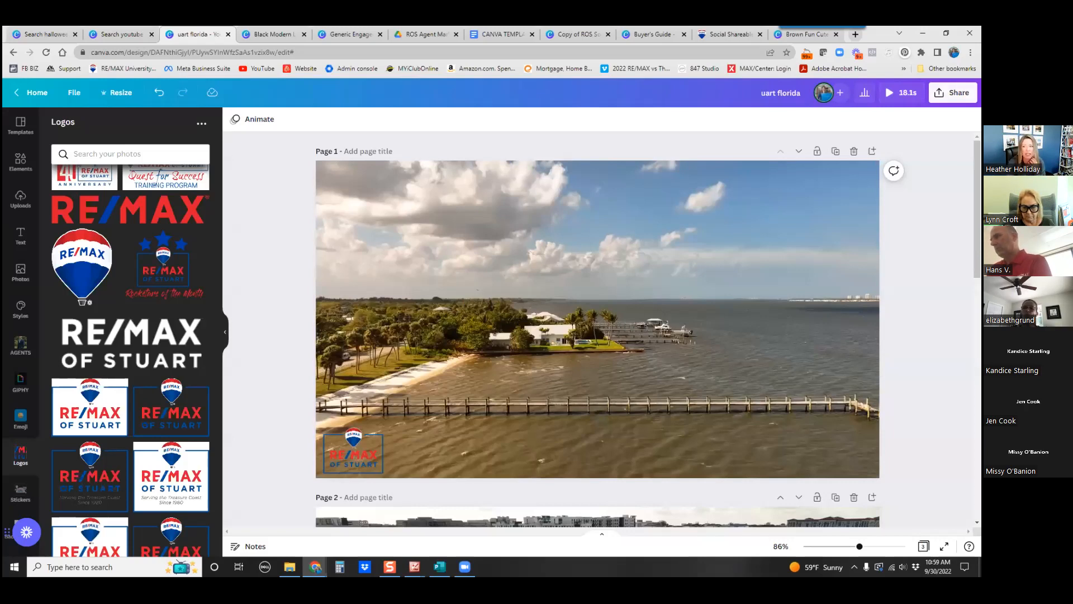
pyautogui.scroll(-5, 690, 346)
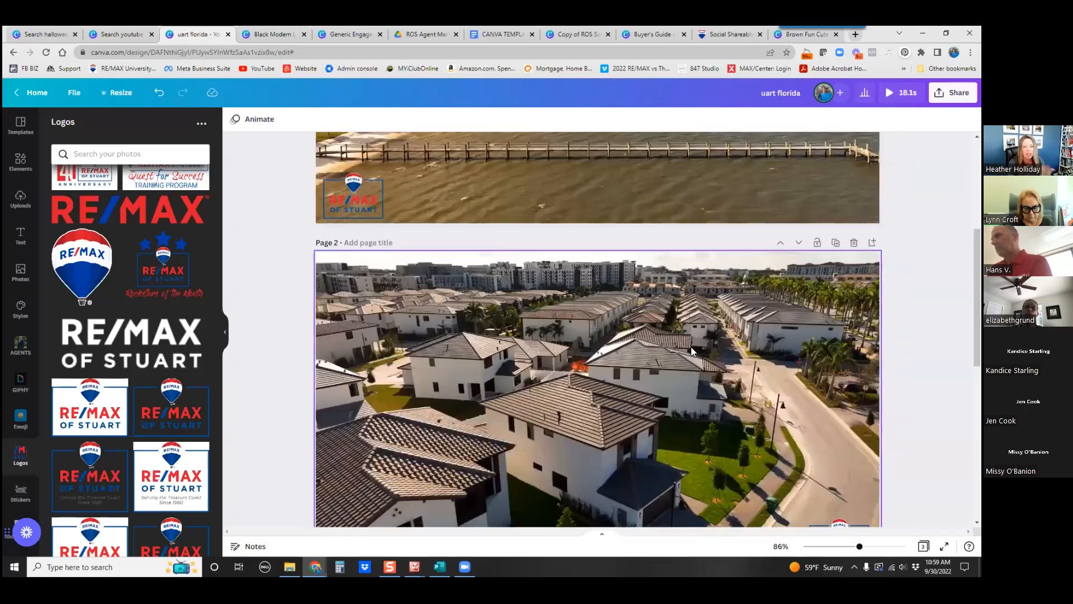
pyautogui.scroll(5, 691, 347)
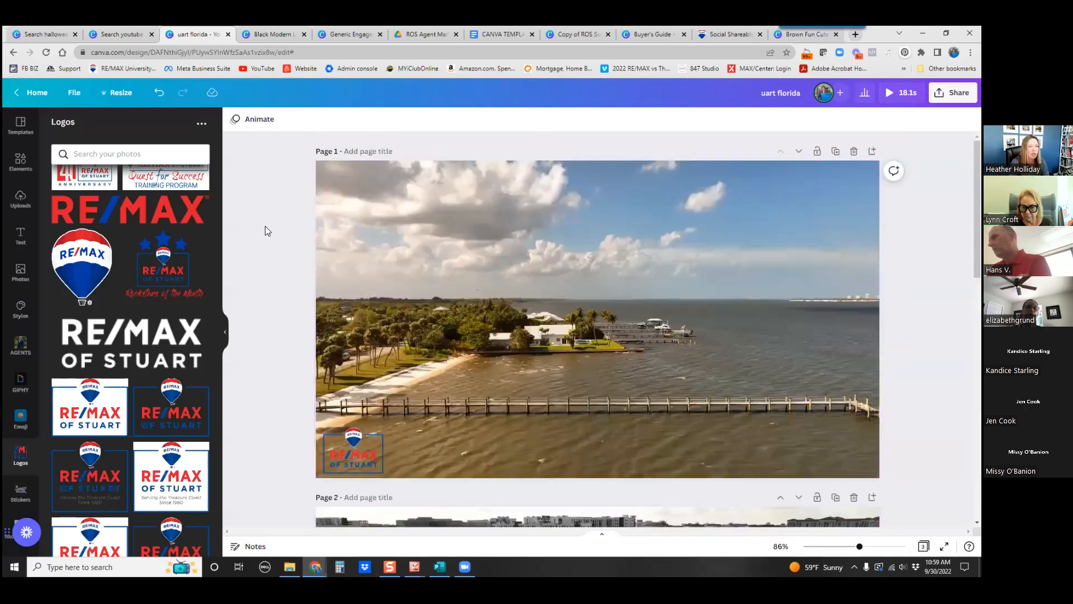
# Step: Add a subheading reading "Jensen Beach, FL" to page 1, enlarge it to size 36.6 and place it in the page's upper-right sky
pyautogui.click(20, 235)
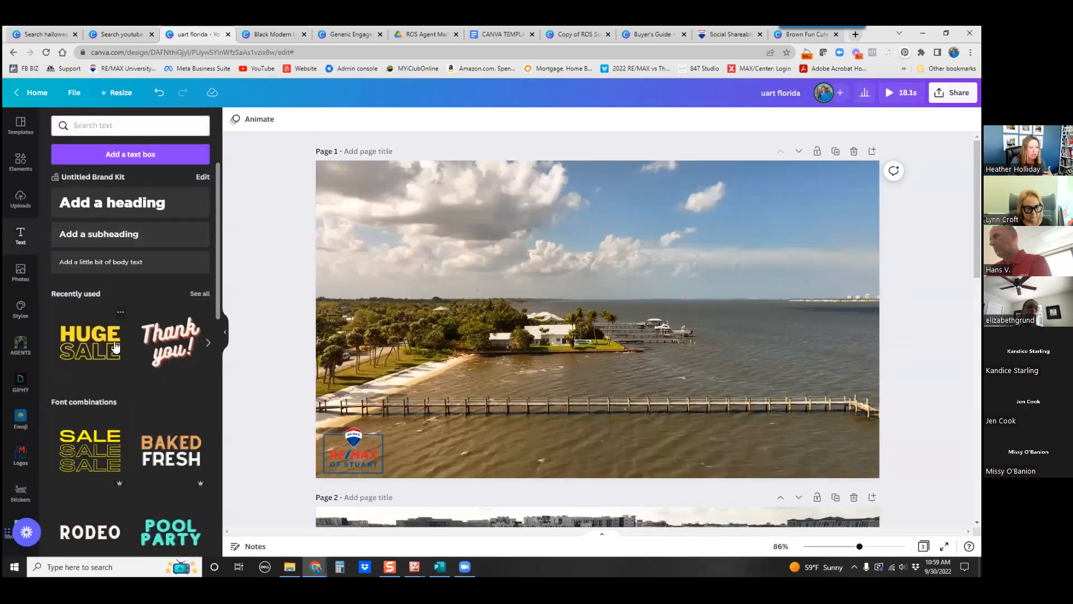
pyautogui.scroll(-5, 119, 355)
pyautogui.scroll(-5, 123, 374)
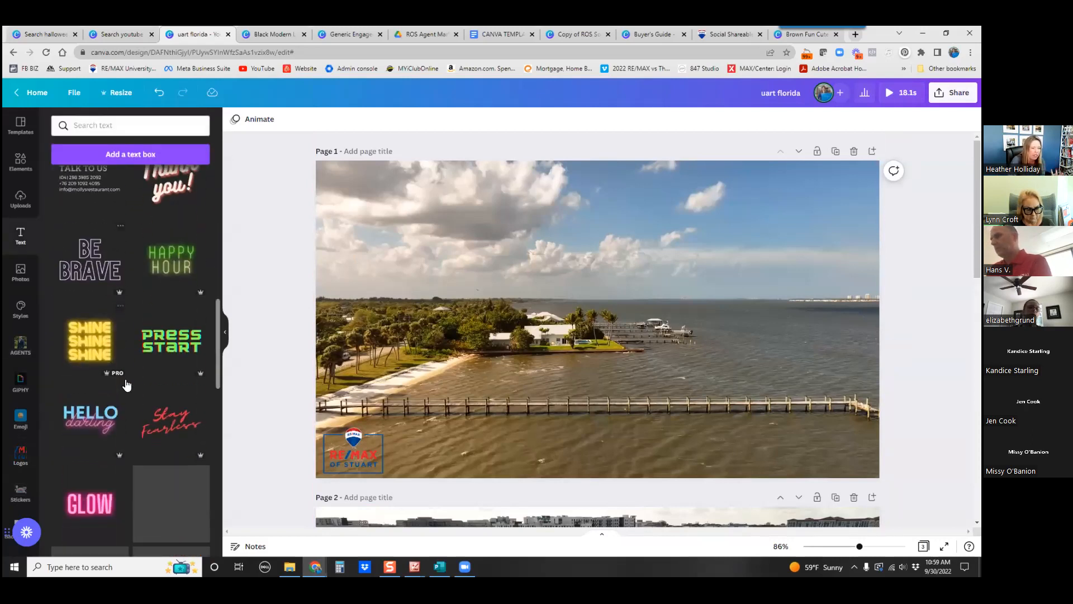
pyautogui.scroll(4, 109, 346)
pyautogui.scroll(8, 107, 339)
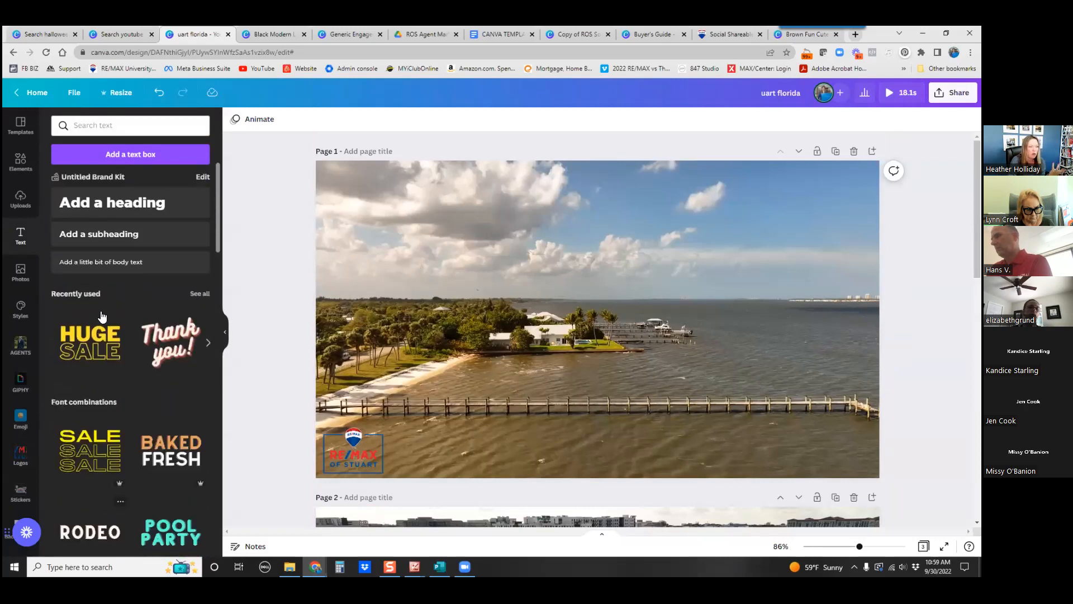
pyautogui.click(143, 234)
pyautogui.write('Jense')
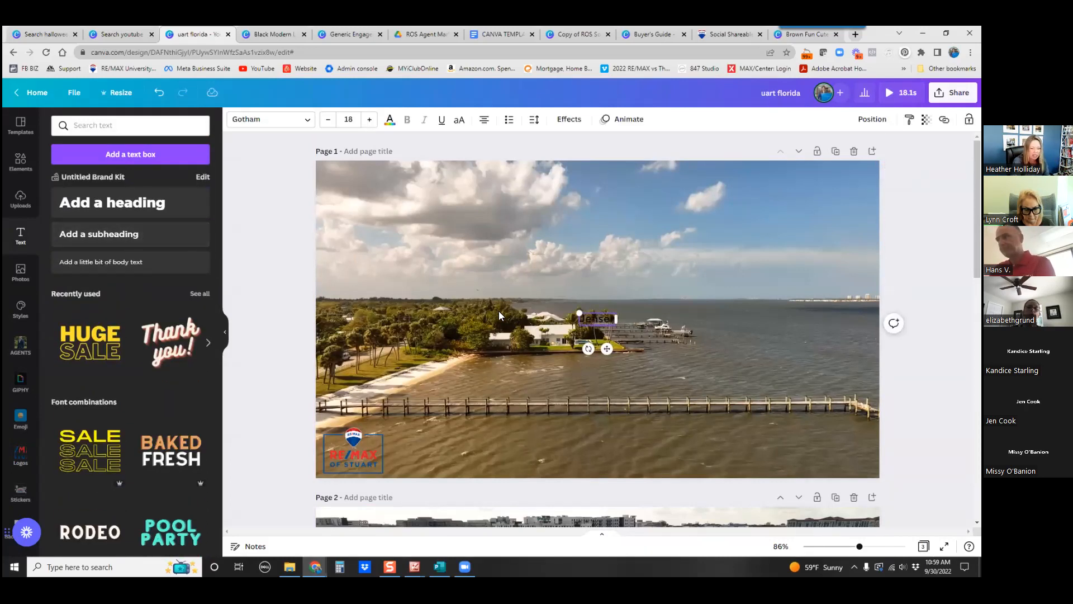
pyautogui.write('n Beach, FL')
pyautogui.moveTo(558, 313); pyautogui.dragTo(457, 280)
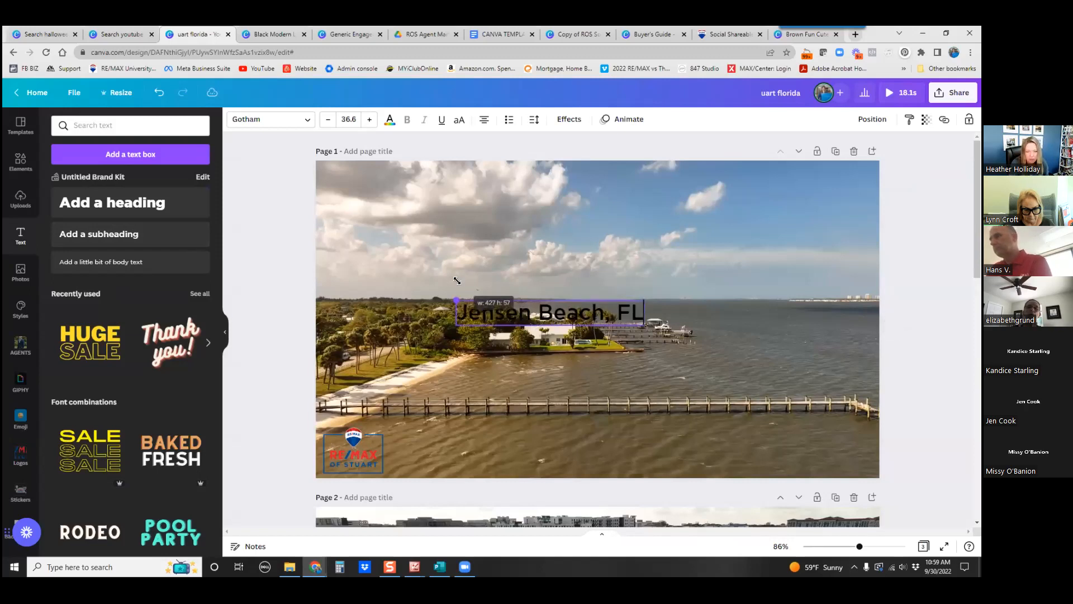
pyautogui.moveTo(606, 316); pyautogui.dragTo(820, 215)
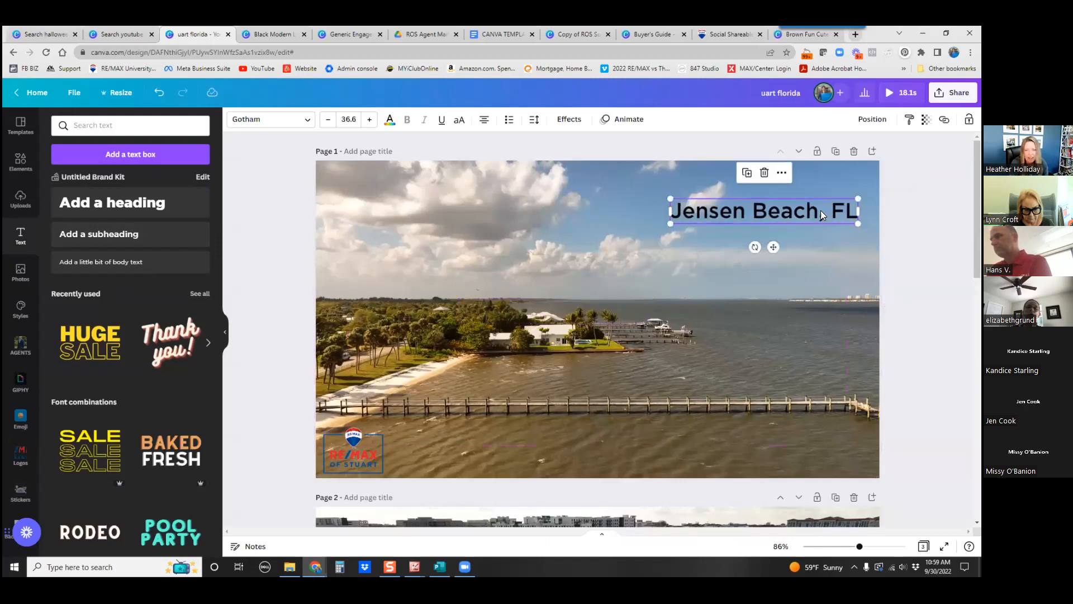
# Step: Apply the Splice effect to the "Jensen Beach, FL" text with the light blue RE/MAX brand color
pyautogui.click(569, 119)
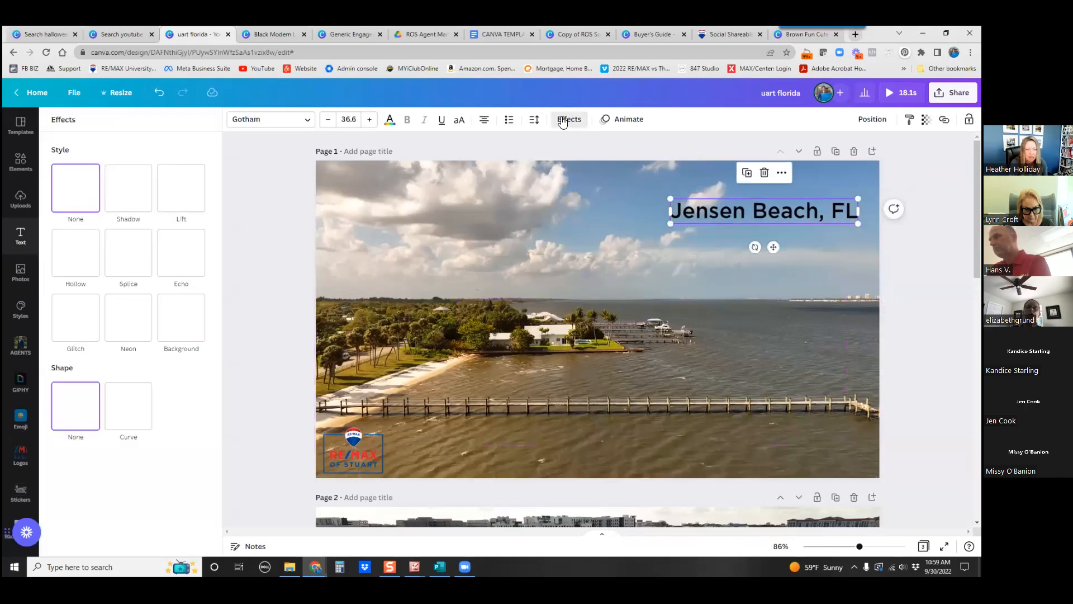
pyautogui.click(131, 257)
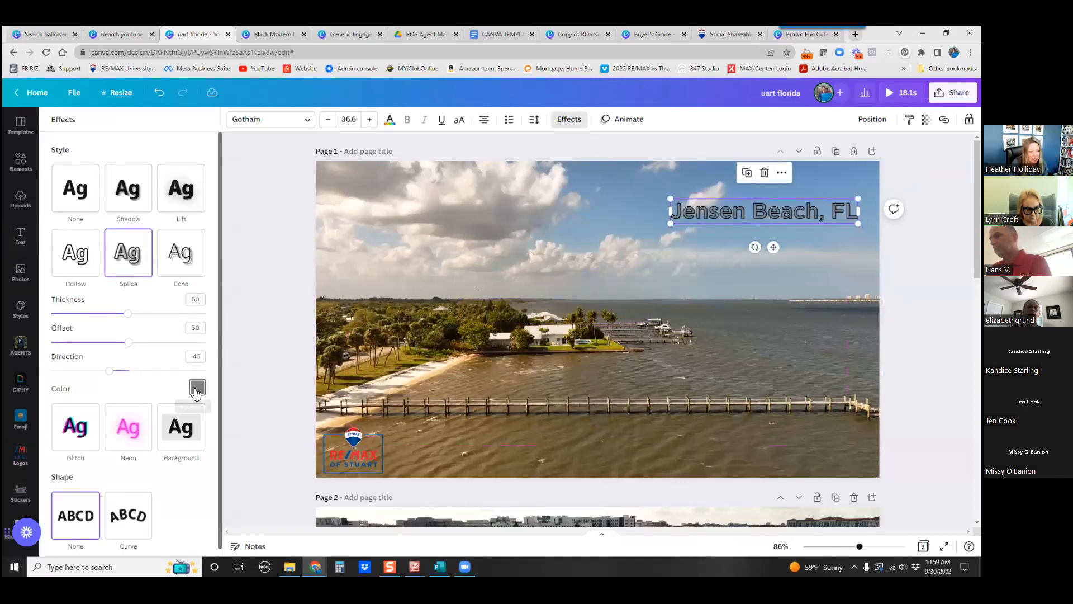
pyautogui.click(197, 387)
pyautogui.click(63, 306)
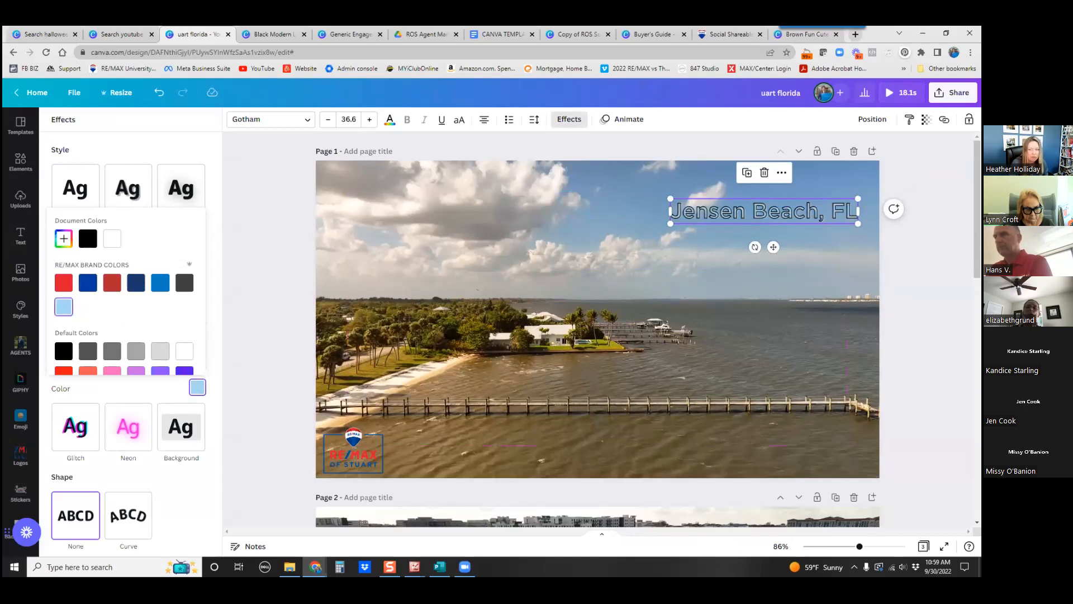
pyautogui.click(613, 177)
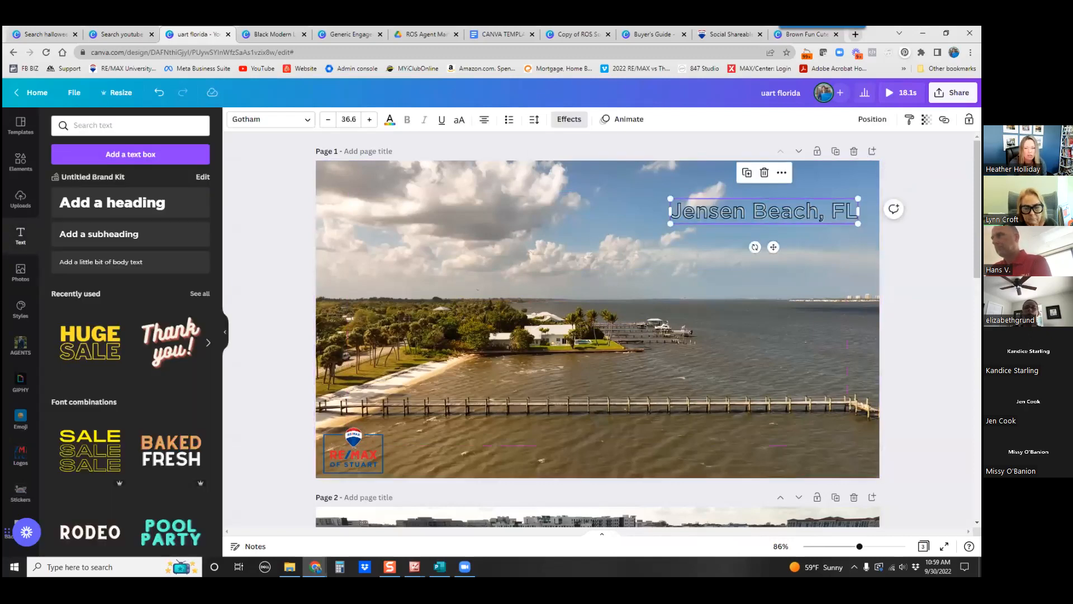
pyautogui.press('Escape')
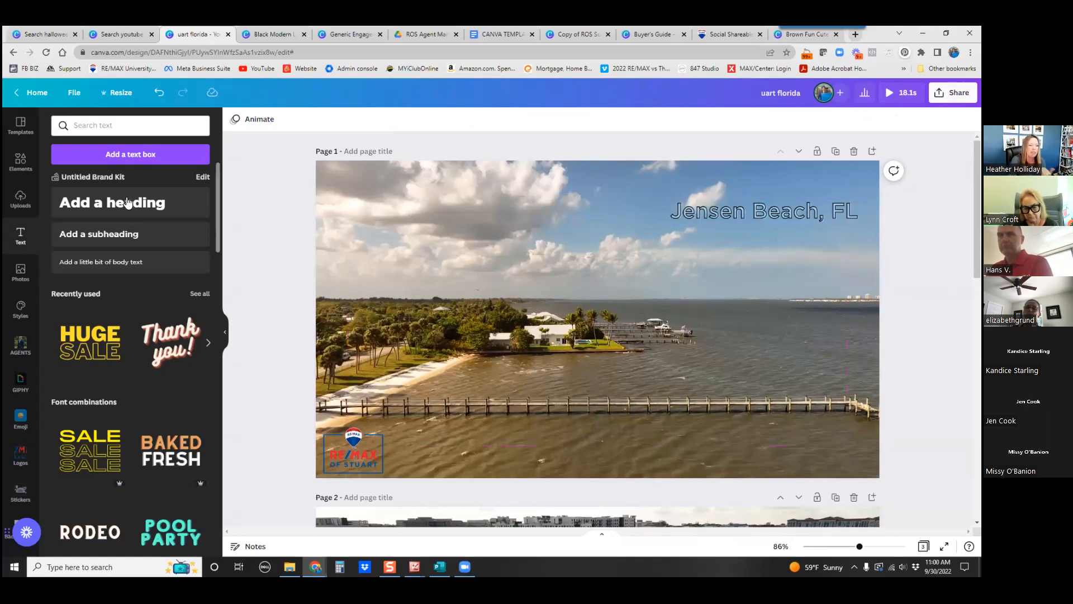
# Step: Close the uart florida design and look over the halloween video templates and the CANVA TEMPLATE LINKS document
pyautogui.click(228, 34)
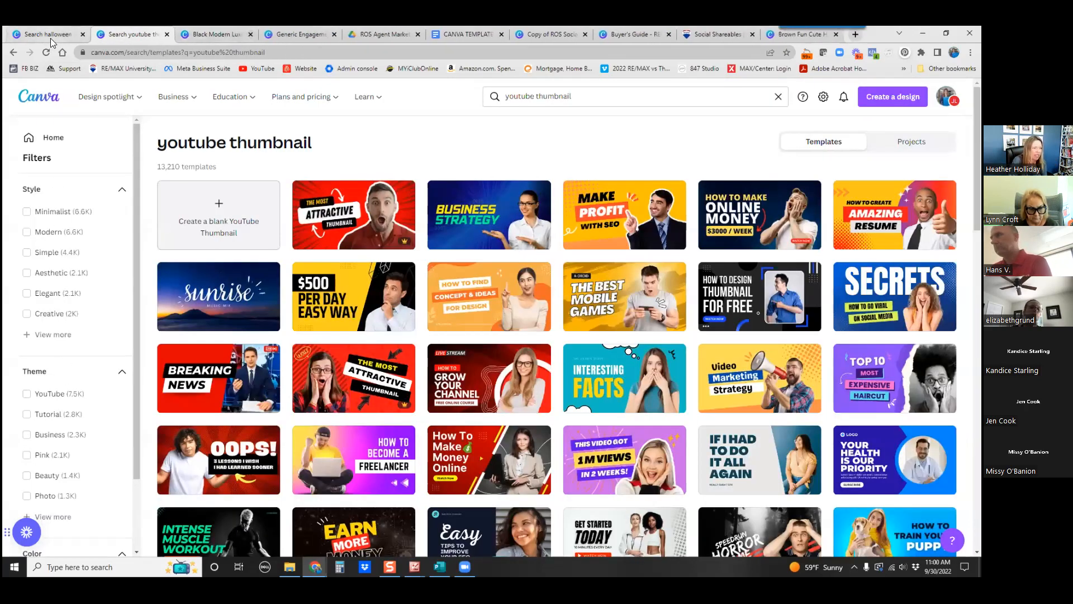
pyautogui.click(50, 38)
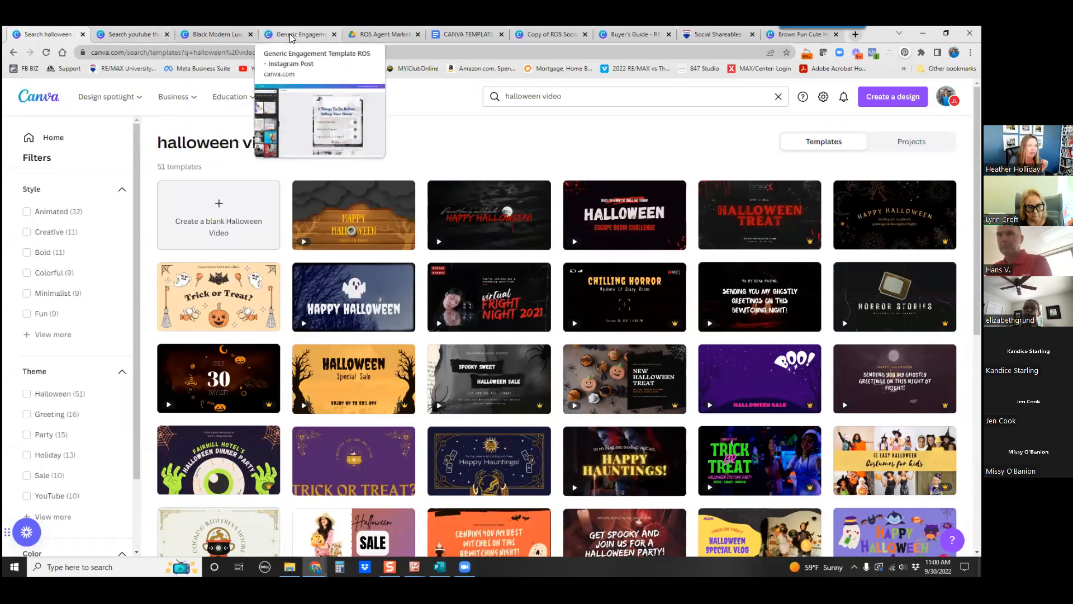
pyautogui.click(451, 33)
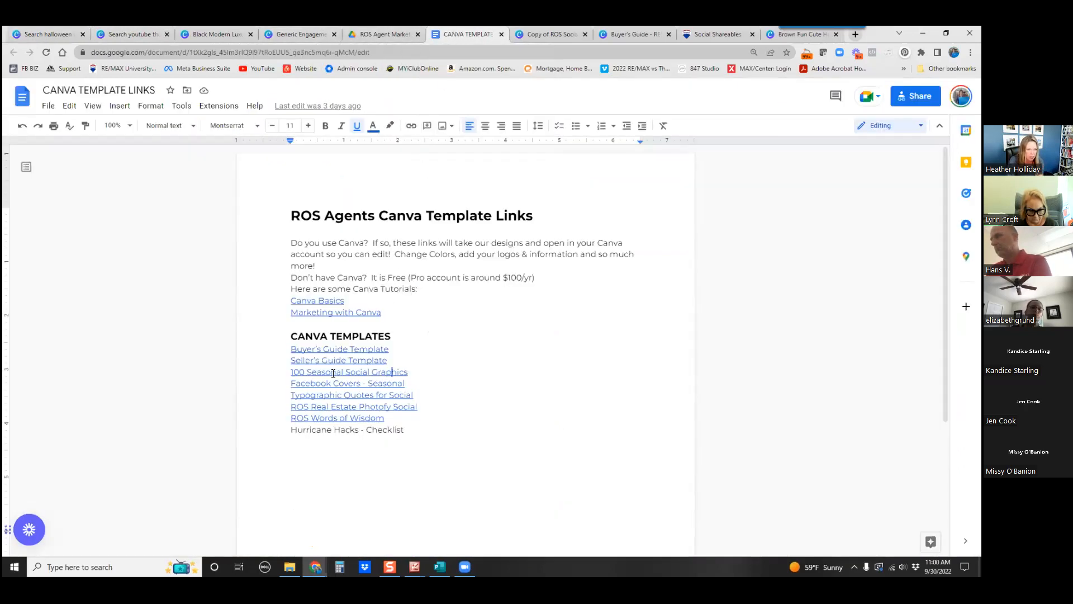
# Step: From the open house flyer design, upload August_housing_report_vdieo_CUSTOMIZABLE from the August 2022 Housing Report Collateral folder
pyautogui.click(204, 35)
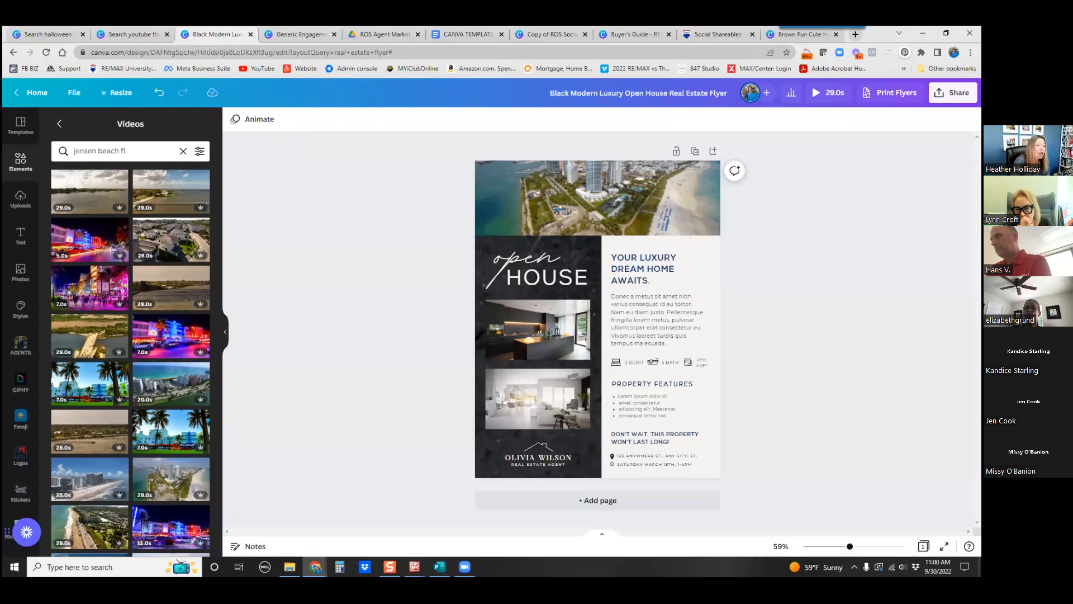
pyautogui.click(20, 198)
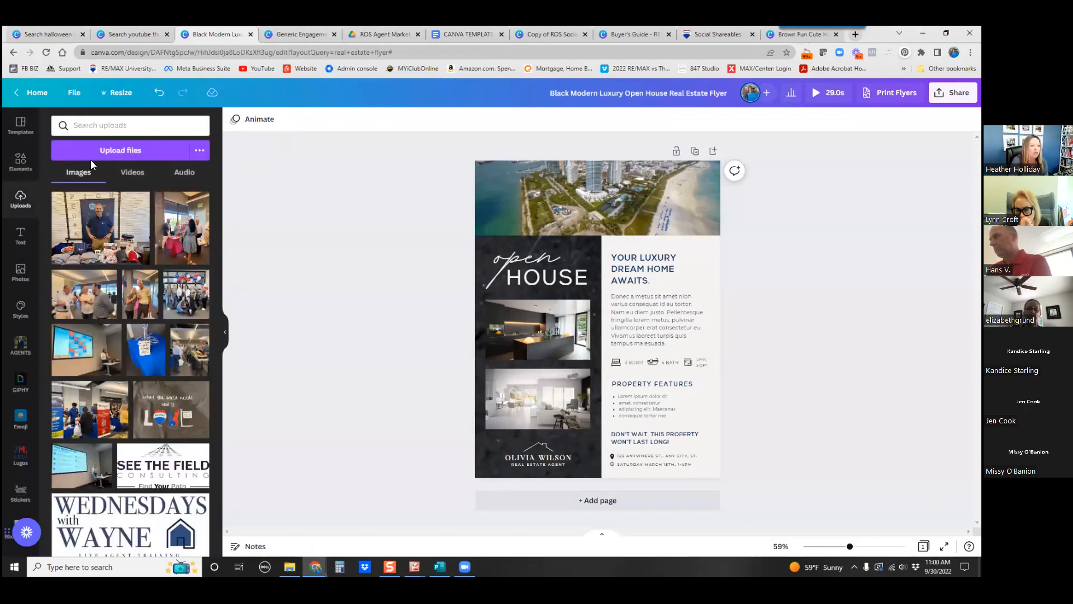
pyautogui.click(139, 153)
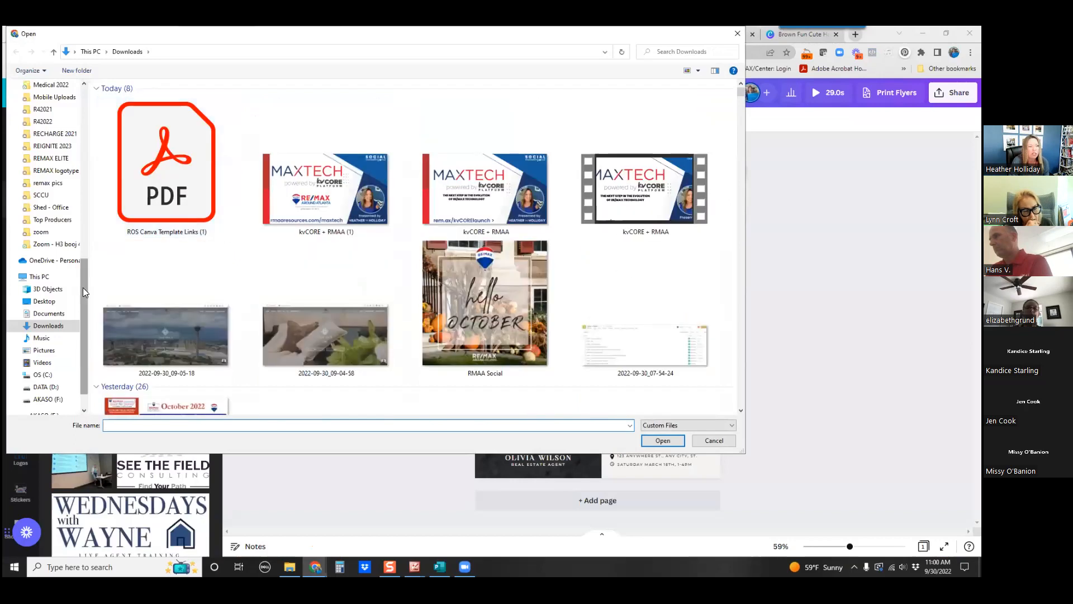
pyautogui.moveTo(83, 266); pyautogui.dragTo(85, 114)
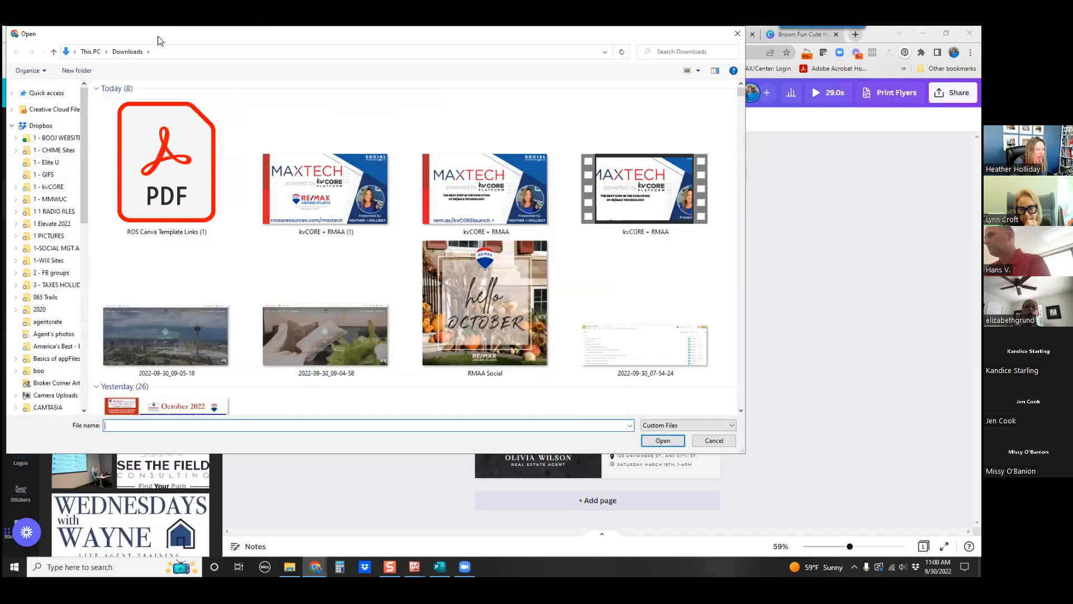
pyautogui.press('Escape')
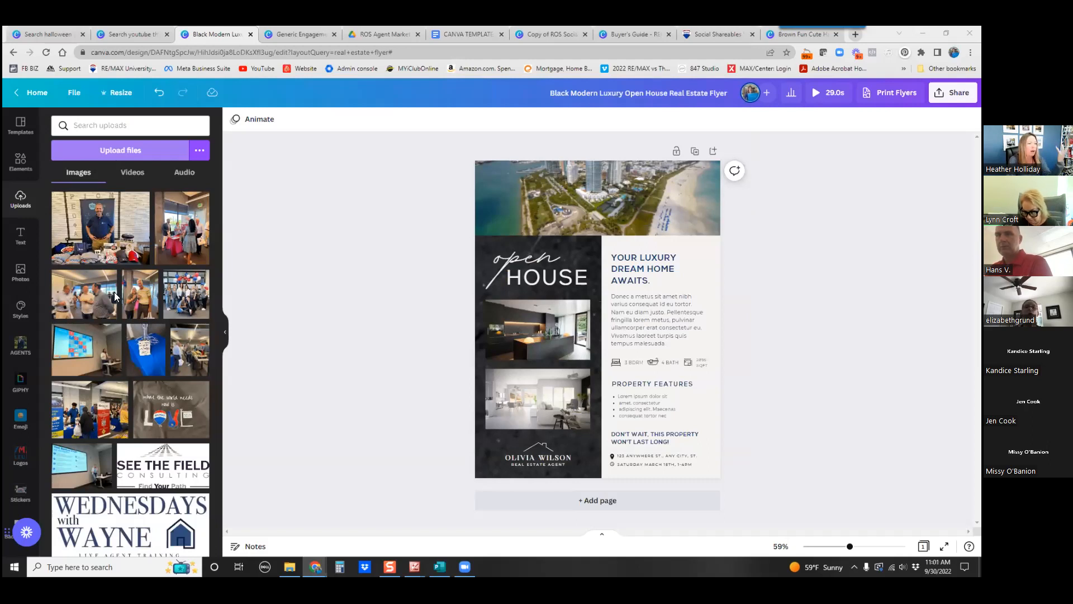
pyautogui.scroll(-5, 125, 335)
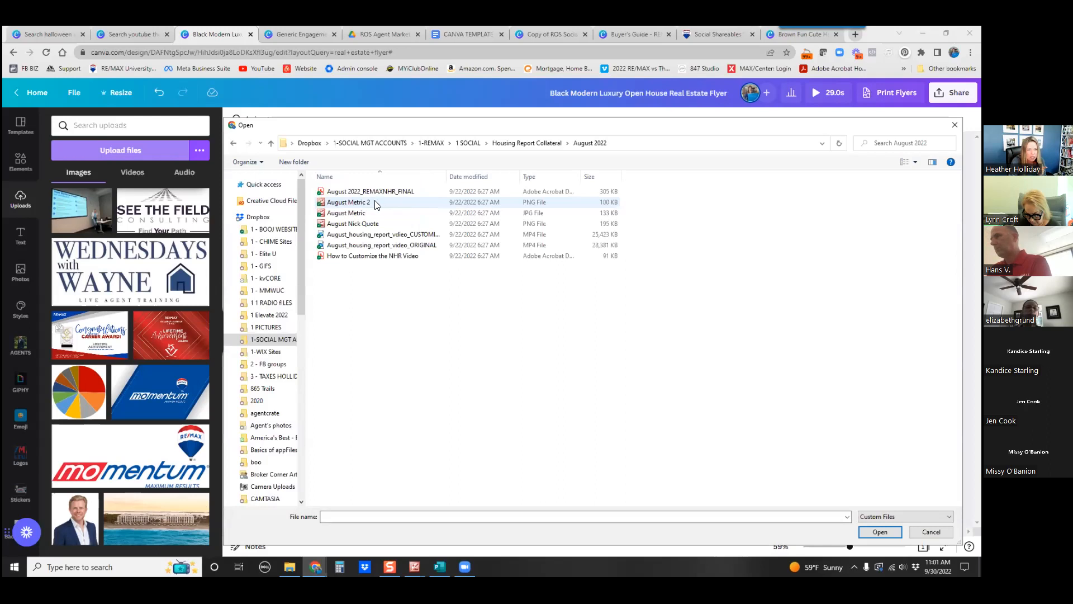
pyautogui.doubleClick(377, 236)
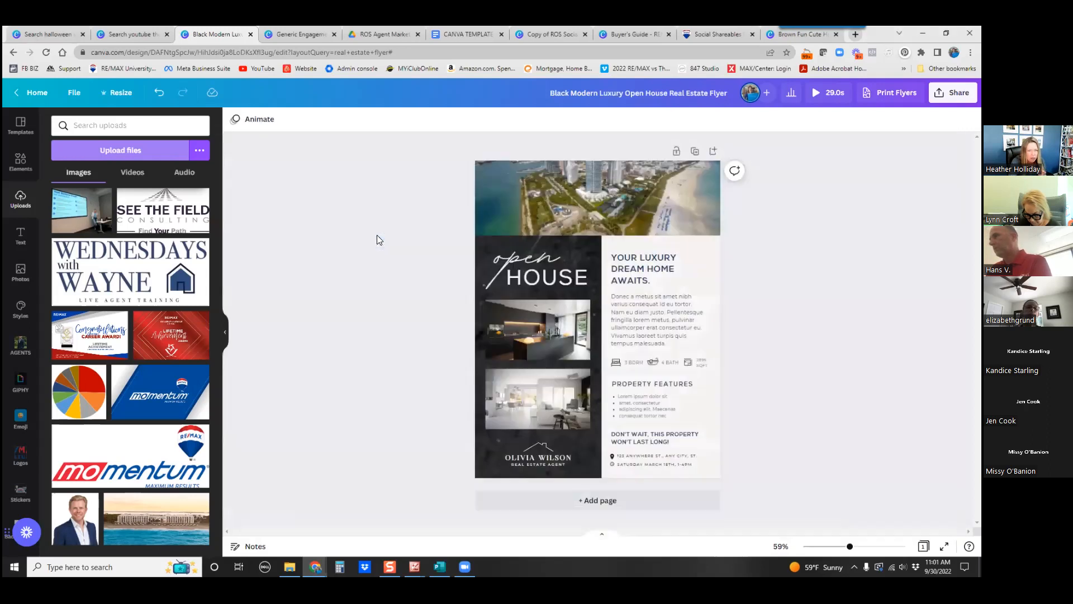
# Step: Look at the Generic Engagement template and close the Buyer's Guide and Copy of ROS Social designs
pyautogui.click(318, 36)
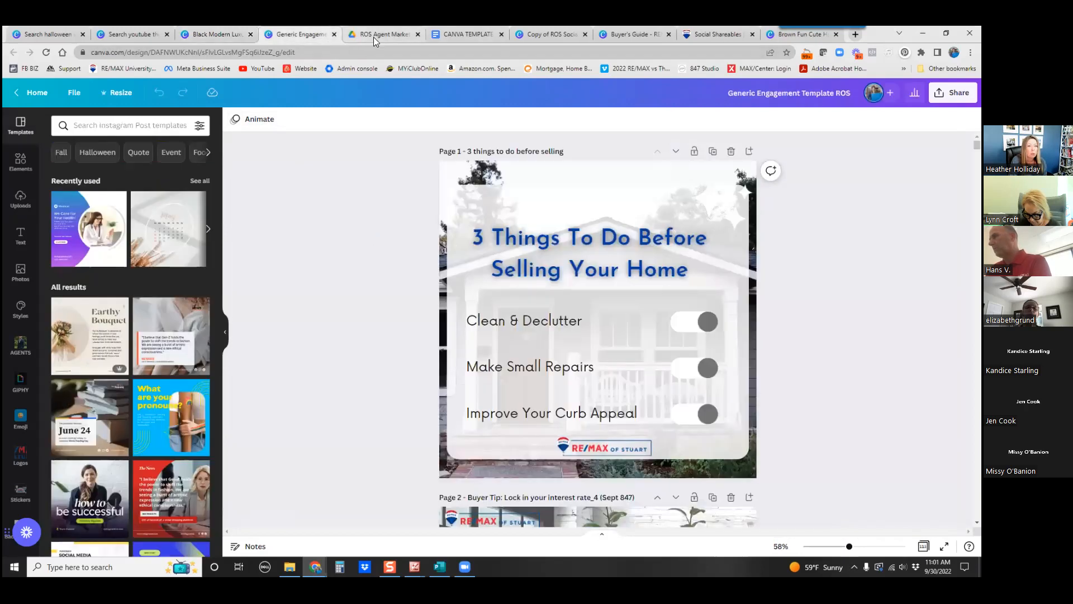
pyautogui.click(669, 35)
pyautogui.click(585, 35)
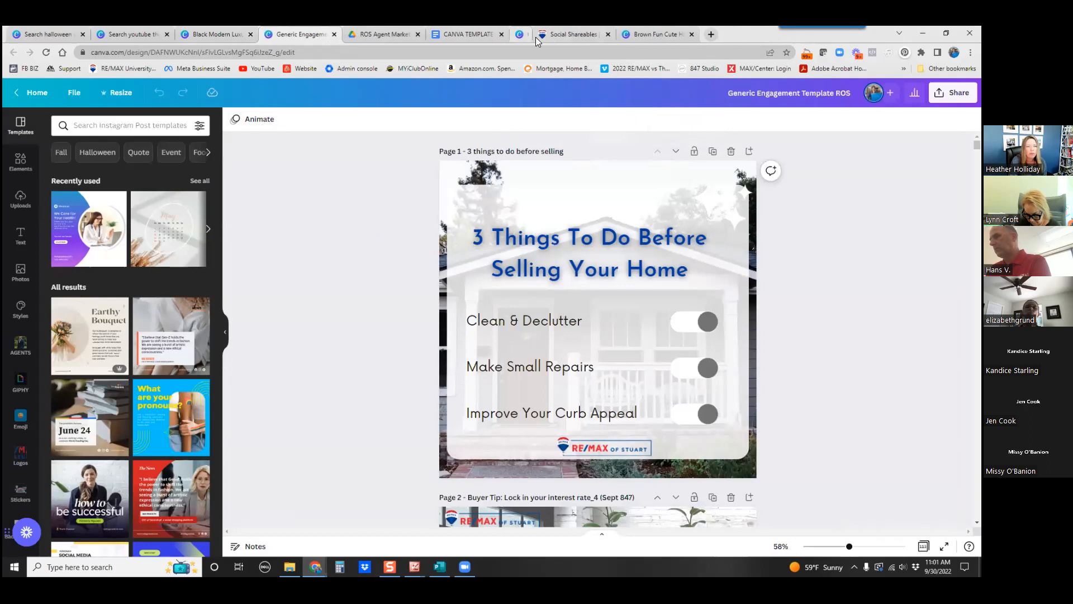
# Step: Create a blank YouTube thumbnail, upload August_housing_report_vdieo_CUSTOMIZABLE and fill the page with the housing report video
pyautogui.click(147, 34)
pyautogui.click(216, 190)
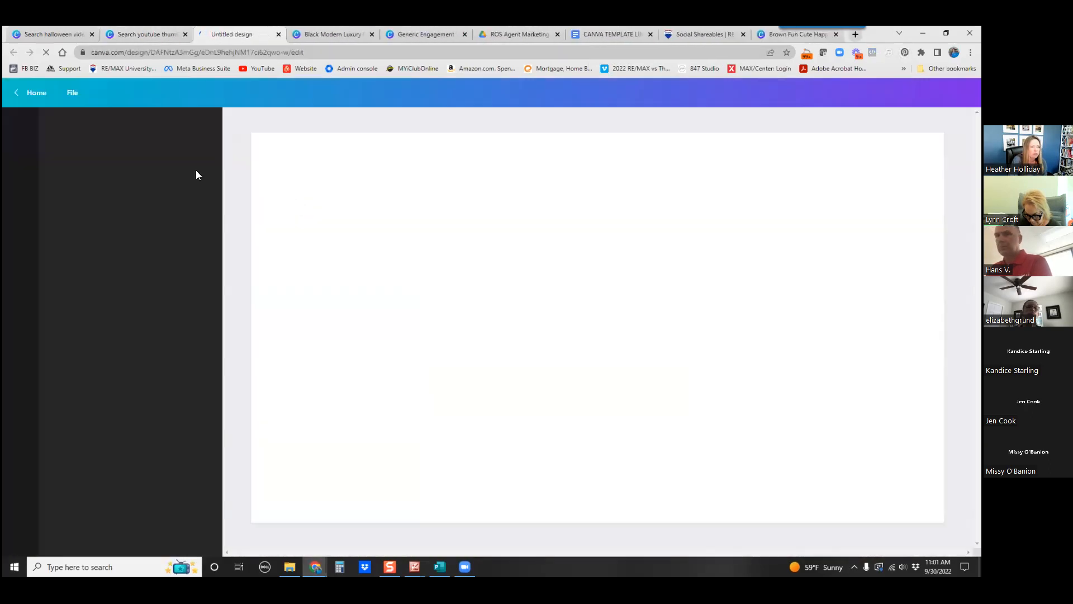
pyautogui.click(19, 207)
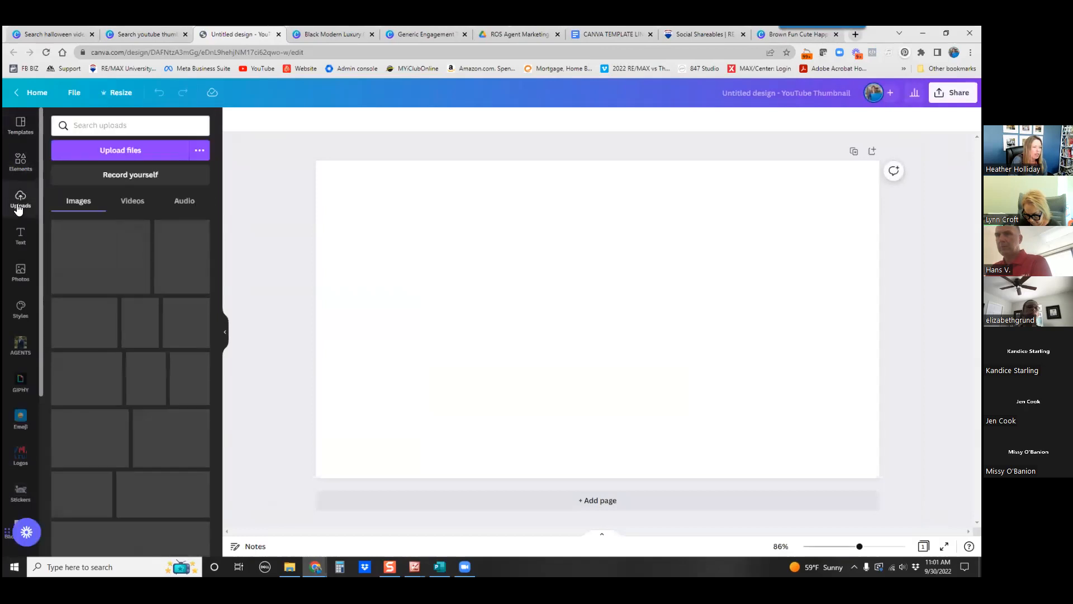
pyautogui.click(122, 149)
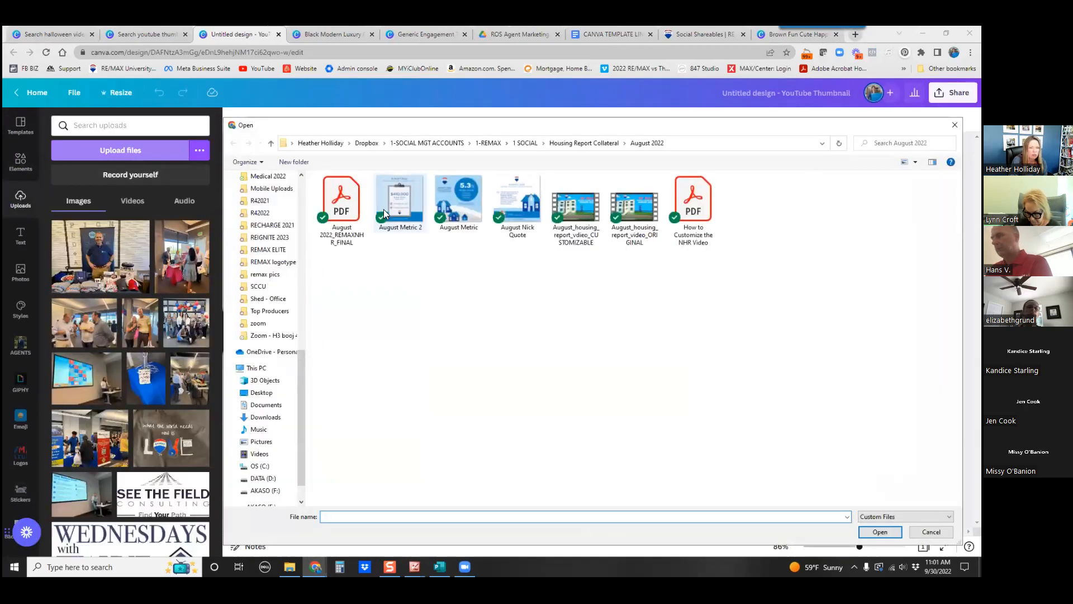
pyautogui.doubleClick(575, 205)
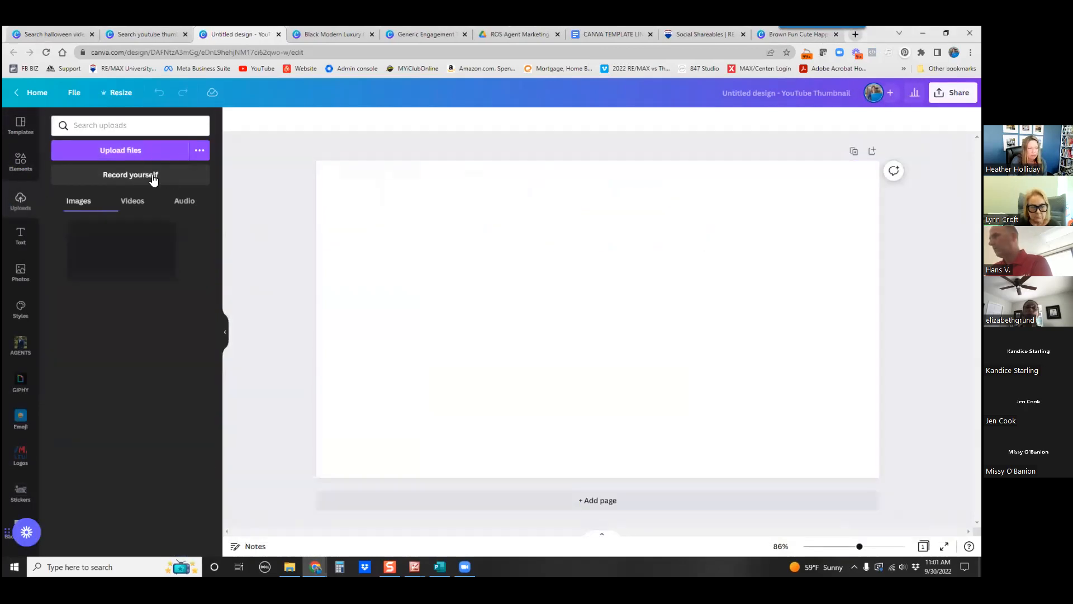
pyautogui.moveTo(89, 245); pyautogui.dragTo(333, 228)
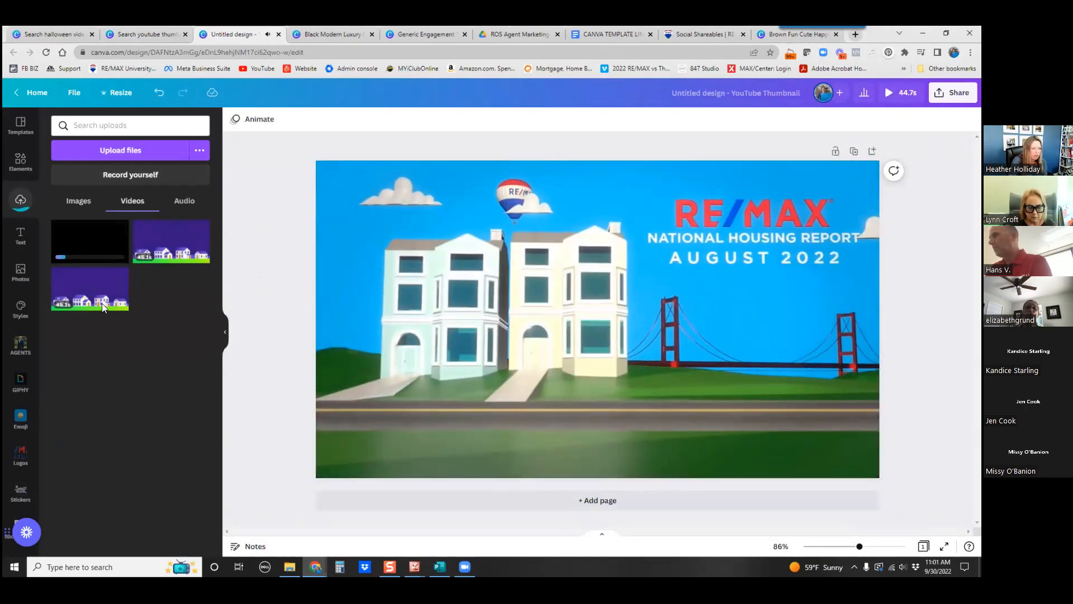
# Step: Look into the ROS Intro-Outro Videos folder, then leave the untitled thumbnail design despite unsaved changes
pyautogui.scroll(-3, 18, 478)
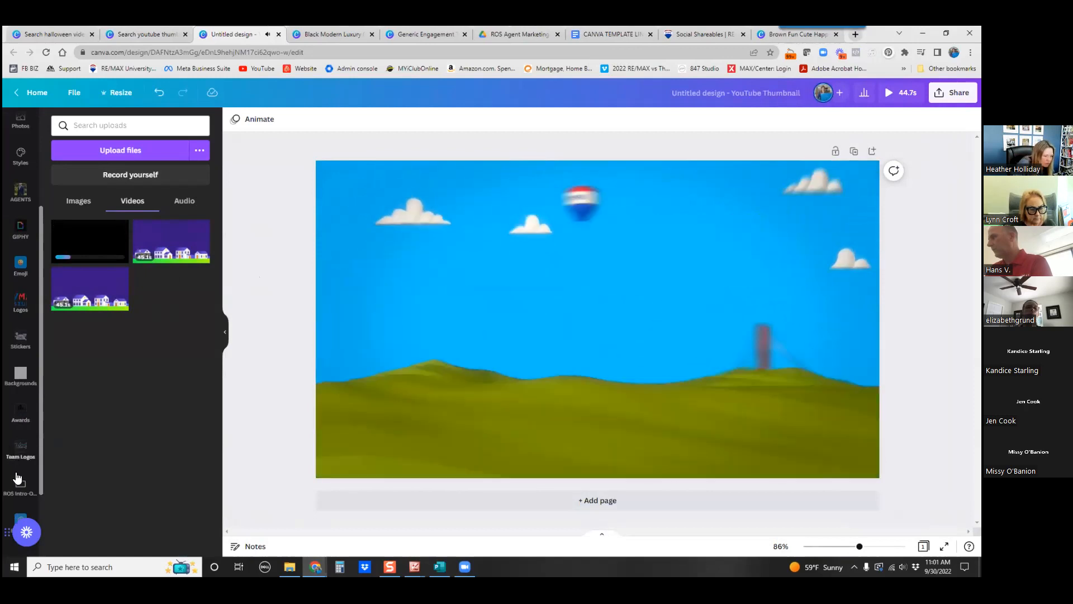
pyautogui.click(19, 481)
pyautogui.moveTo(138, 214); pyautogui.dragTo(160, 157)
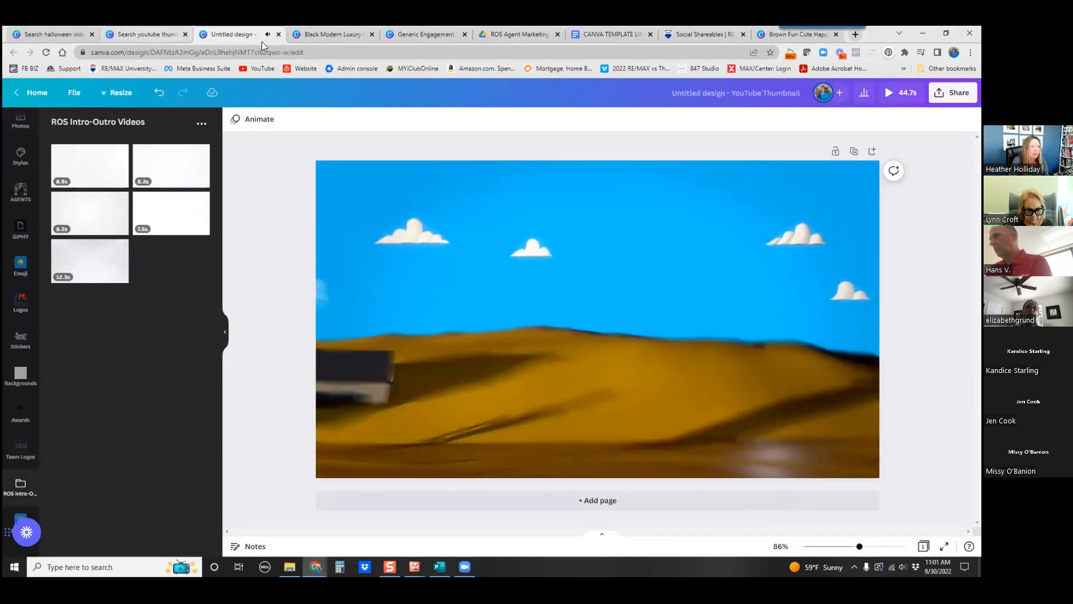
pyautogui.click(279, 34)
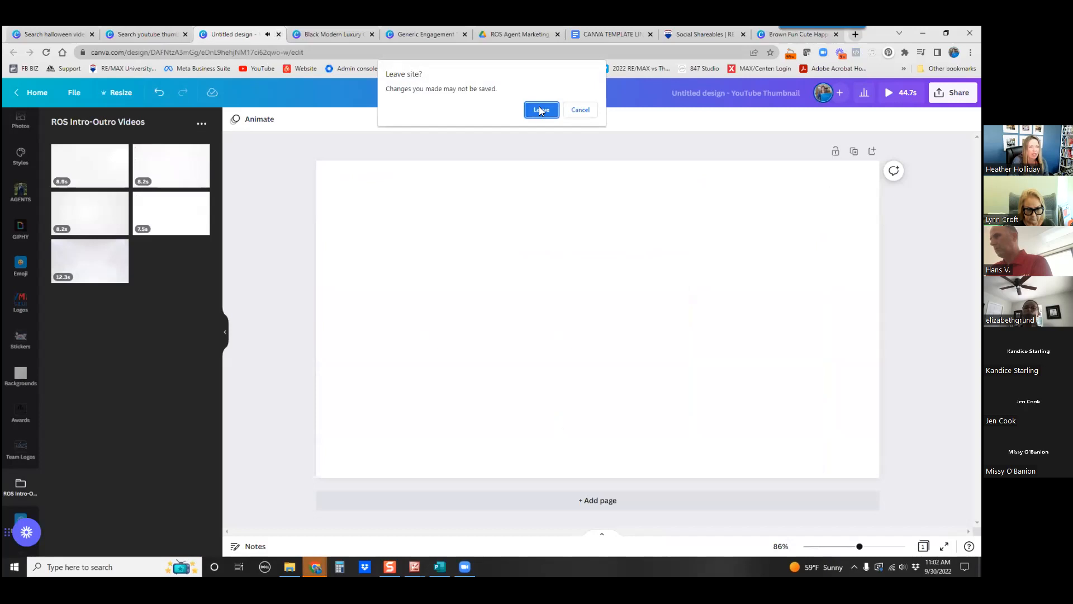
pyautogui.click(541, 110)
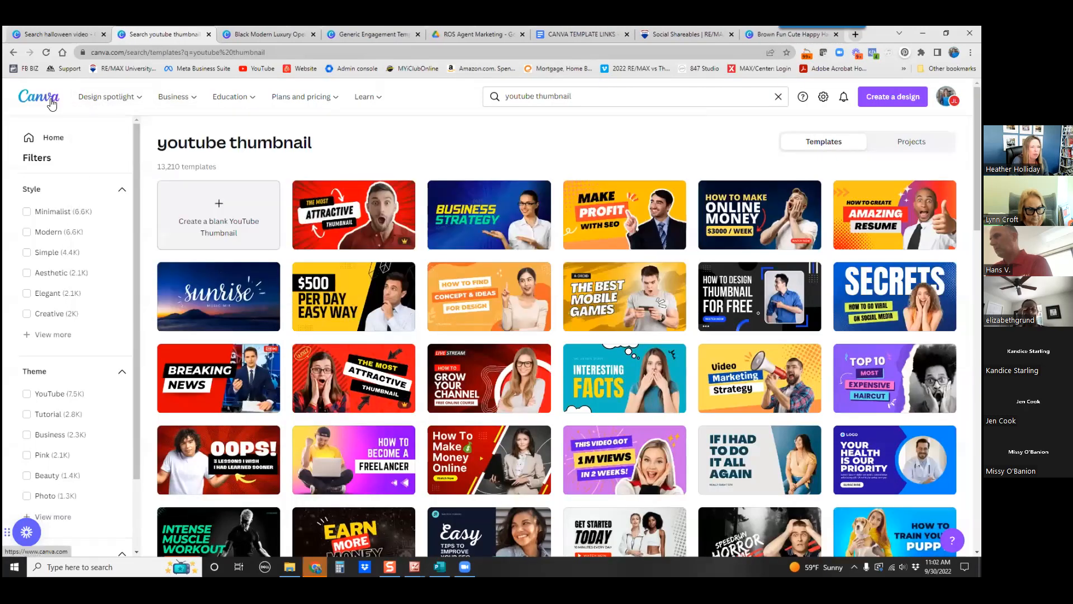
# Step: Go to the Canva home page and search the templates for "video"
pyautogui.click(51, 99)
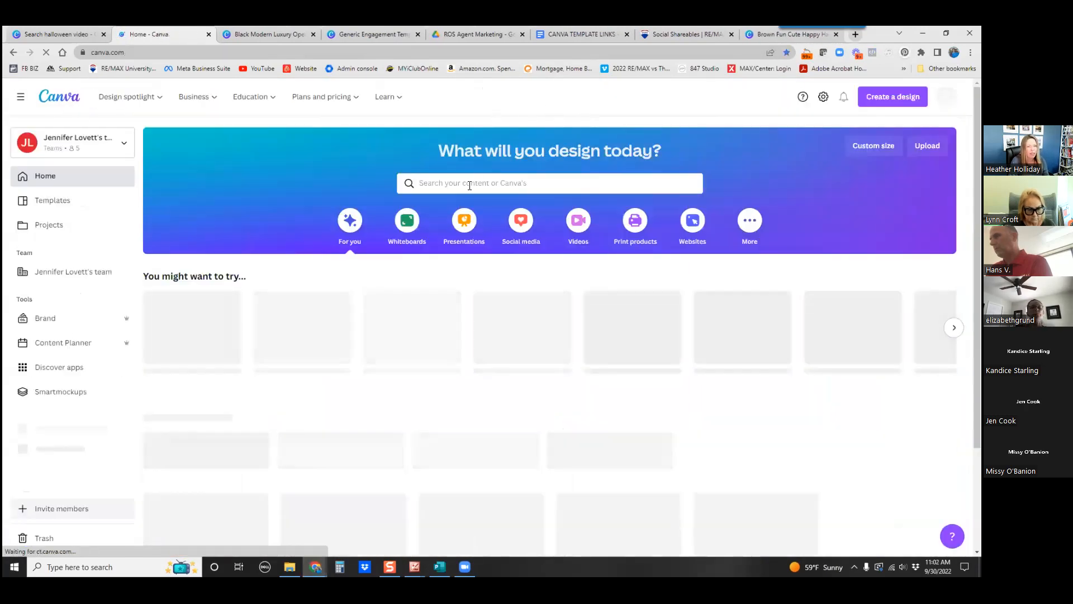
pyautogui.click(469, 182)
pyautogui.write('video')
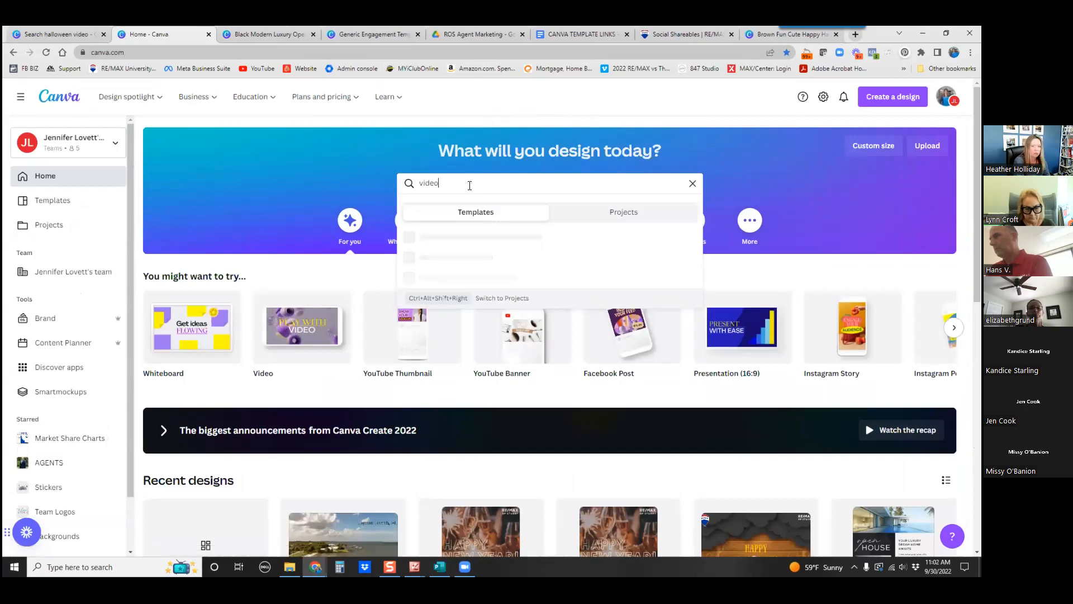
pyautogui.click(463, 239)
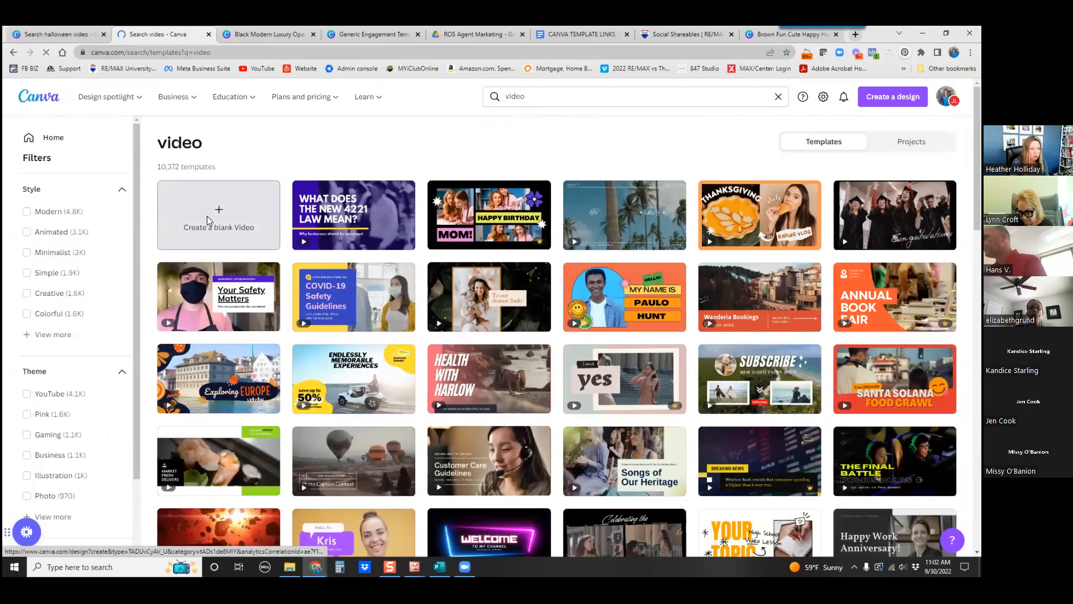
# Step: Create a blank video design, upload August_housing_report_vdieo_CUSTOMIZABLE and fill the page with that housing report video
pyautogui.click(206, 220)
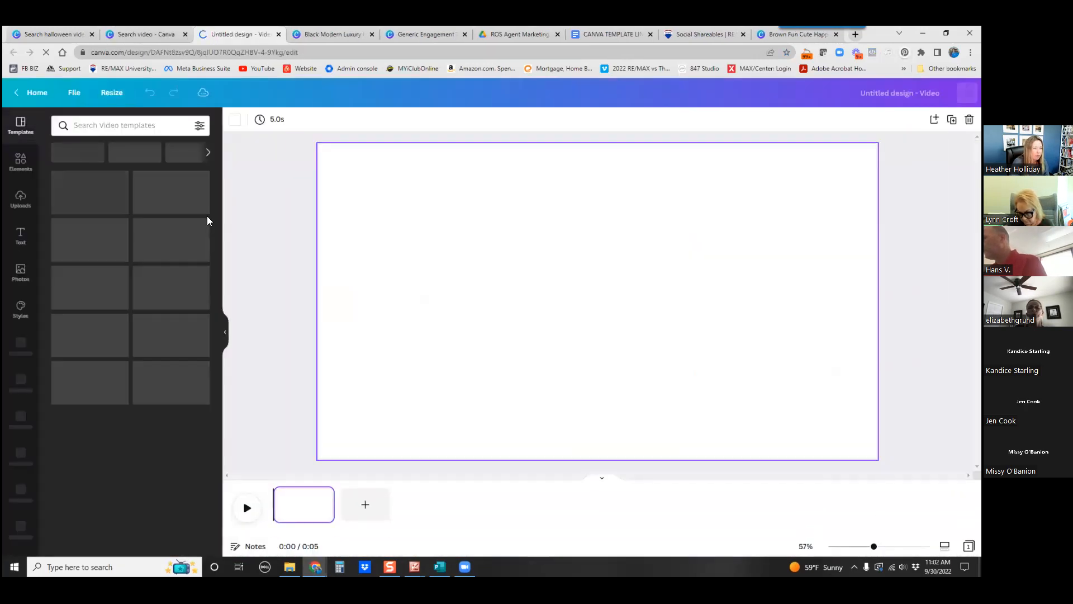
pyautogui.click(20, 198)
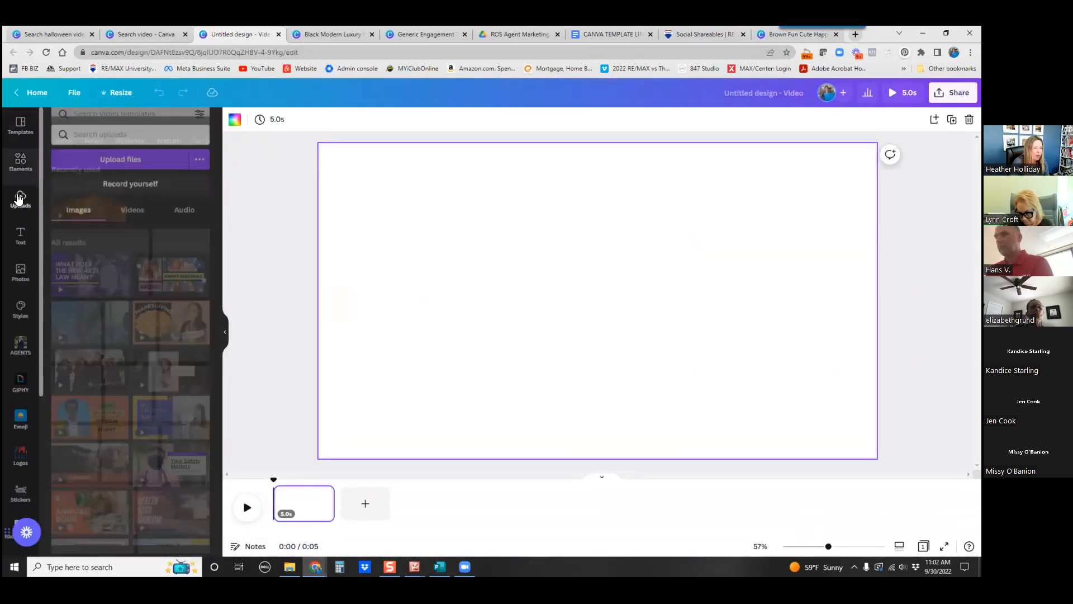
pyautogui.click(109, 150)
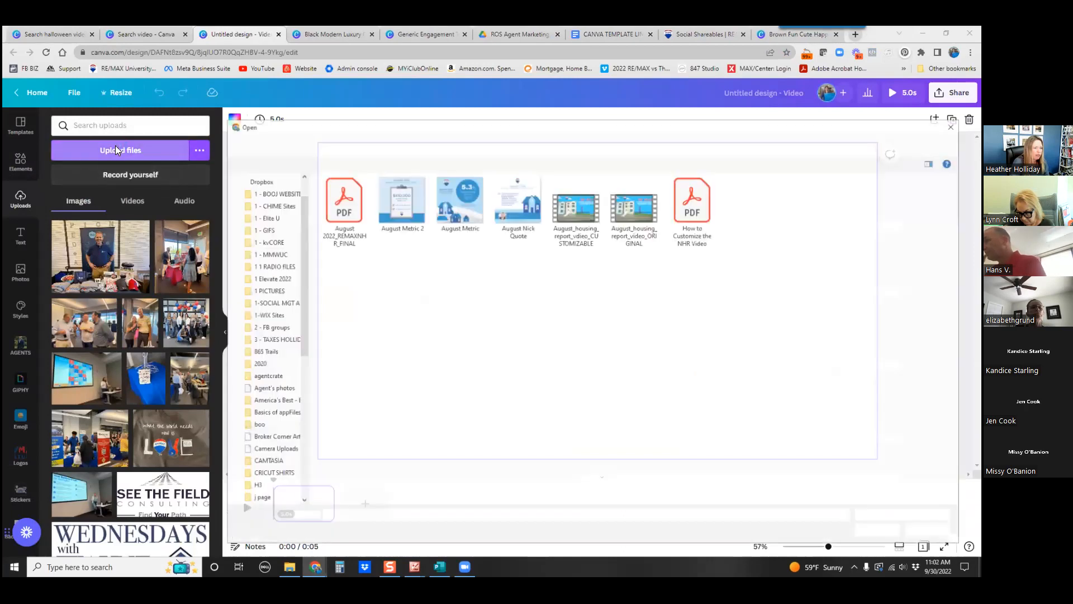
pyautogui.doubleClick(576, 213)
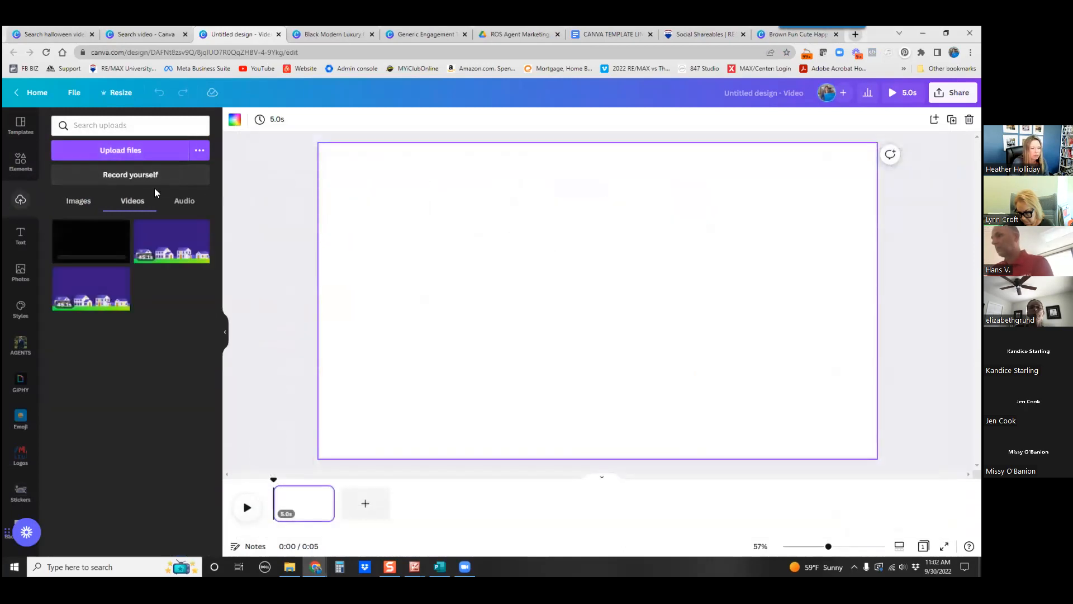
pyautogui.moveTo(91, 245); pyautogui.dragTo(337, 233)
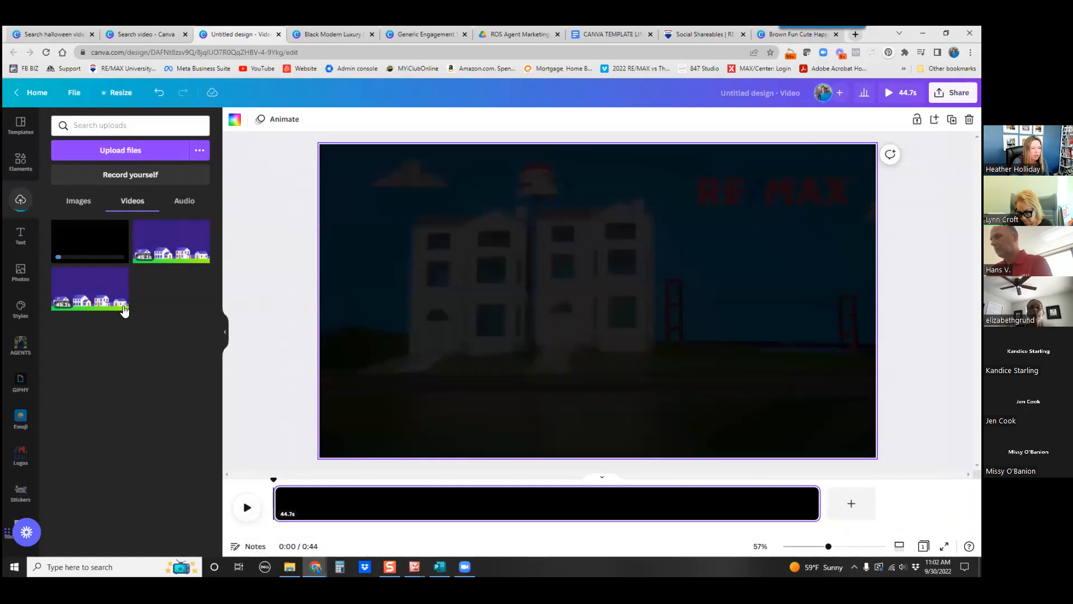
# Step: Append the 8.2-second clip from the ROS Intro-Outro Videos folder after the housing report video as a second page
pyautogui.scroll(-2, 11, 248)
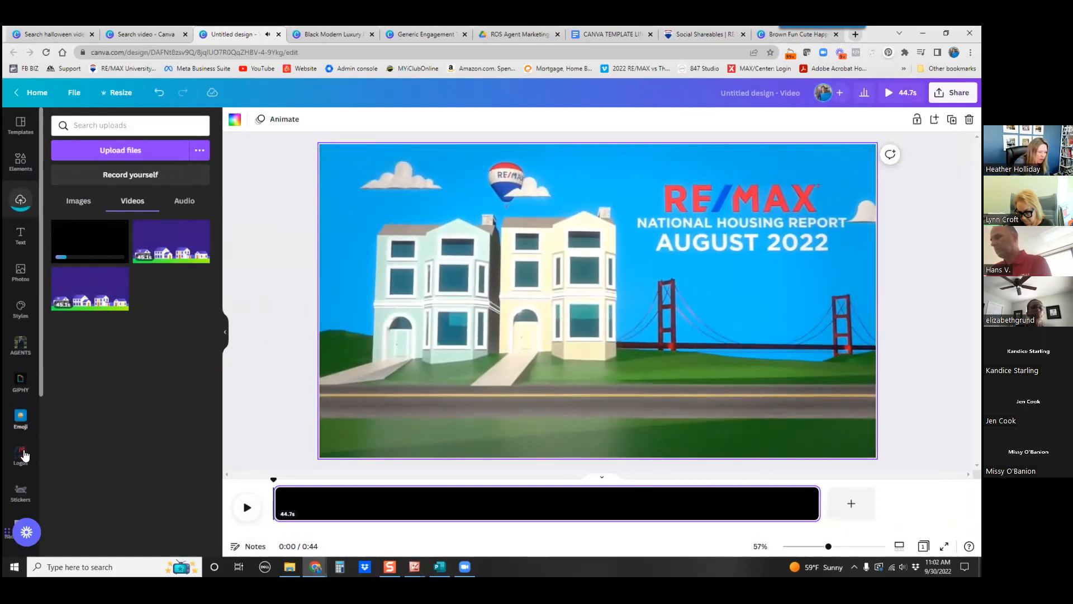
pyautogui.scroll(-3, 21, 427)
pyautogui.click(20, 435)
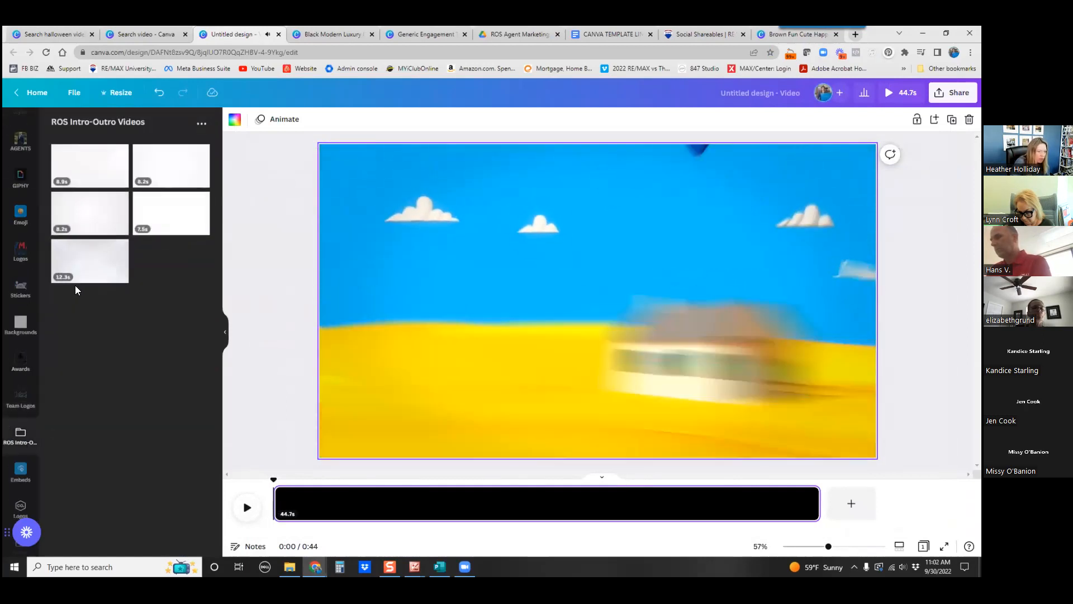
pyautogui.moveTo(106, 197); pyautogui.dragTo(826, 519)
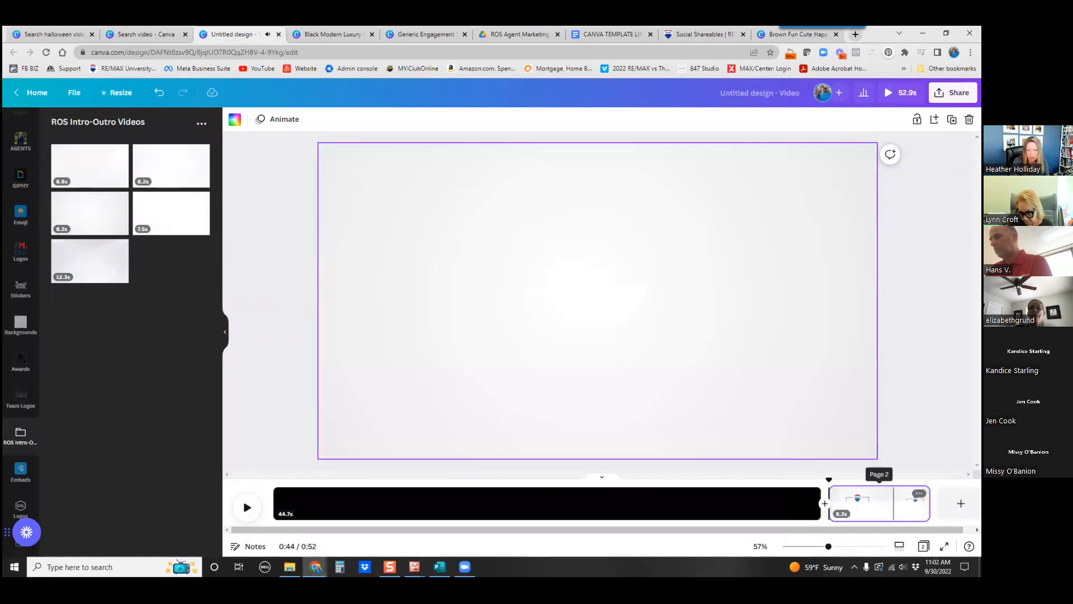
# Step: Add the white RE/MAX of Stuart logo to the housing report page, shrunk into its lower-left corner
pyautogui.click(288, 512)
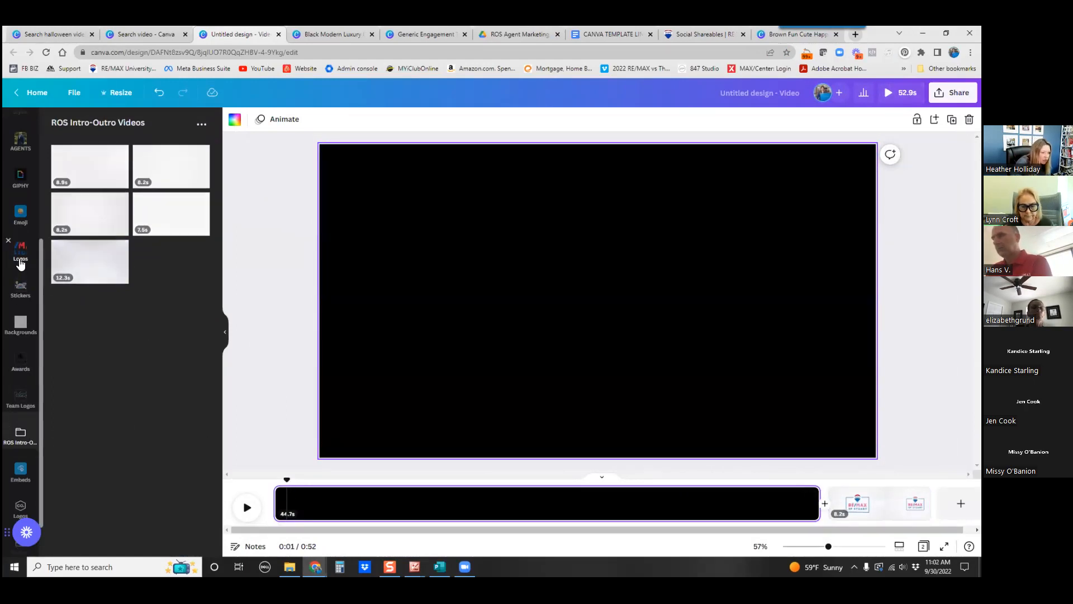
pyautogui.click(21, 261)
pyautogui.scroll(-4, 129, 363)
pyautogui.click(131, 394)
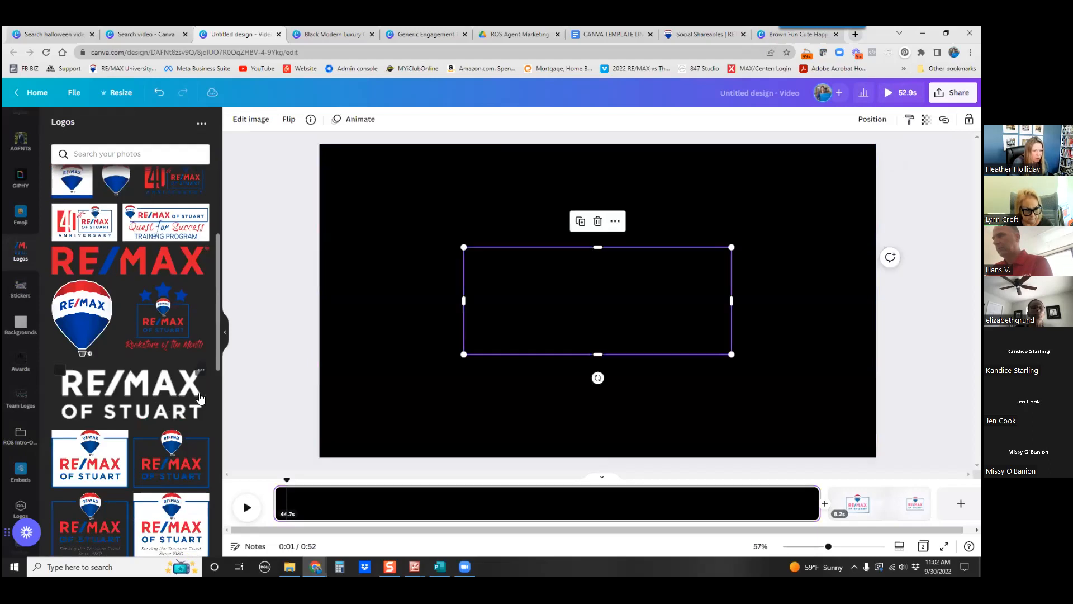
pyautogui.moveTo(733, 246); pyautogui.dragTo(353, 439)
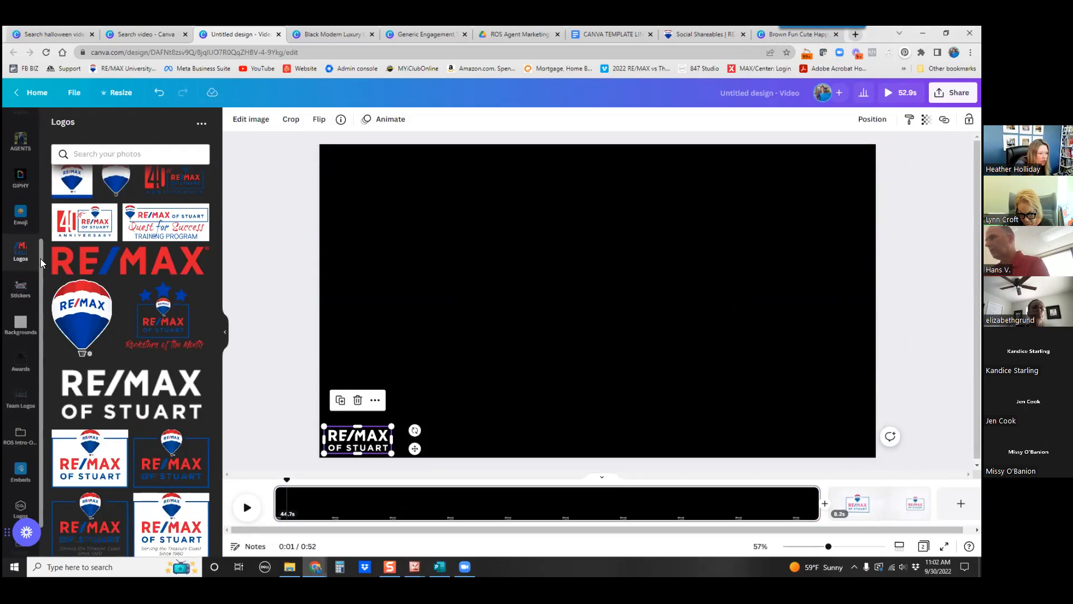
# Step: Add the text "remax-stuart-fl.com" to the housing report page and enlarge it to font size 31.2
pyautogui.scroll(4, 25, 190)
pyautogui.click(20, 269)
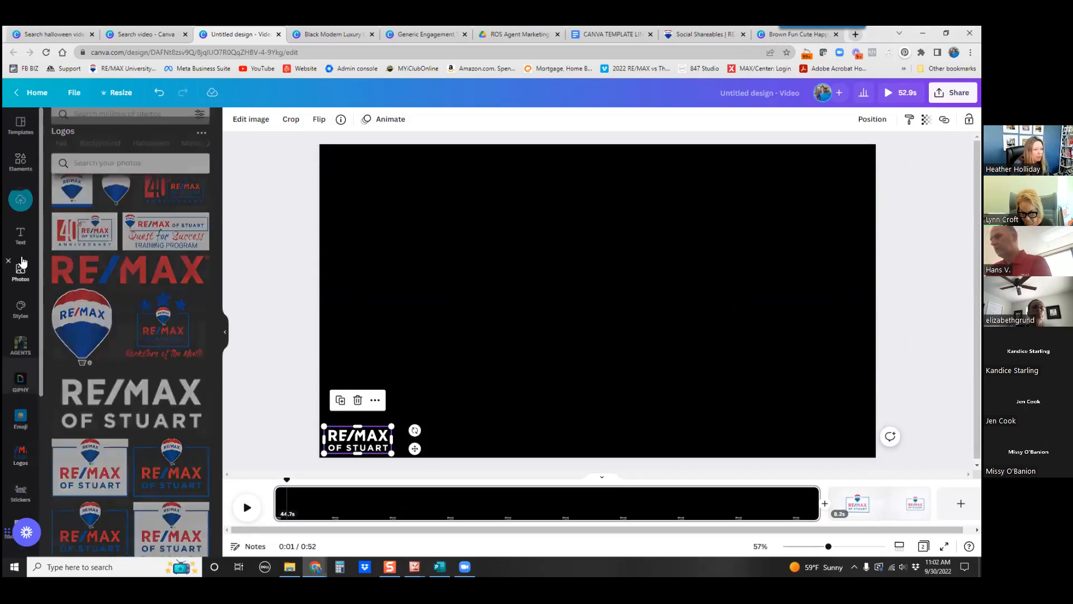
pyautogui.click(20, 235)
pyautogui.click(121, 233)
pyautogui.write('remax-stuart-fl.com')
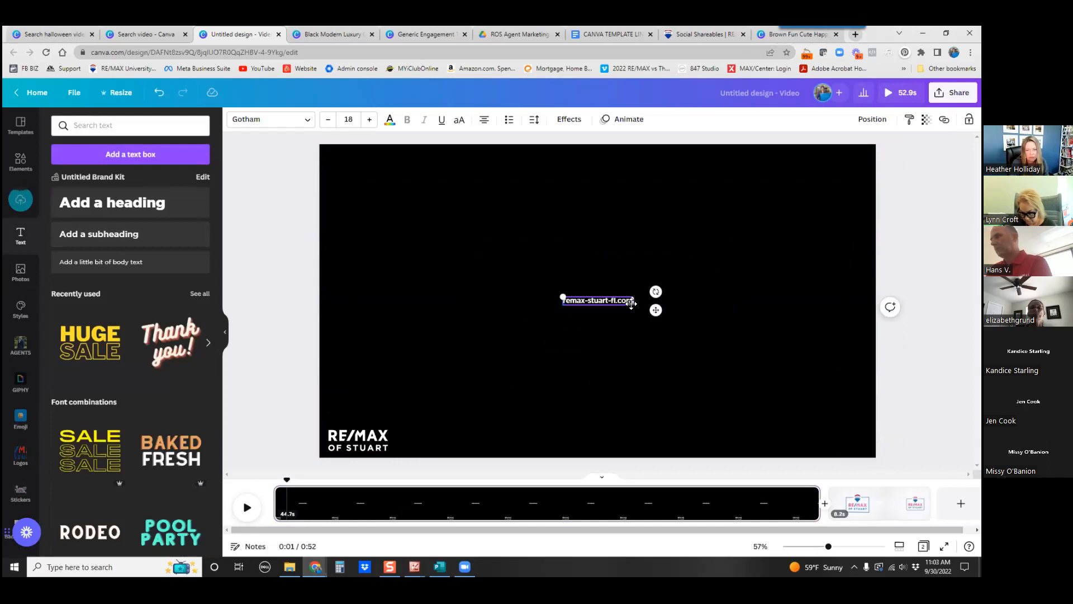
pyautogui.moveTo(562, 296); pyautogui.dragTo(512, 288)
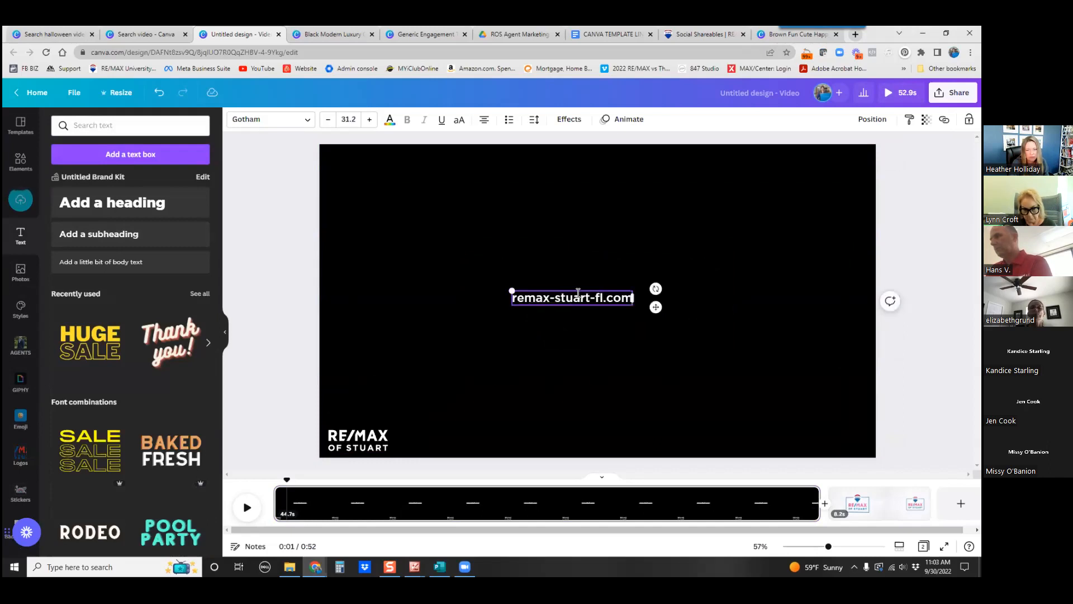
# Step: Place the website text in the lower-right corner of the video page, make it partly transparent and play the video
pyautogui.moveTo(603, 299); pyautogui.dragTo(837, 440)
pyautogui.click(926, 119)
pyautogui.moveTo(922, 160); pyautogui.dragTo(875, 162)
pyautogui.click(247, 507)
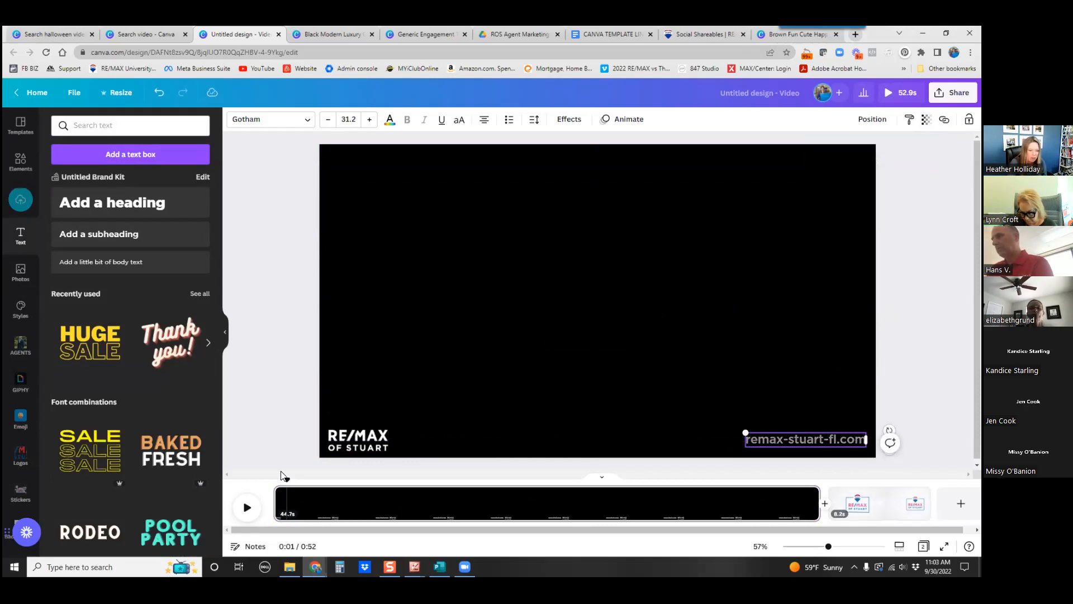
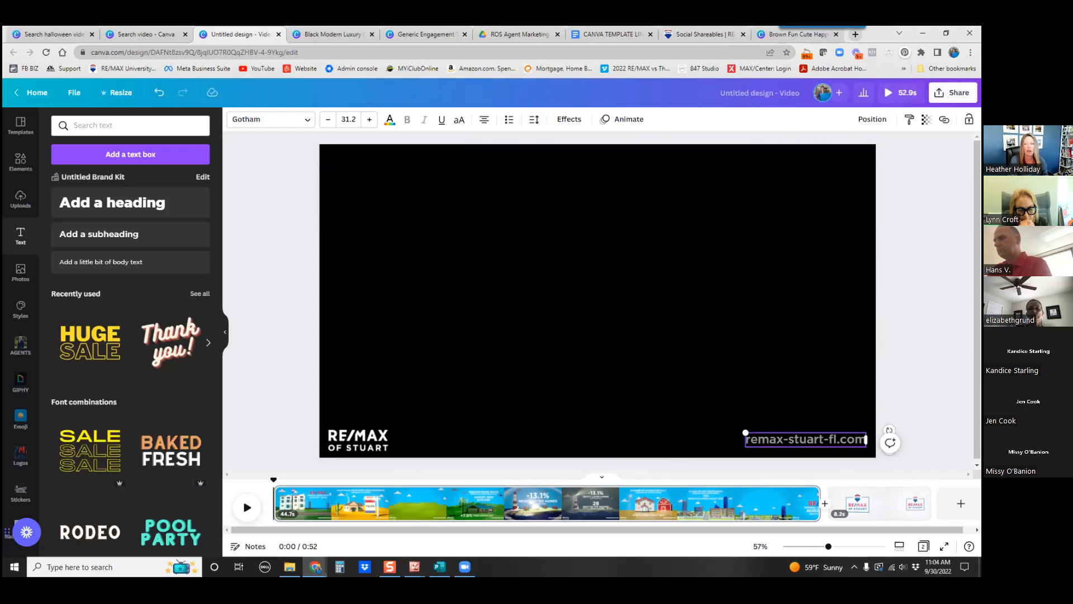
# Step: Generate a template link for the housing report video design and copy it
pyautogui.click(953, 92)
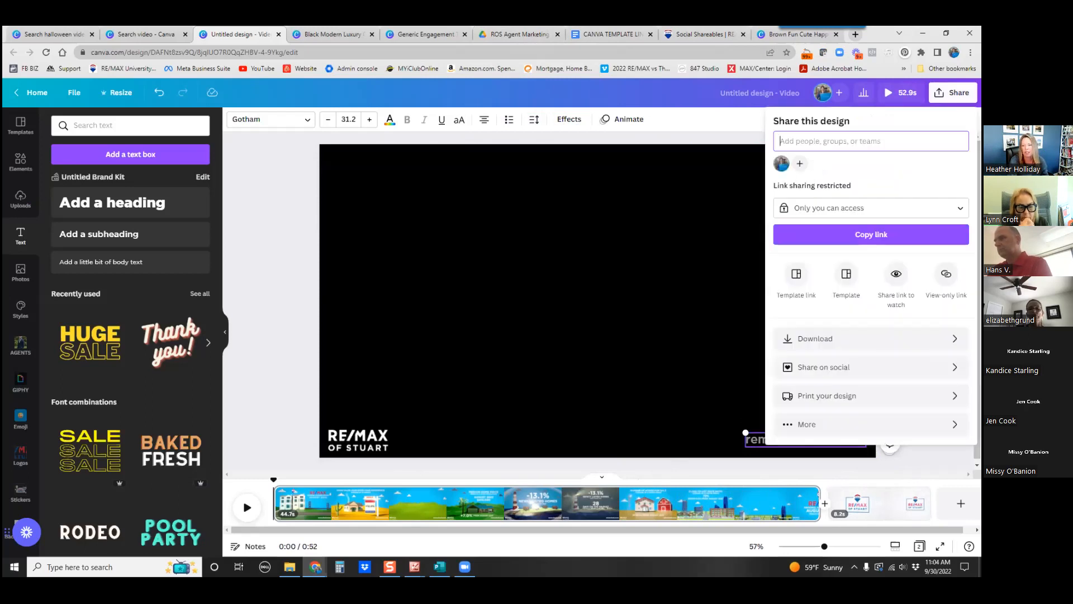
pyautogui.click(796, 275)
pyautogui.click(952, 190)
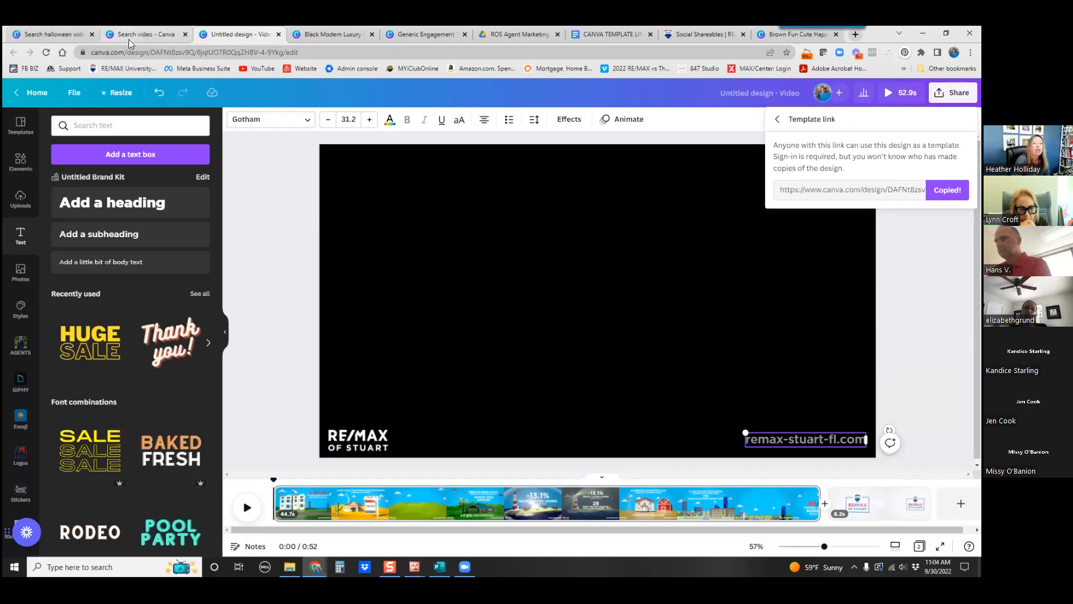
# Step: Switch to the CANVA TEMPLATE LINKS Google Doc and add the line "RE/MAX Nat'l Housing Template" below Hurricane Hacks - Checklist
pyautogui.click(500, 35)
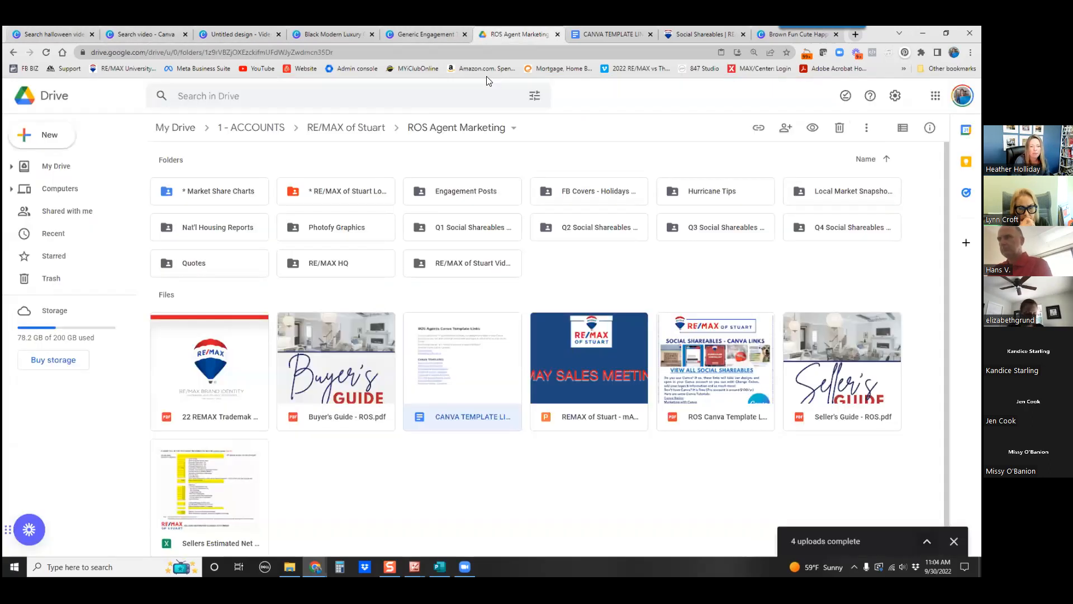
pyautogui.click(587, 34)
pyautogui.click(414, 432)
pyautogui.press('Return')
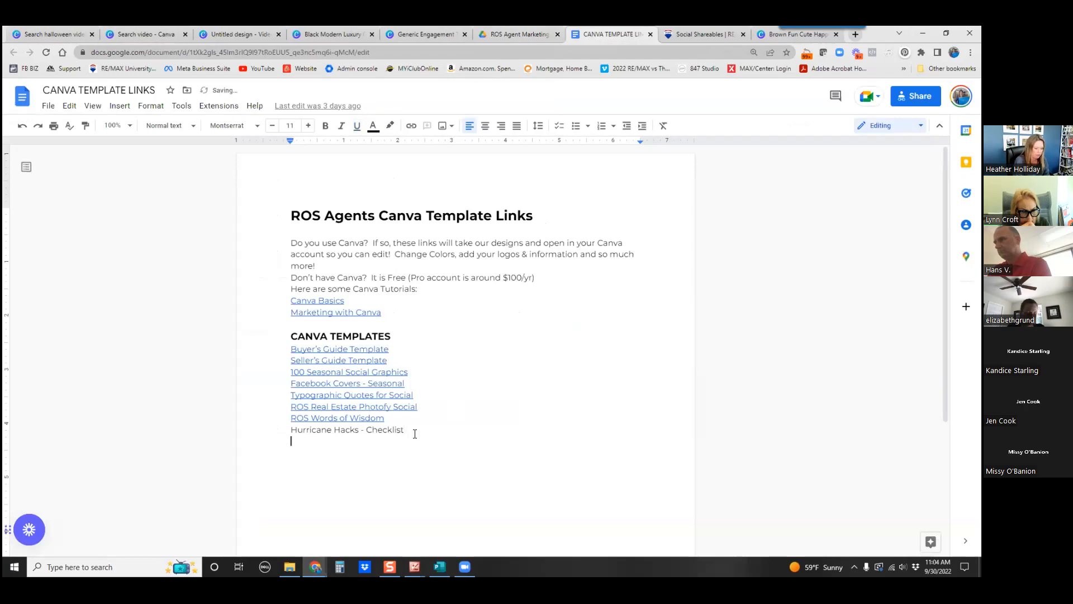
pyautogui.write('RE/MA')
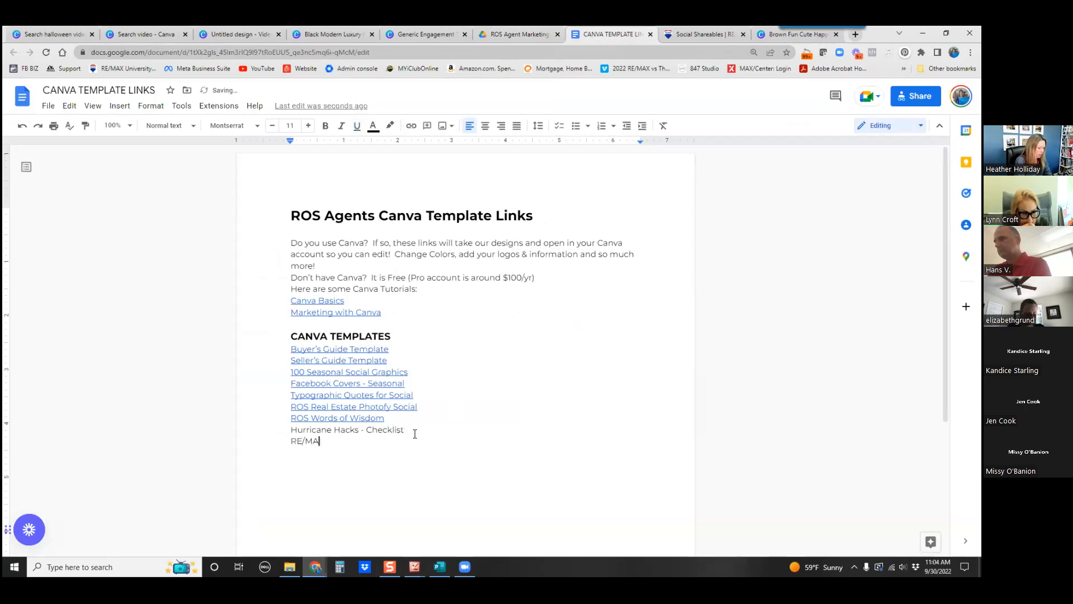
pyautogui.write("X Nat'l Housing Template")
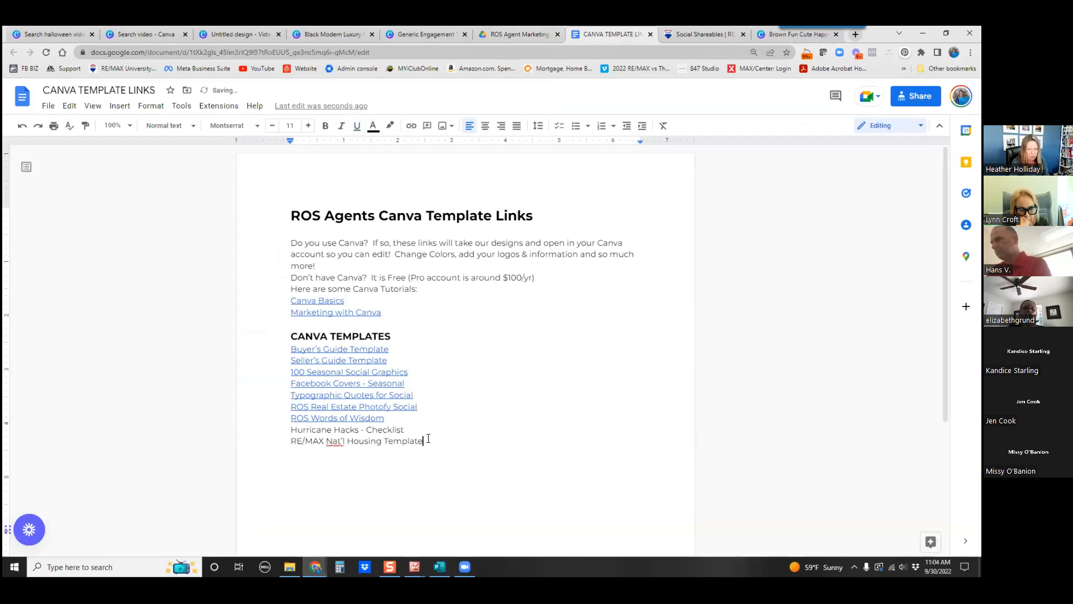
# Step: Link the RE/MAX Nat'l Housing Template line to the copied Canva template URL
pyautogui.moveTo(428, 439); pyautogui.dragTo(211, 443)
pyautogui.hotkey('ctrl', 'k')
pyautogui.hotkey('ctrl', 'v')
pyautogui.click(457, 260)
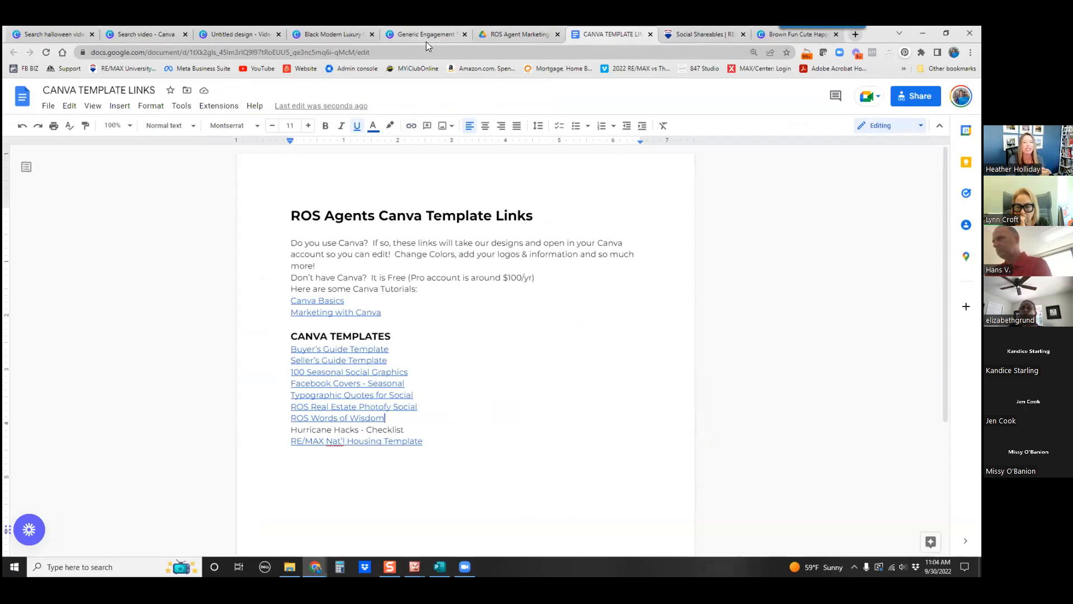
# Step: Delete the ROS Canva Template PDF from the ROS Agent Marketing folder in Google Drive
pyautogui.click(488, 33)
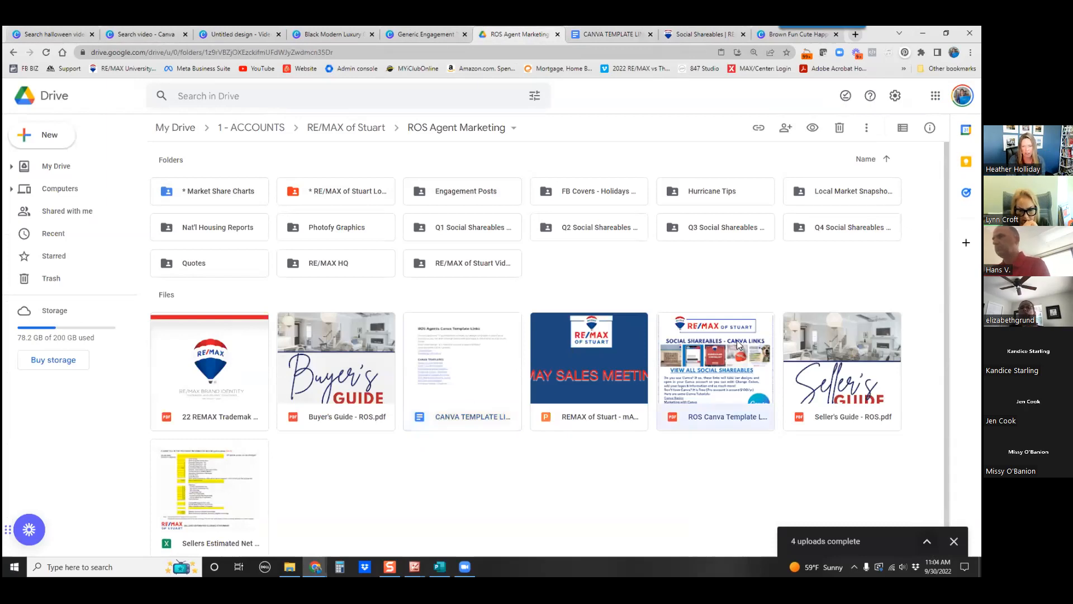
pyautogui.press('Delete')
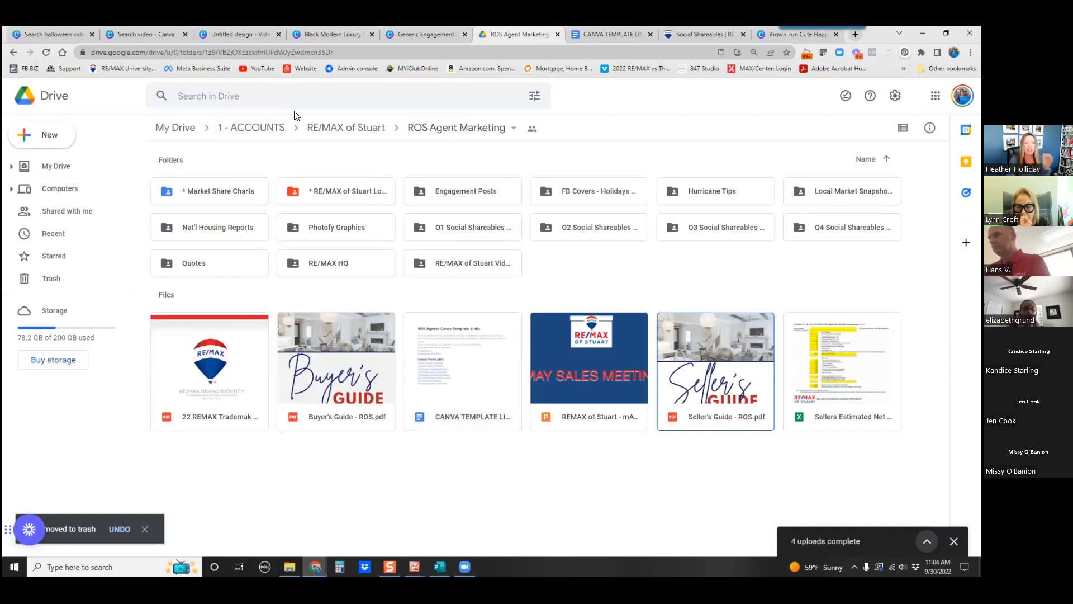
# Step: Look at the Social Shareables page, then open the CANVA TEMPLATE LINKS document from the ROS Agent Marketing Drive folder
pyautogui.click(686, 36)
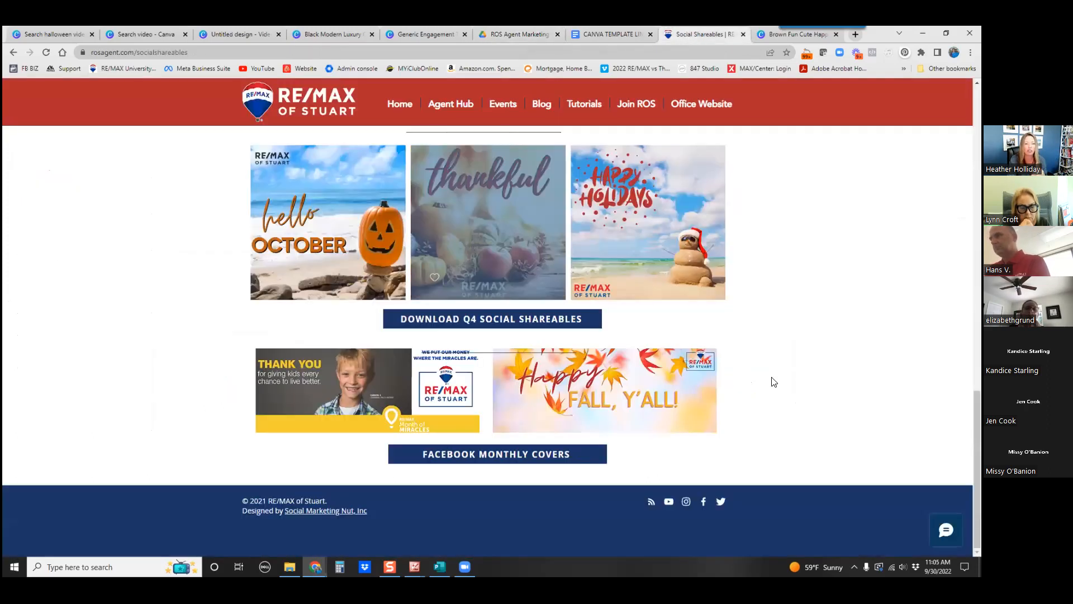
pyautogui.scroll(15, 687, 269)
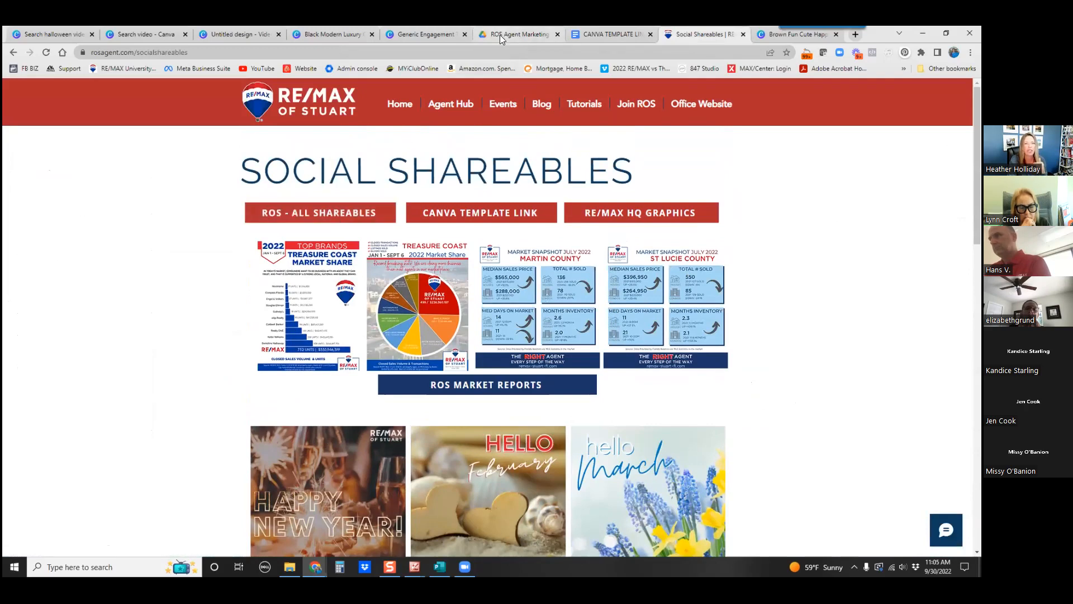
pyautogui.click(517, 34)
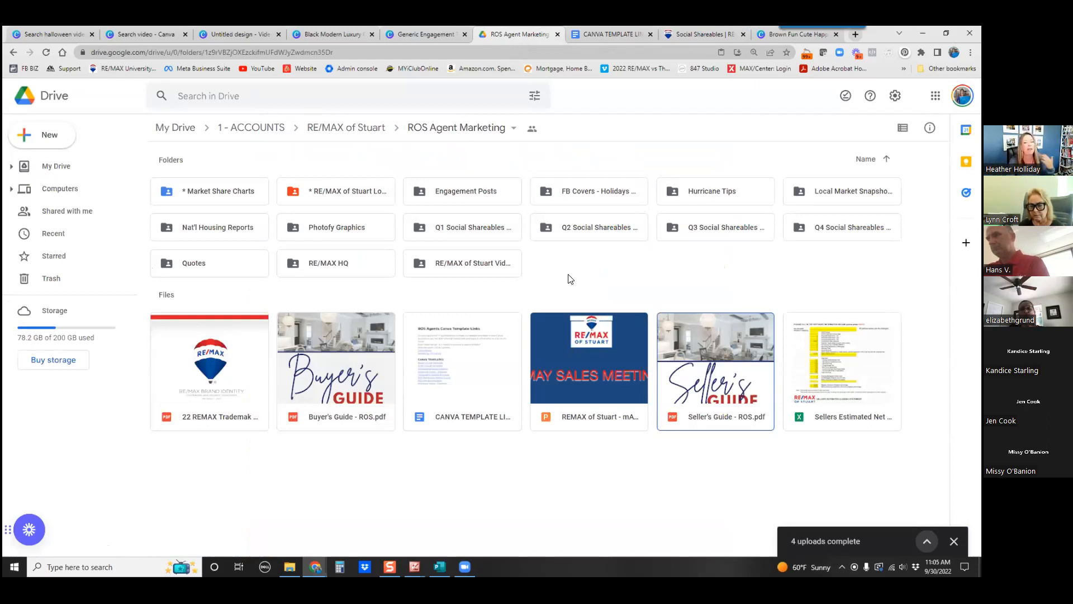
pyautogui.doubleClick(491, 353)
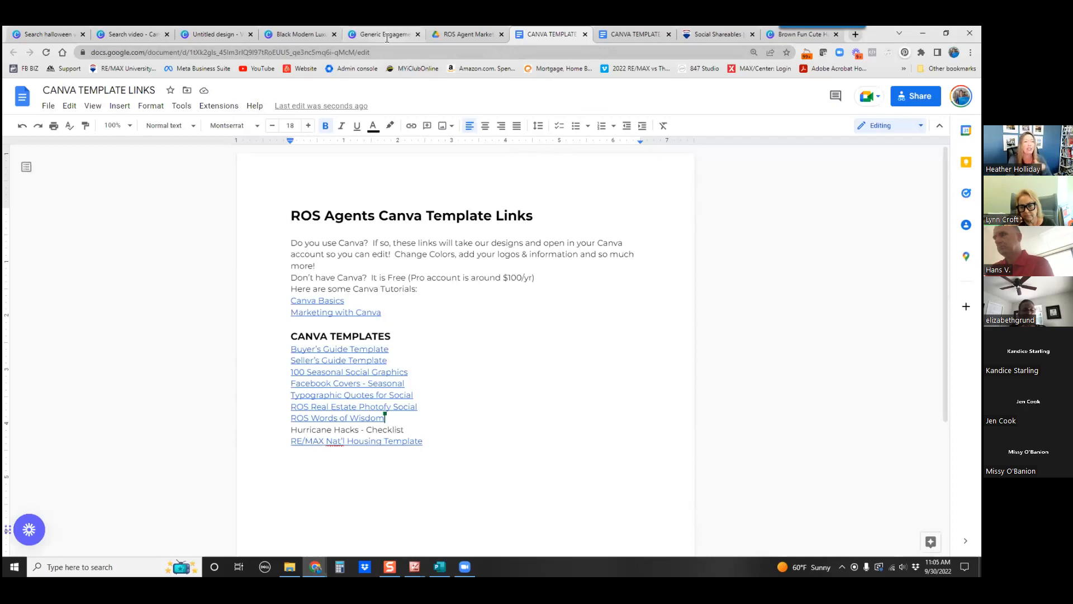
# Step: View the Black Modern Luxury Open House flyer, then review the quarterly graphics on the Social Shareables page
pyautogui.click(305, 35)
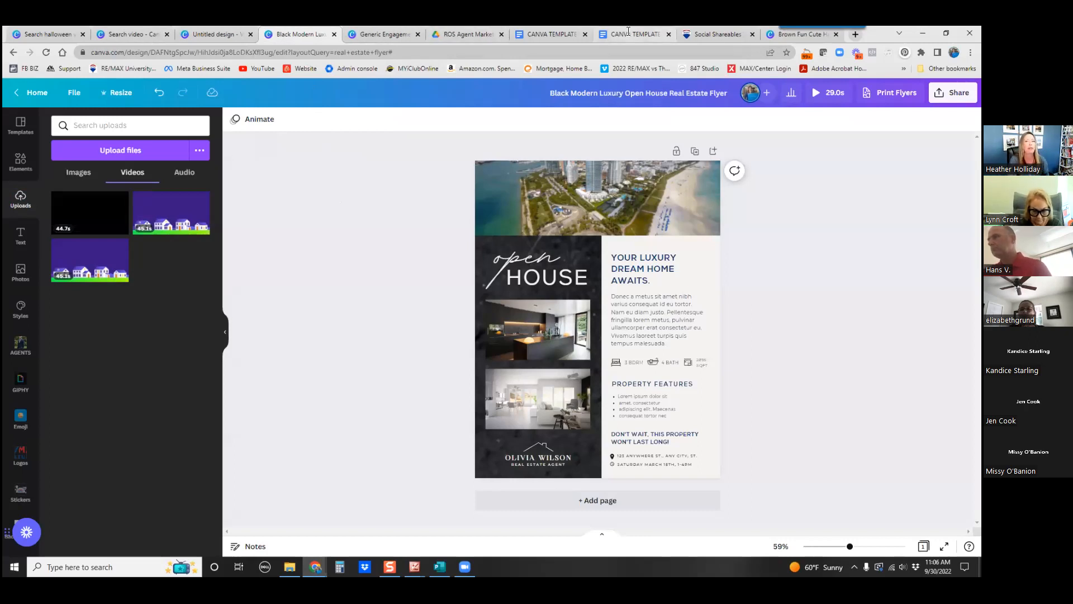
pyautogui.click(709, 34)
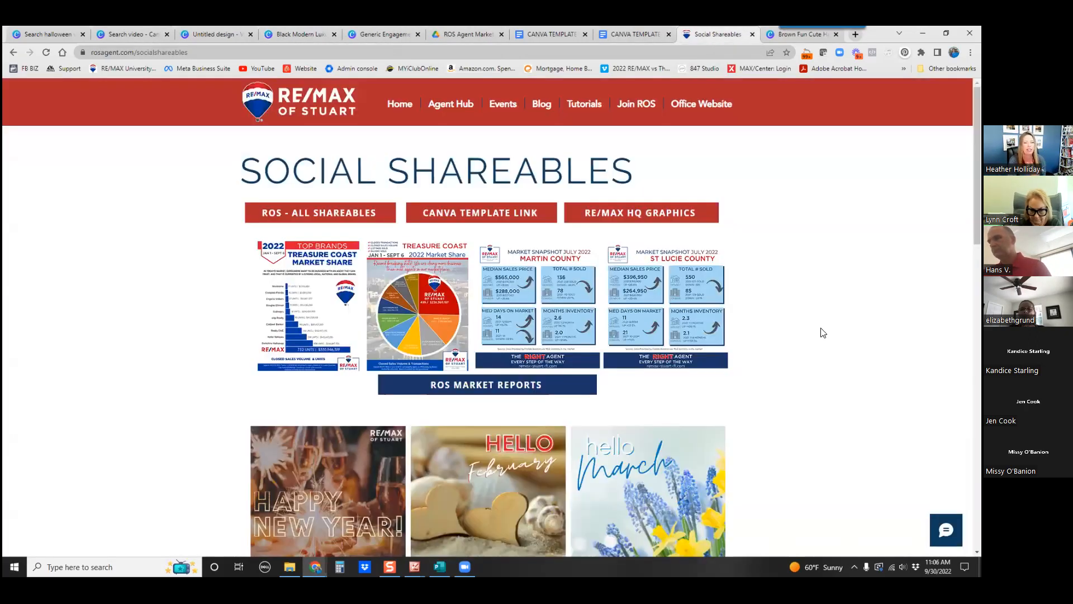
pyautogui.scroll(-5, 823, 333)
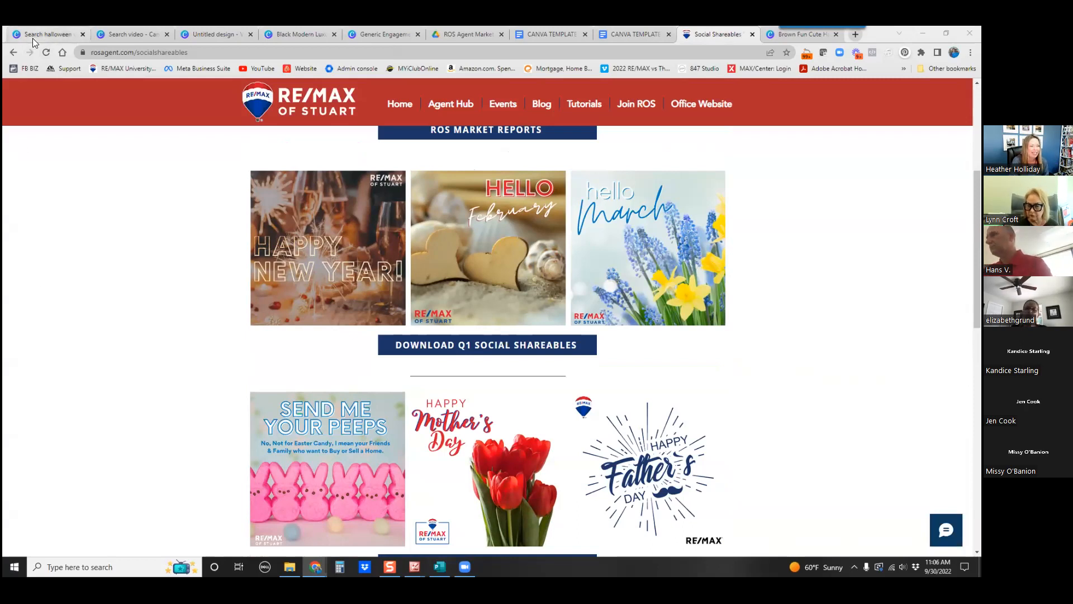
# Step: Return to the "halloween video" template search in Canva and select the word "halloween" in the query
pyautogui.moveTo(32, 38)
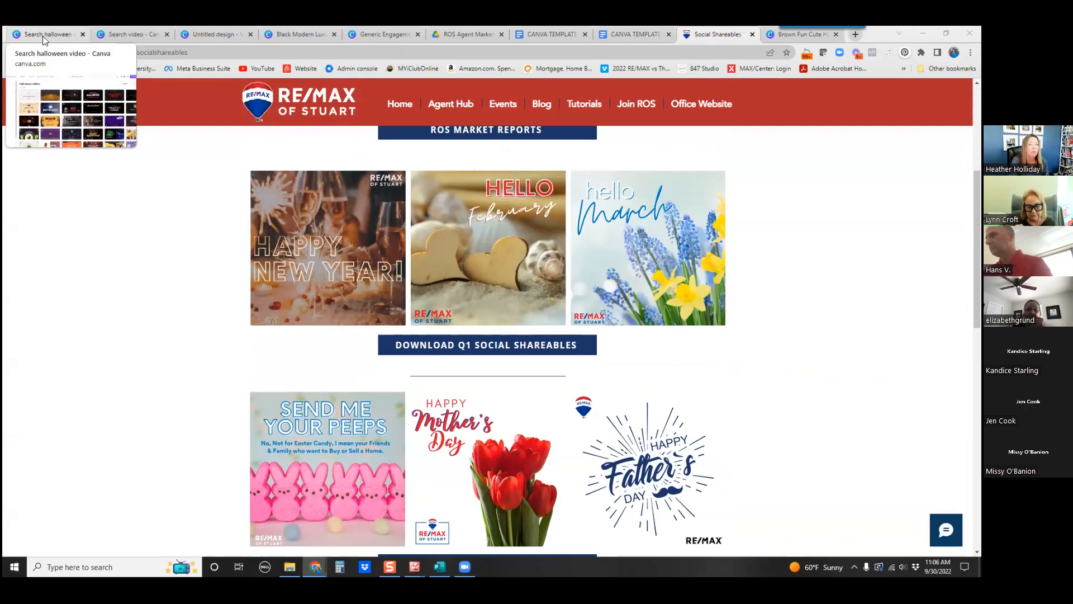
pyautogui.click(42, 36)
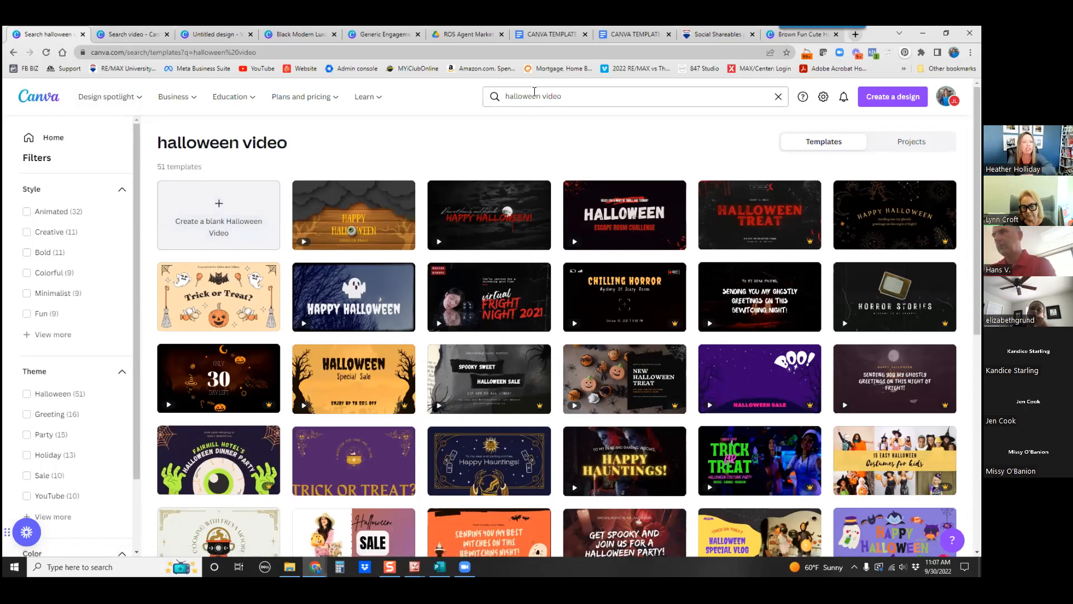
pyautogui.doubleClick(540, 96)
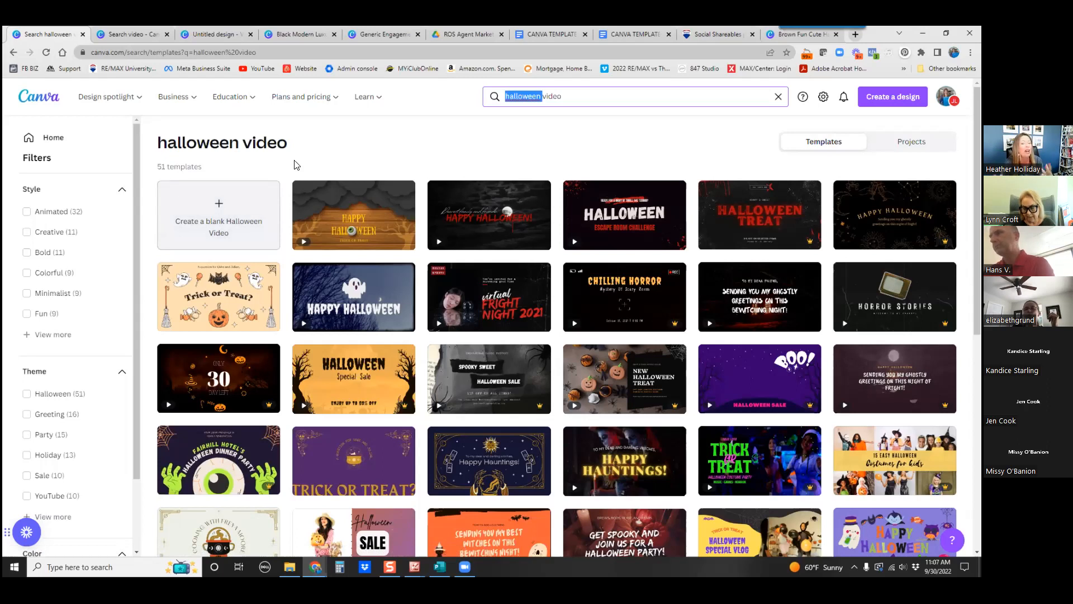
# Step: Open the untitled YouTube Thumbnail design from the recent designs on the Canva home page
pyautogui.click(42, 105)
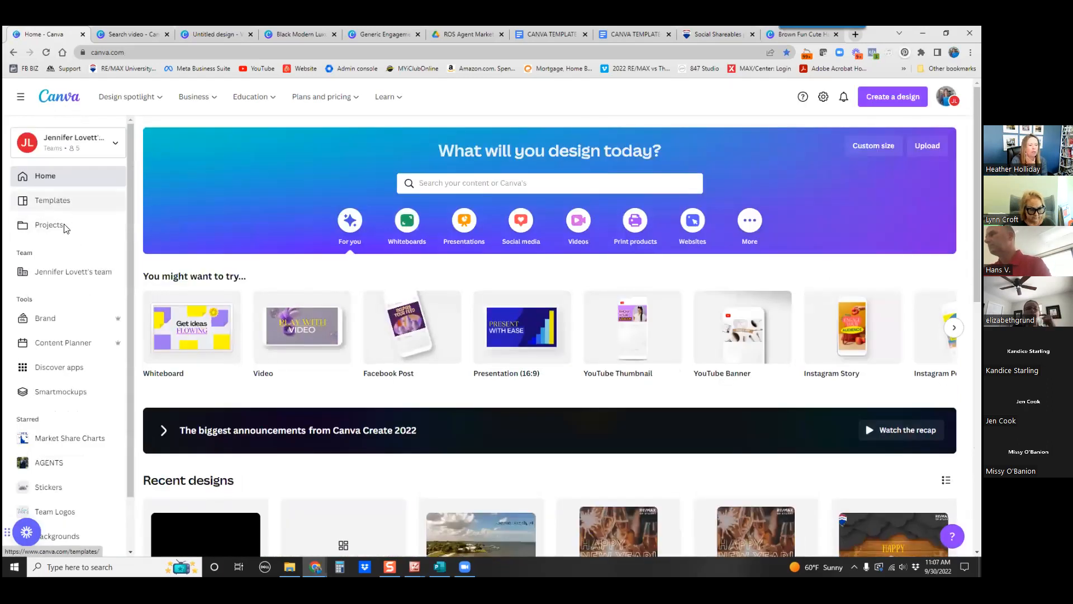
pyautogui.scroll(-3, 337, 397)
pyautogui.click(337, 397)
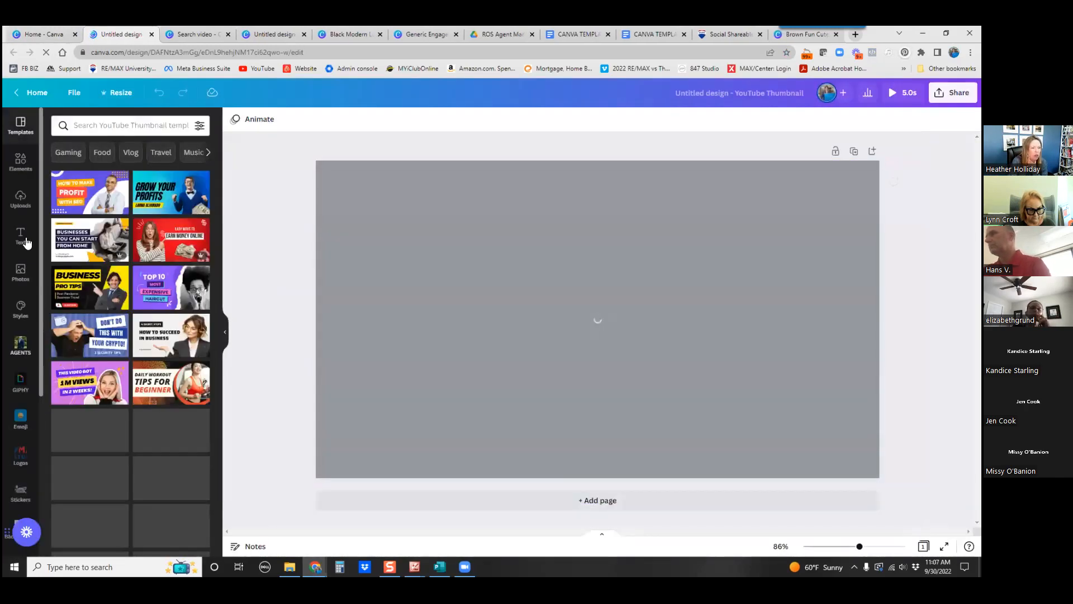
# Step: Browse the design elements, then search them for "embed"
pyautogui.click(20, 162)
pyautogui.scroll(-15, 123, 402)
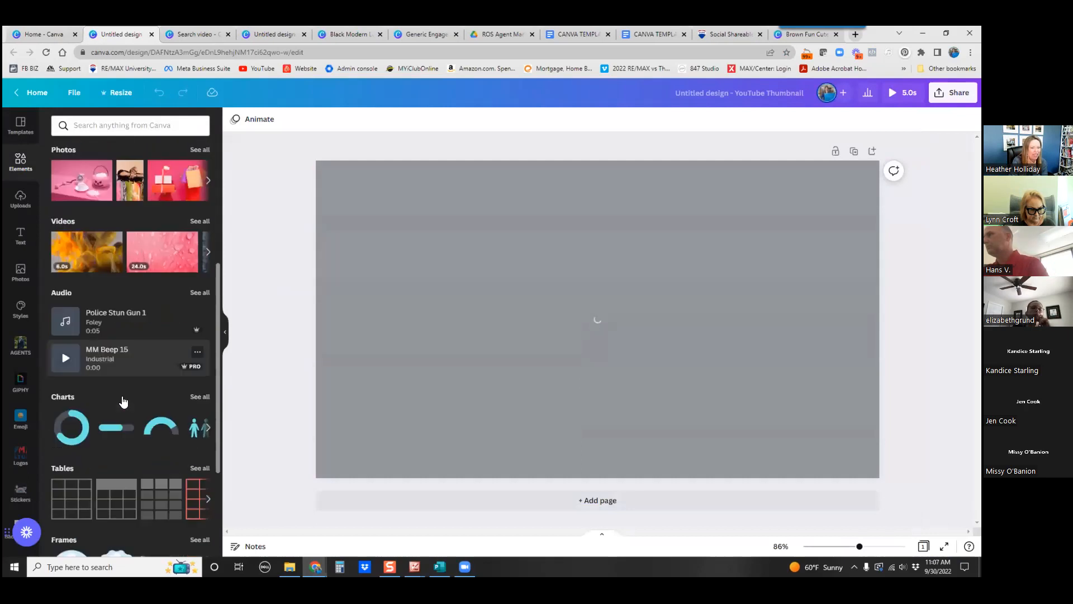
pyautogui.scroll(-3, 123, 401)
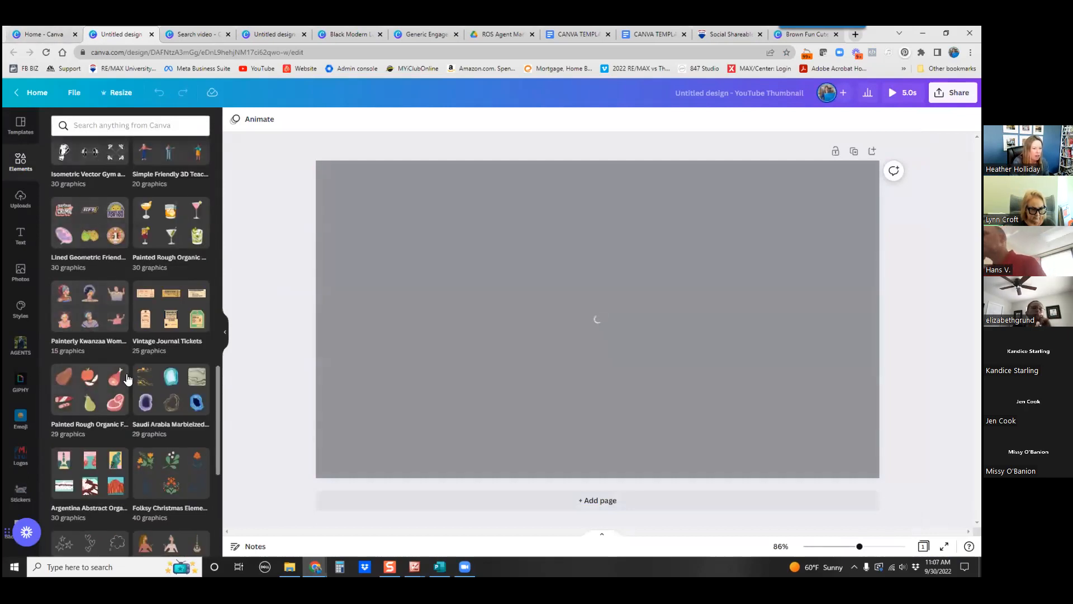
pyautogui.moveTo(216, 385); pyautogui.dragTo(220, 515)
pyautogui.click(81, 125)
pyautogui.write('embed')
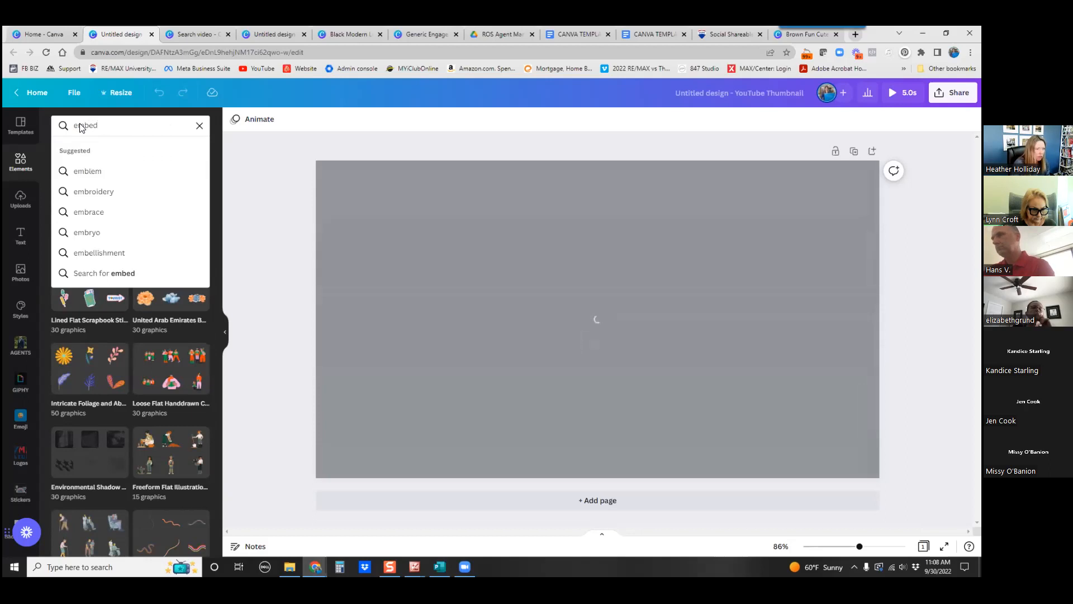
pyautogui.press('Return')
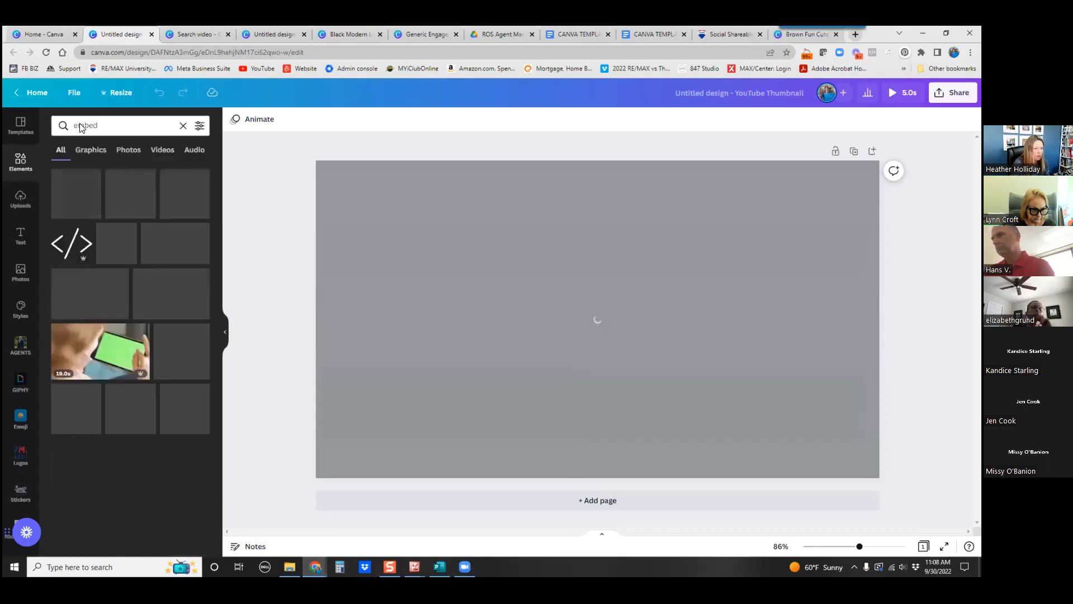
# Step: Open the Embeds app and add its YouTube example video to the blank thumbnail design
pyautogui.scroll(-3, 21, 438)
pyautogui.scroll(-1, 21, 437)
pyautogui.click(21, 433)
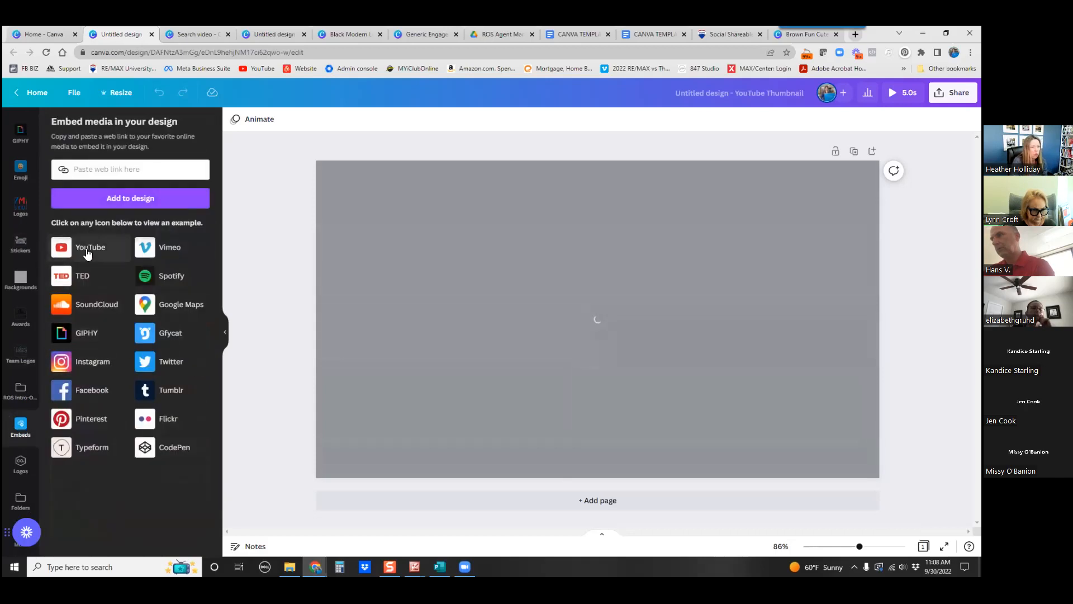
pyautogui.click(61, 247)
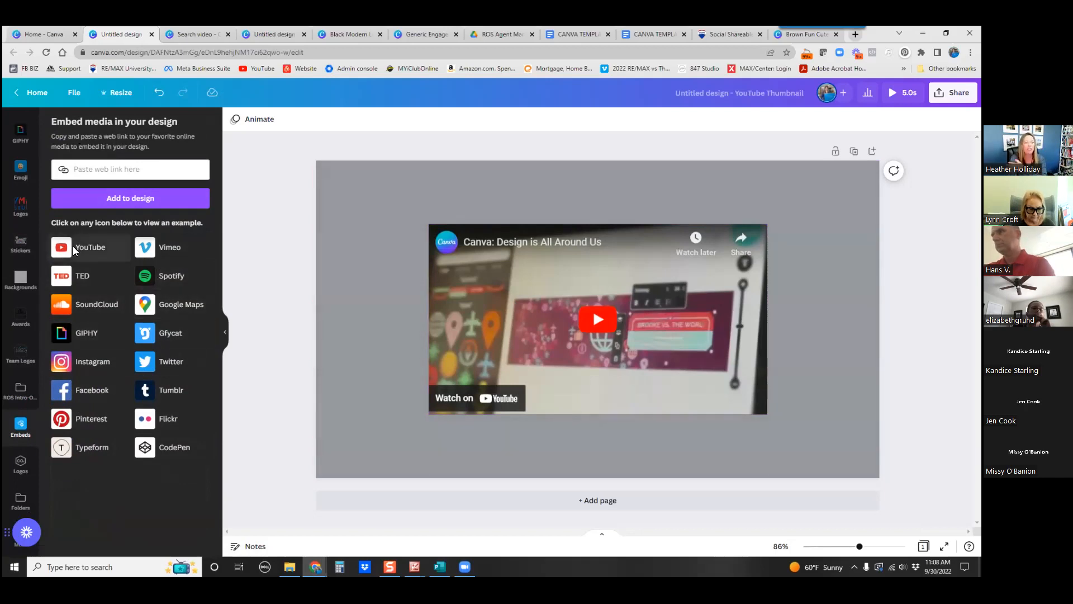
# Step: Play the embedded YouTube video in full screen, then return to the design and deselect everything
pyautogui.click(466, 276)
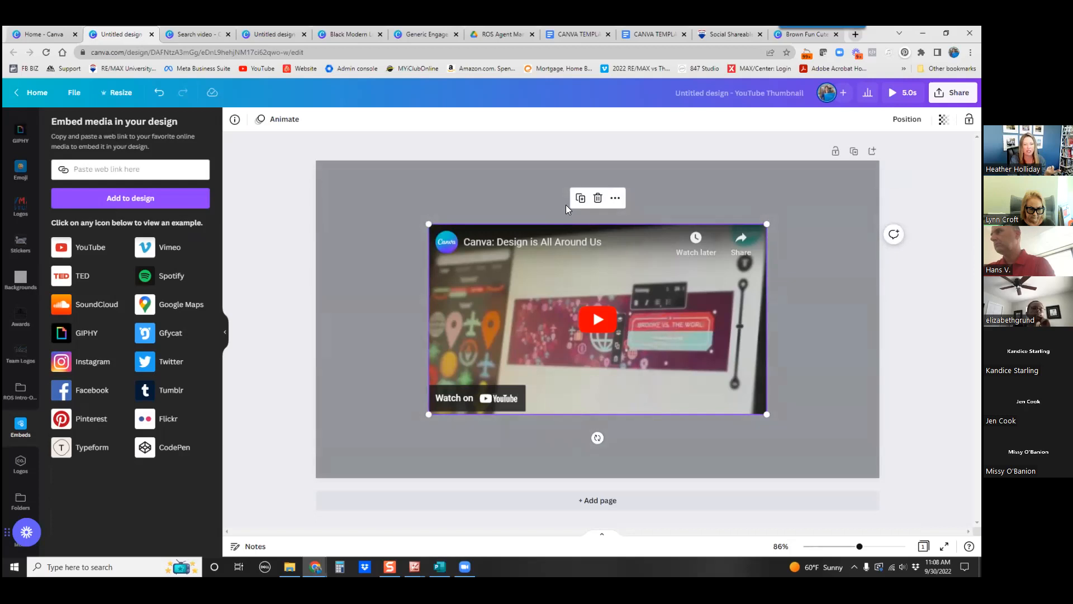
pyautogui.doubleClick(576, 280)
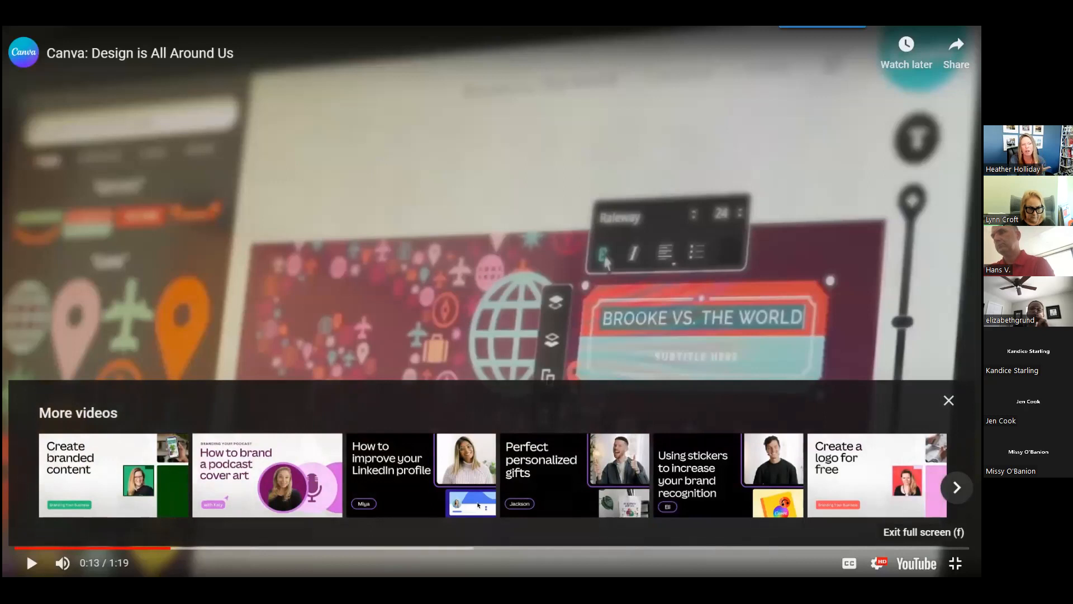
pyautogui.press('Escape')
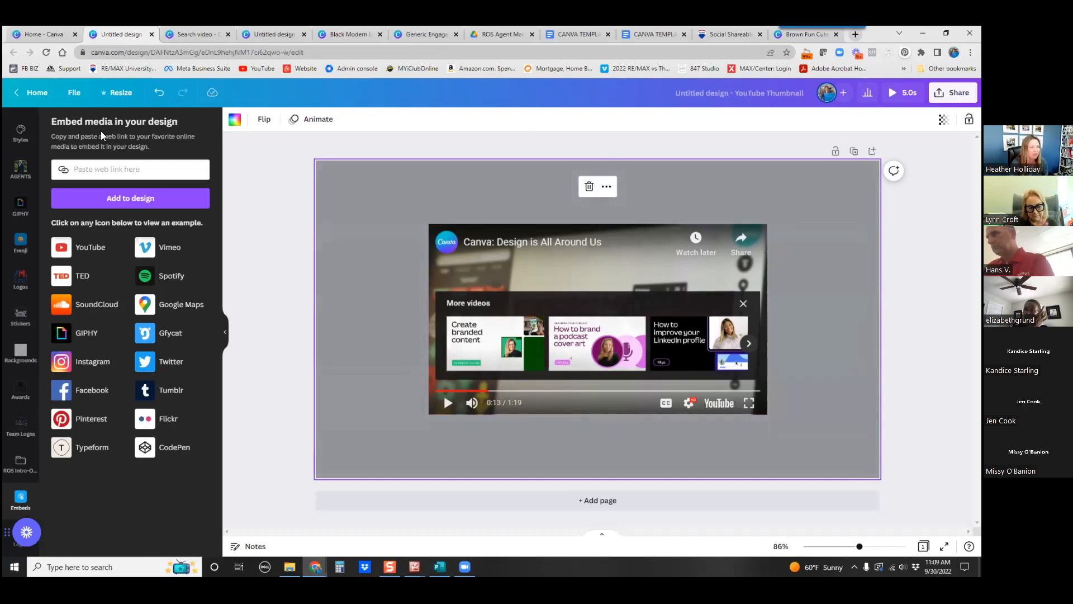
pyautogui.click(297, 170)
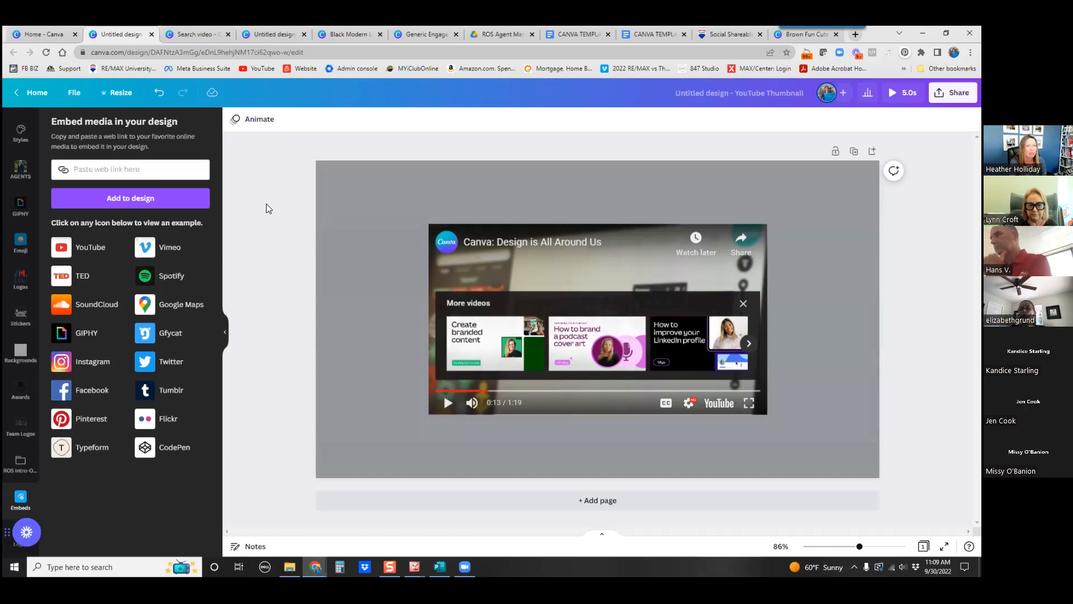
# Step: From the Canva home page, look up "instagram card" templates, choose the "business card instagram" suggestion and browse the results
pyautogui.click(31, 35)
pyautogui.click(529, 95)
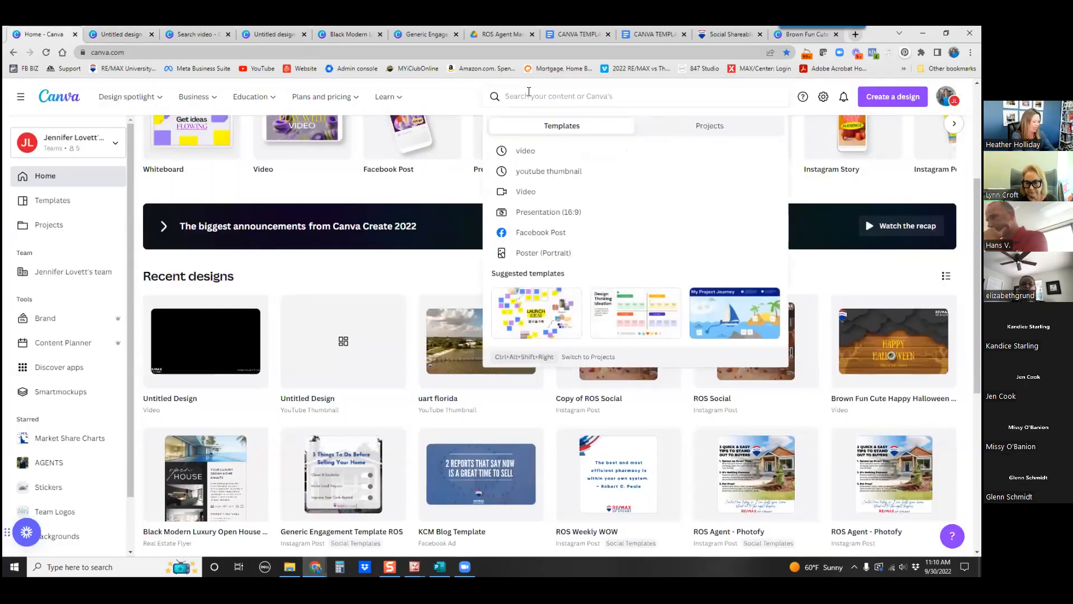
pyautogui.write('instagr')
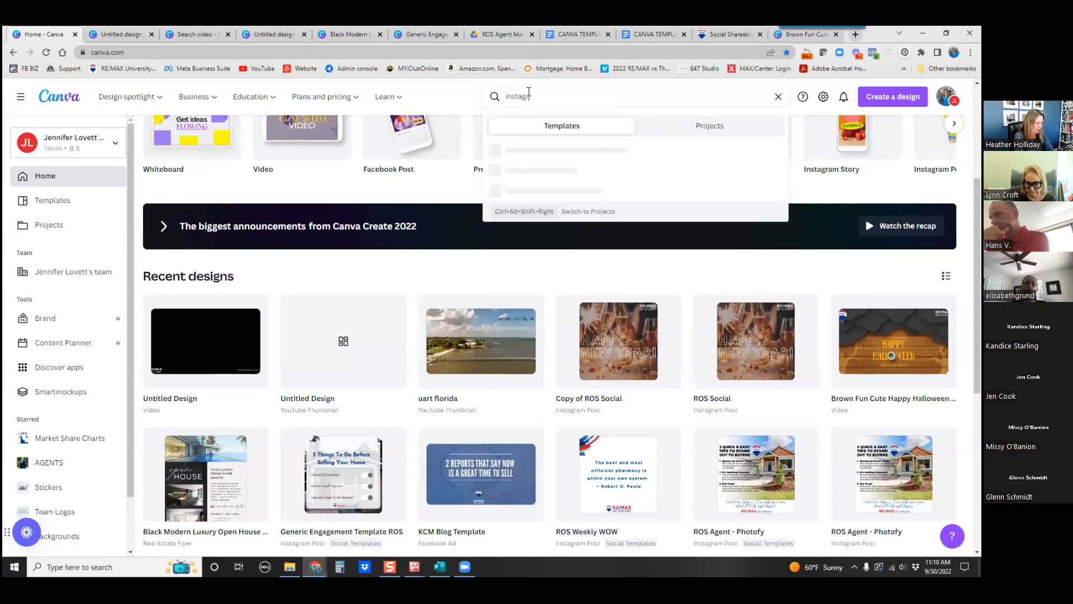
pyautogui.write('am card')
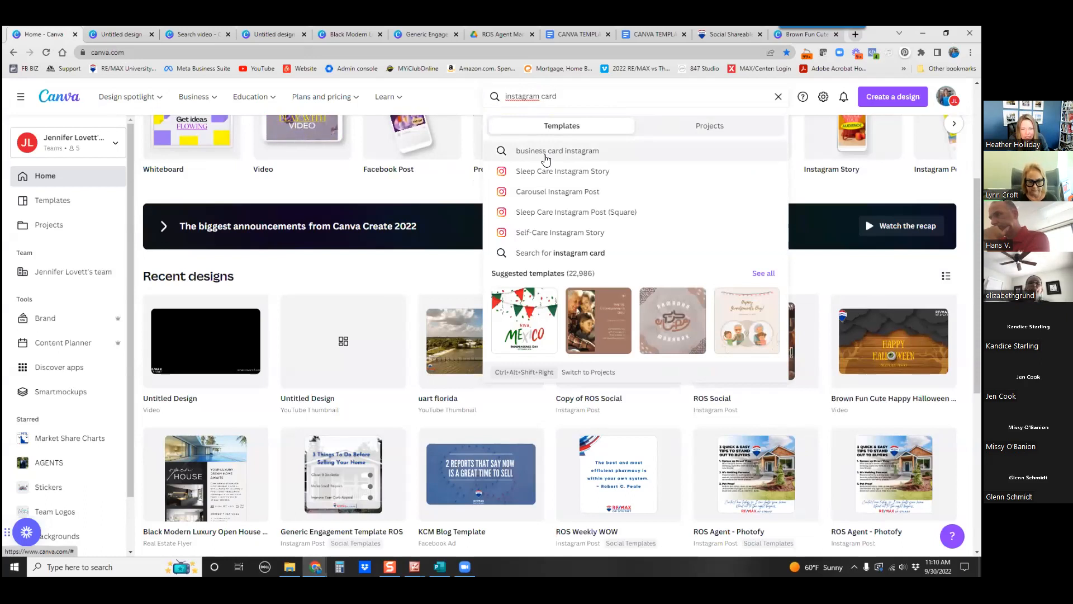
pyautogui.click(545, 160)
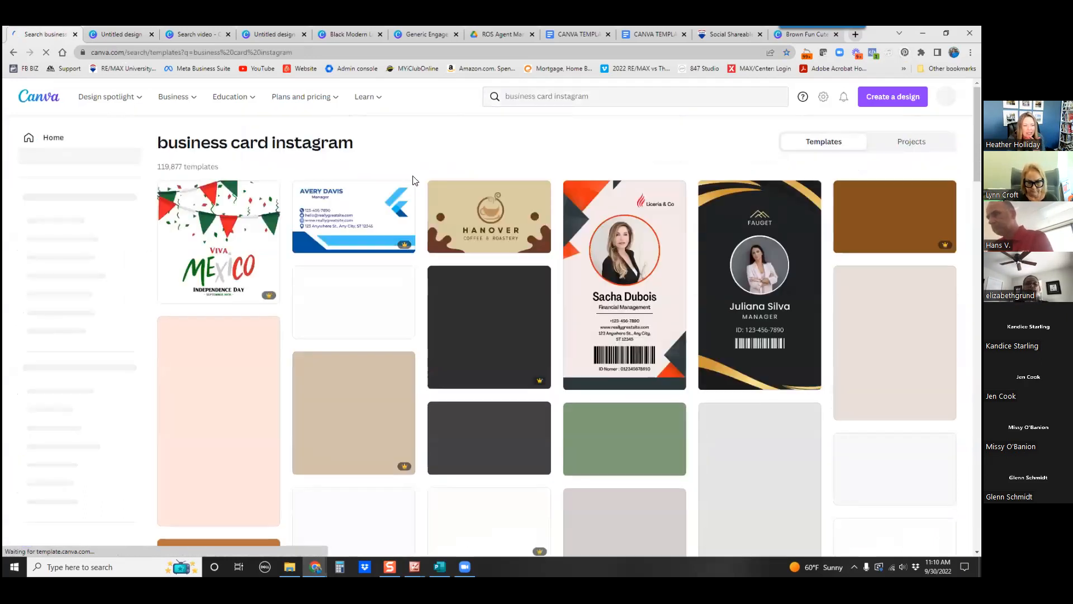
pyautogui.scroll(-3, 272, 337)
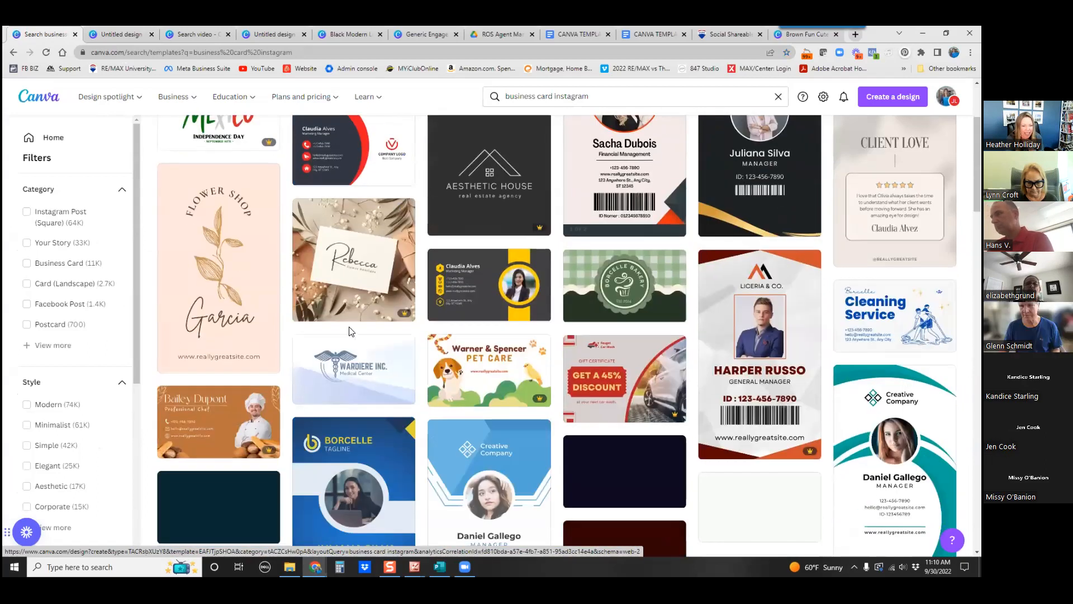
pyautogui.scroll(-4, 272, 337)
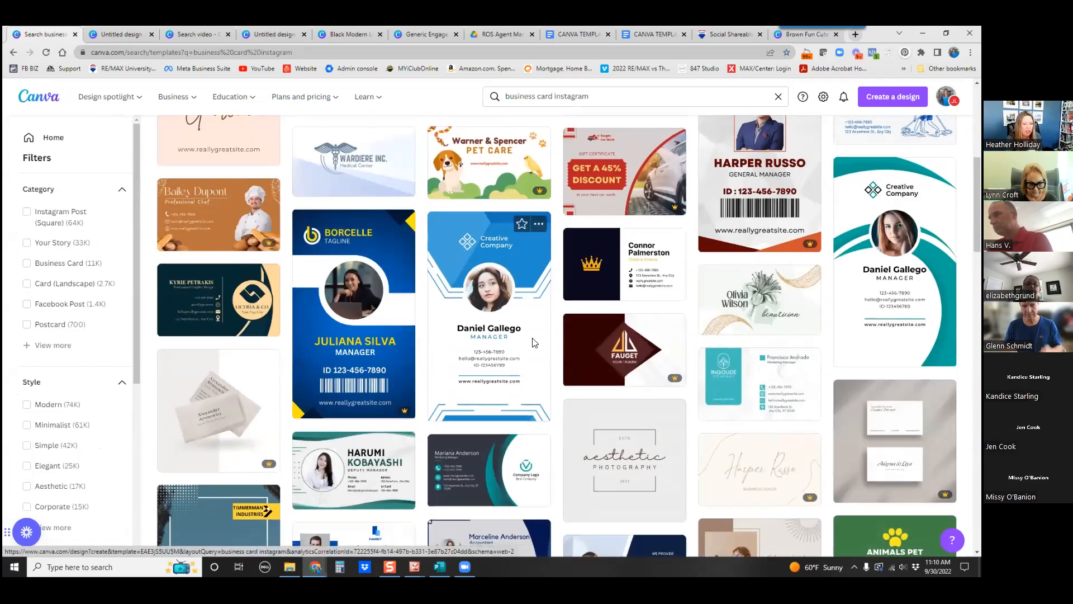
pyautogui.scroll(-5, 534, 344)
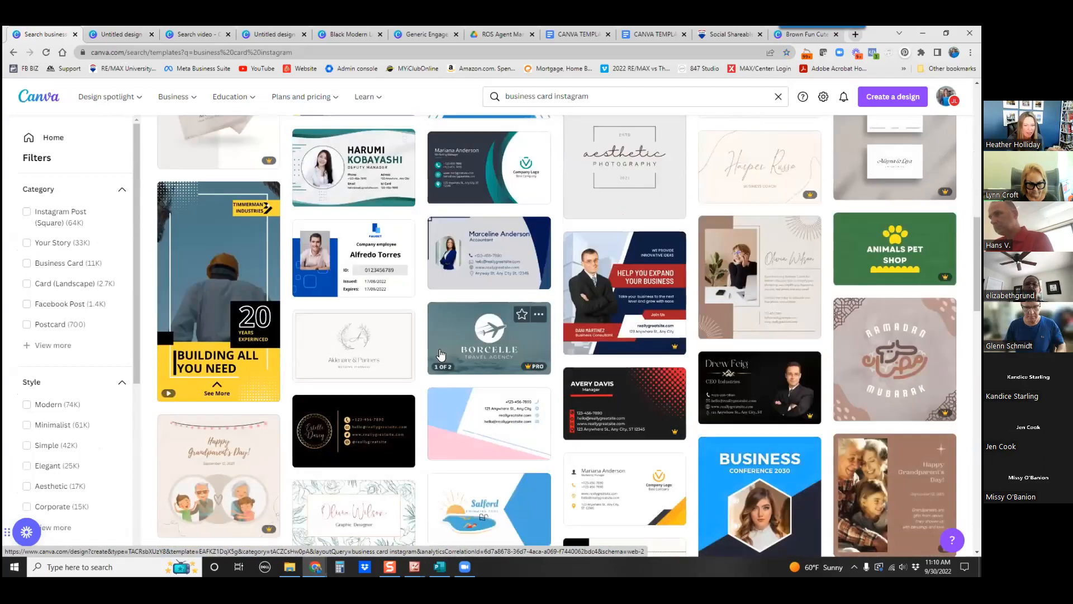
pyautogui.scroll(-4, 534, 344)
pyautogui.scroll(12, 447, 352)
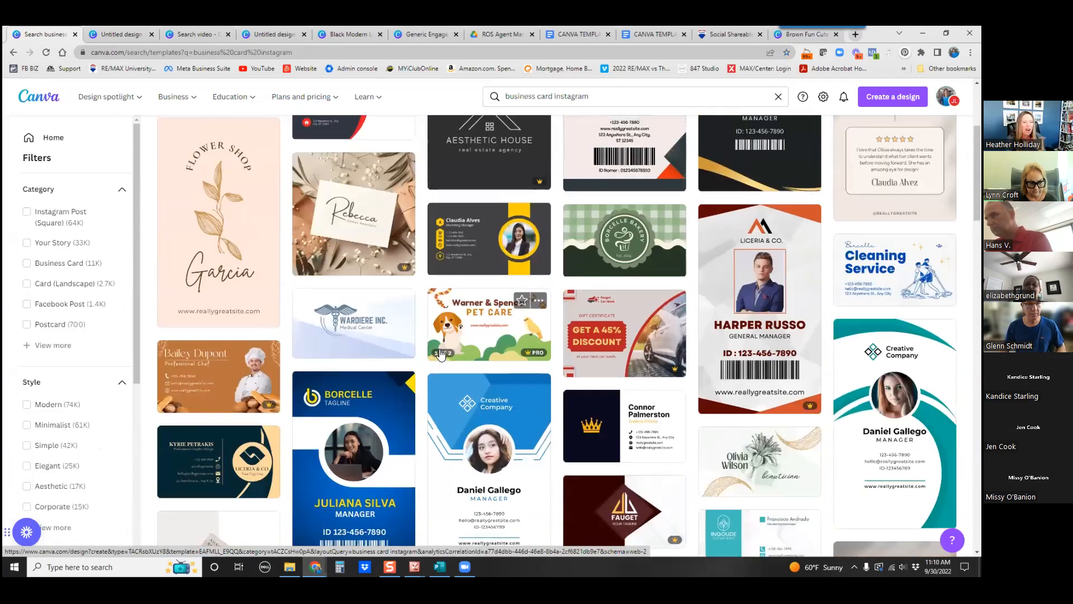
pyautogui.scroll(4, 441, 354)
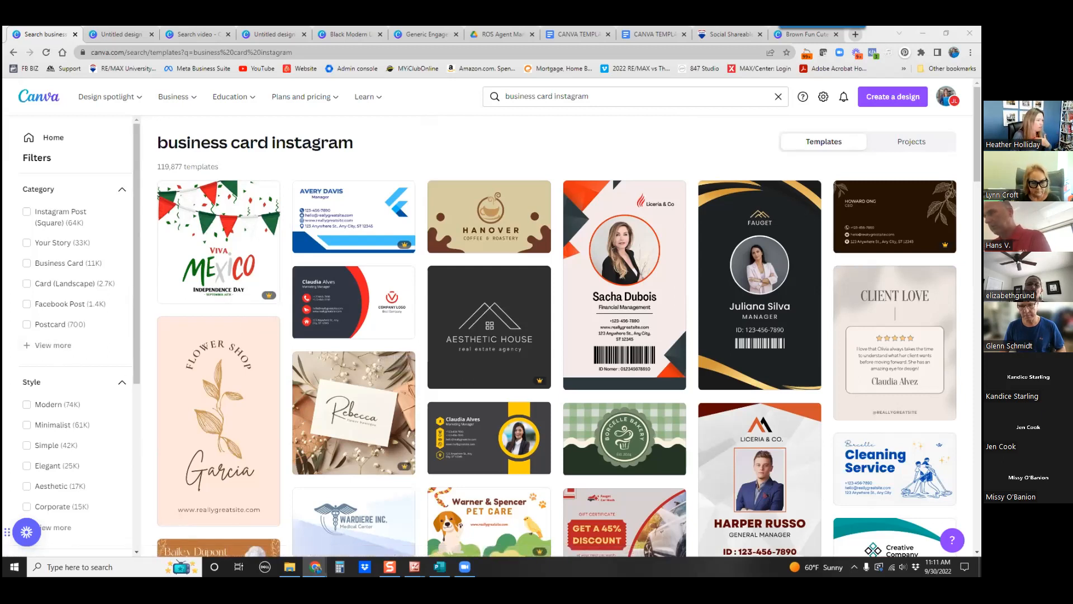
# Step: View the contact page linked from the remaxofstuart Instagram profile, close it and return to the "business card instagram" template results
pyautogui.moveTo(4, 40); pyautogui.dragTo(349, 42)
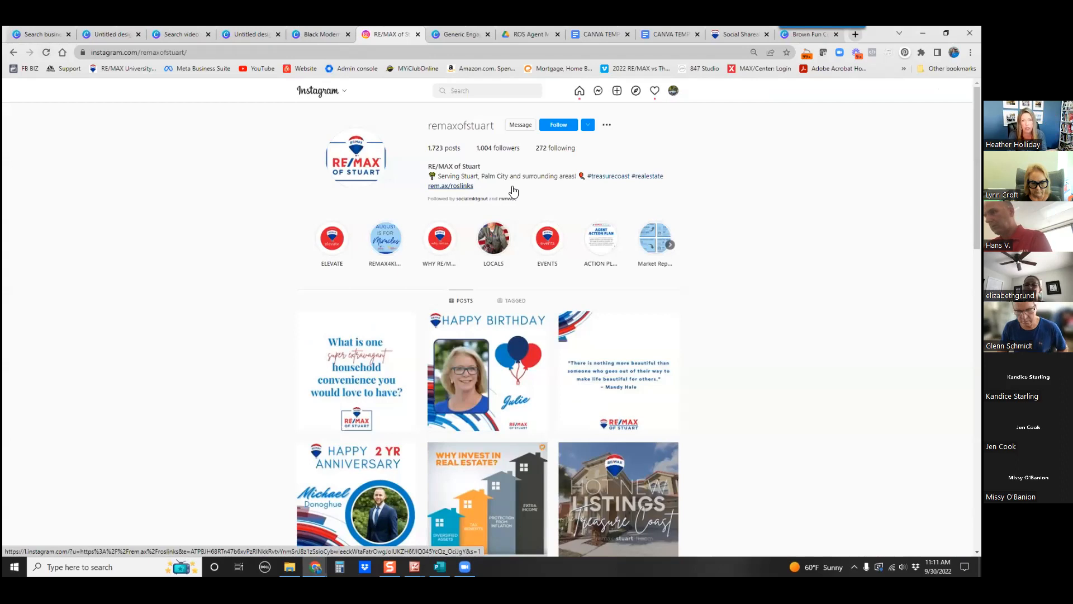
pyautogui.click(453, 186)
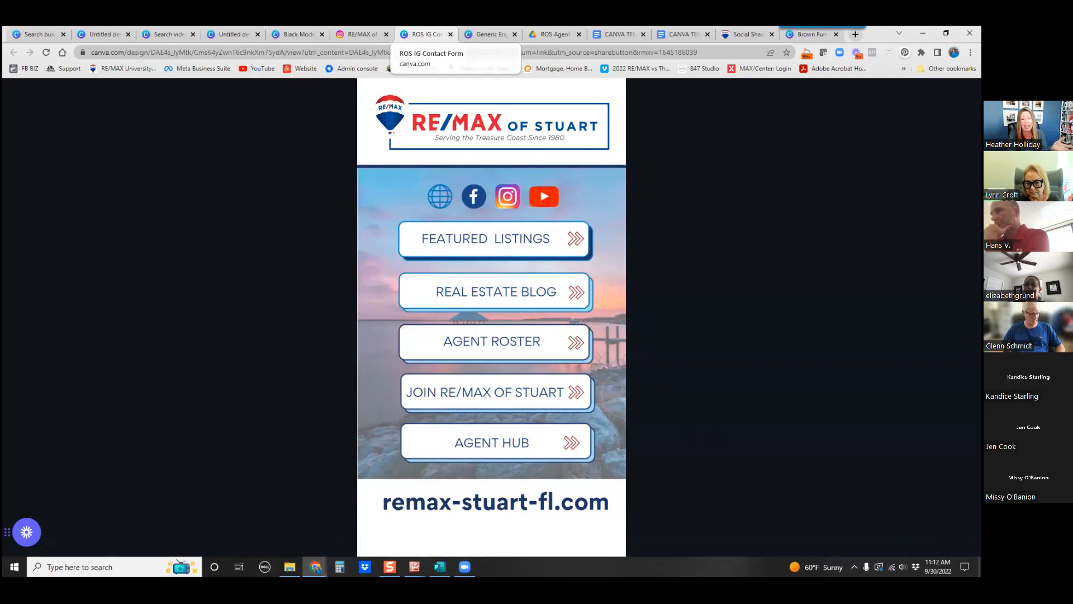
pyautogui.click(450, 35)
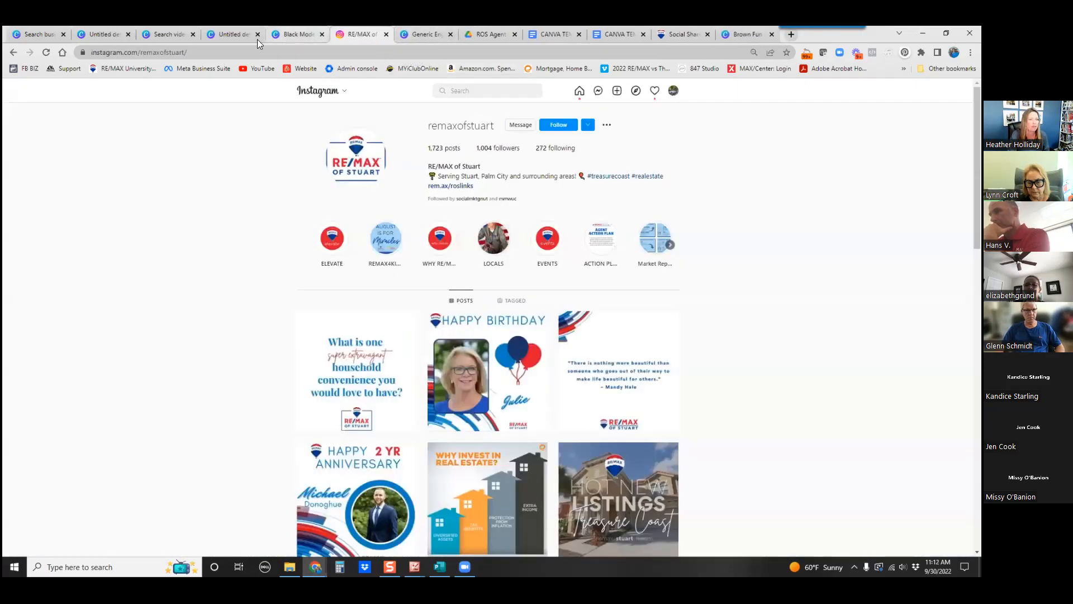
pyautogui.click(223, 40)
pyautogui.click(43, 32)
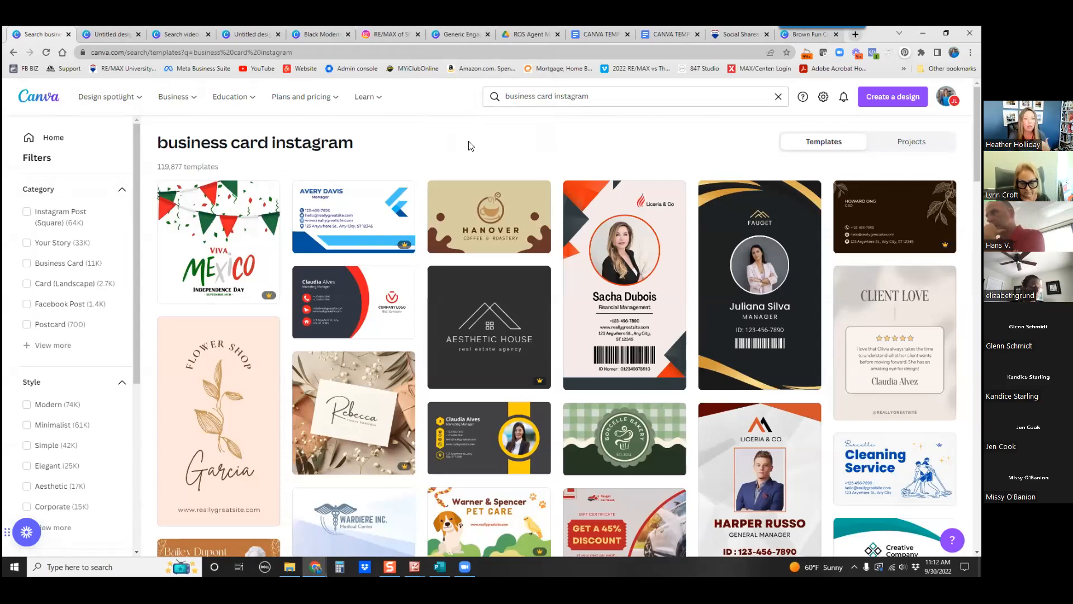
# Step: Open the Hanover Coffee & Roastery business card template and set its front background to the light blue RE/MAX brand color
pyautogui.click(502, 234)
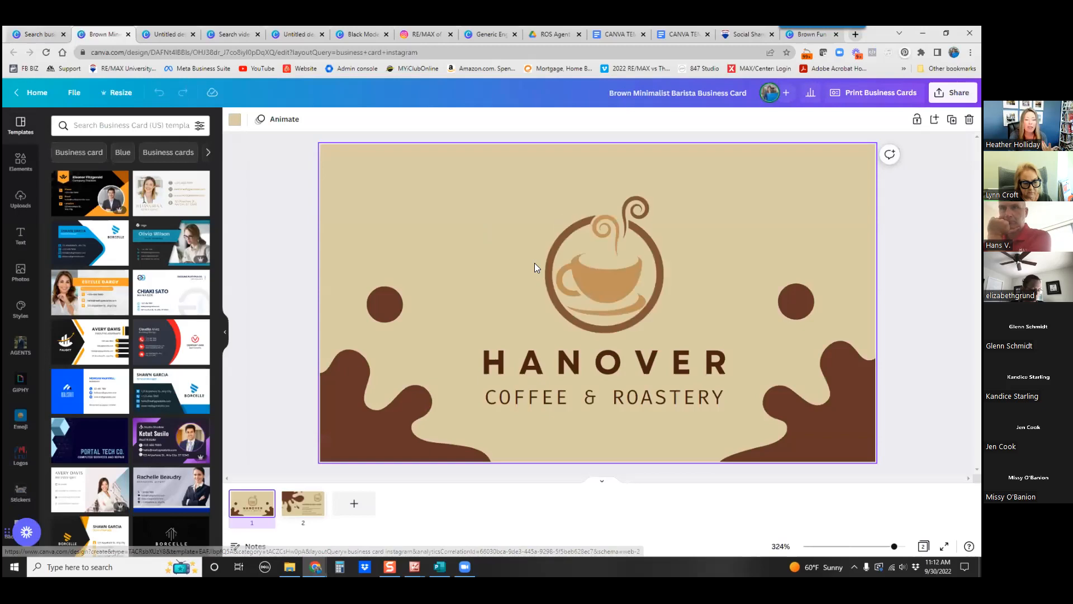
pyautogui.click(459, 193)
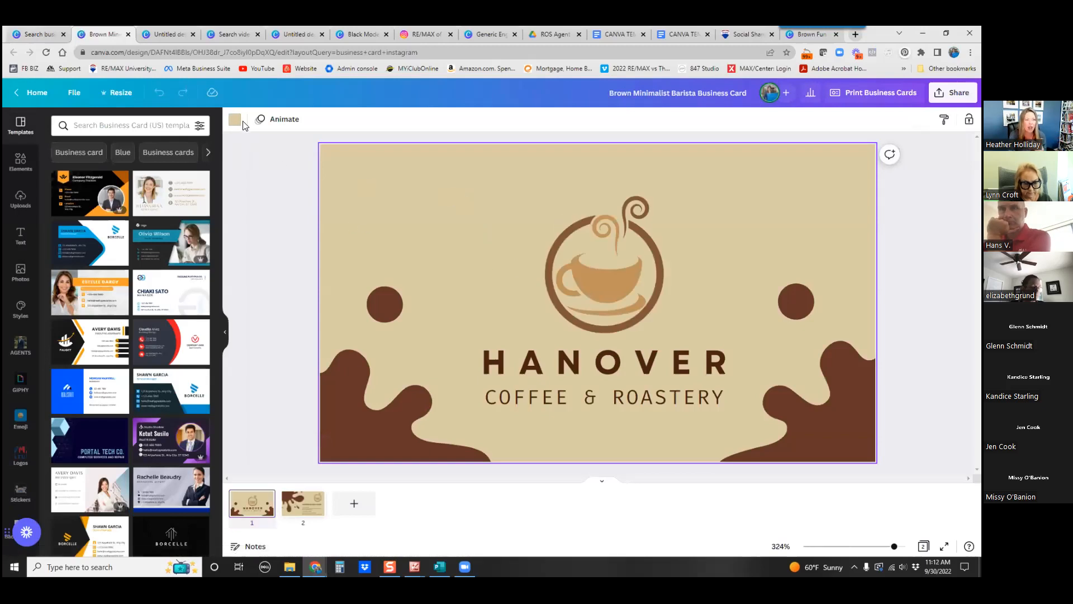
pyautogui.click(395, 438)
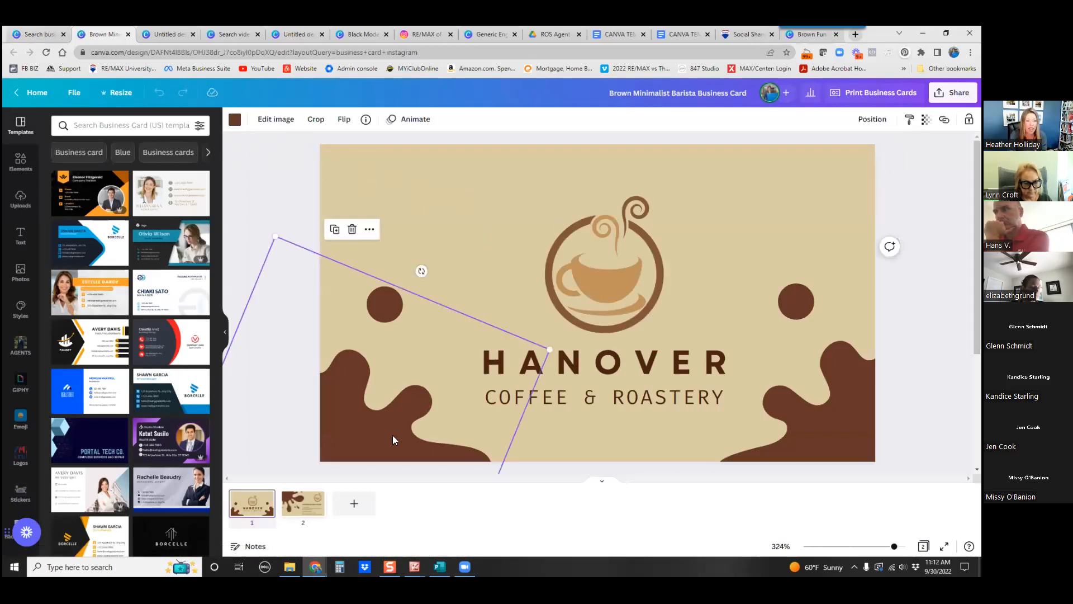
pyautogui.click(464, 220)
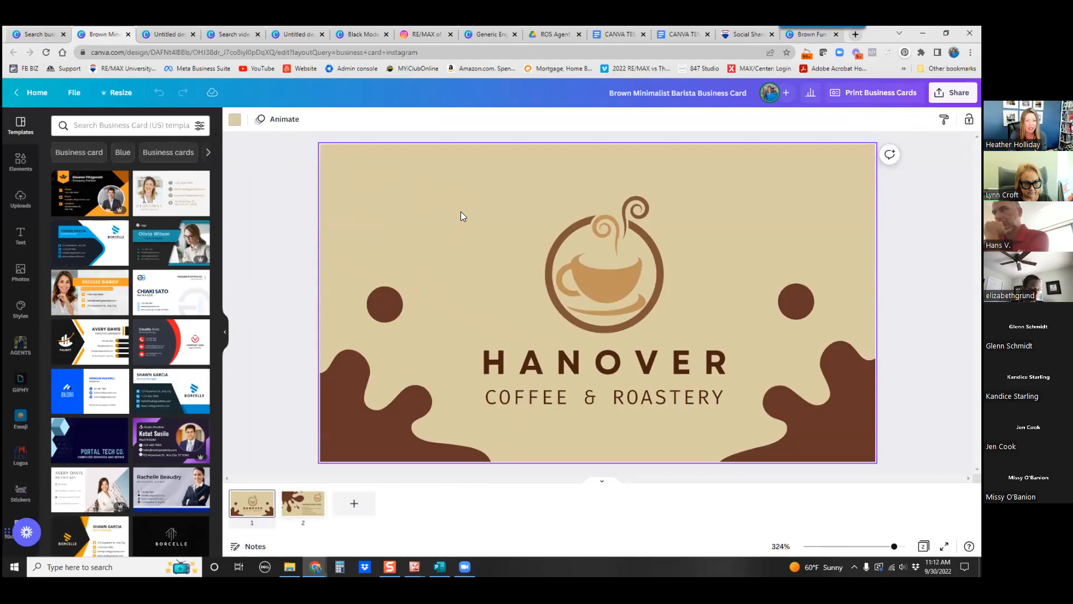
pyautogui.click(235, 120)
pyautogui.click(62, 300)
# Step: Recolor the brown splash shape with the darker red RE/MAX brand color and apply the change to all matching elements
pyautogui.click(409, 380)
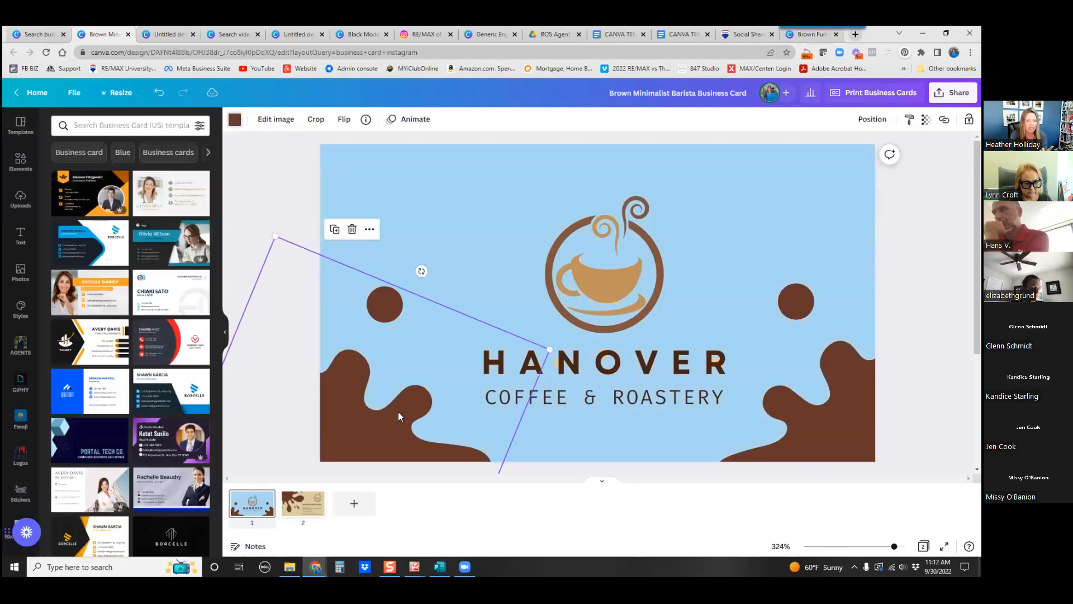
pyautogui.click(235, 120)
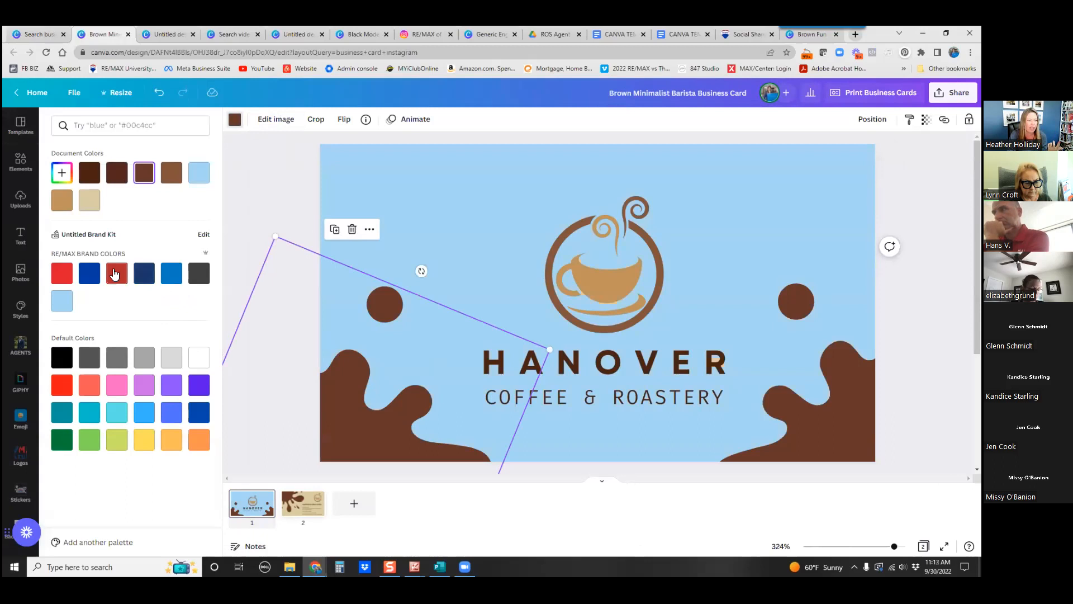
pyautogui.click(116, 273)
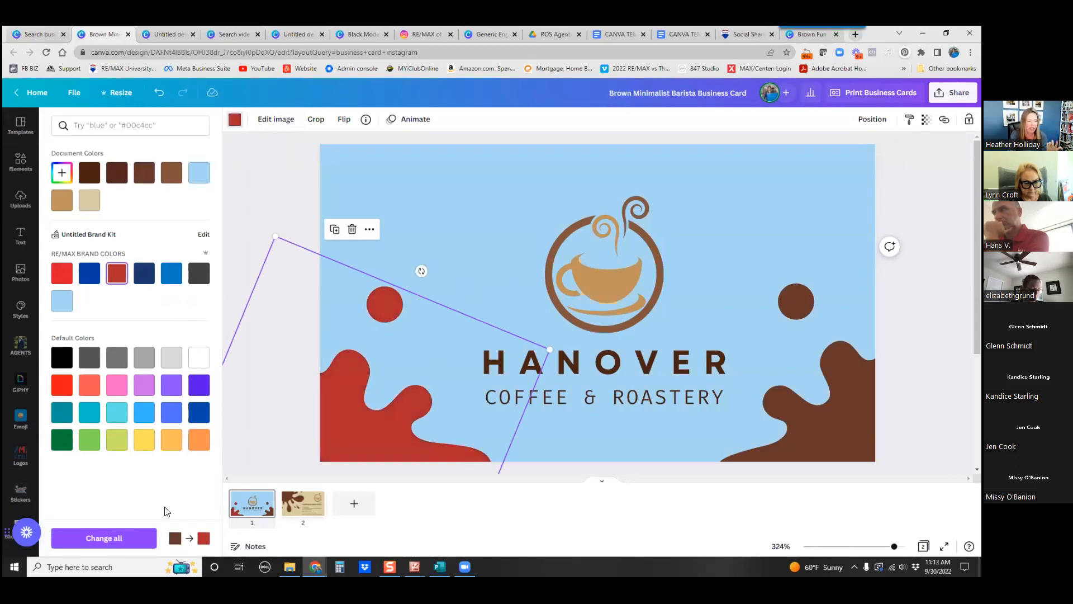
pyautogui.click(104, 538)
# Step: Recolor the coffee cup logo with RE/MAX brand colors: dark gray for the cup and bright red for the surrounding ring
pyautogui.click(584, 321)
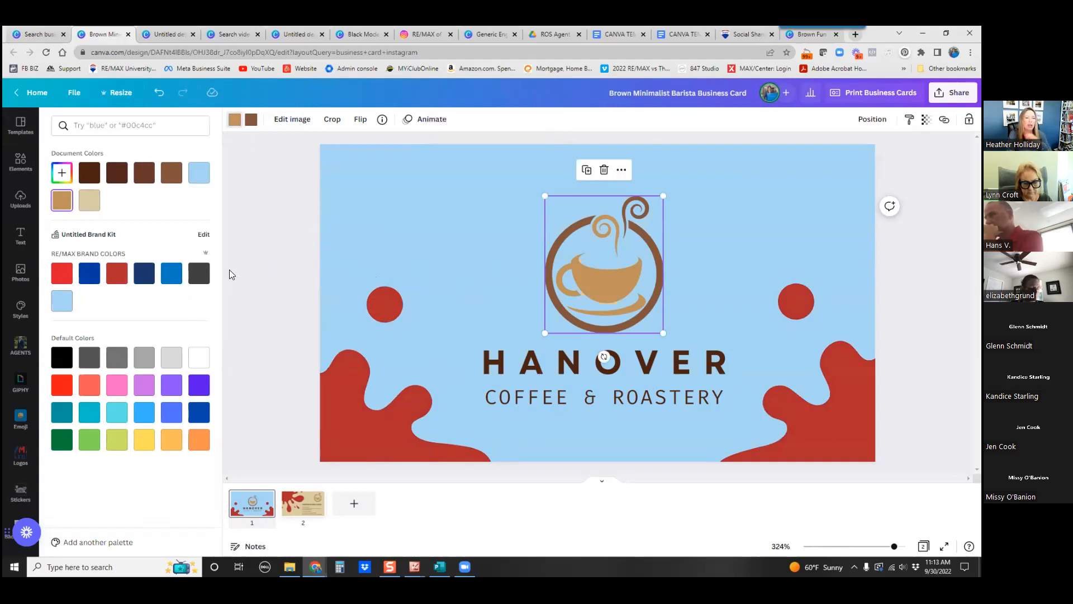
pyautogui.click(199, 273)
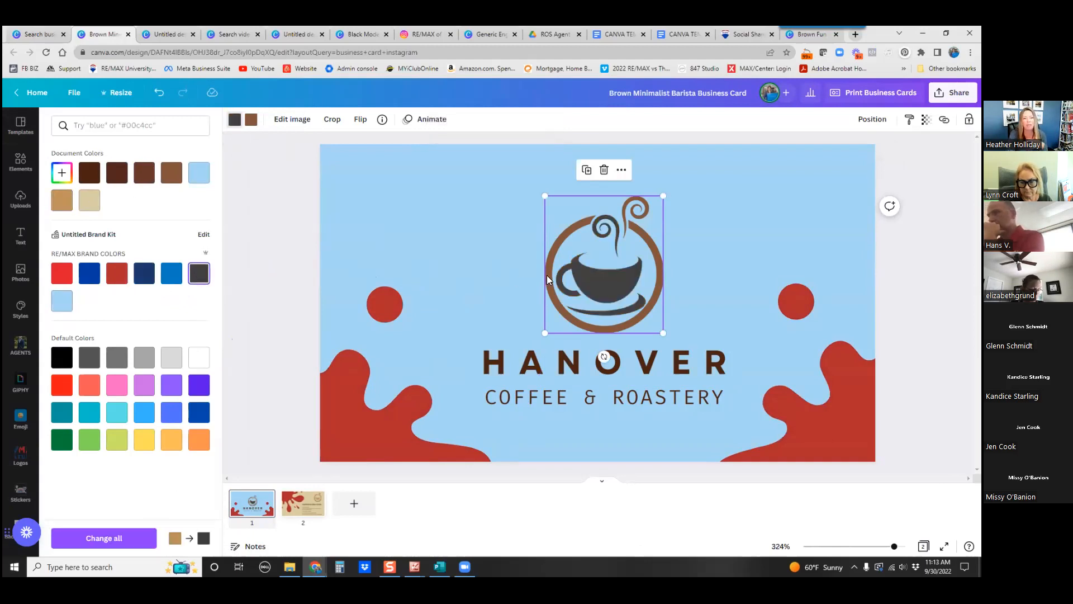
pyautogui.click(249, 120)
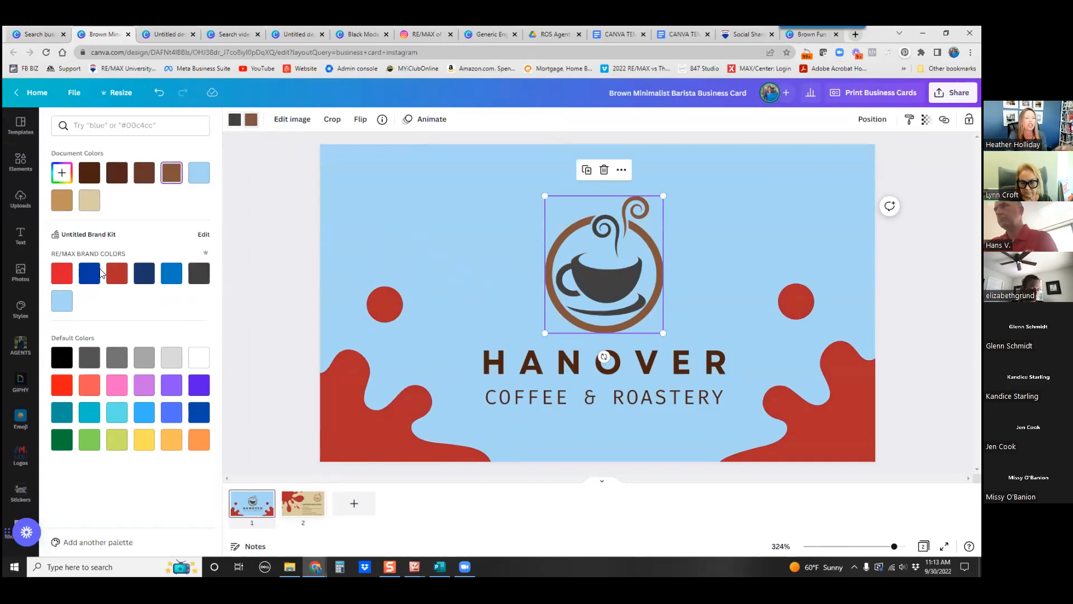
pyautogui.click(62, 275)
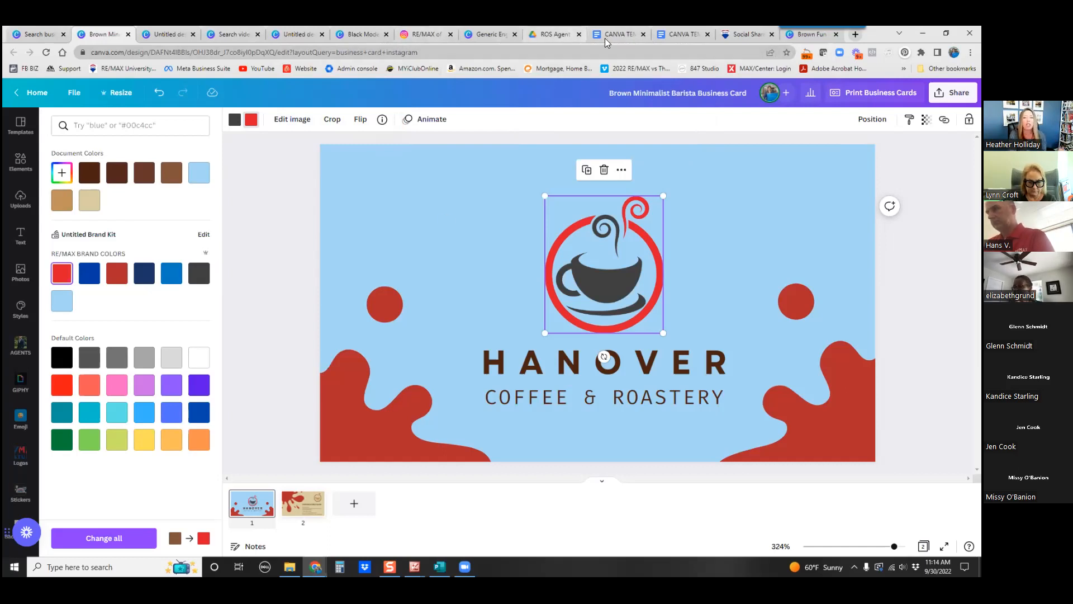
# Step: Switch to the RE/MAX of Stuart website and go through the Agent Hub's Social Graphics to browse the Social Shareables page
pyautogui.click(725, 36)
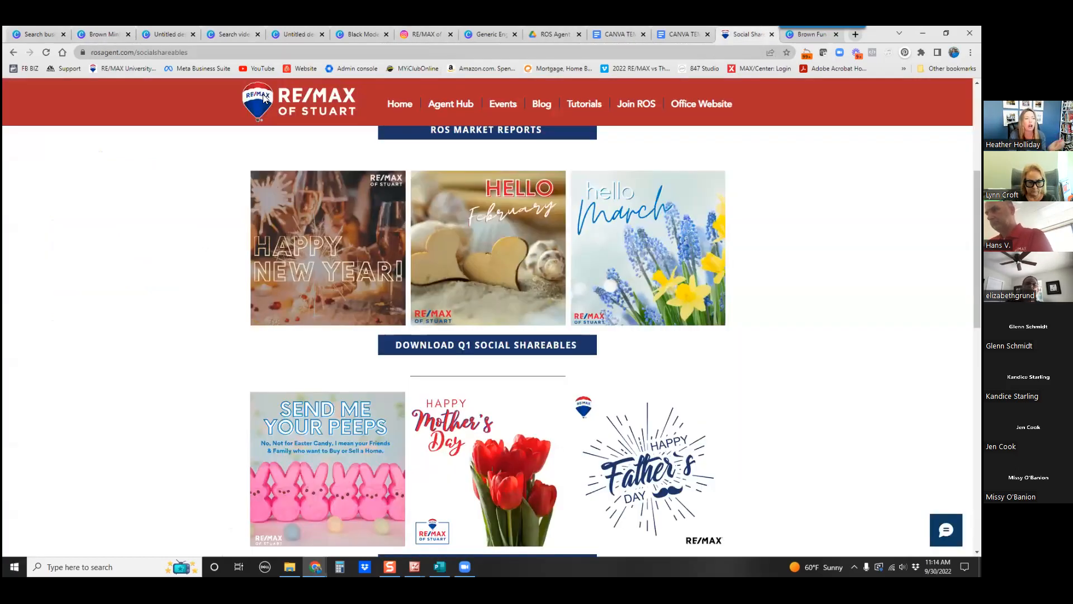
pyautogui.click(445, 105)
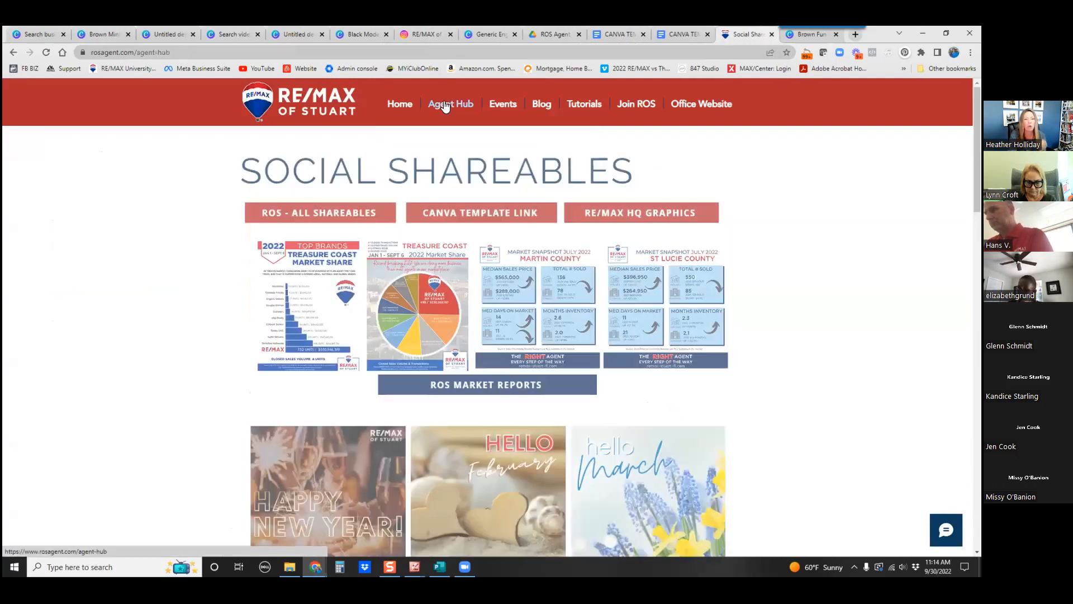
pyautogui.scroll(-9, 537, 305)
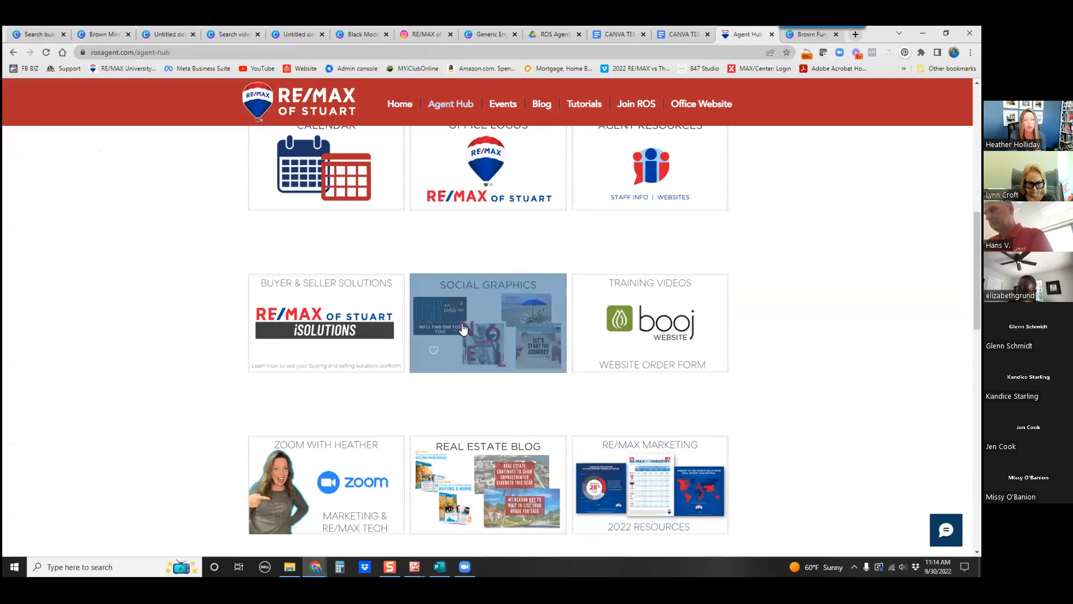
pyautogui.click(486, 330)
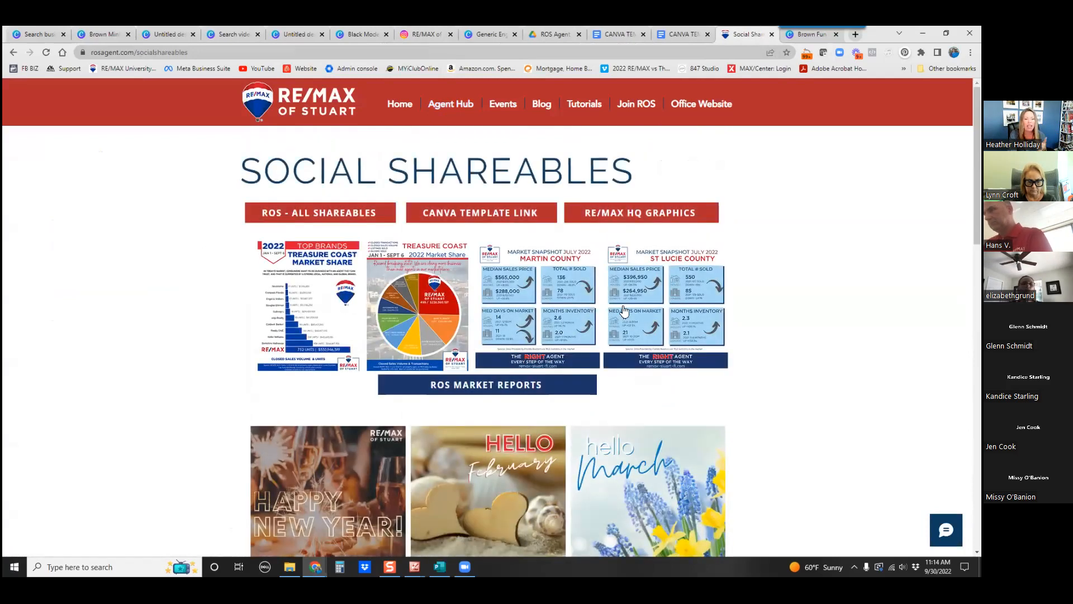
pyautogui.scroll(-5, 562, 309)
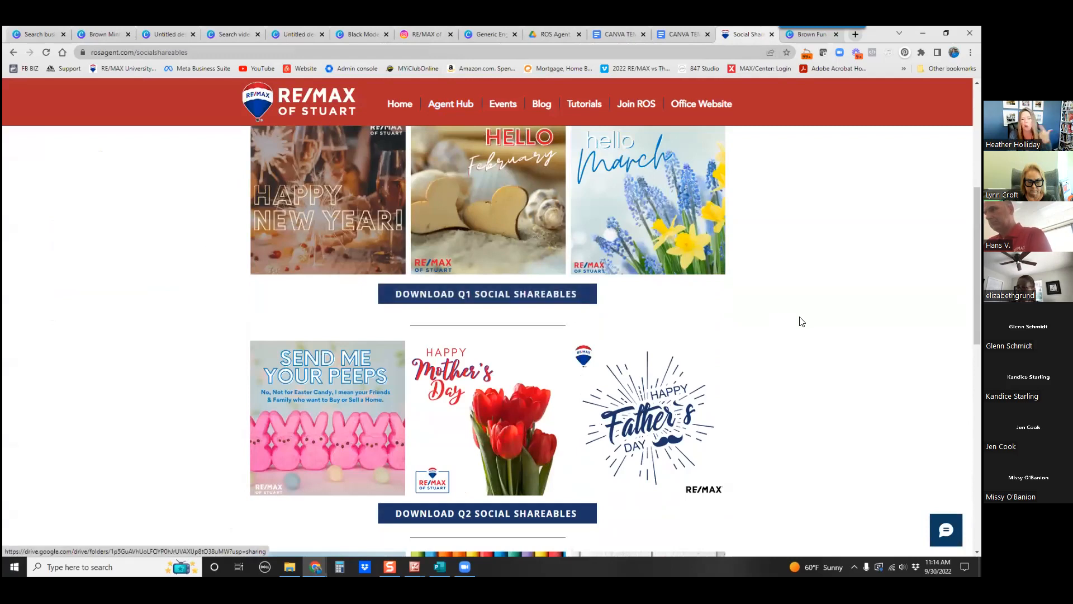
pyautogui.scroll(5, 799, 317)
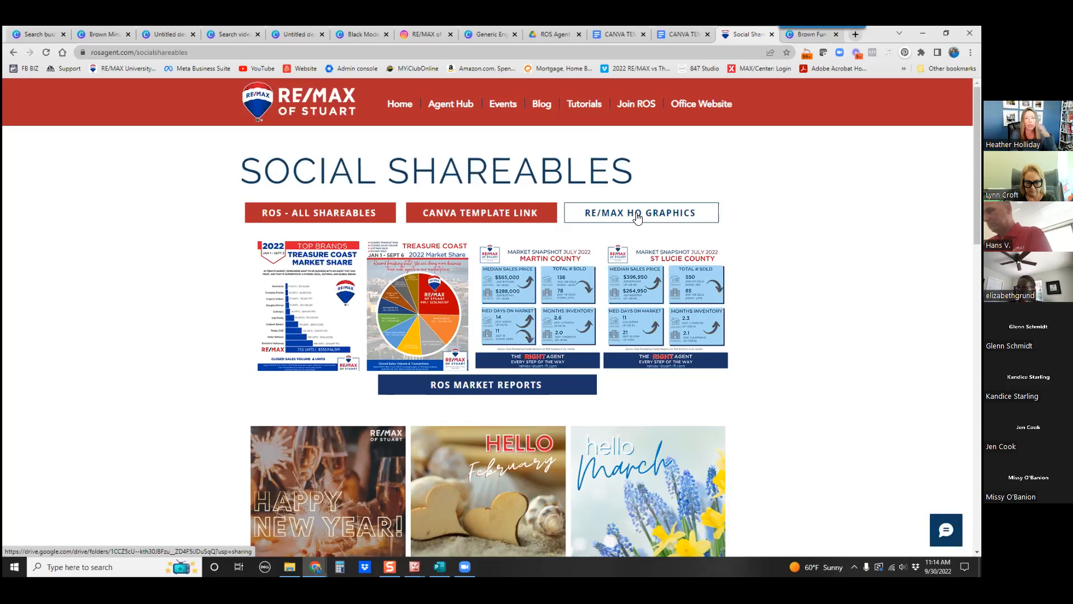
# Step: Open the ROS - All Shareables folder in Google Drive, view its RE/MAX of Stuart Videos subfolder and return to ROS Agent Marketing
pyautogui.click(349, 214)
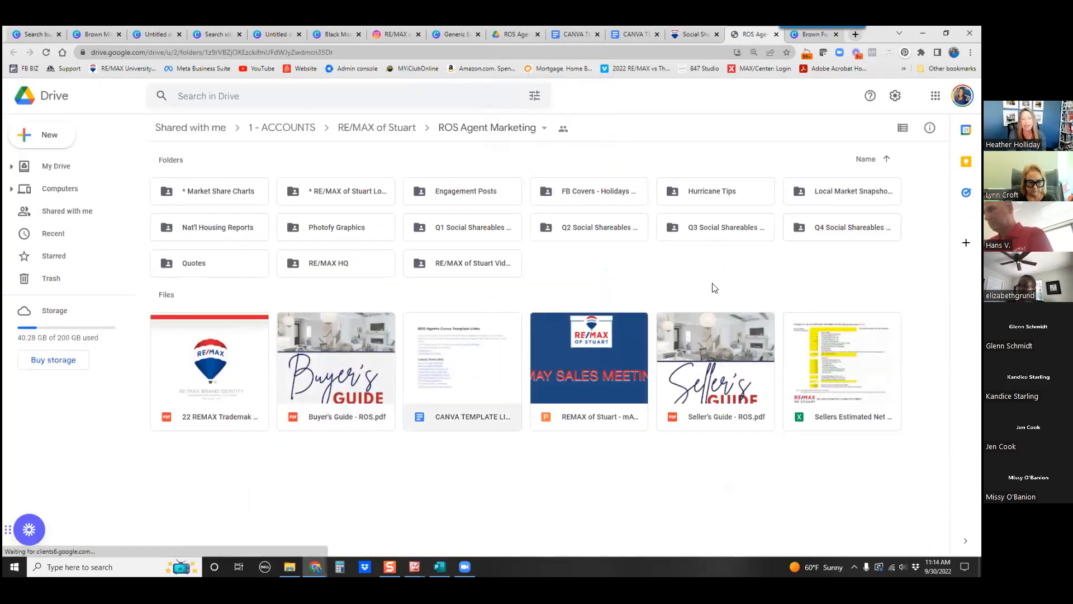
pyautogui.doubleClick(490, 270)
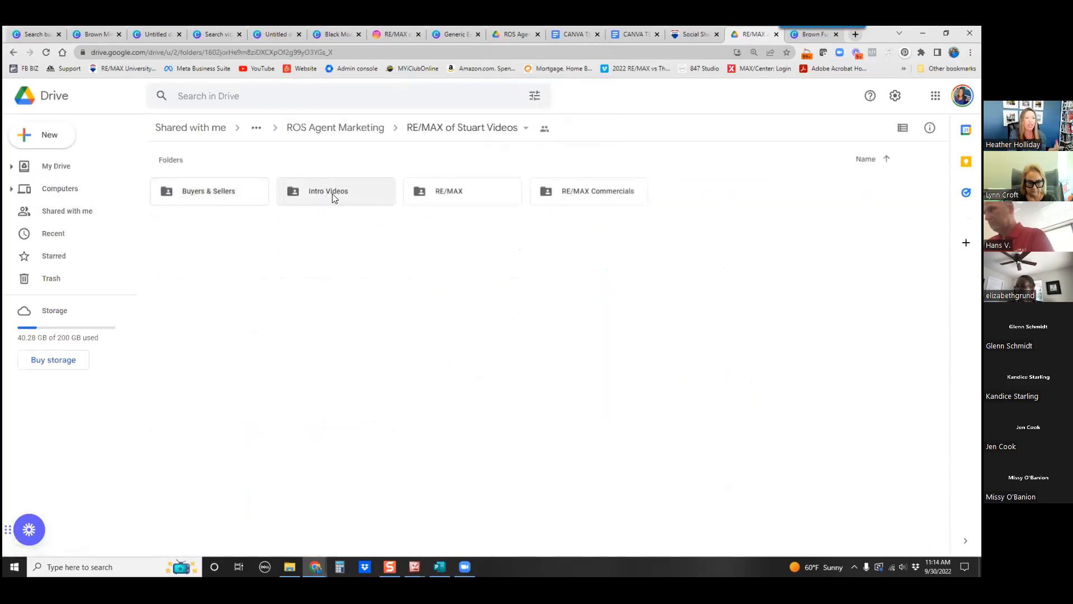
pyautogui.click(326, 128)
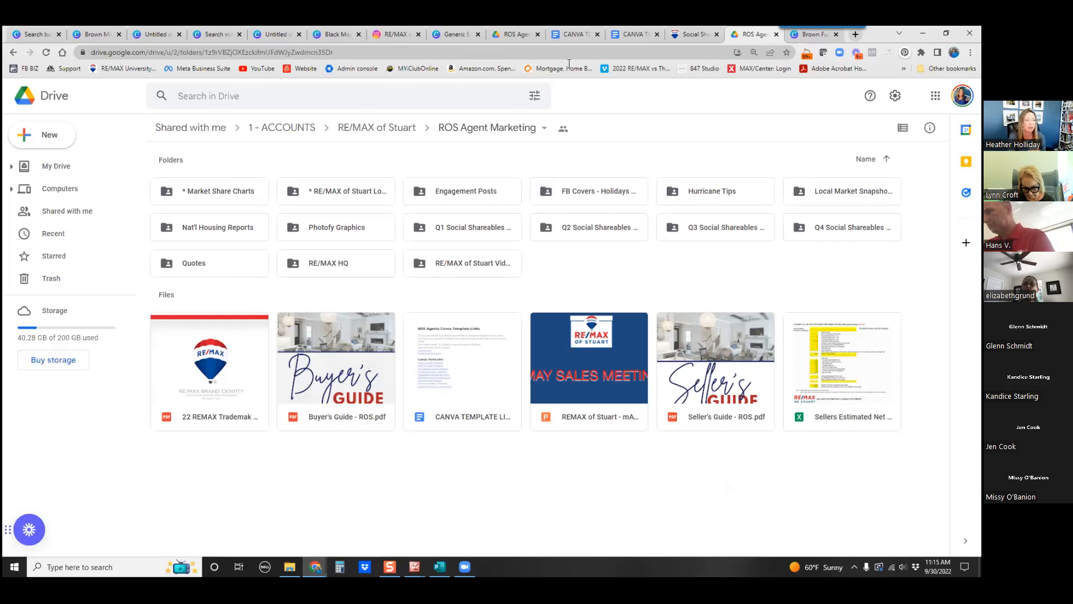
# Step: In the Nat'l Housing Reports folder, view the guide to customizing the housing report video and open the 8.2022 subfolder
pyautogui.doubleClick(212, 235)
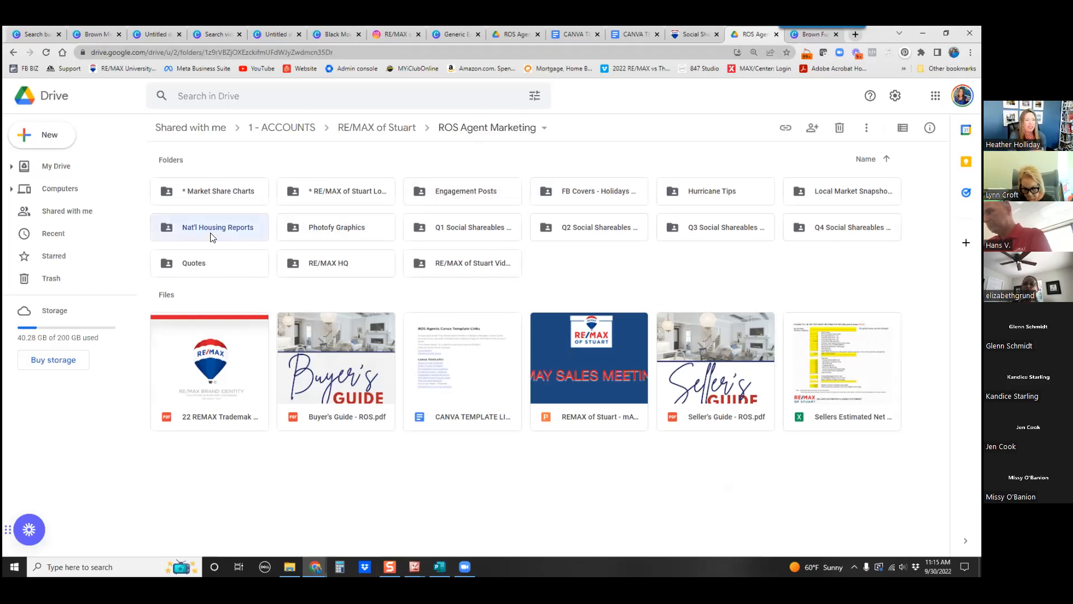
pyautogui.doubleClick(206, 297)
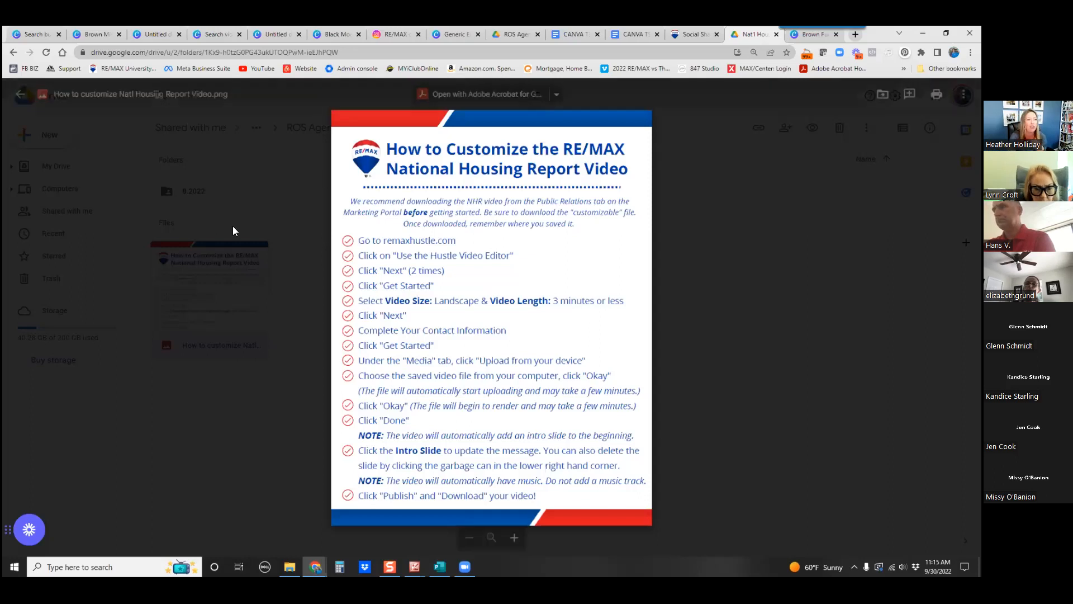
pyautogui.click(22, 99)
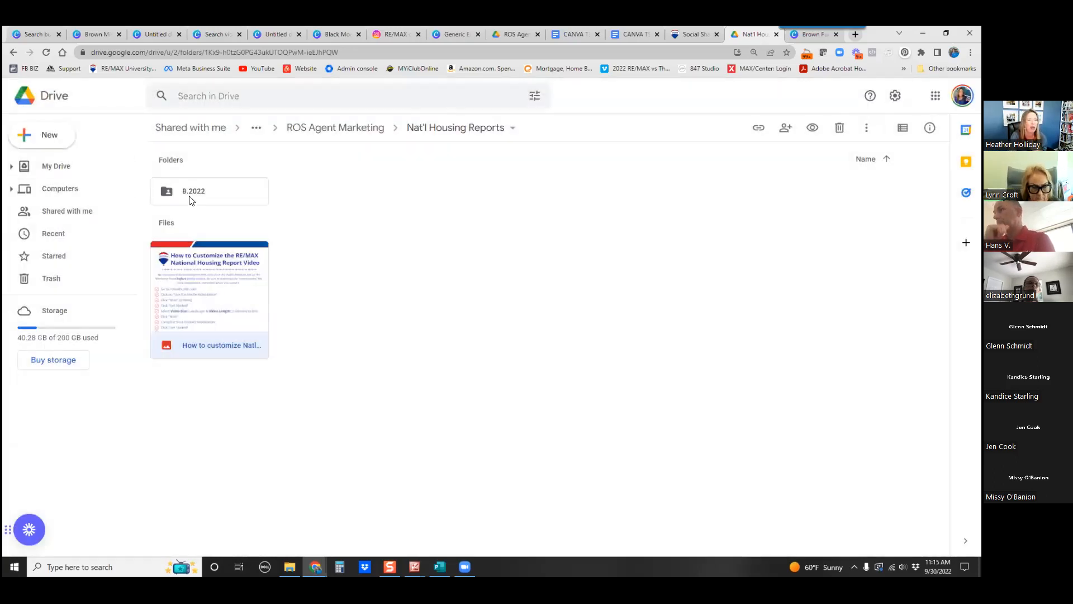
pyautogui.doubleClick(202, 197)
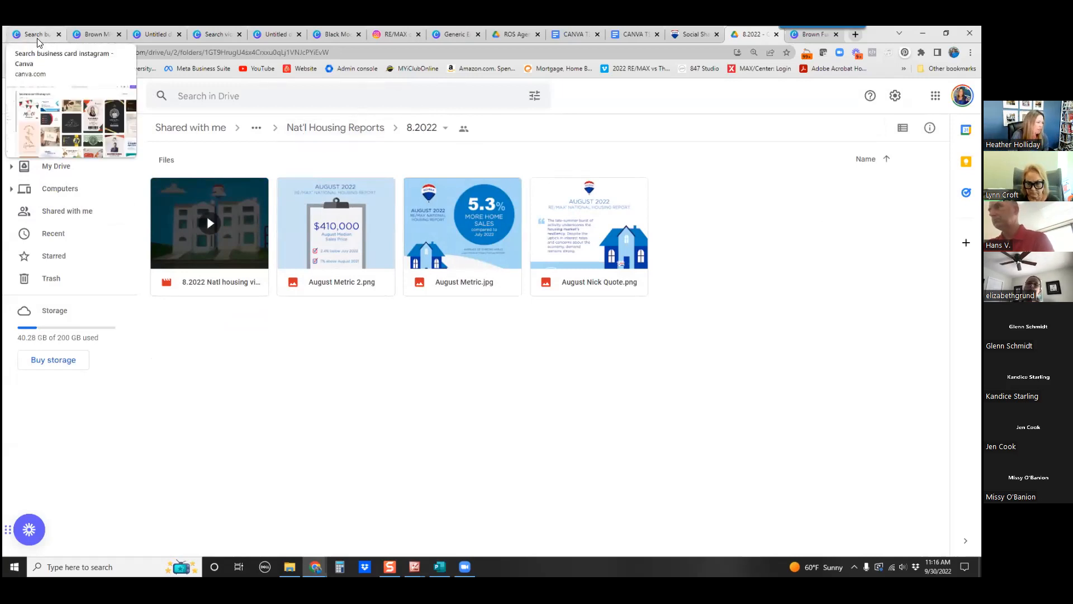
# Step: Switch to the already open My Drive view of the ROS Agent Marketing folder and dismiss the uploads notification
pyautogui.click(520, 36)
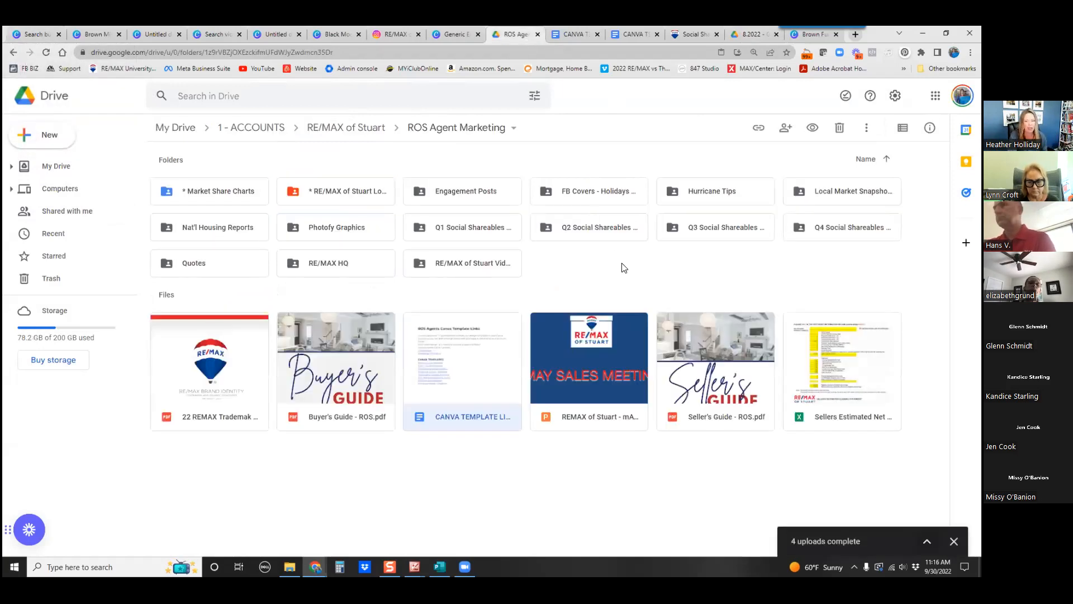
pyautogui.click(954, 541)
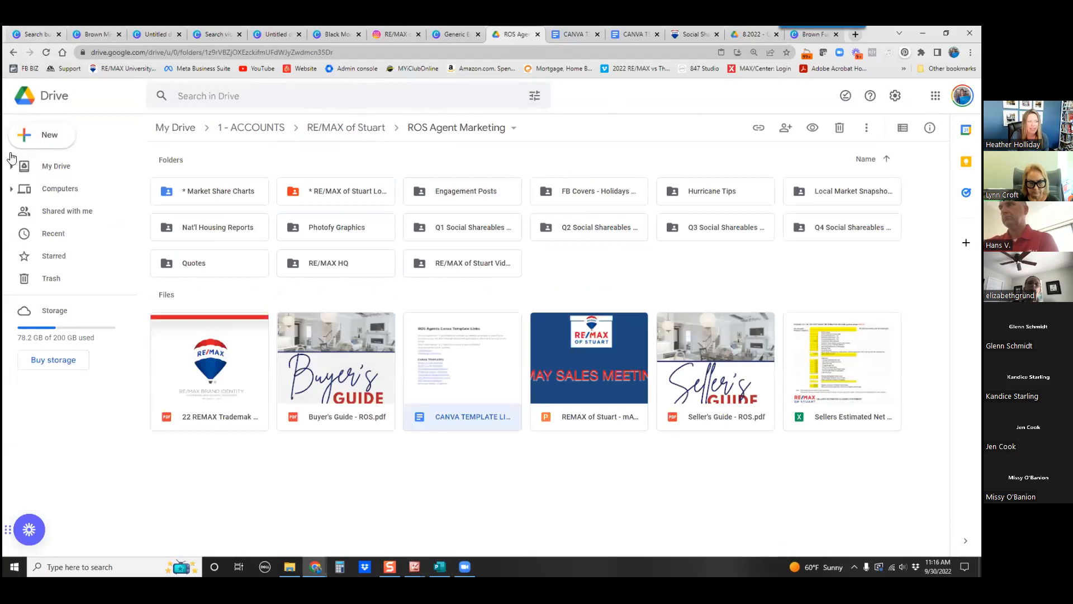